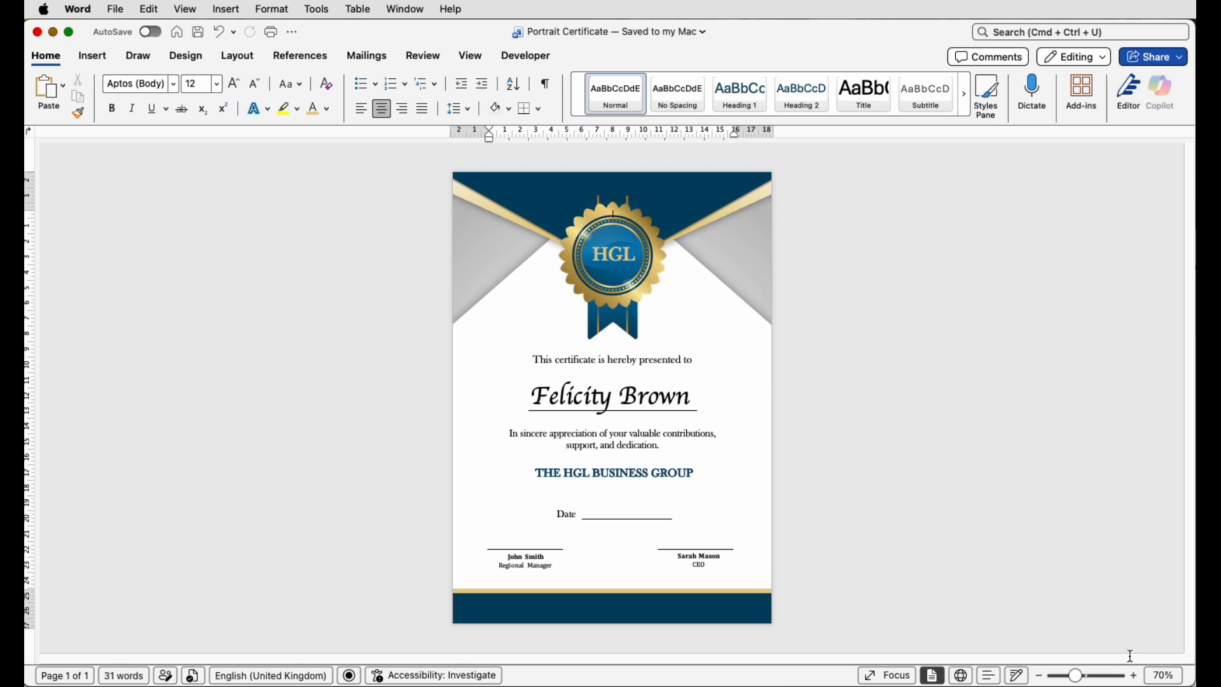
# Step: Create a blank document and draw an isosceles triangle about 11.46 cm high and 22.12 cm wide across the page's middle
pyautogui.press('super+n')
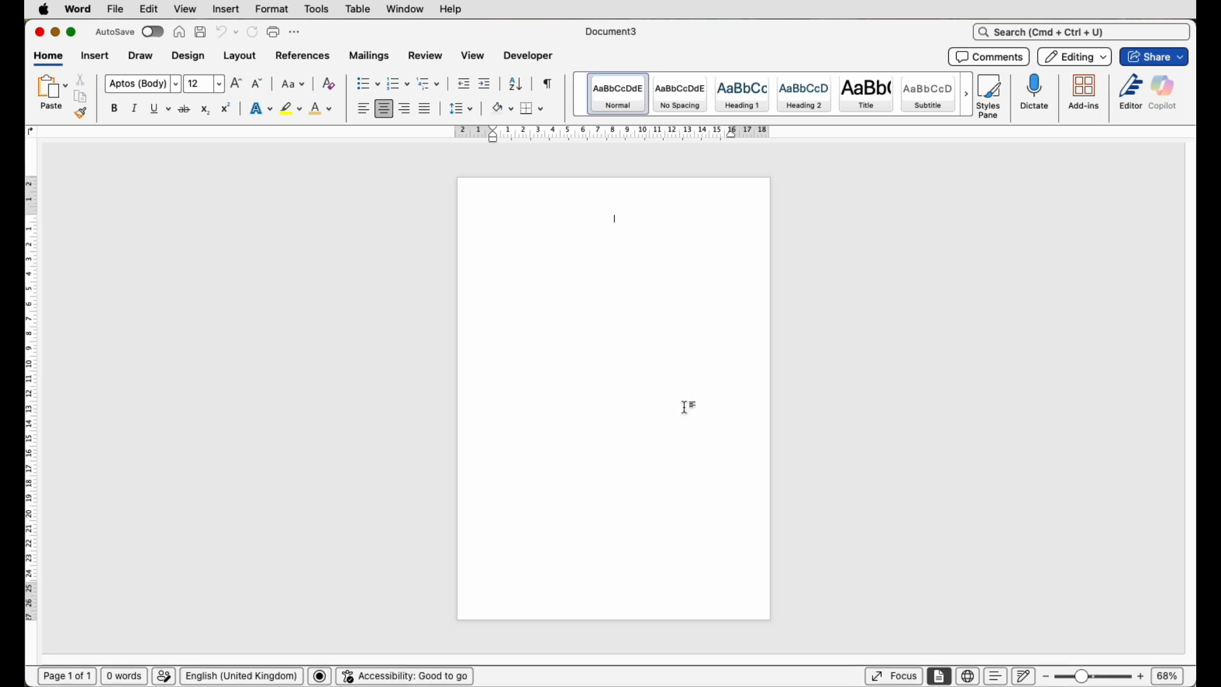
pyautogui.click(98, 57)
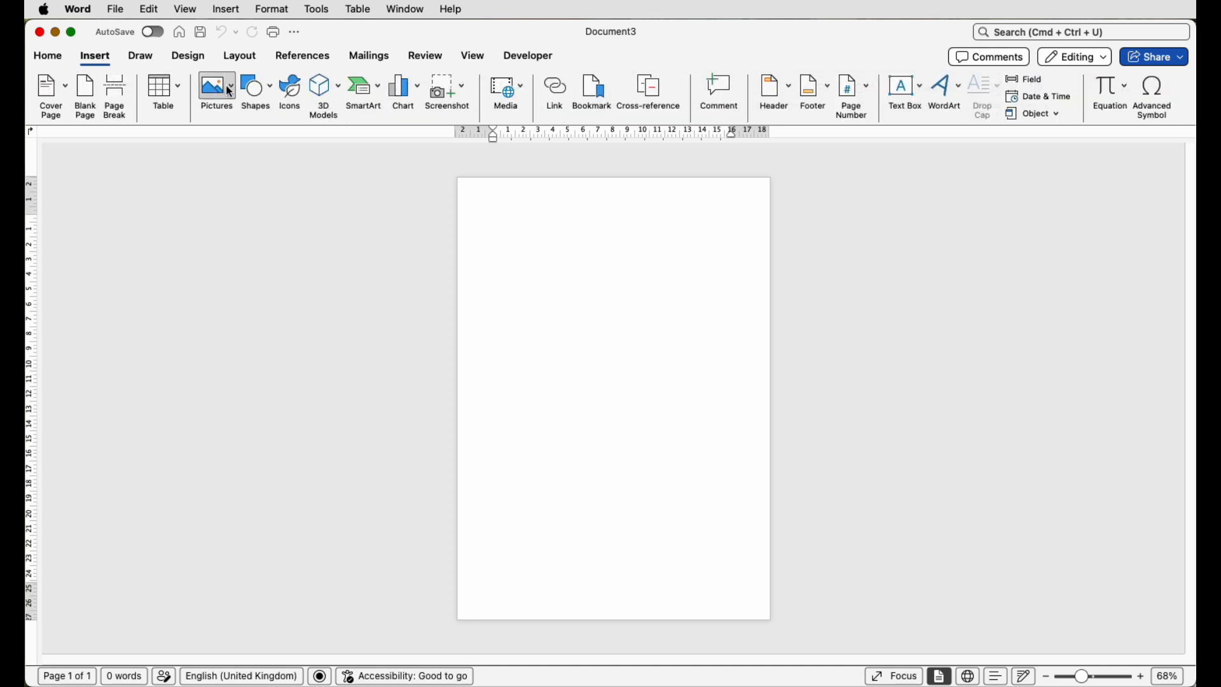
pyautogui.click(269, 90)
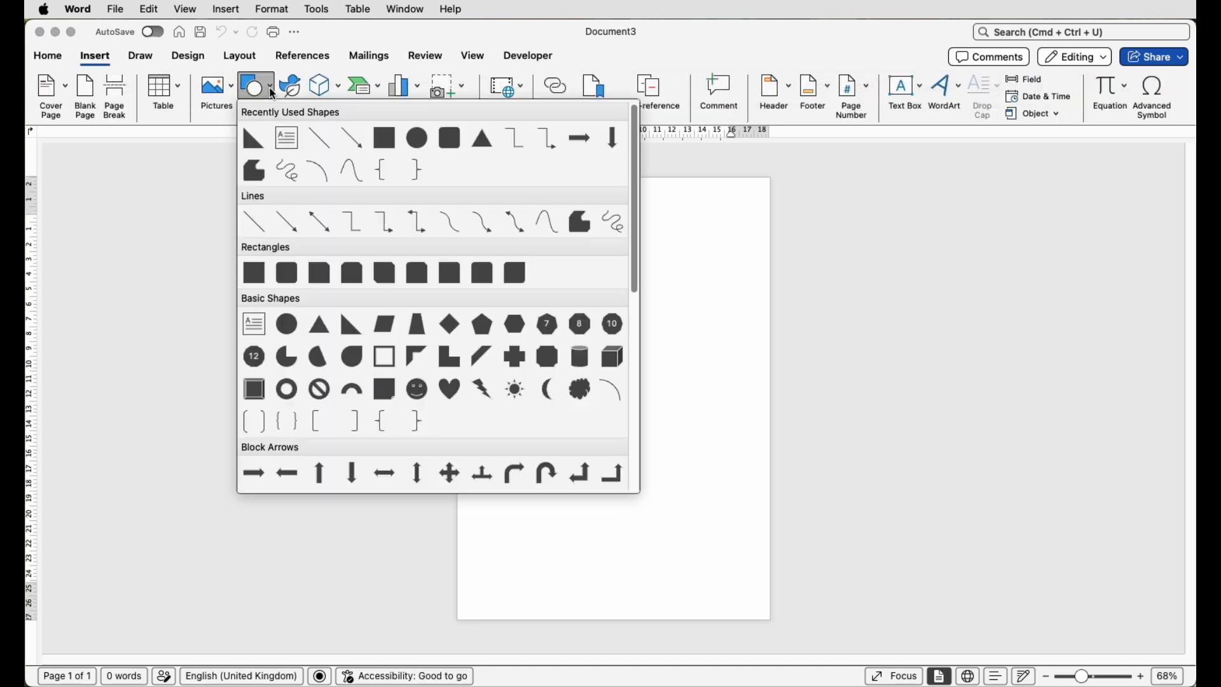
pyautogui.click(320, 326)
pyautogui.moveTo(480, 322); pyautogui.dragTo(812, 494)
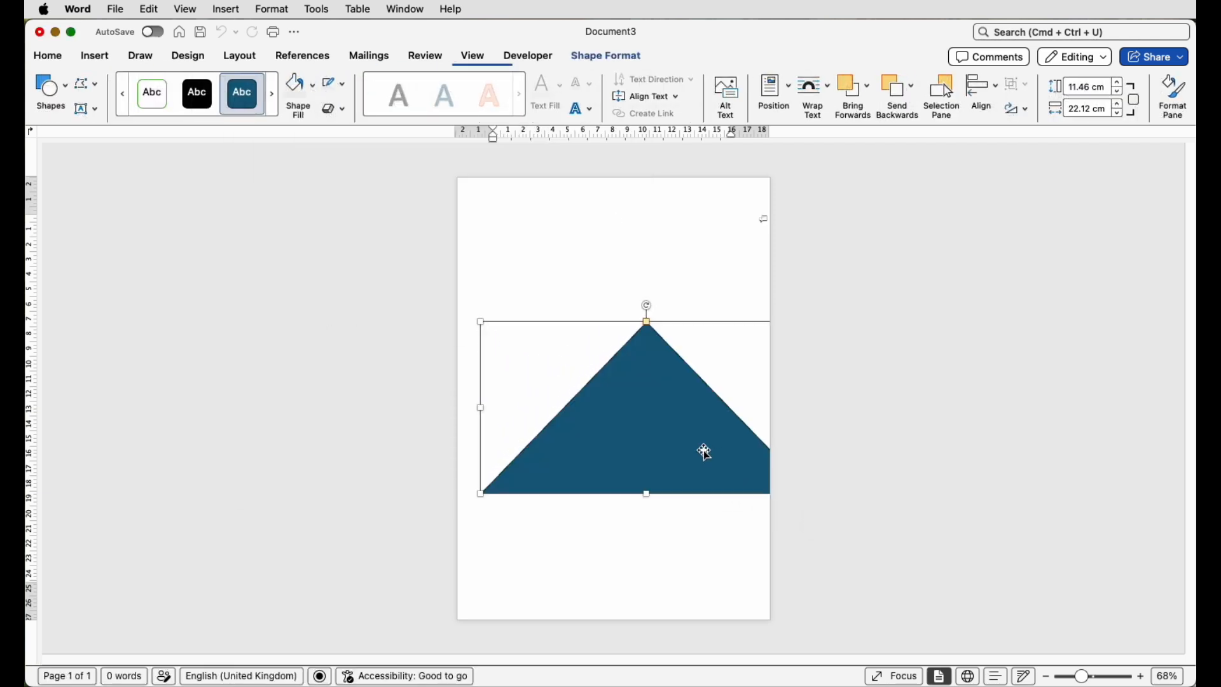
pyautogui.moveTo(706, 453); pyautogui.dragTo(624, 406)
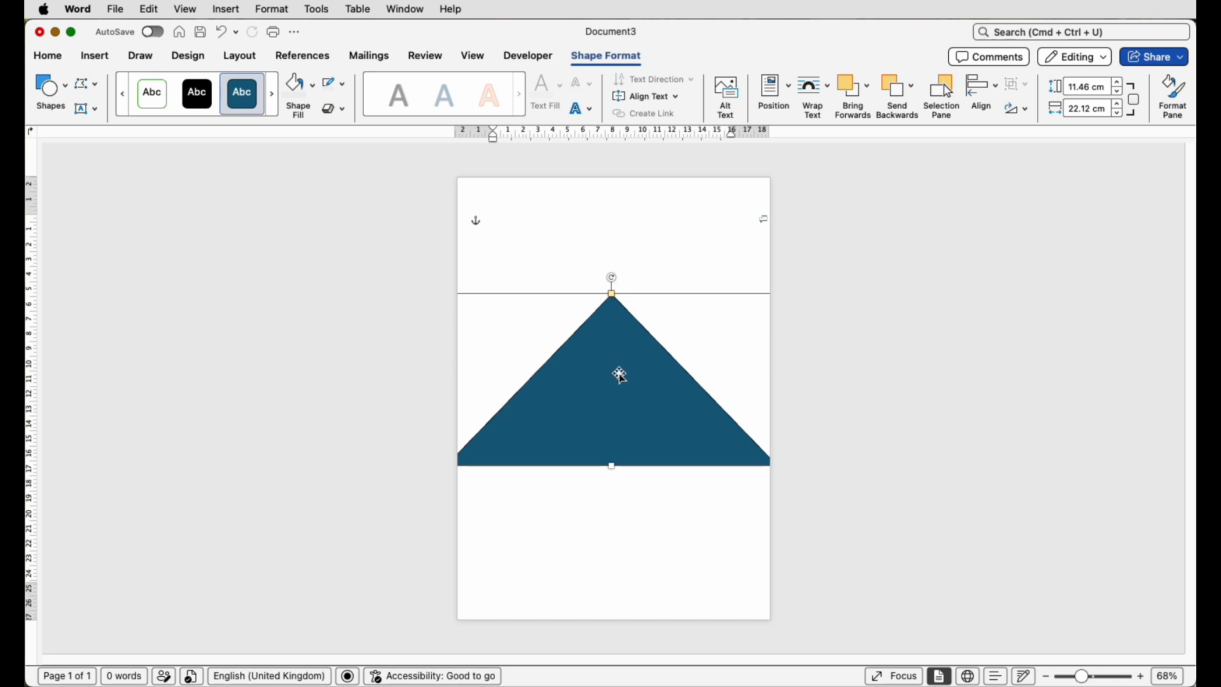
# Step: Remove the triangle's outline and fill it with the dark blue from the recent colours
pyautogui.click(344, 85)
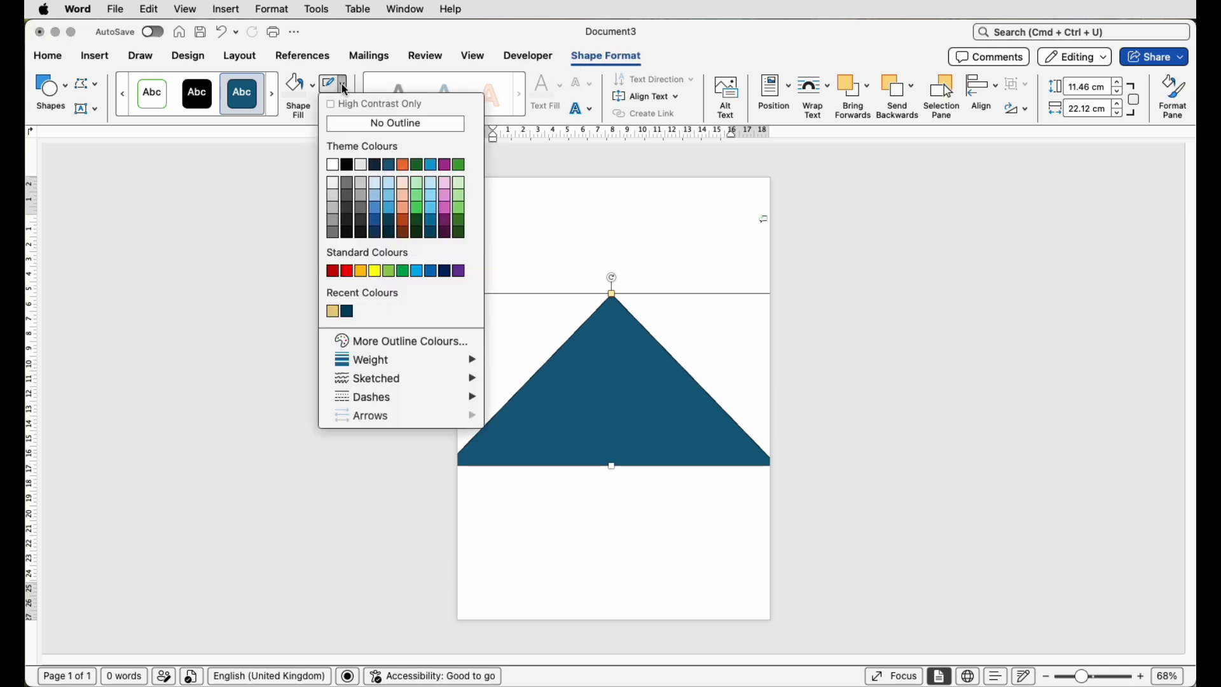
pyautogui.click(346, 122)
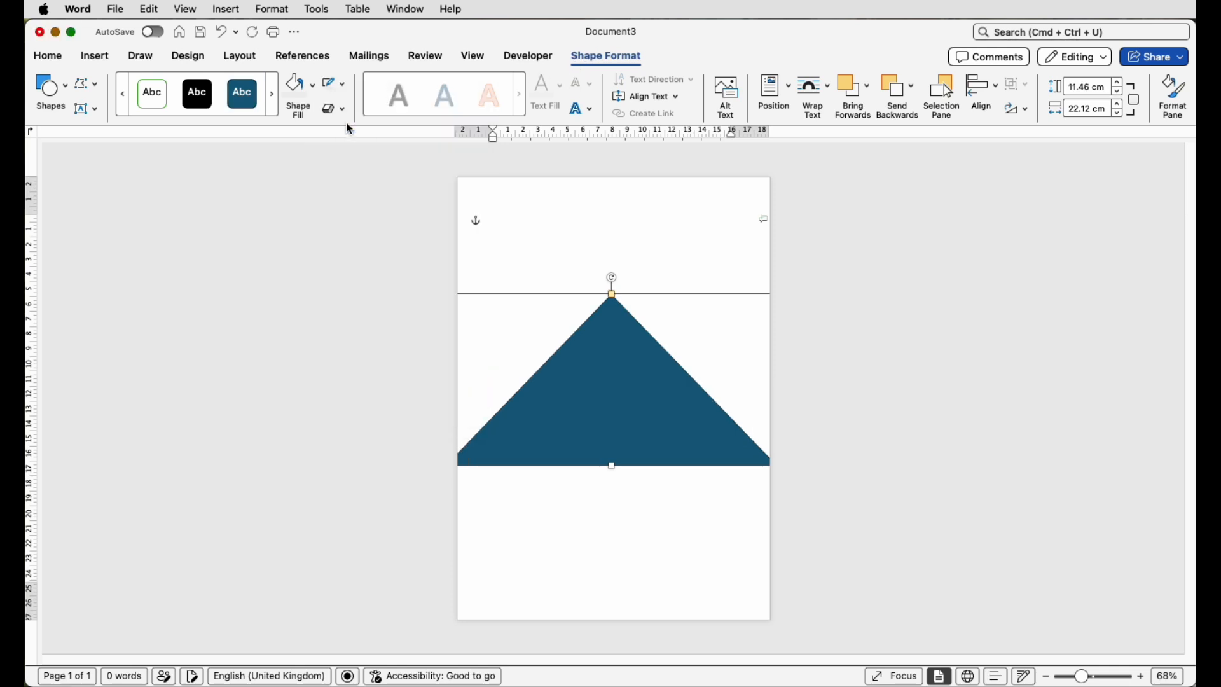
pyautogui.click(313, 86)
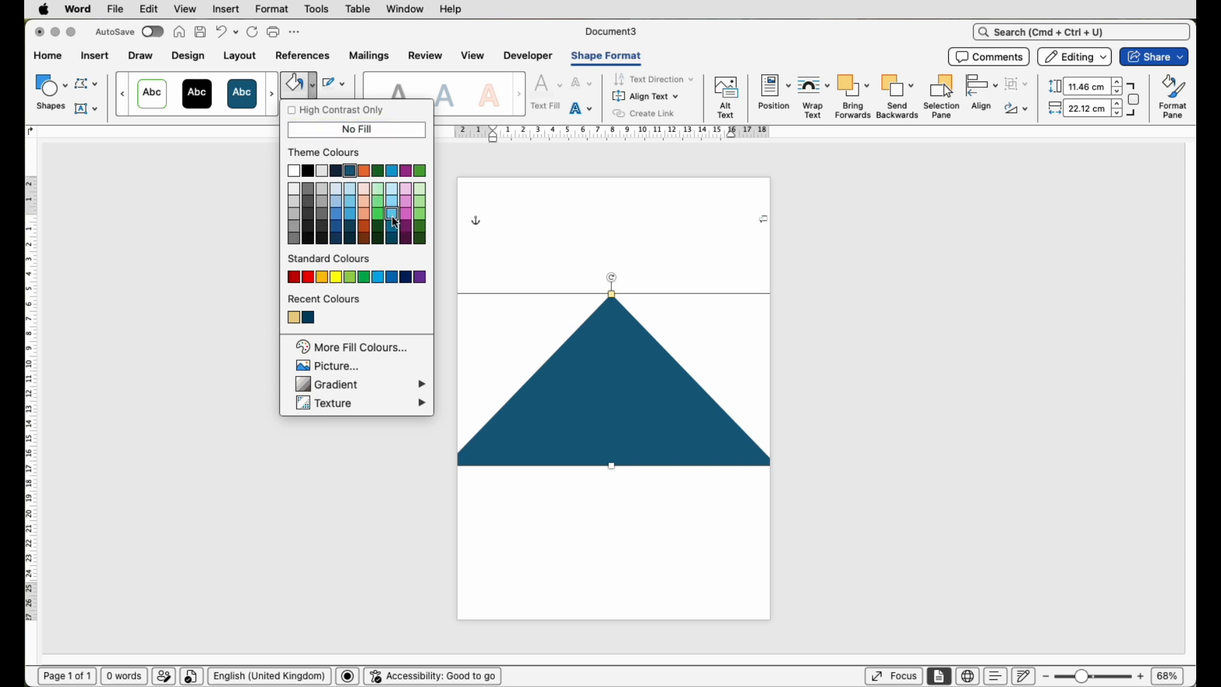
pyautogui.click(312, 321)
# Step: Turn the triangle upside down and resize it to about 7.83 cm high and 30.9 cm wide
pyautogui.moveTo(613, 278); pyautogui.dragTo(582, 342)
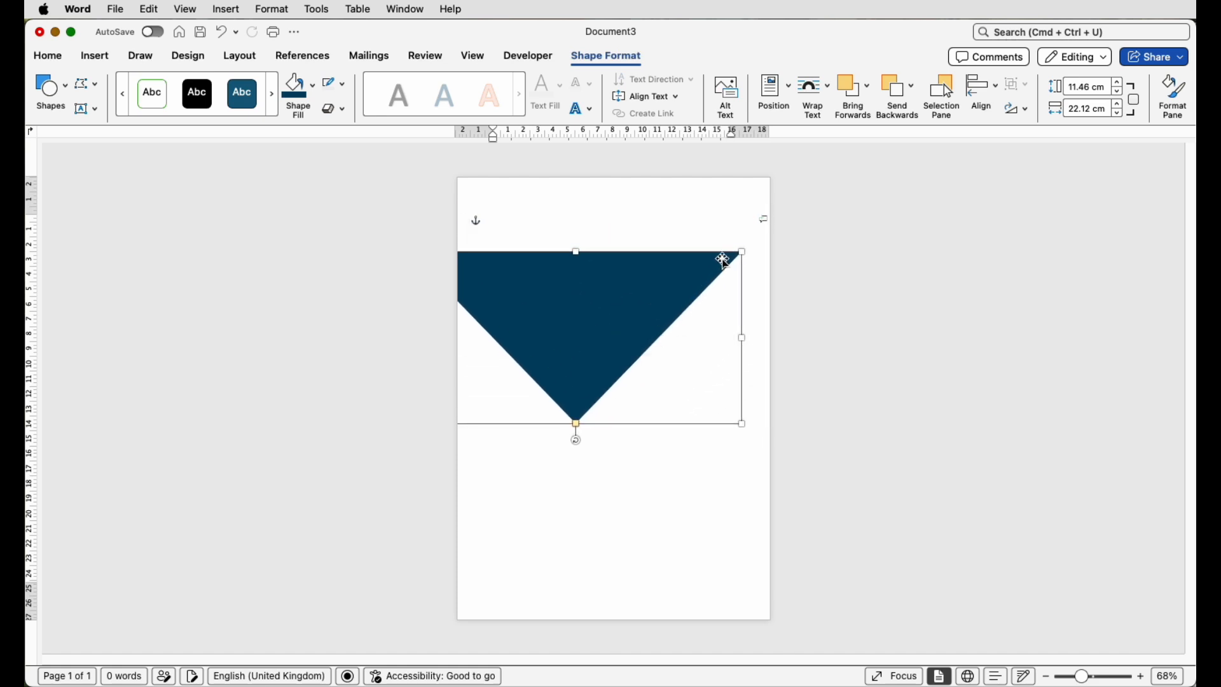
pyautogui.moveTo(743, 252); pyautogui.dragTo(792, 216)
pyautogui.moveTo(575, 349); pyautogui.dragTo(496, 356)
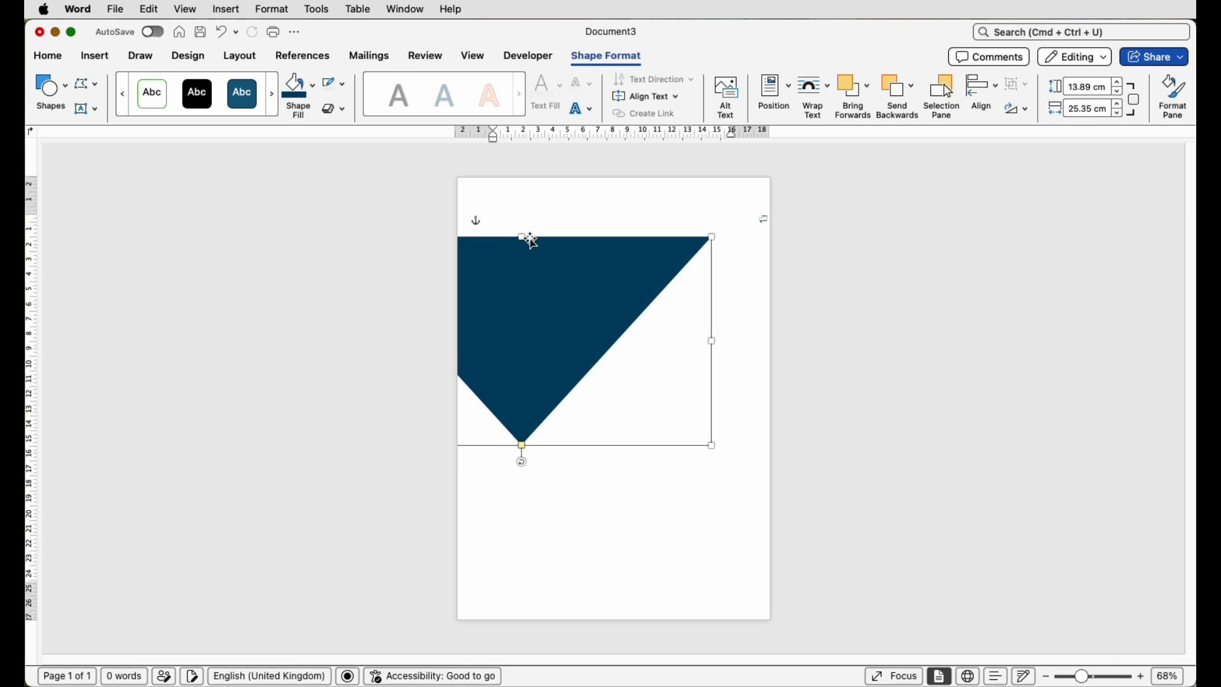
pyautogui.moveTo(522, 237); pyautogui.dragTo(522, 328)
pyautogui.moveTo(712, 386); pyautogui.dragTo(793, 387)
# Step: Move the inverted blue triangle to the page's top edge and align it to the horizontal centre
pyautogui.moveTo(534, 384); pyautogui.dragTo(590, 208)
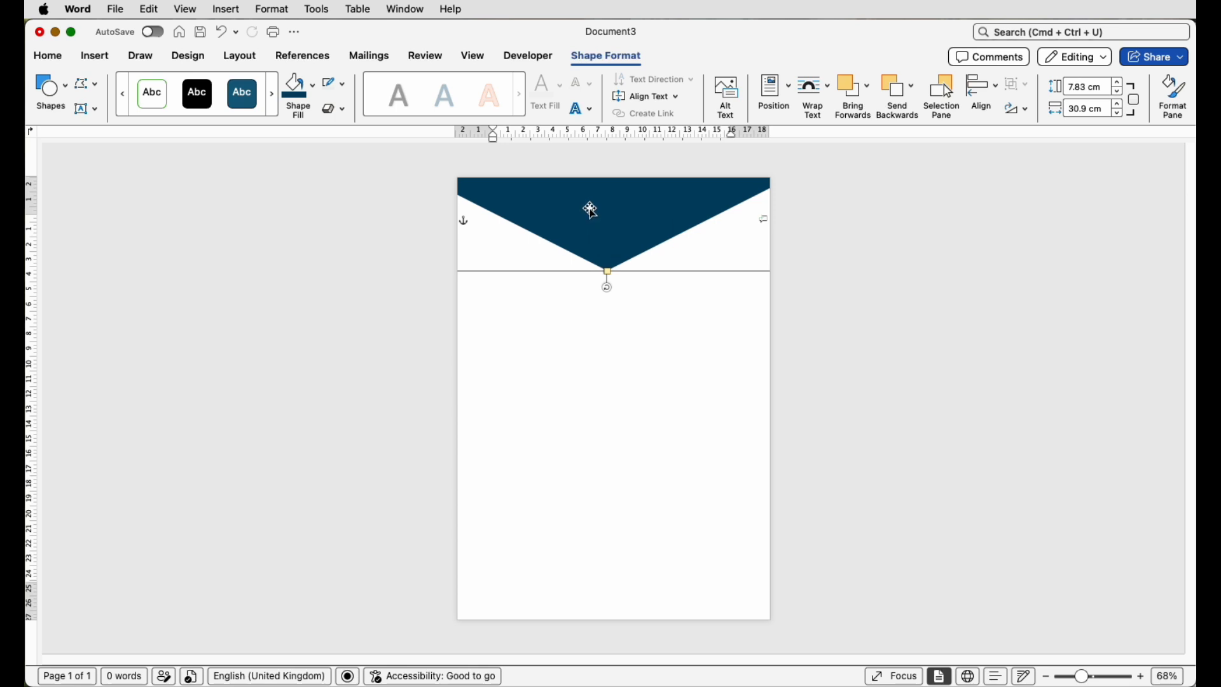
pyautogui.click(981, 91)
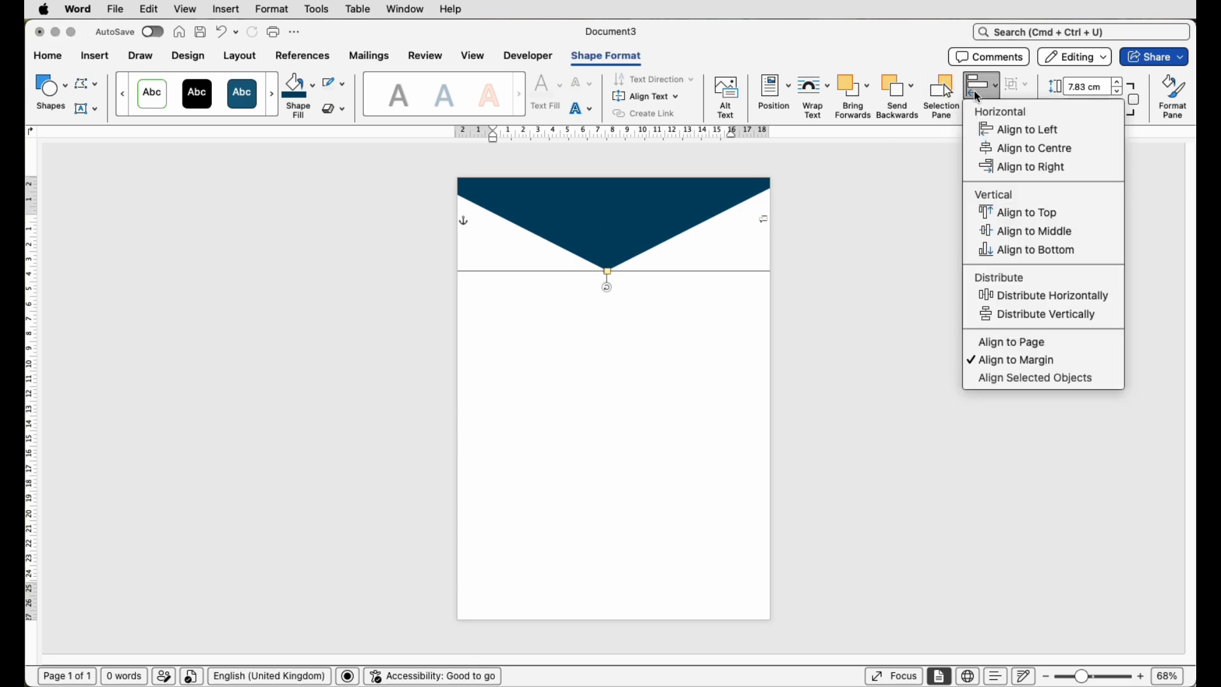
pyautogui.click(990, 149)
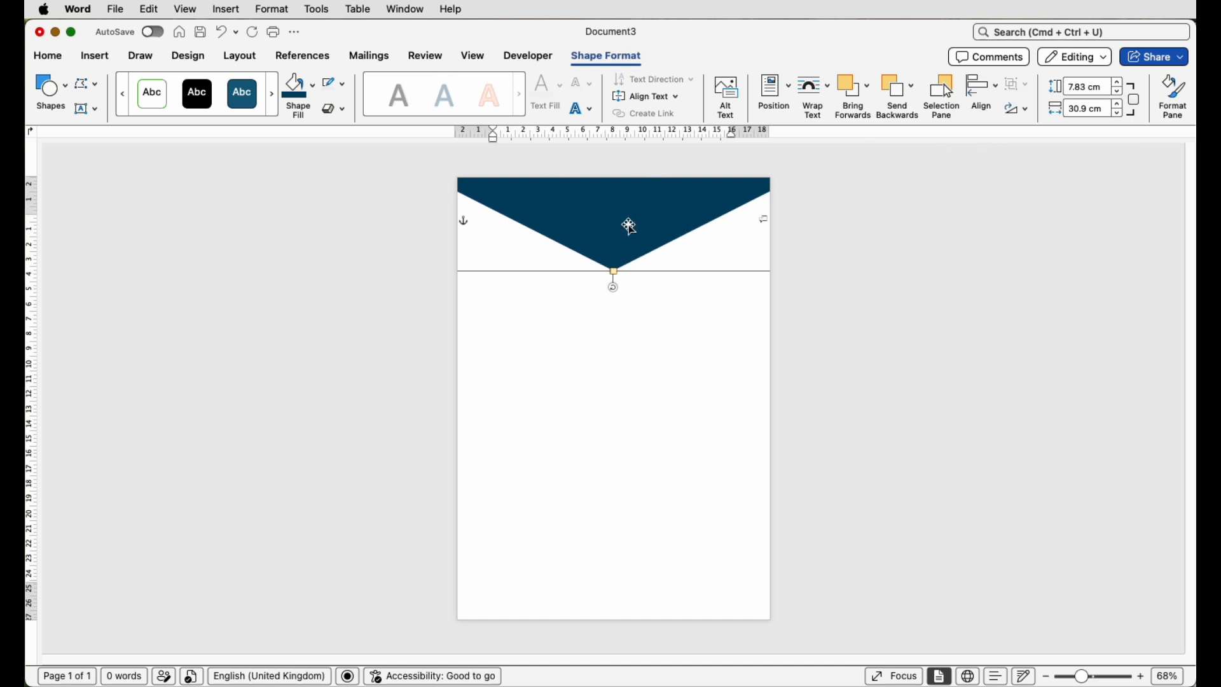
# Step: Paste a copy of the blue triangle and fill it with the gold from the recent colours
pyautogui.click(634, 311)
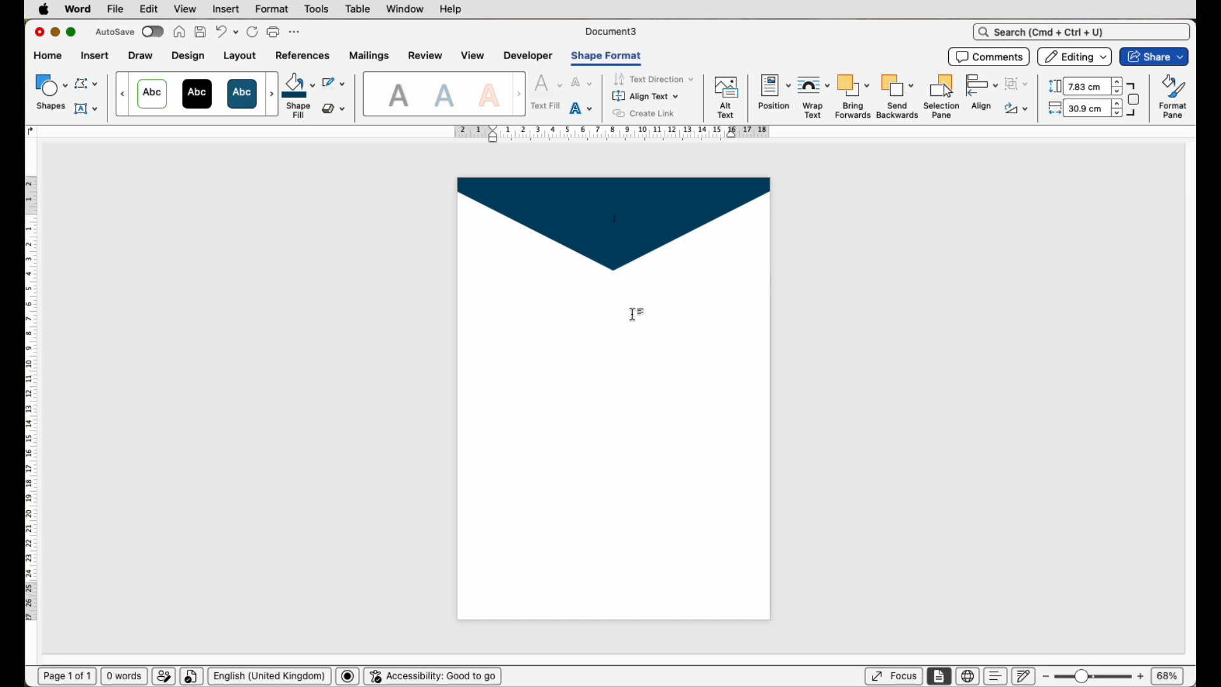
pyautogui.press('super+v')
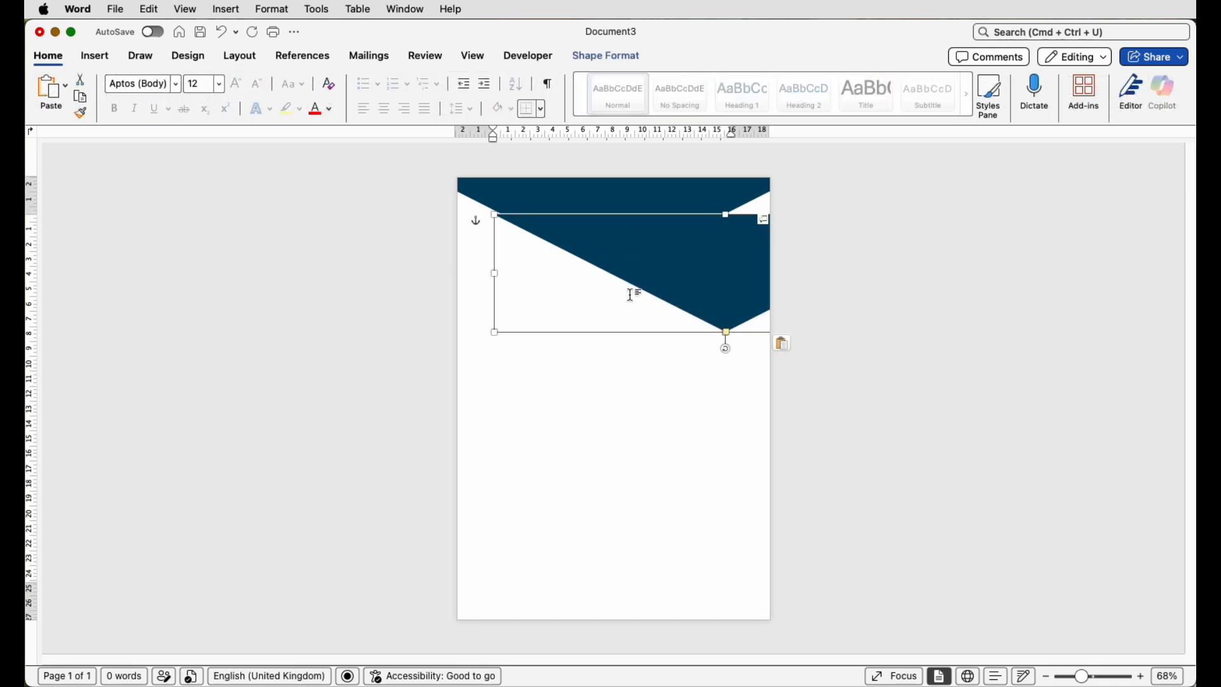
pyautogui.click(606, 57)
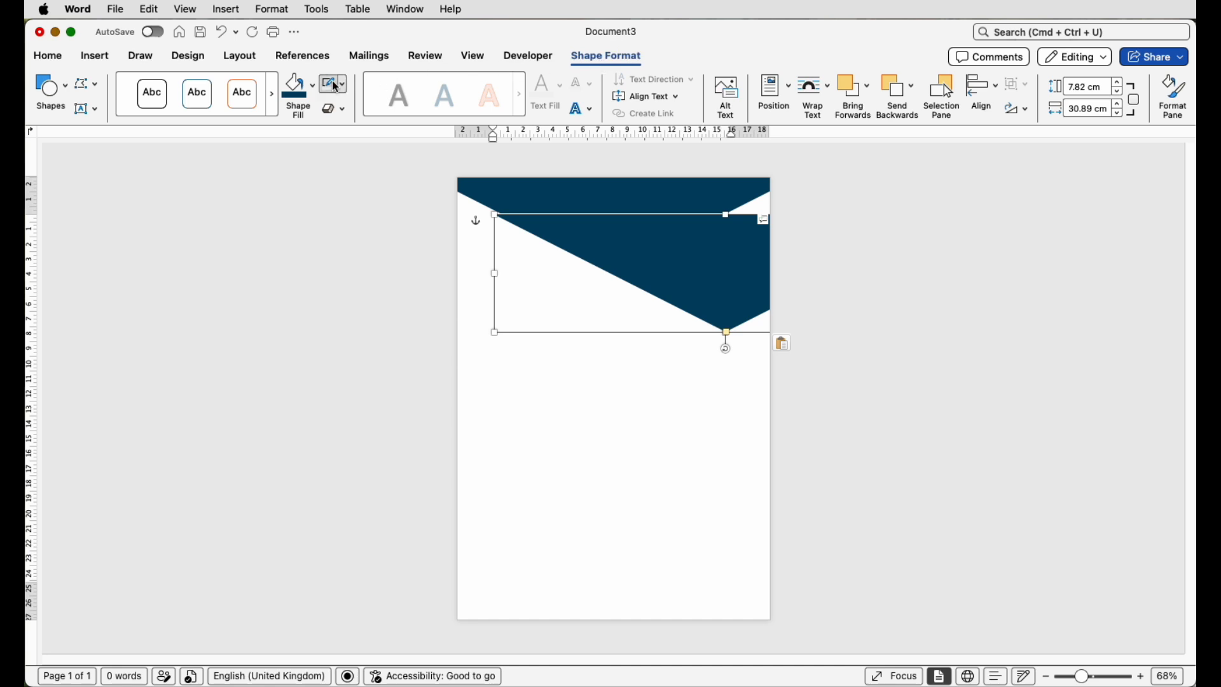
pyautogui.click(314, 86)
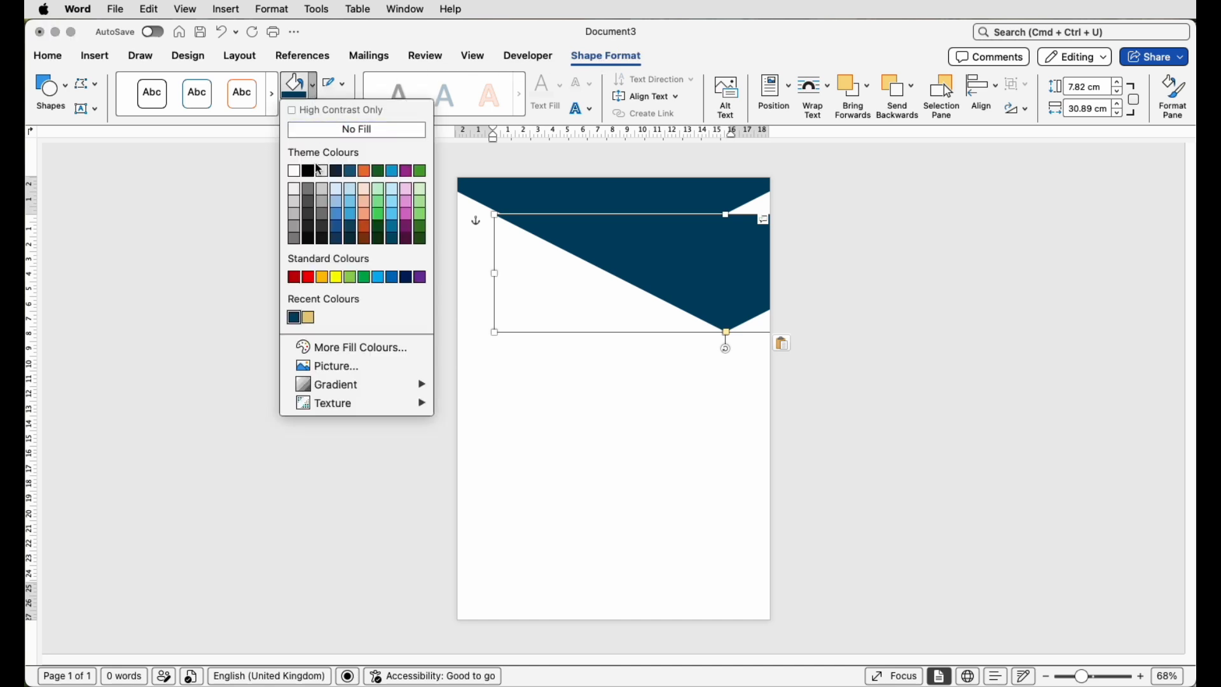
pyautogui.click(310, 318)
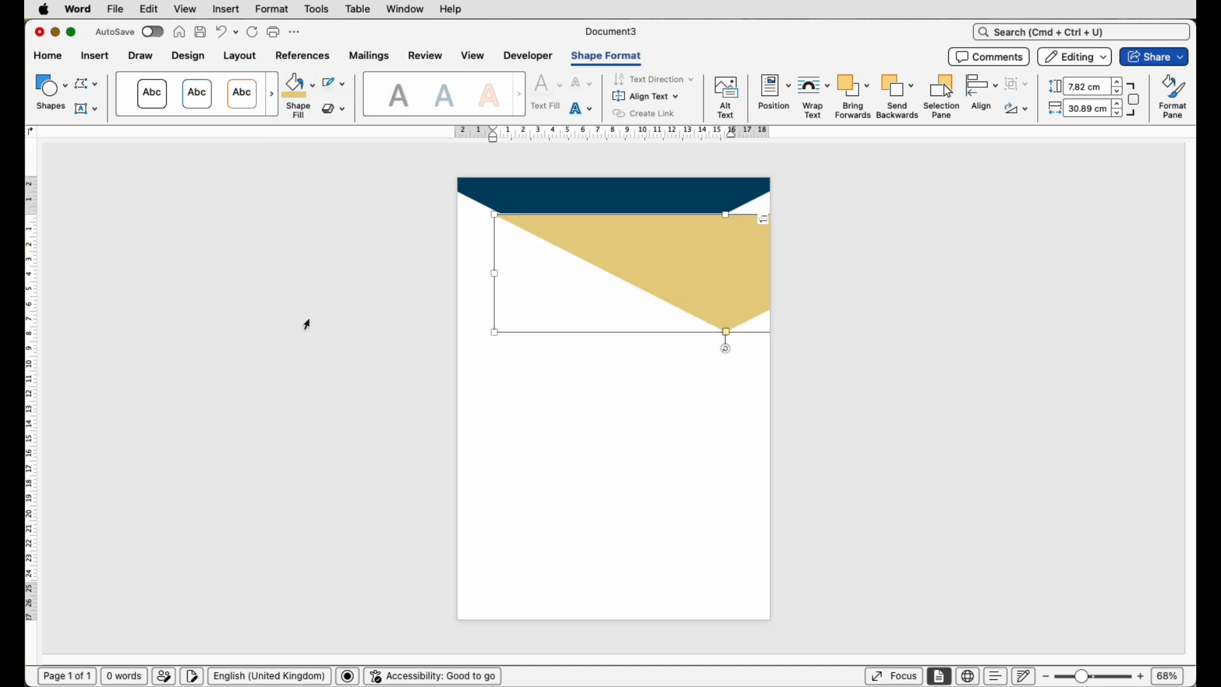
# Step: Reduce the gold triangle's height to about 6.53 cm and send it to the back
pyautogui.moveTo(716, 302); pyautogui.dragTo(628, 304)
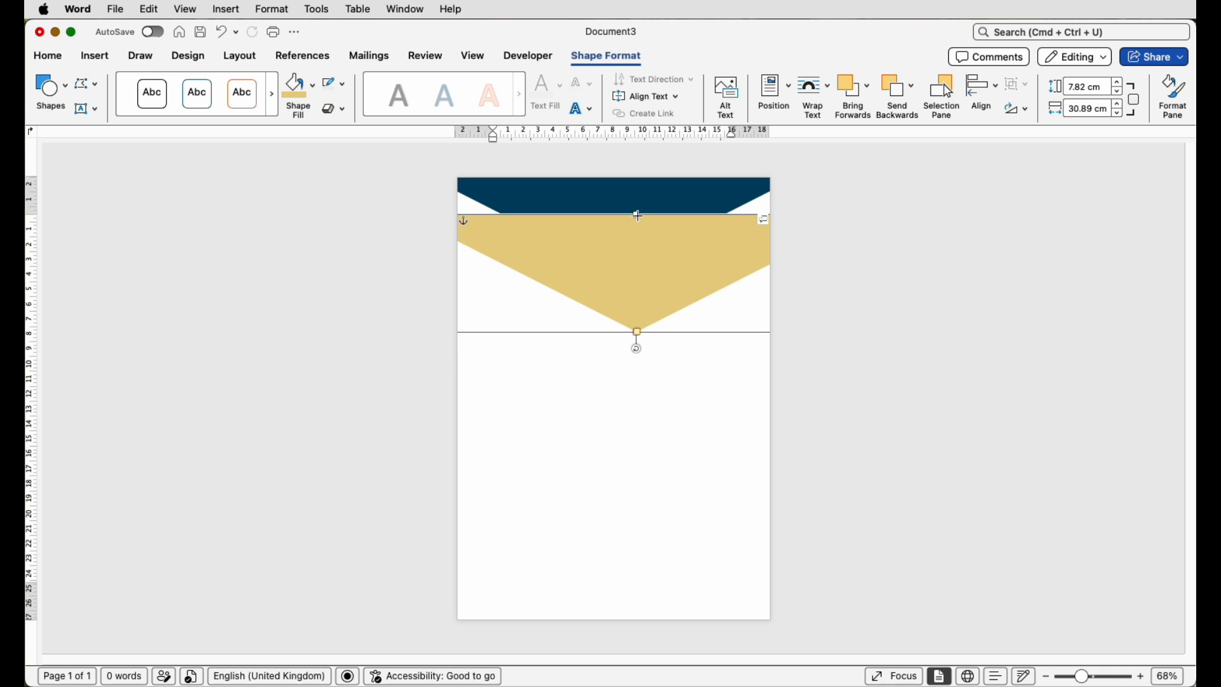
pyautogui.moveTo(638, 217); pyautogui.dragTo(638, 234)
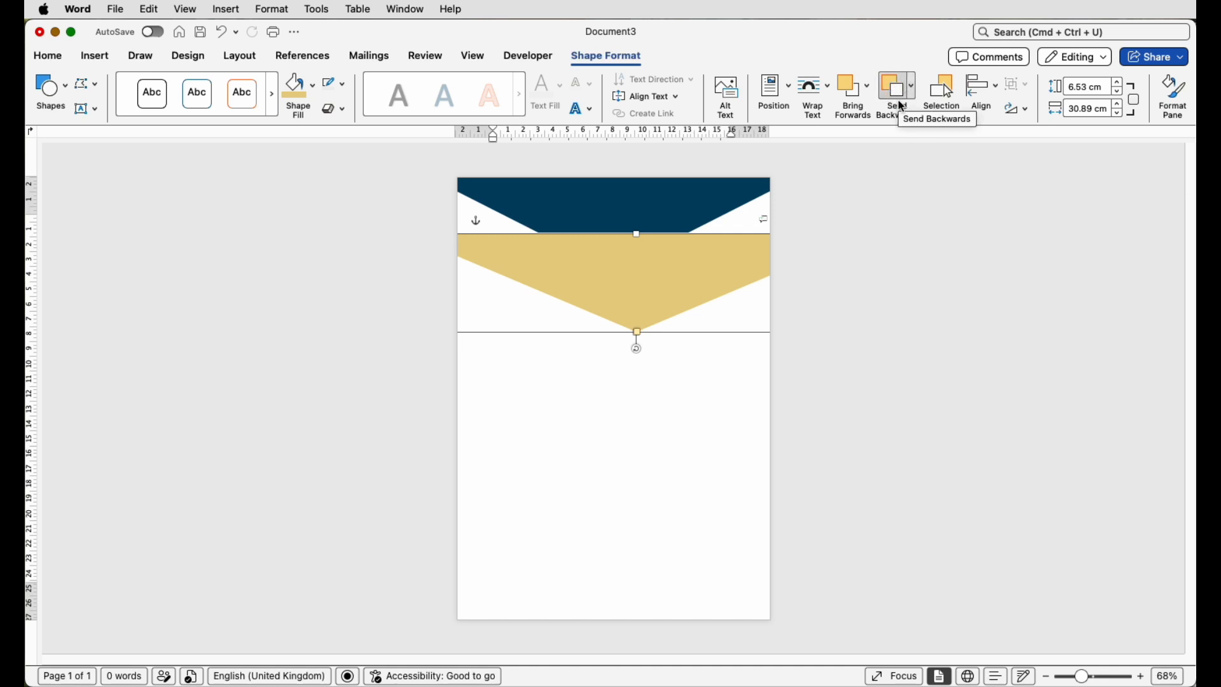
pyautogui.click(913, 94)
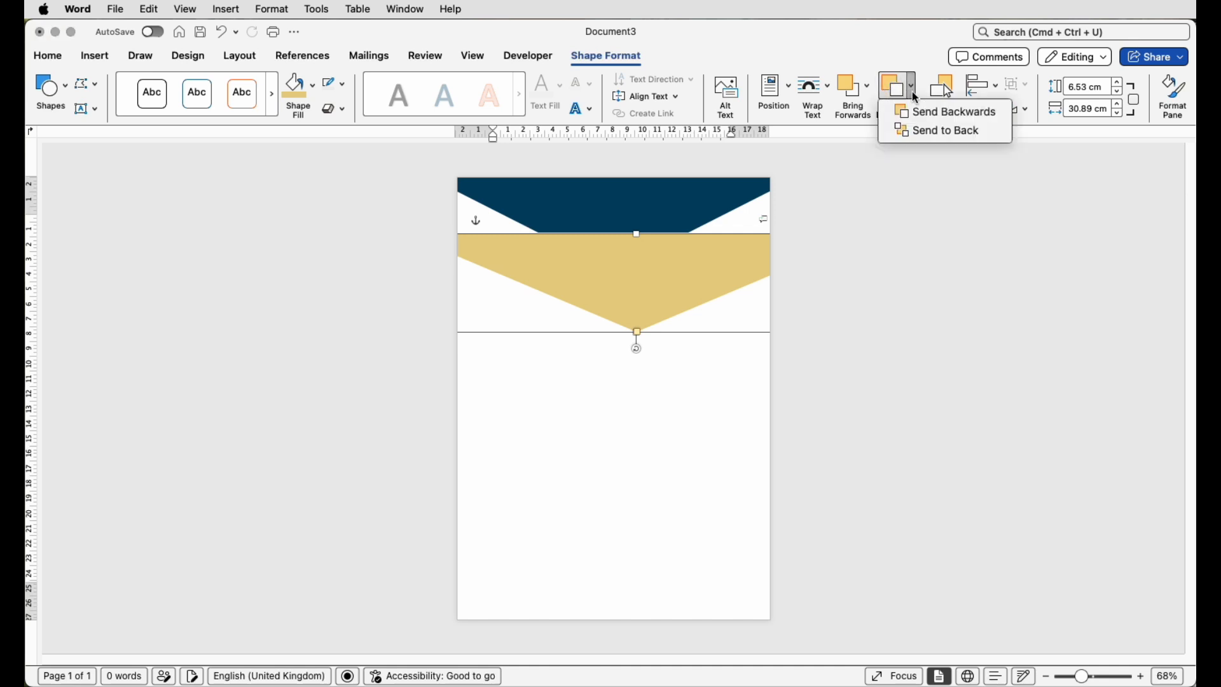
pyautogui.click(920, 132)
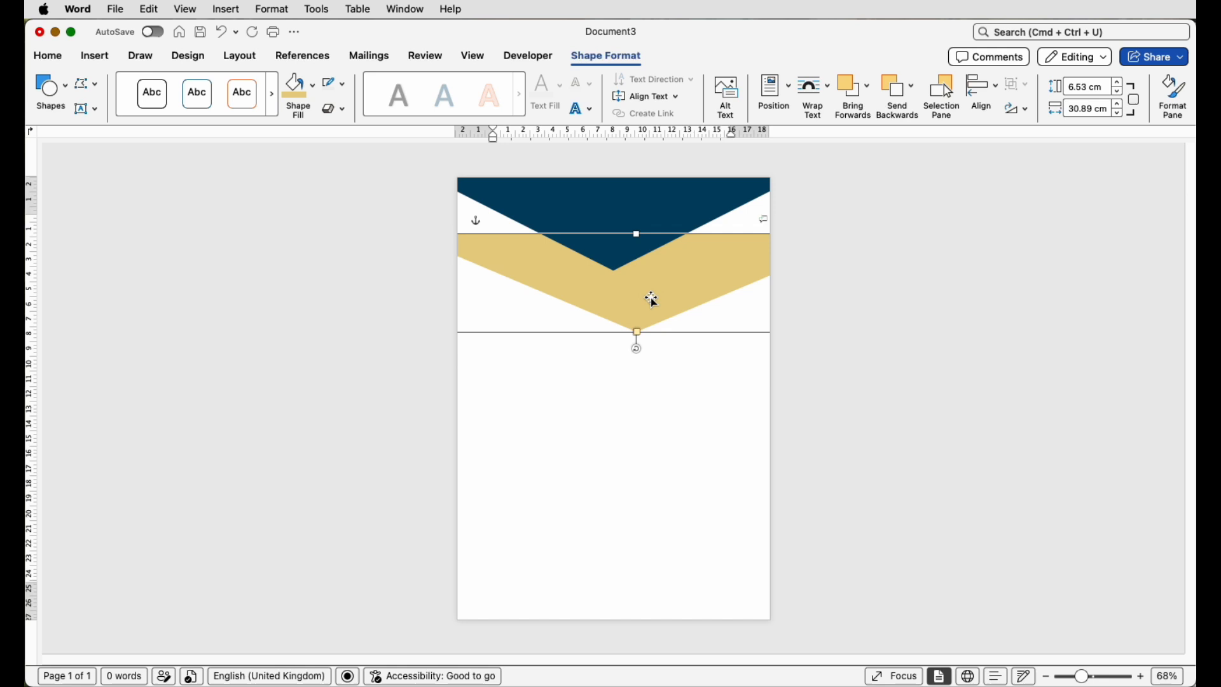
# Step: Move the gold triangle up so its tip meets the blue triangle's tip, and align it to the horizontal centre
pyautogui.moveTo(654, 300); pyautogui.dragTo(628, 240)
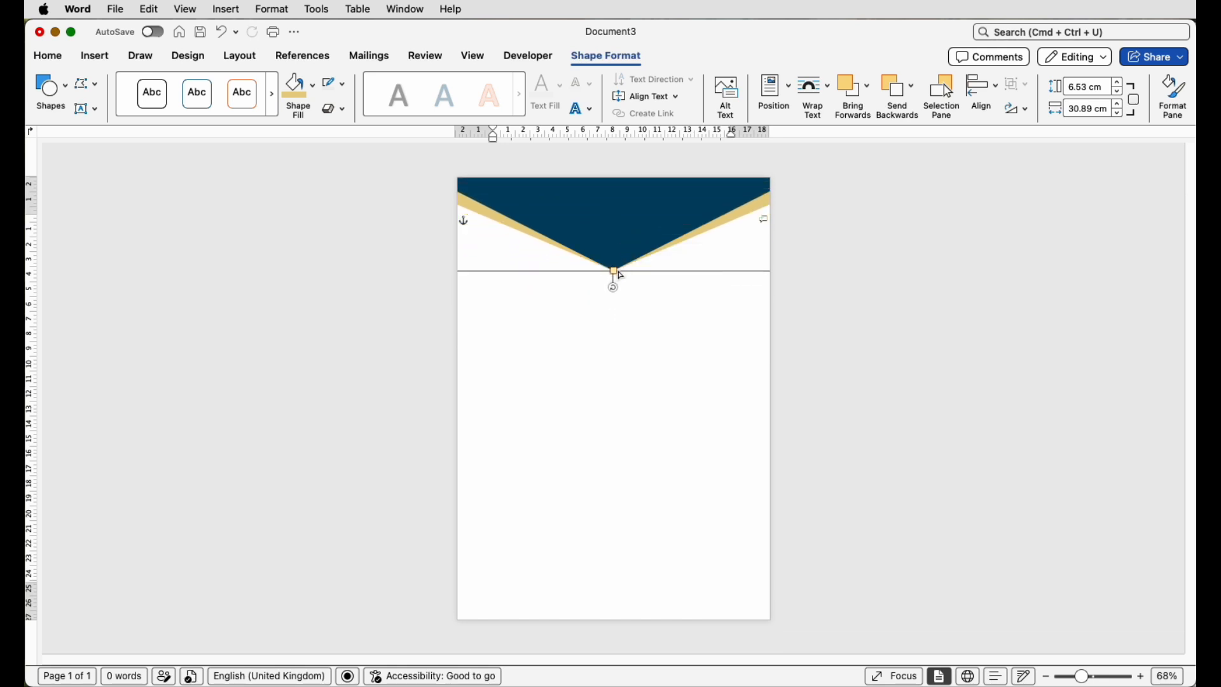
pyautogui.click(982, 93)
pyautogui.click(993, 148)
# Step: Give the gold triangle a linear gradient fill and move its gold gradient stop to 20%
pyautogui.click(1173, 93)
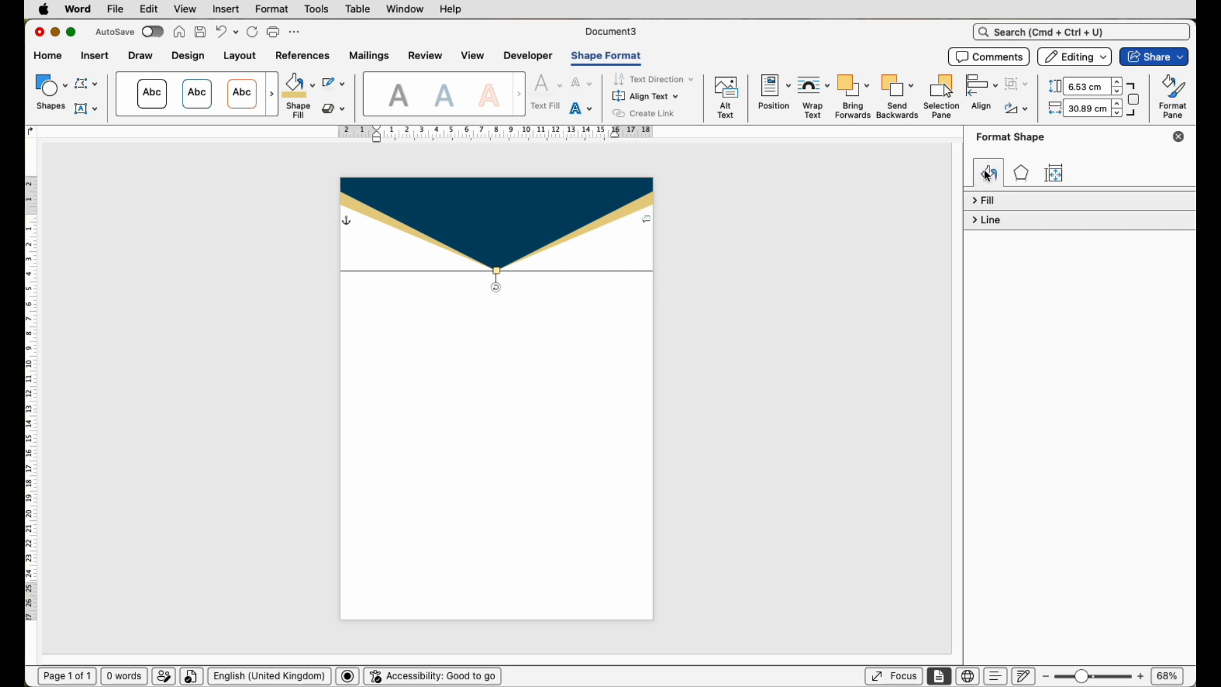
pyautogui.click(980, 202)
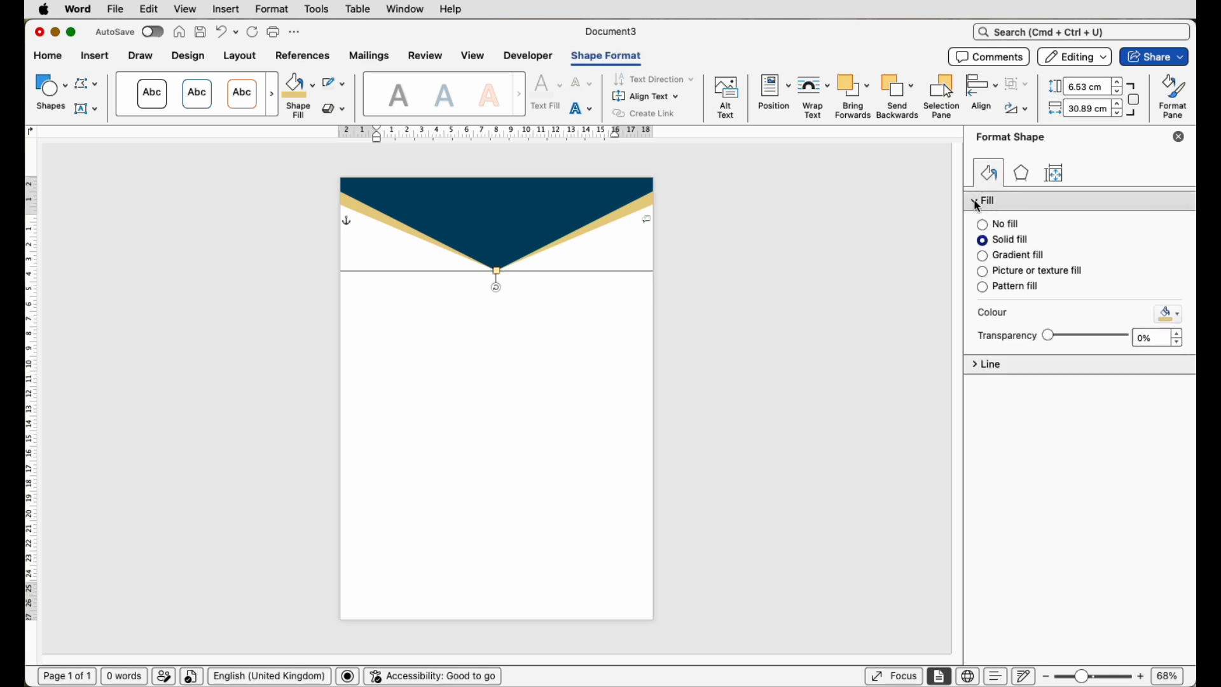
pyautogui.click(982, 256)
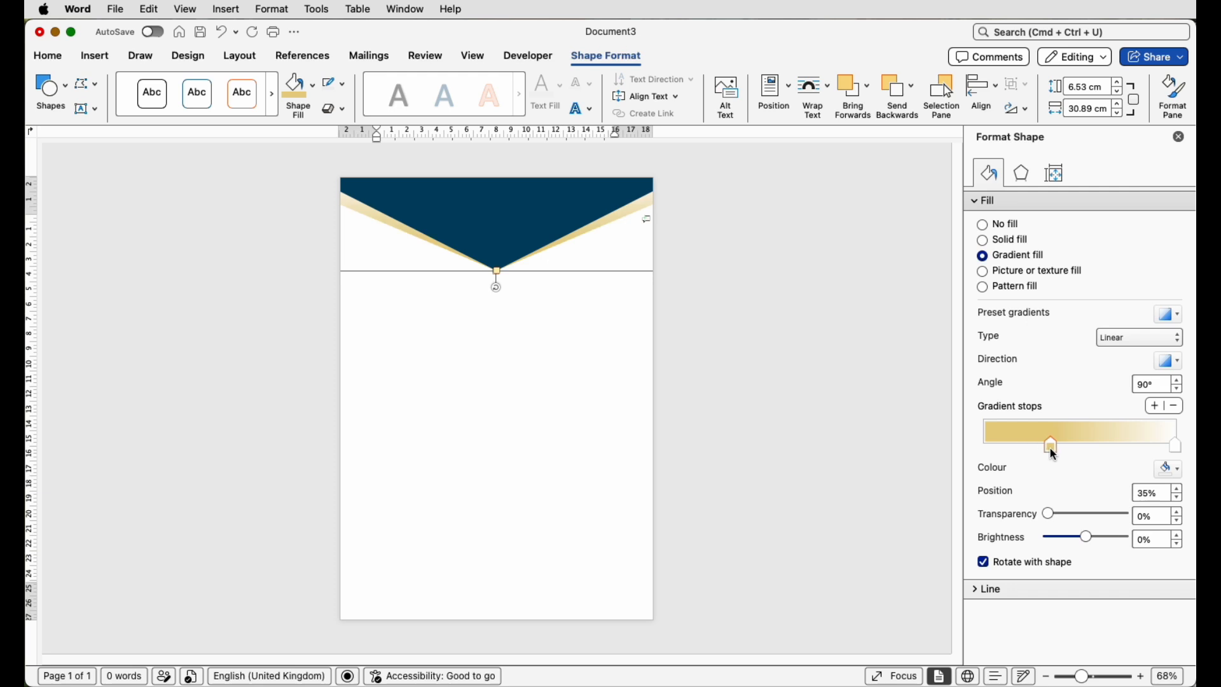
pyautogui.moveTo(1051, 448); pyautogui.dragTo(1056, 448)
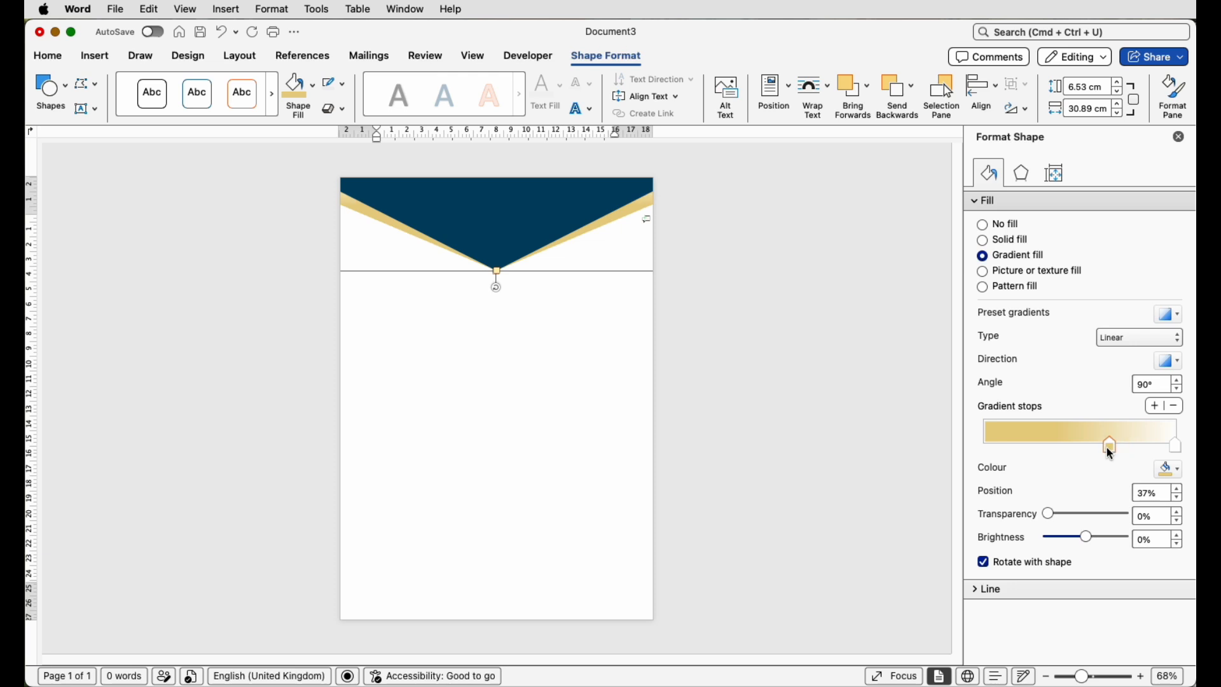
pyautogui.moveTo(1107, 447); pyautogui.dragTo(1013, 449)
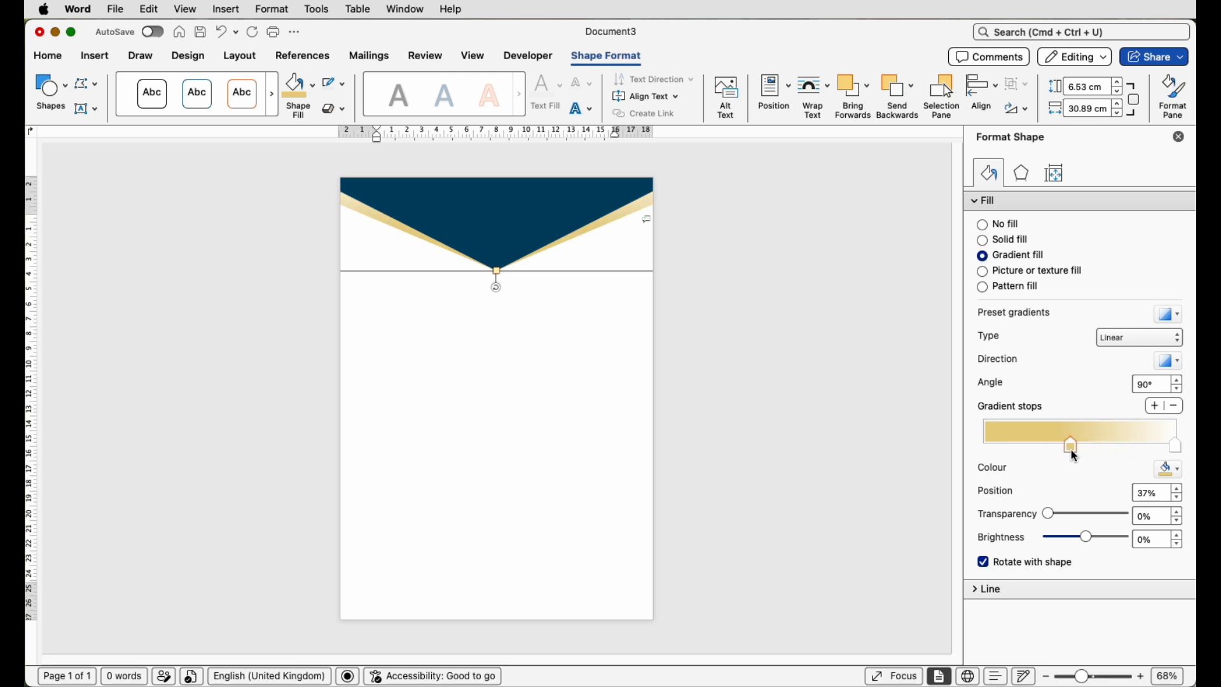
pyautogui.moveTo(1098, 450); pyautogui.dragTo(1021, 450)
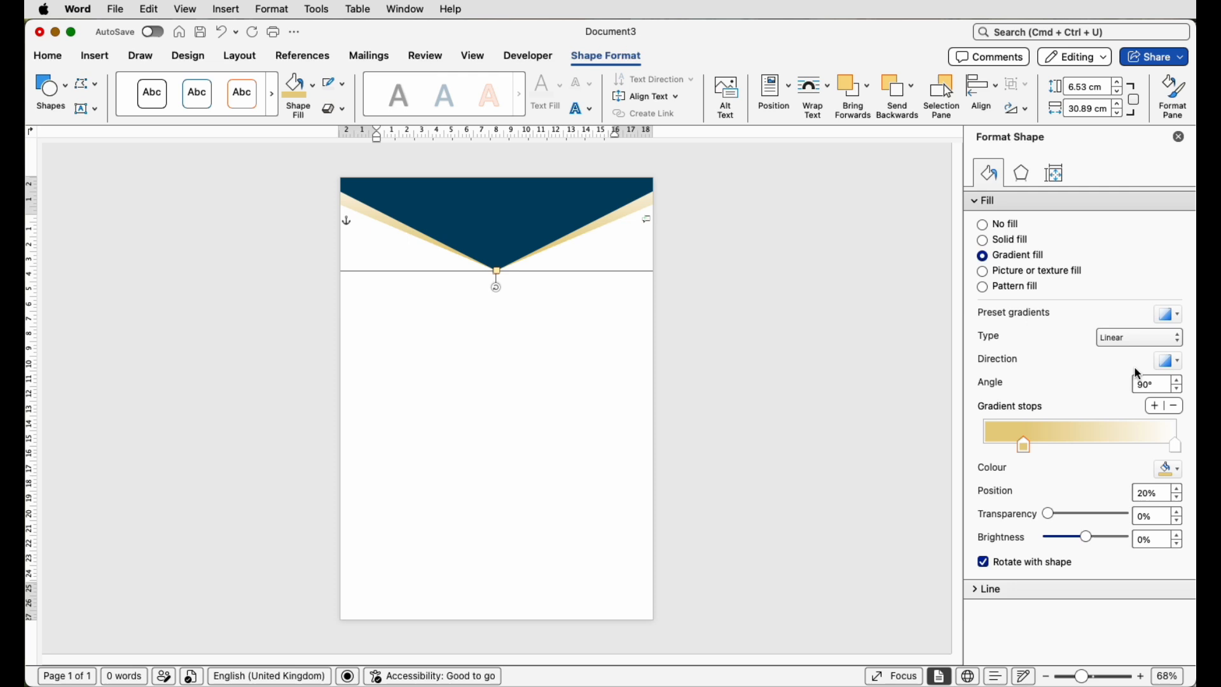
pyautogui.click(1178, 362)
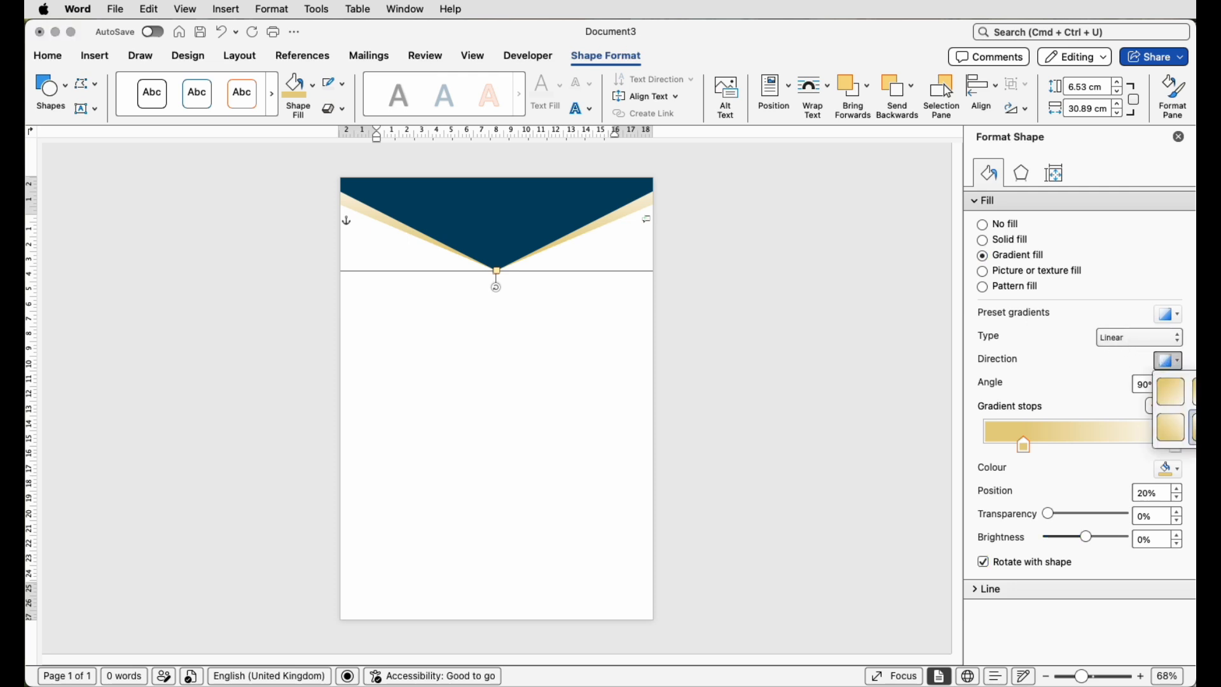
pyautogui.click(1026, 448)
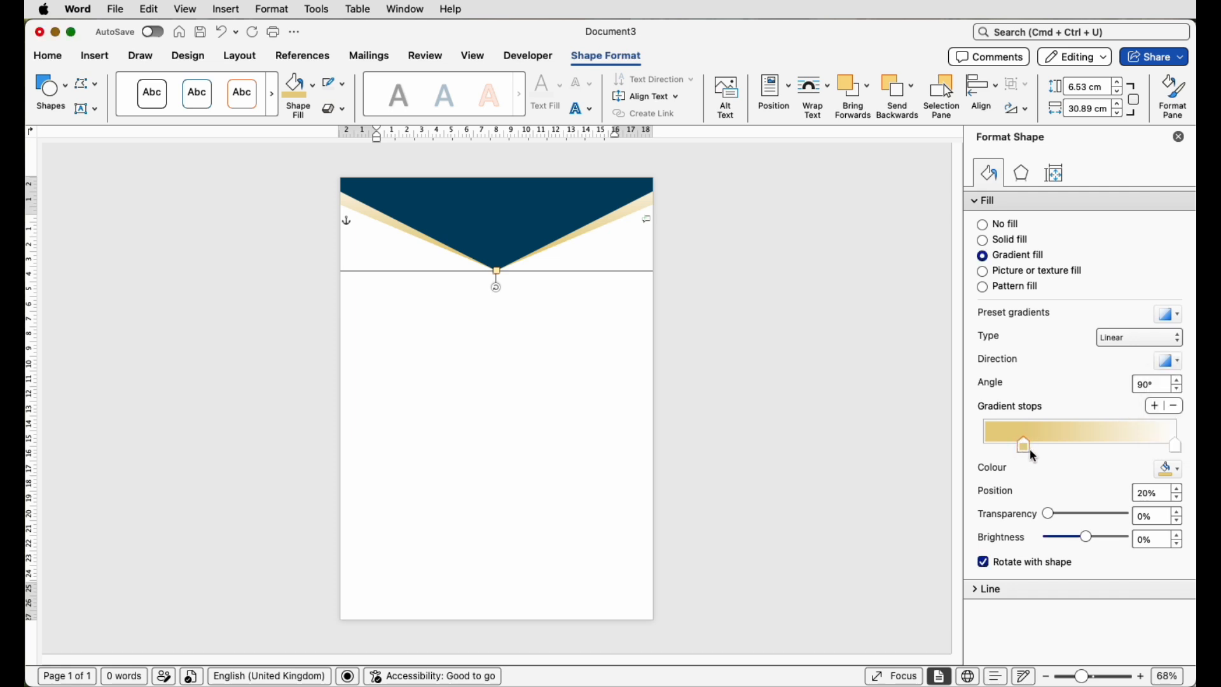
pyautogui.click(1176, 470)
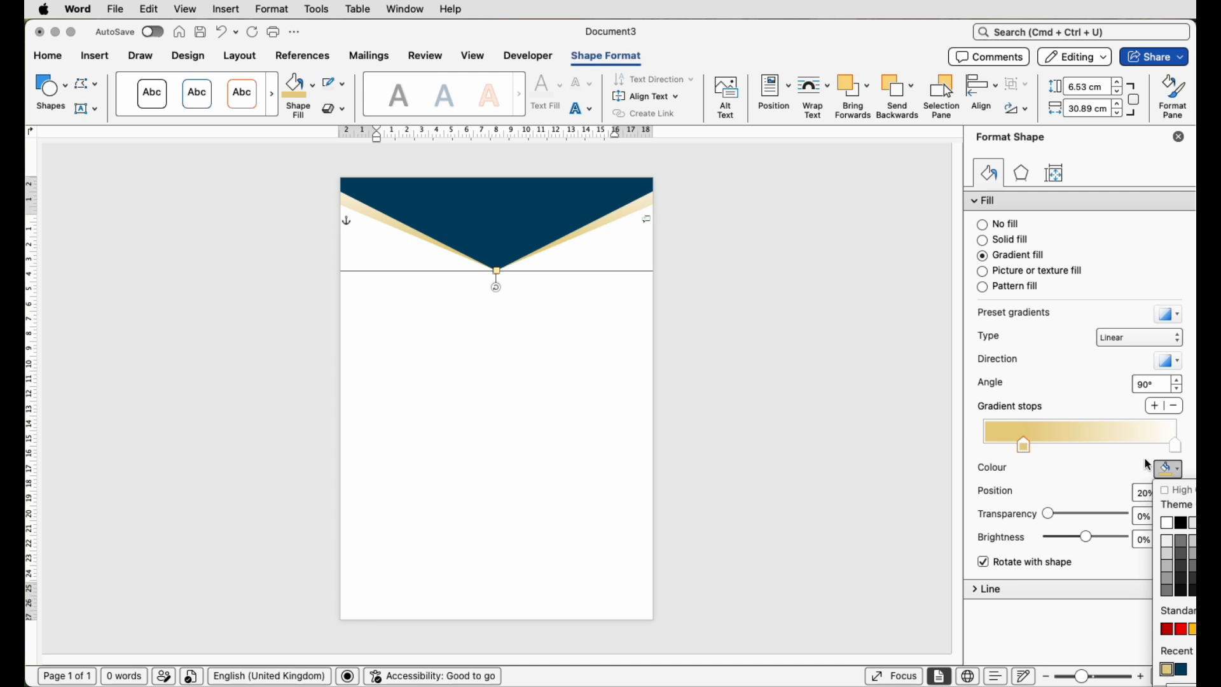
pyautogui.click(1178, 447)
pyautogui.click(1177, 447)
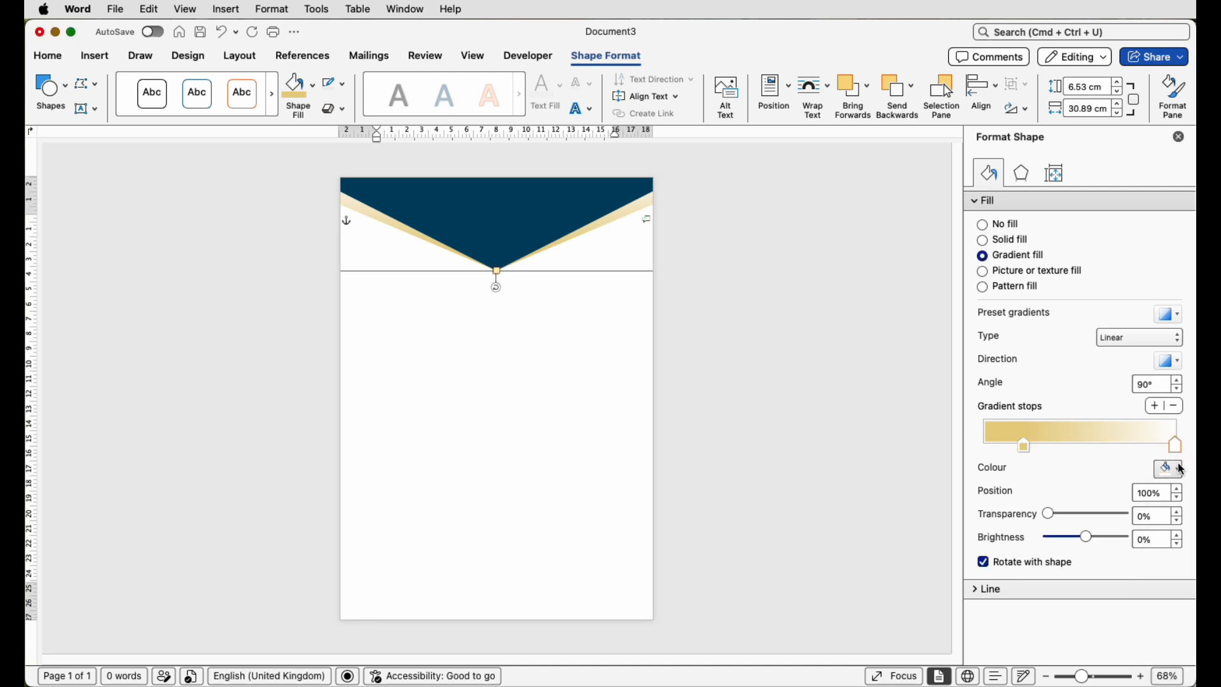
pyautogui.click(1178, 471)
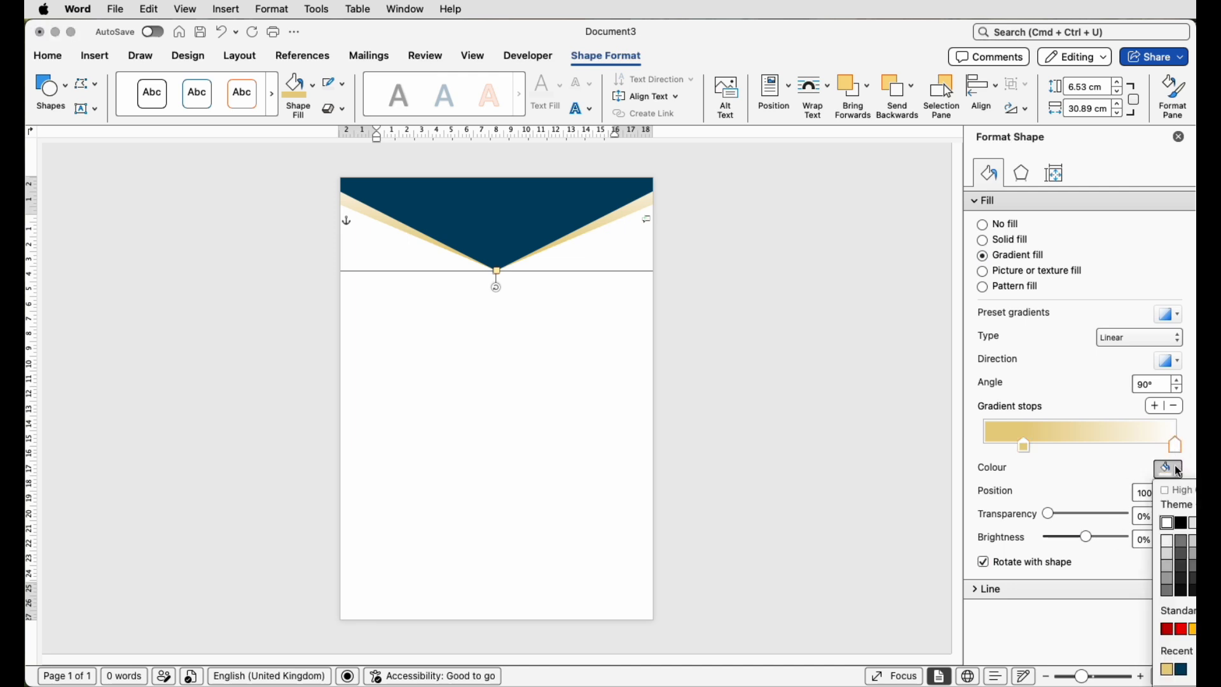
pyautogui.click(1089, 462)
# Step: Shift the gold gradient stop towards the middle of the gradient and deselect the triangle
pyautogui.moveTo(1024, 445); pyautogui.dragTo(1073, 444)
pyautogui.click(572, 428)
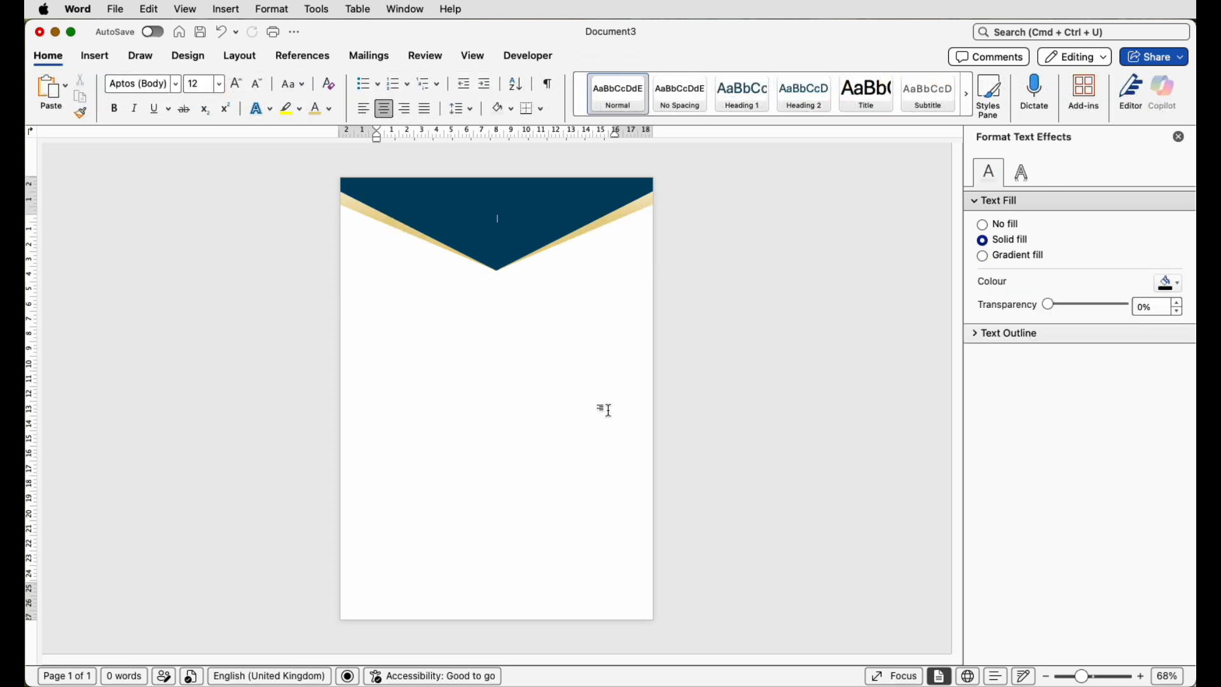
# Step: Draw a rectangle covering the whole page, about 30.22 cm high and 21.57 cm wide
pyautogui.click(104, 66)
pyautogui.click(255, 99)
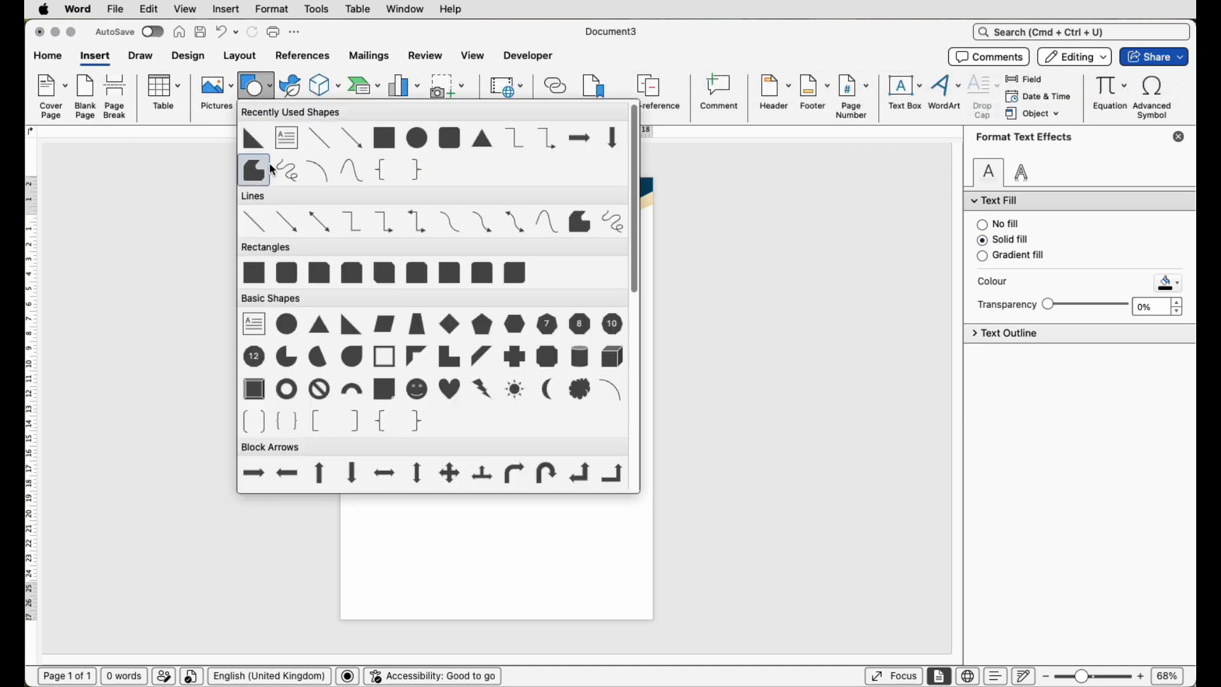
pyautogui.click(265, 278)
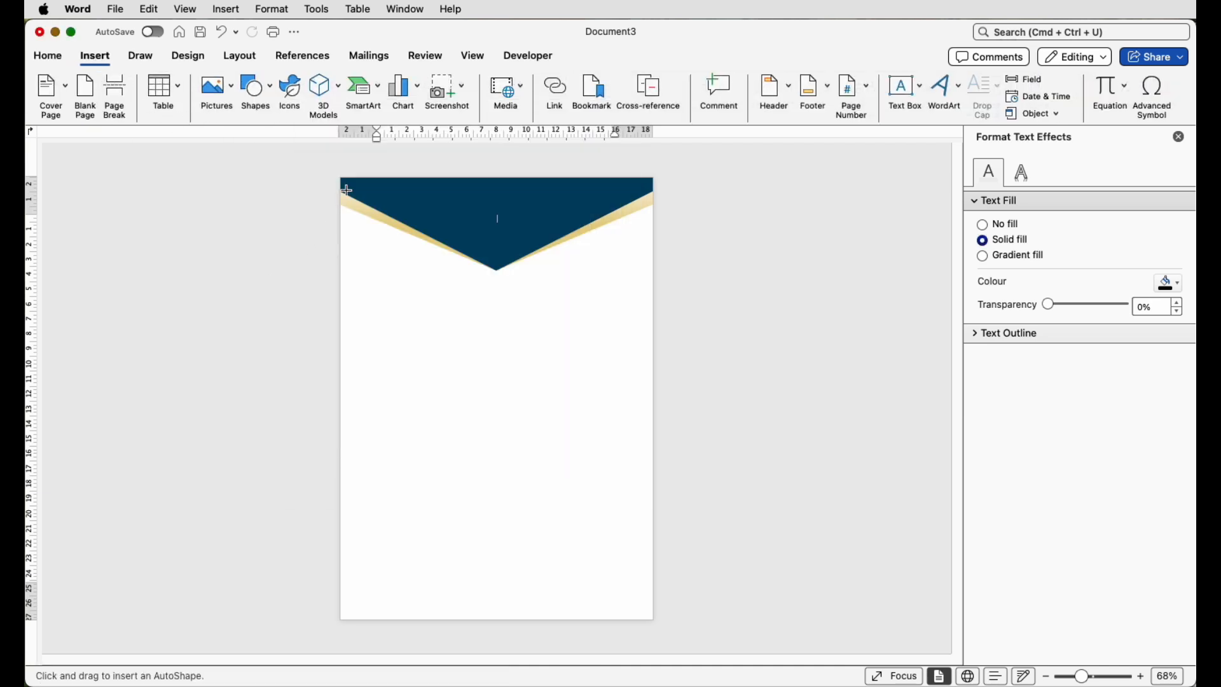
pyautogui.moveTo(346, 185); pyautogui.dragTo(665, 627)
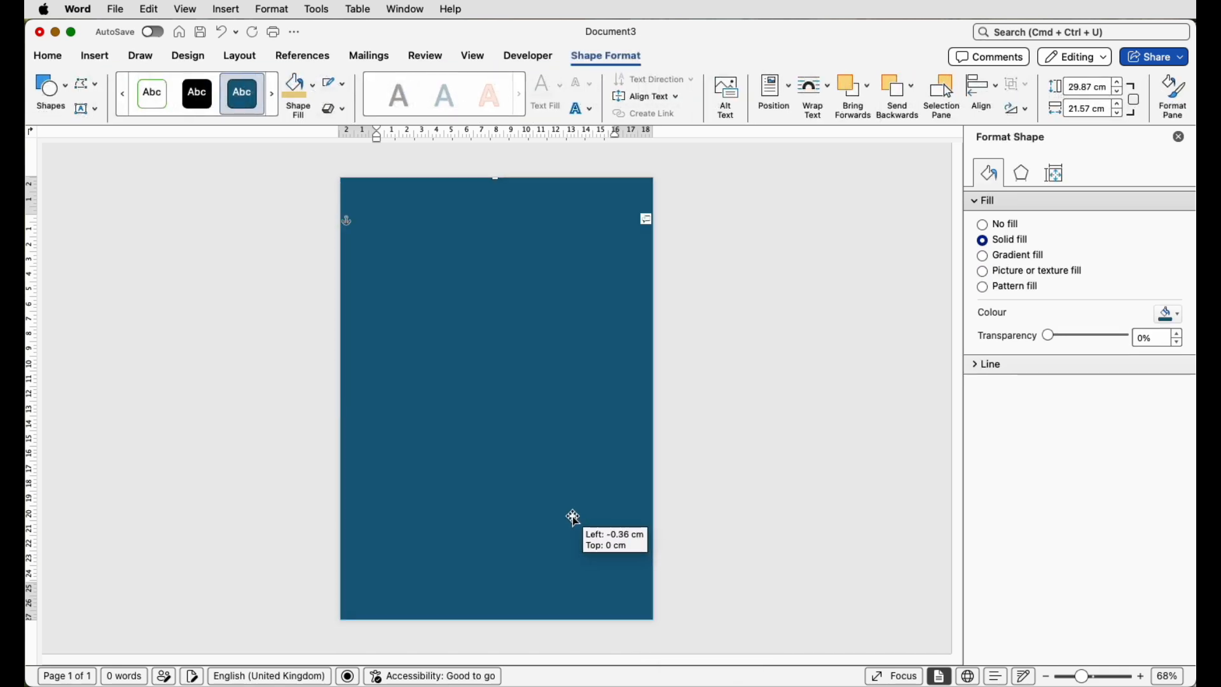
# Step: Give the page-sized rectangle a gradient fill and recolour its gold stop to the theme grey with -25% brightness
pyautogui.click(984, 258)
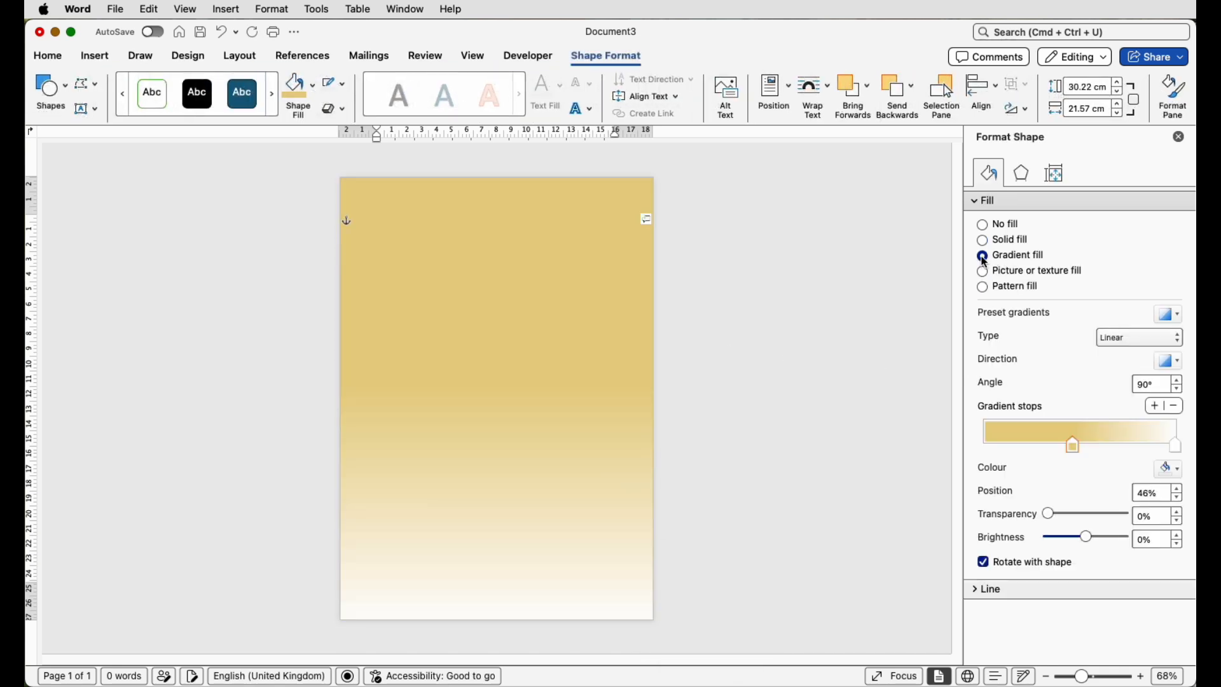
pyautogui.click(1173, 470)
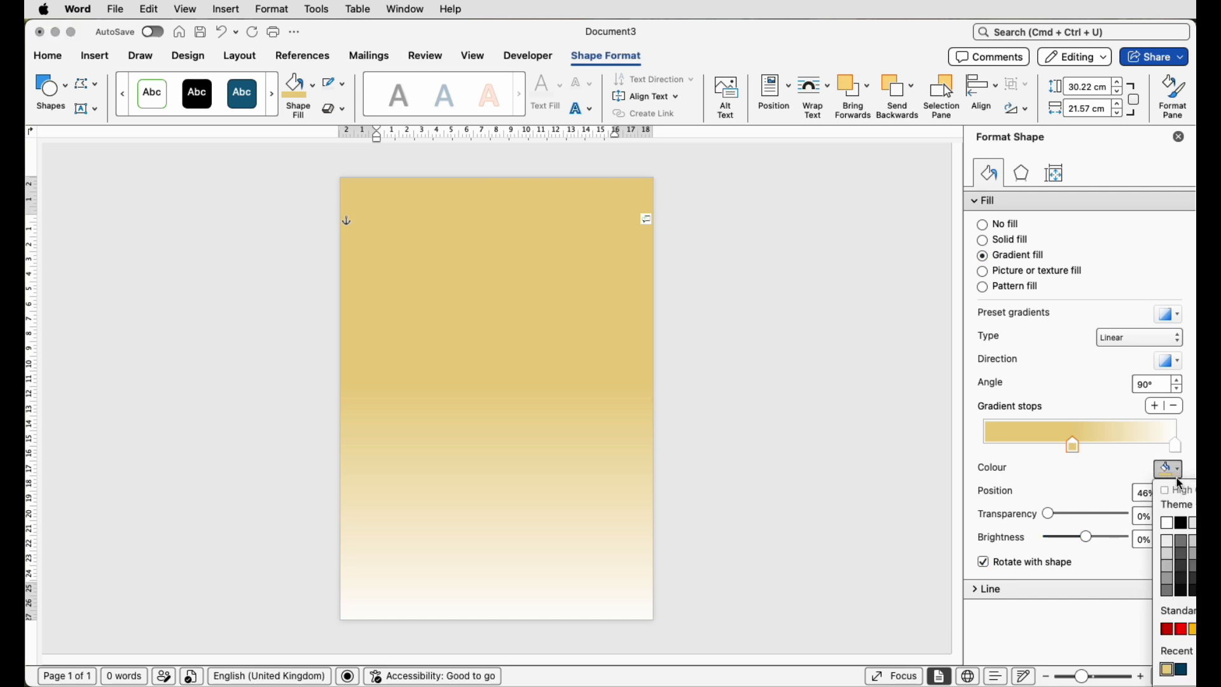
pyautogui.click(1171, 574)
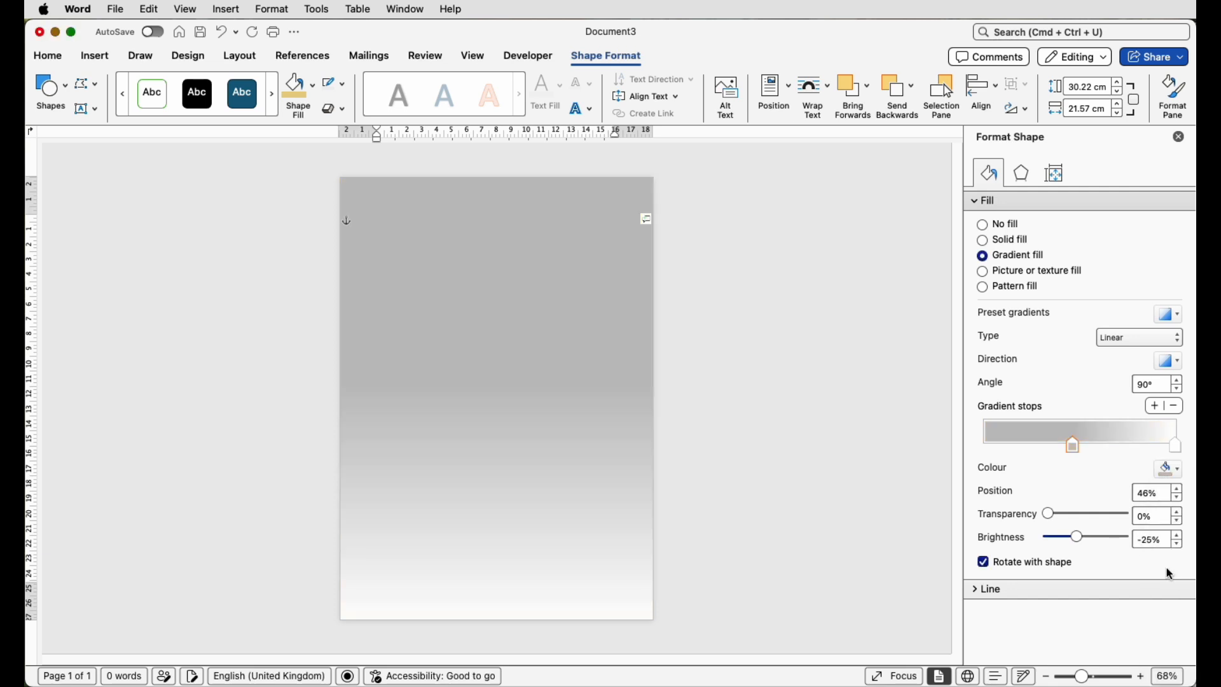
# Step: Change the rectangle's gradient to Radial, radiating from the centre
pyautogui.click(1161, 348)
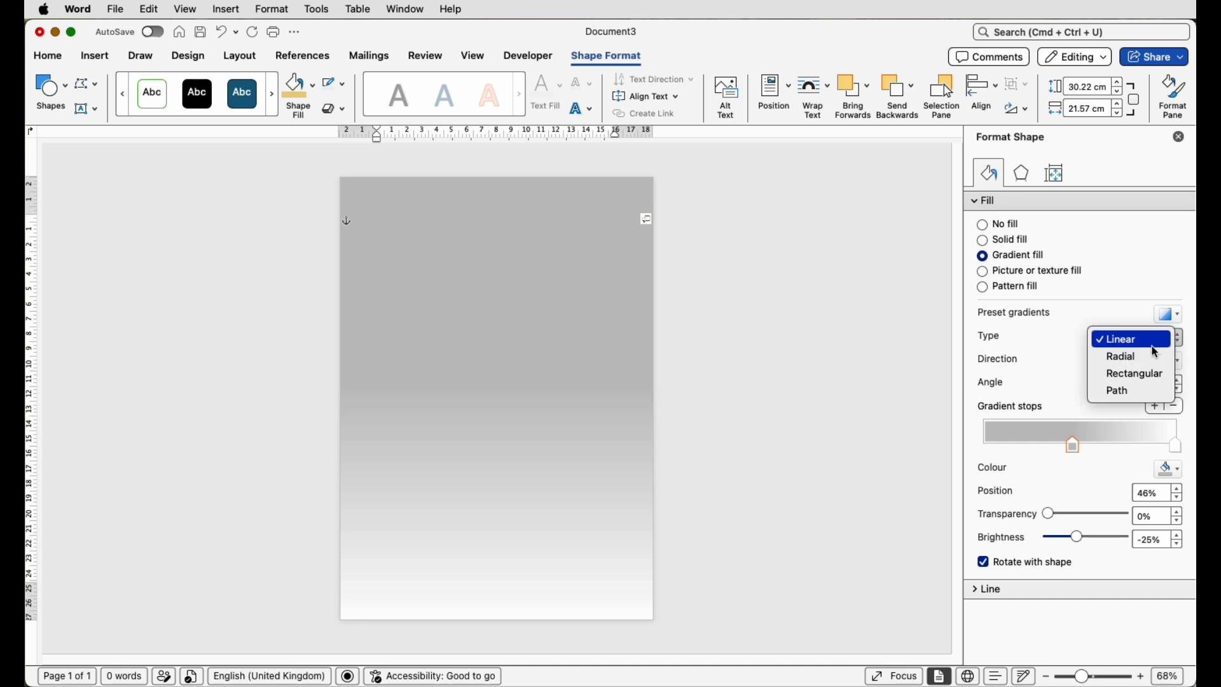
pyautogui.click(1121, 356)
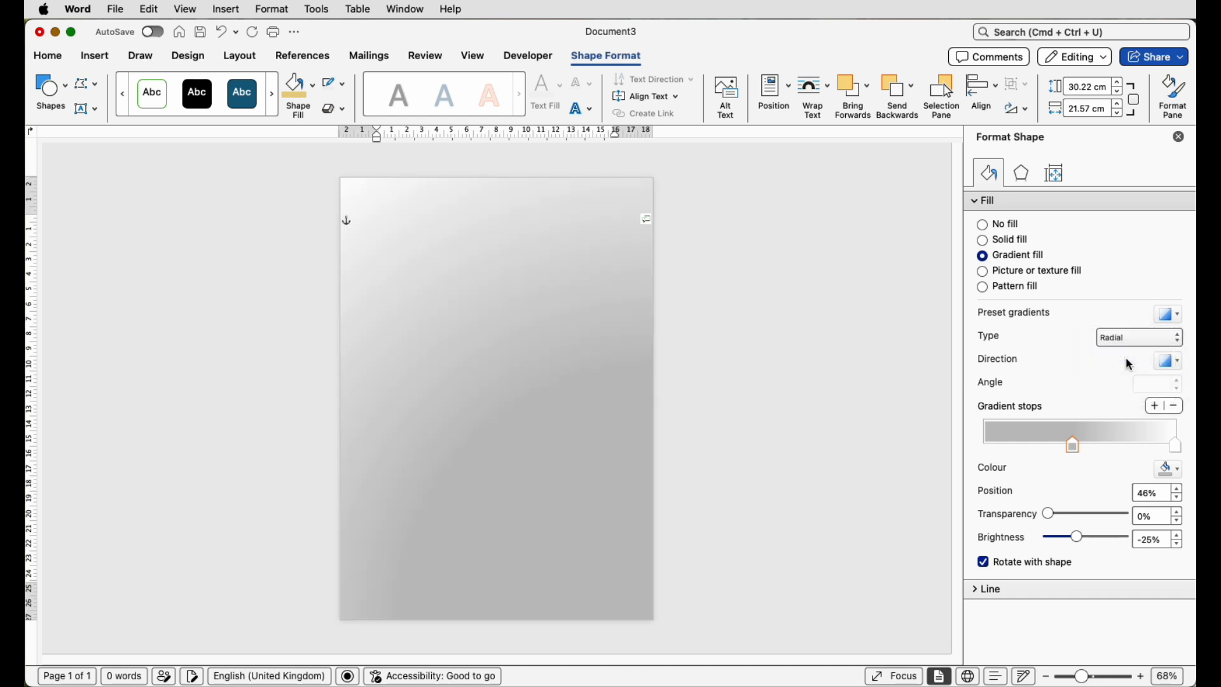
pyautogui.click(1181, 367)
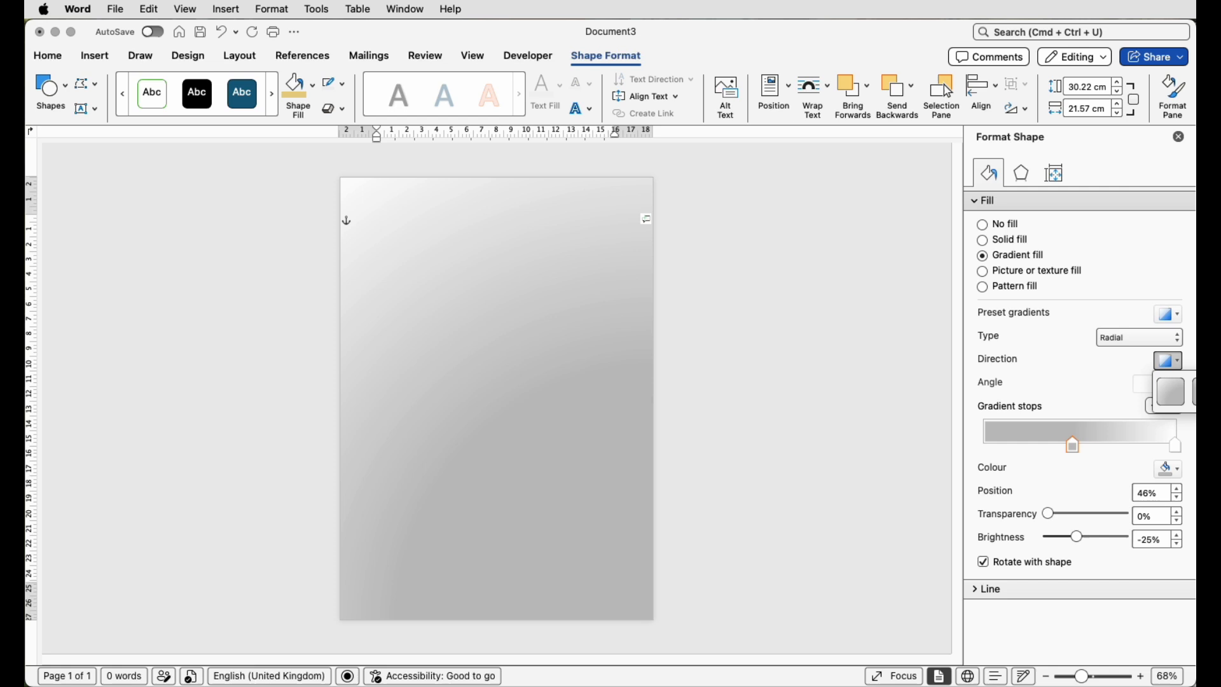
pyautogui.click(1218, 392)
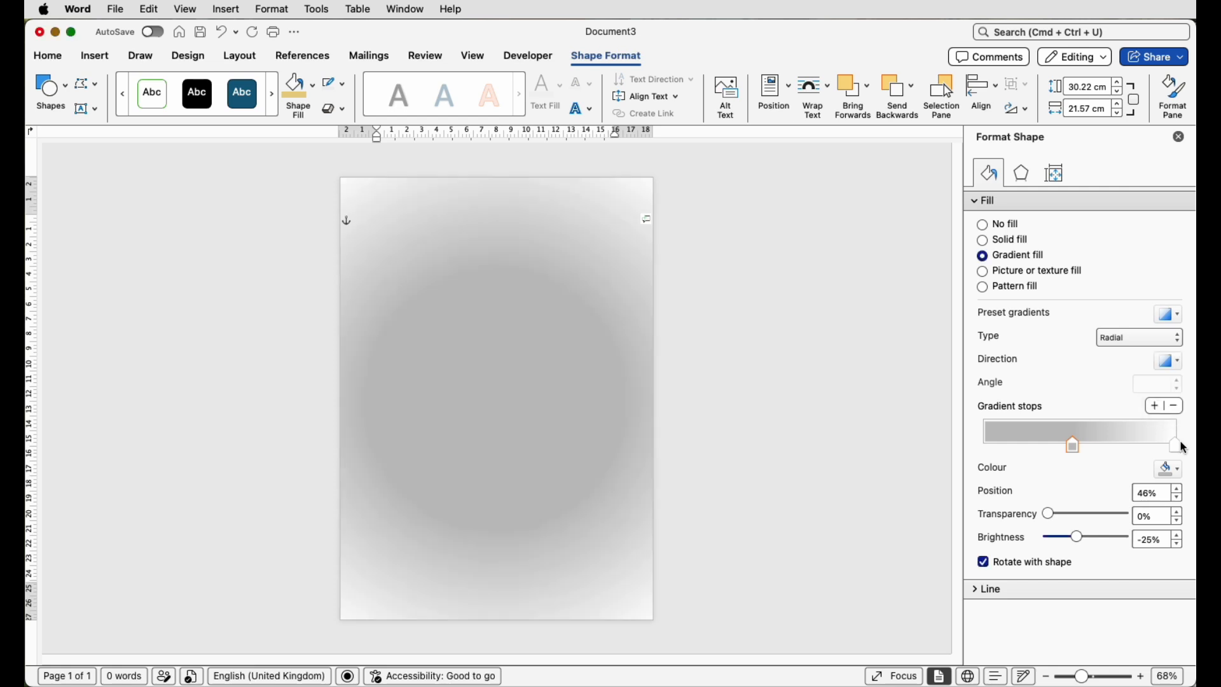
# Step: Move the white gradient stop to the start and the grey stop to 100%, then send the rectangle to the back
pyautogui.moveTo(1180, 454); pyautogui.dragTo(977, 449)
pyautogui.moveTo(1072, 446); pyautogui.dragTo(1174, 449)
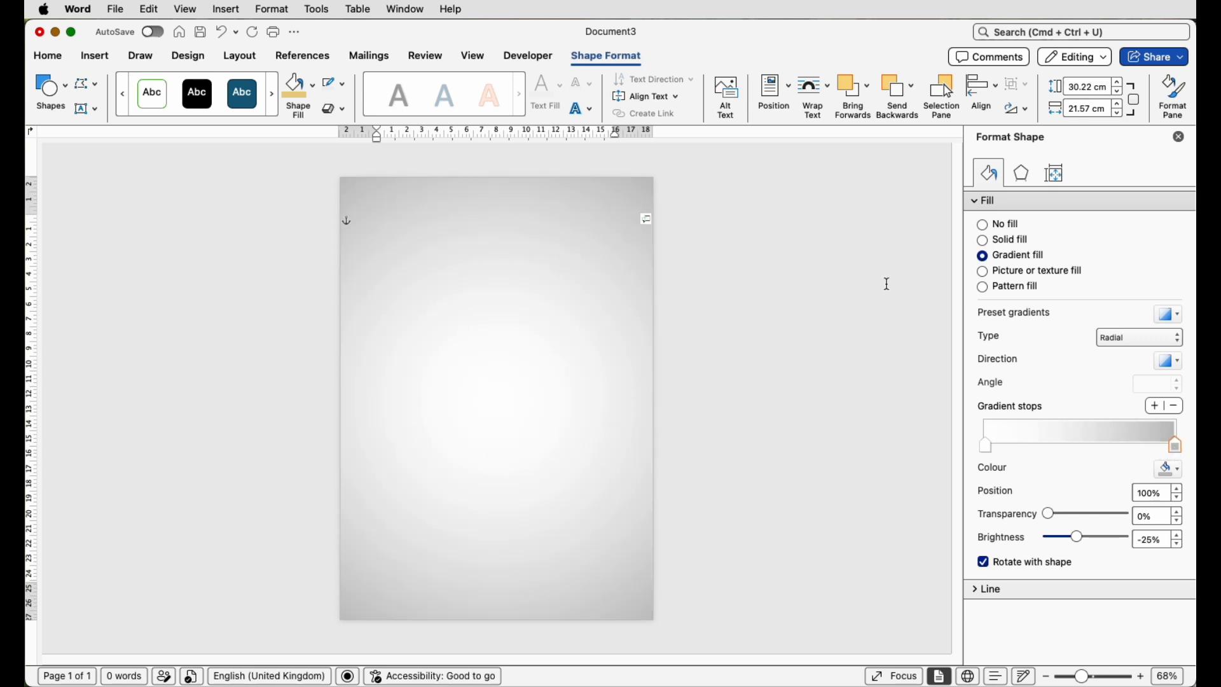
pyautogui.click(914, 92)
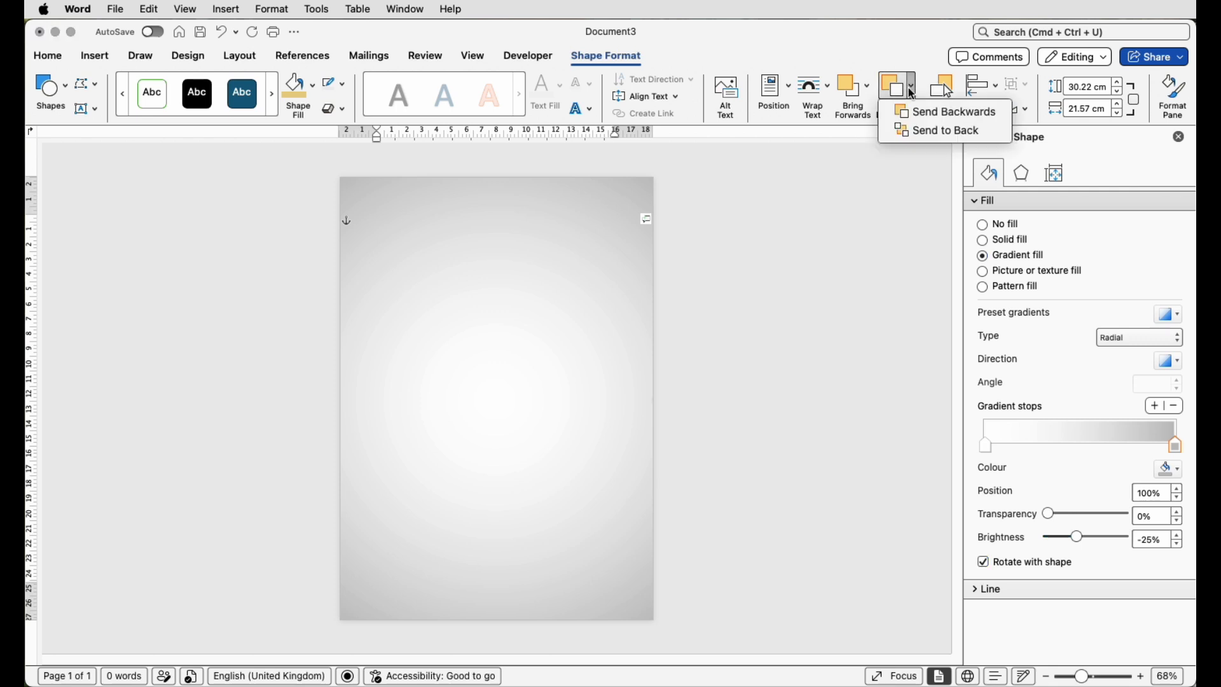
pyautogui.click(919, 132)
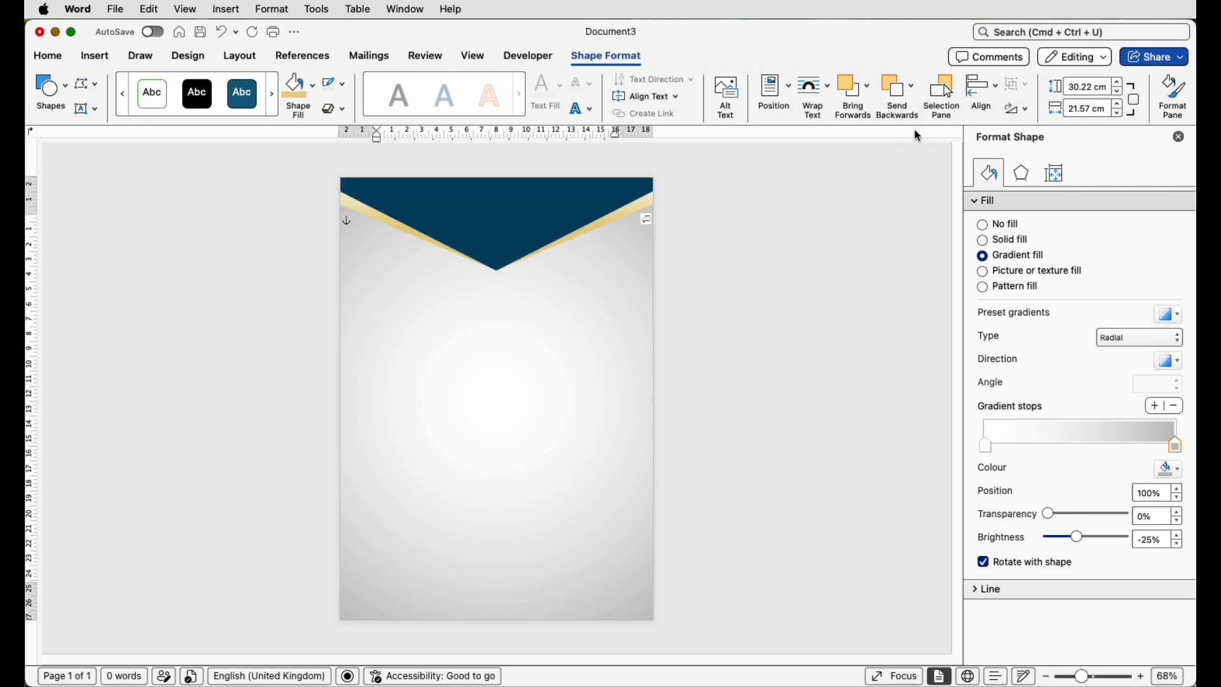
# Step: Draw a large isosceles triangle over the page, about 28.01 cm high and 56.73 cm wide, with its tip over the blue triangle
pyautogui.click(102, 59)
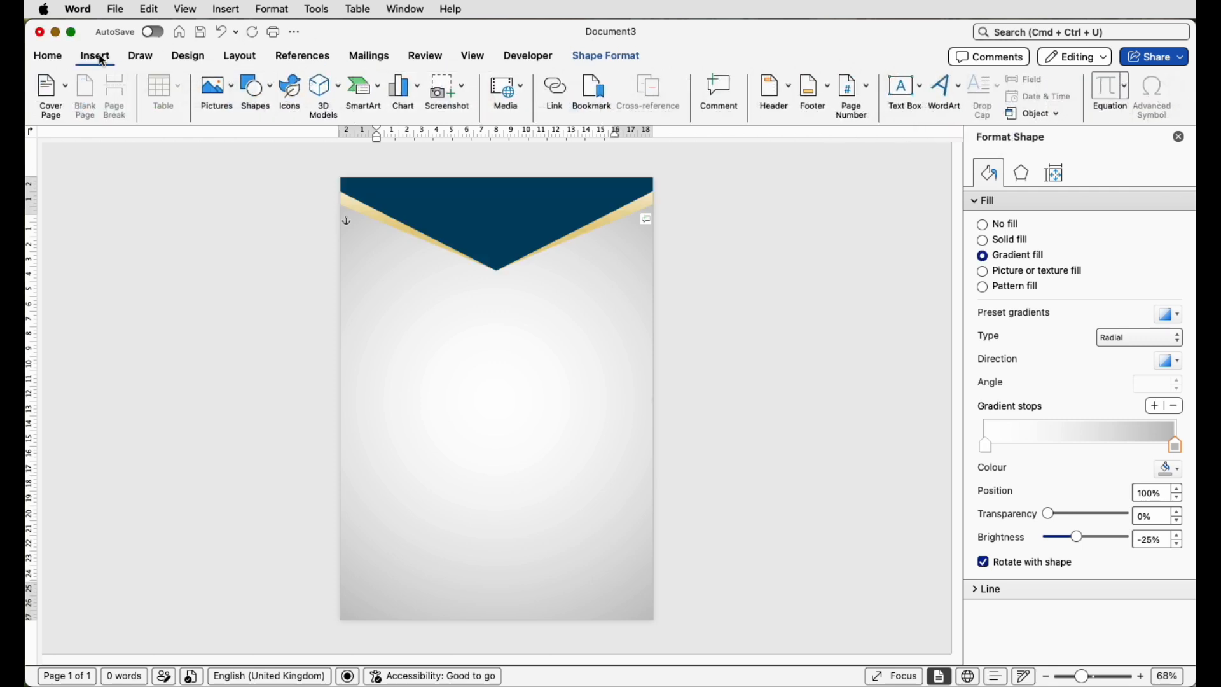
pyautogui.click(255, 89)
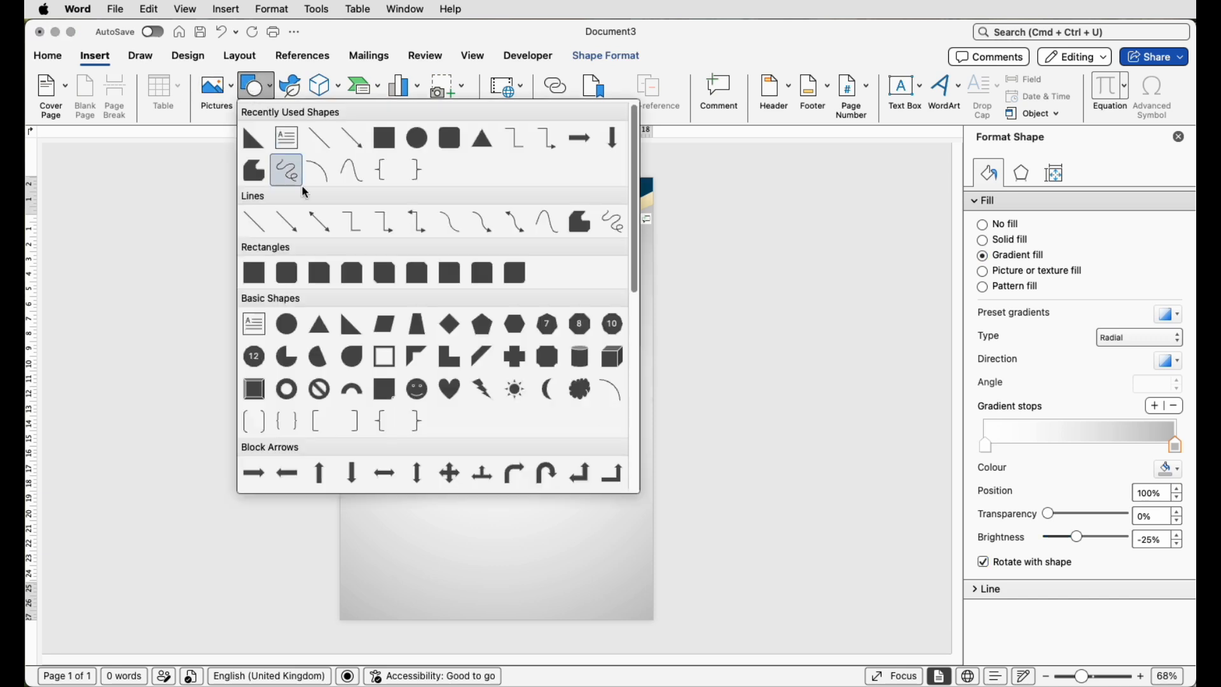
pyautogui.click(319, 326)
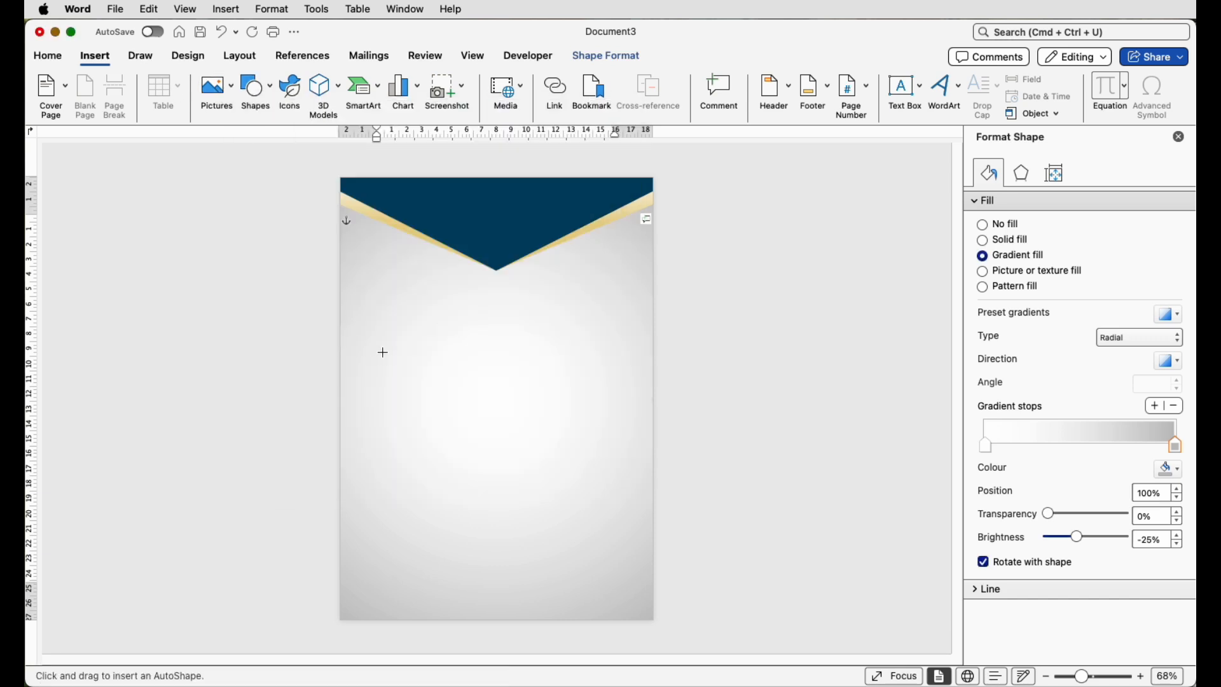
pyautogui.moveTo(365, 284); pyautogui.dragTo(898, 665)
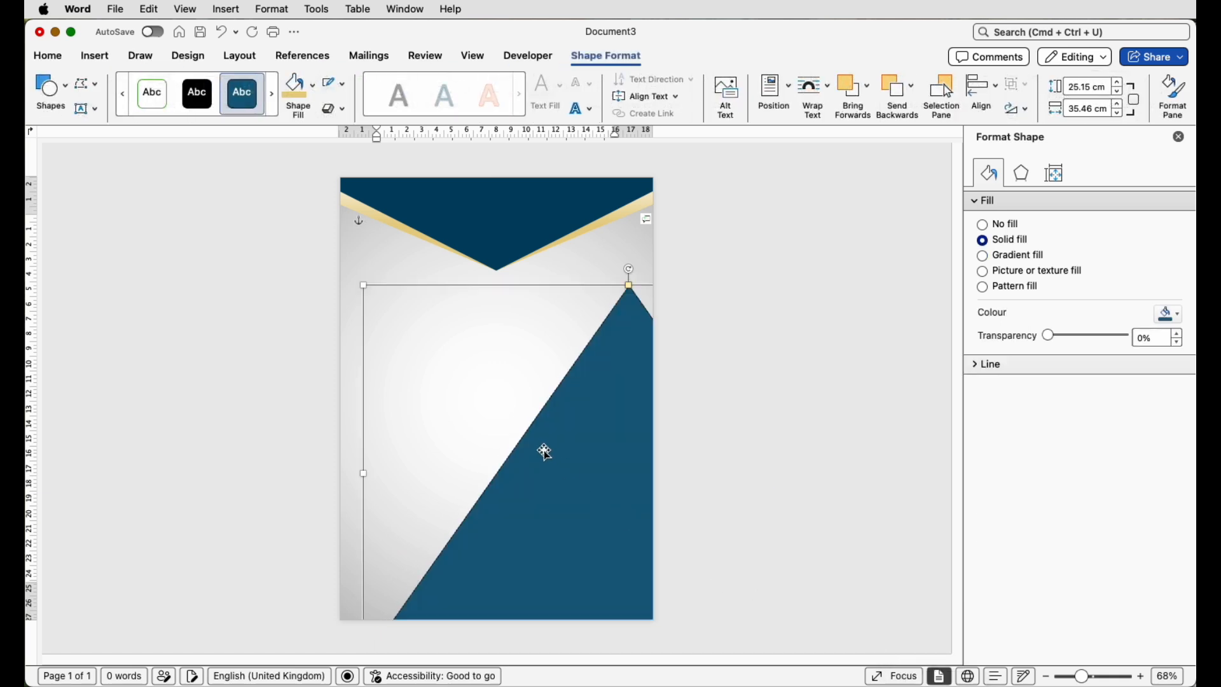
pyautogui.moveTo(630, 481); pyautogui.dragTo(540, 211)
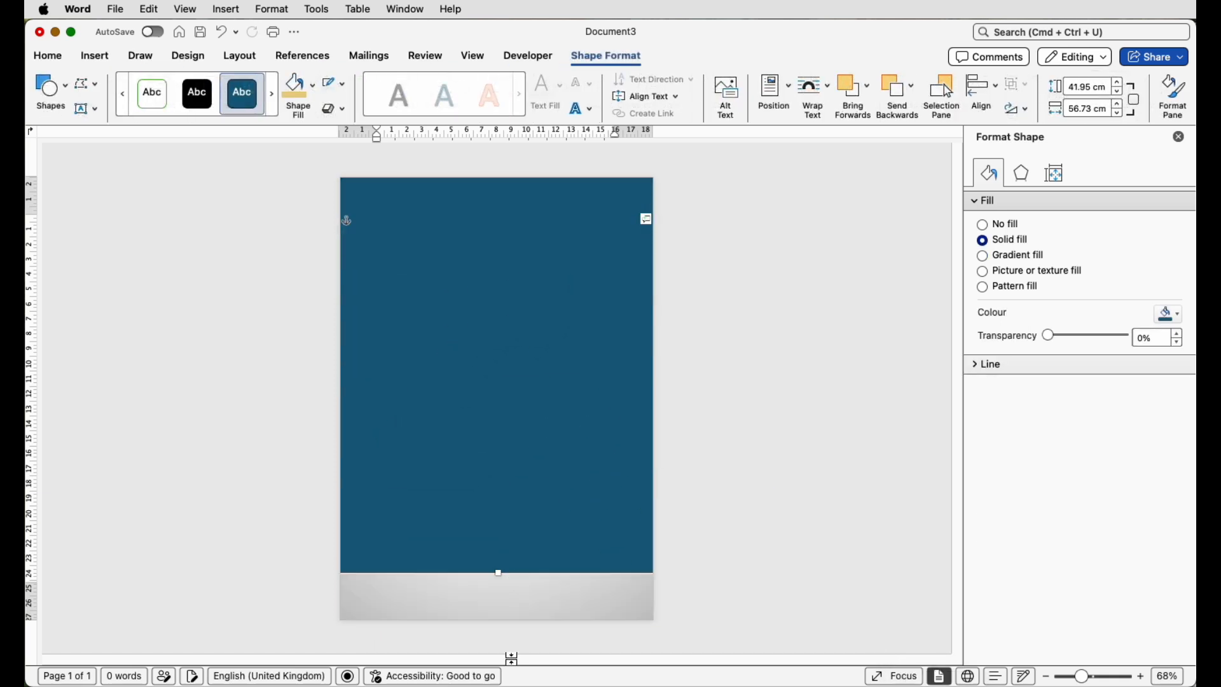
pyautogui.moveTo(498, 573); pyautogui.dragTo(497, 621)
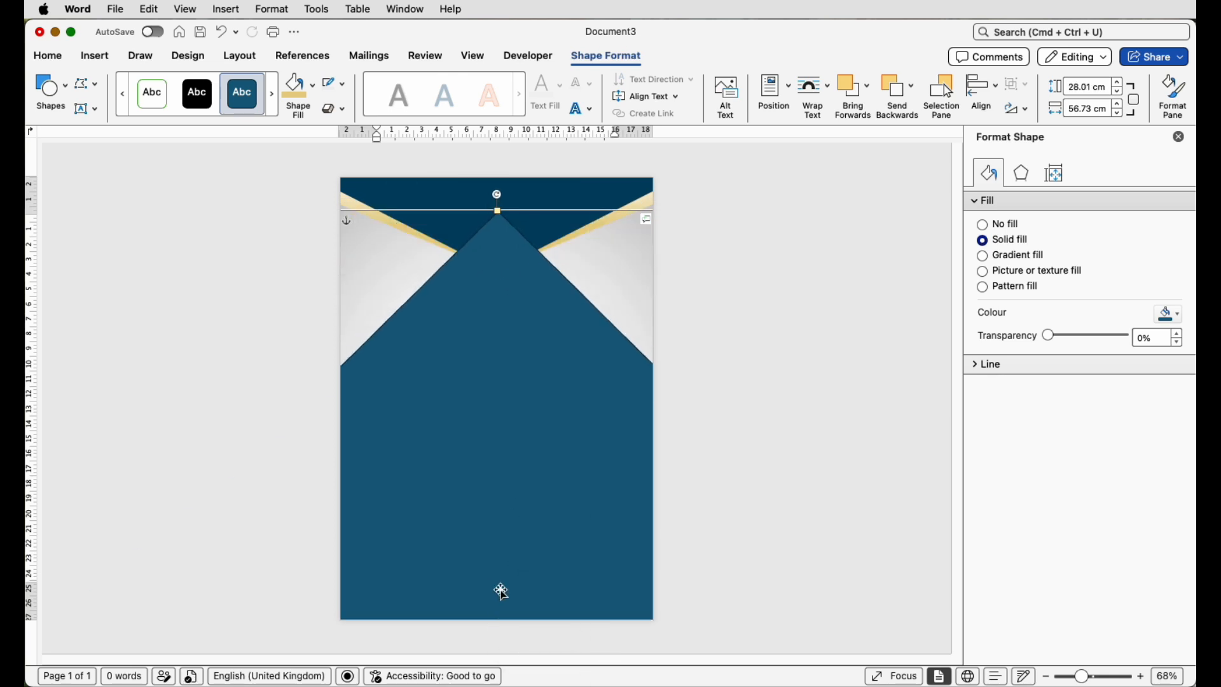
# Step: Remove the large triangle's outline and fill it with white
pyautogui.click(339, 82)
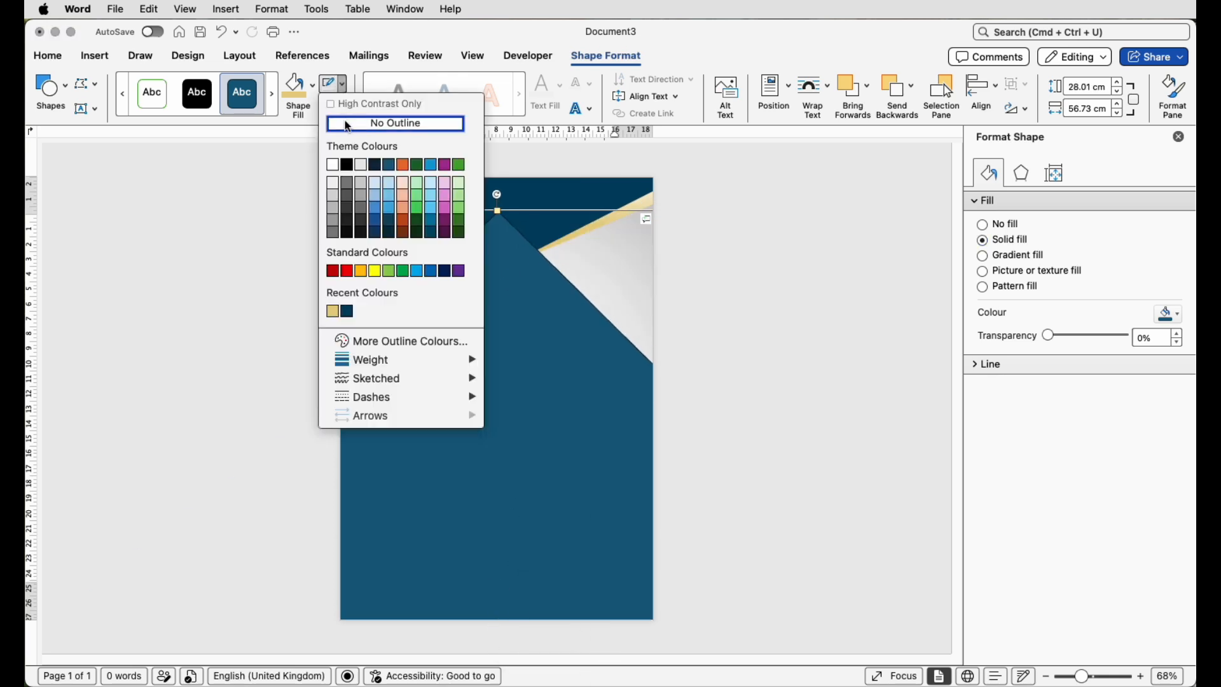
pyautogui.click(347, 126)
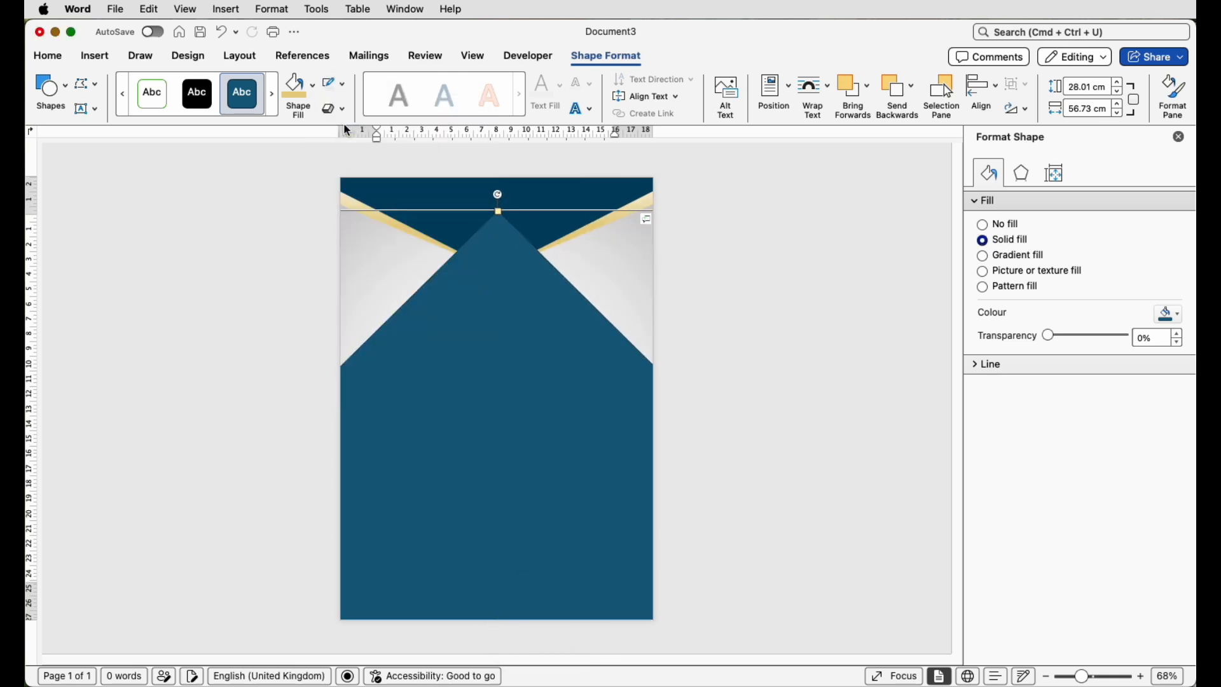
pyautogui.click(314, 93)
pyautogui.click(294, 171)
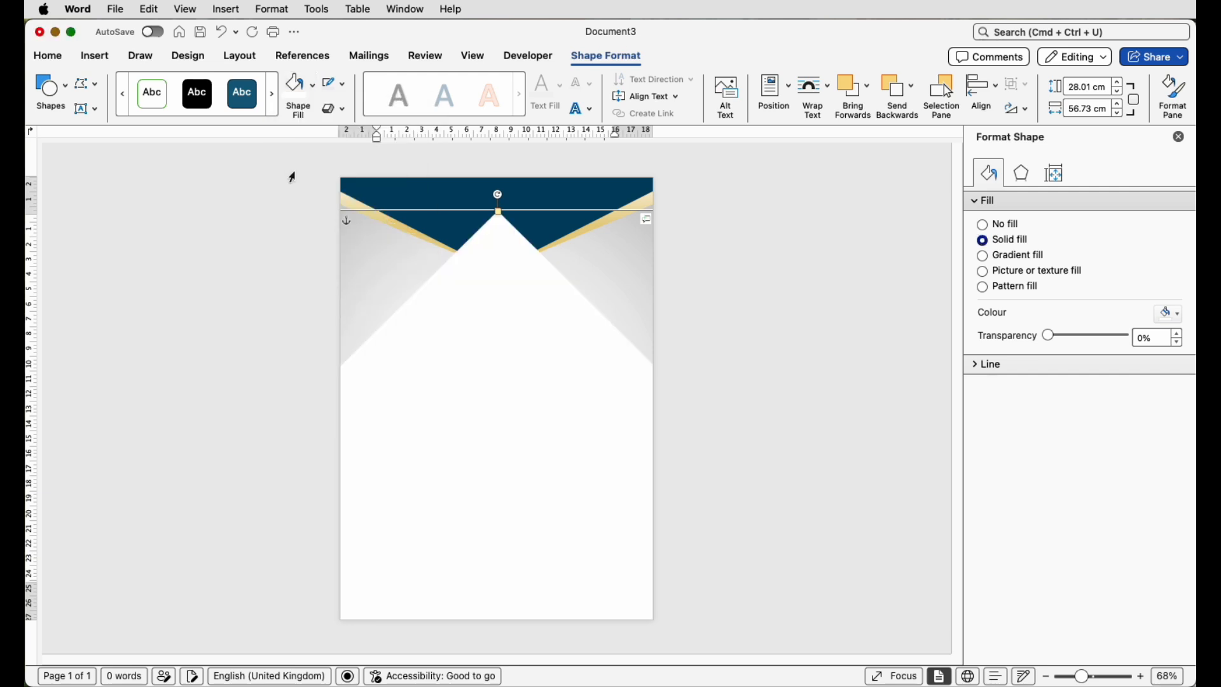
# Step: Send the white triangle backwards behind the blue and gold triangles, align it to the horizontal centre and deselect it
pyautogui.click(912, 88)
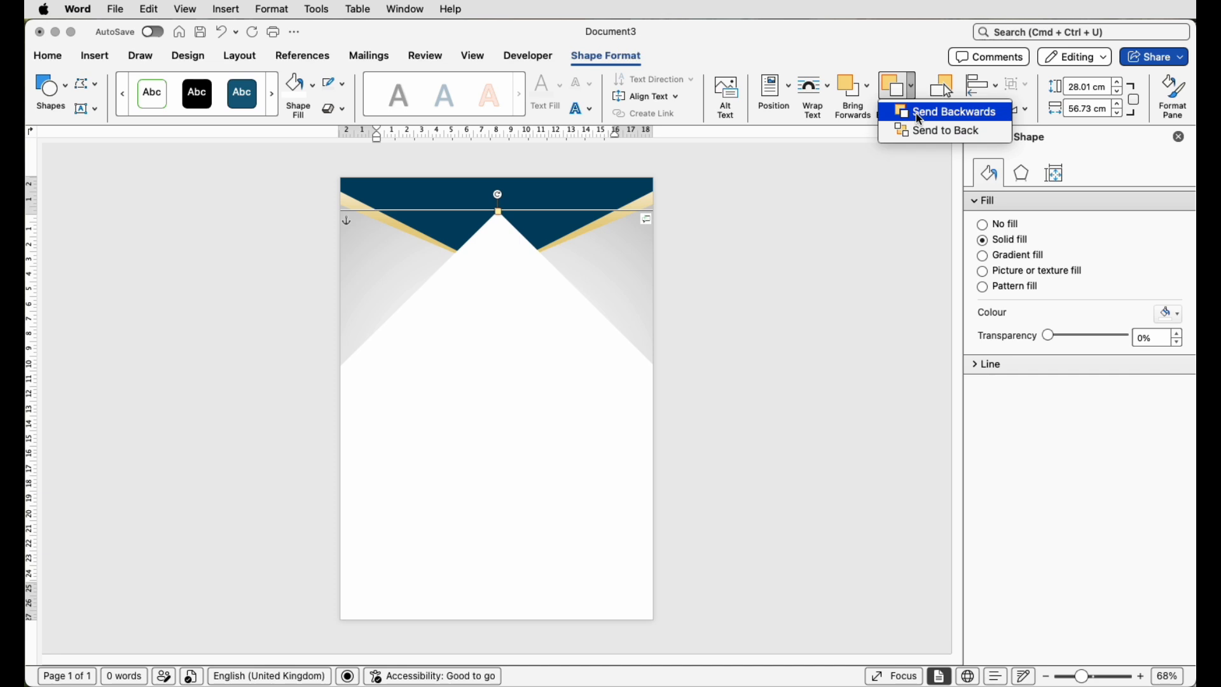
pyautogui.click(920, 119)
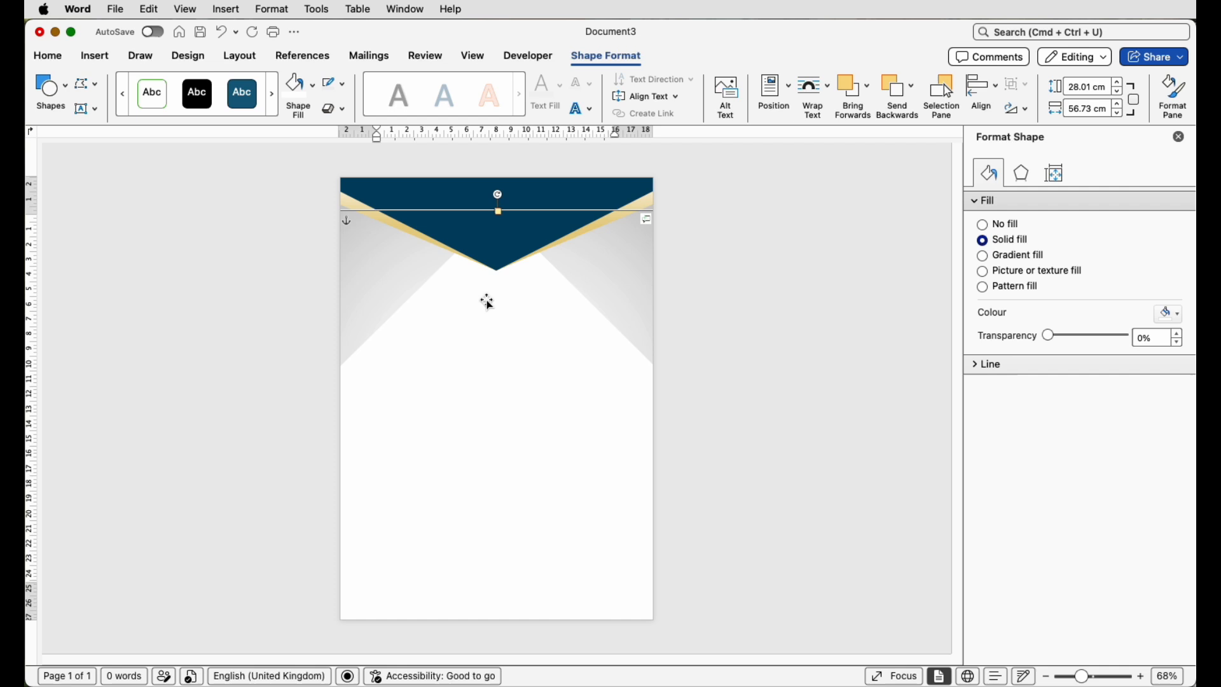
pyautogui.click(983, 88)
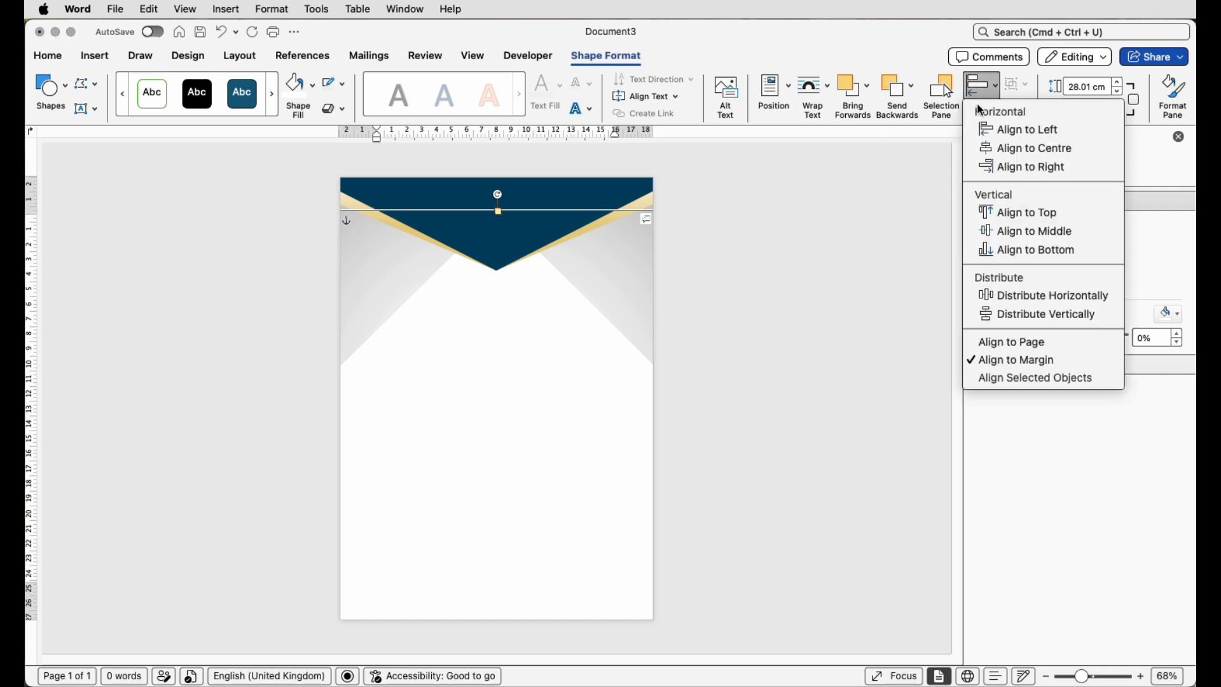
pyautogui.click(985, 151)
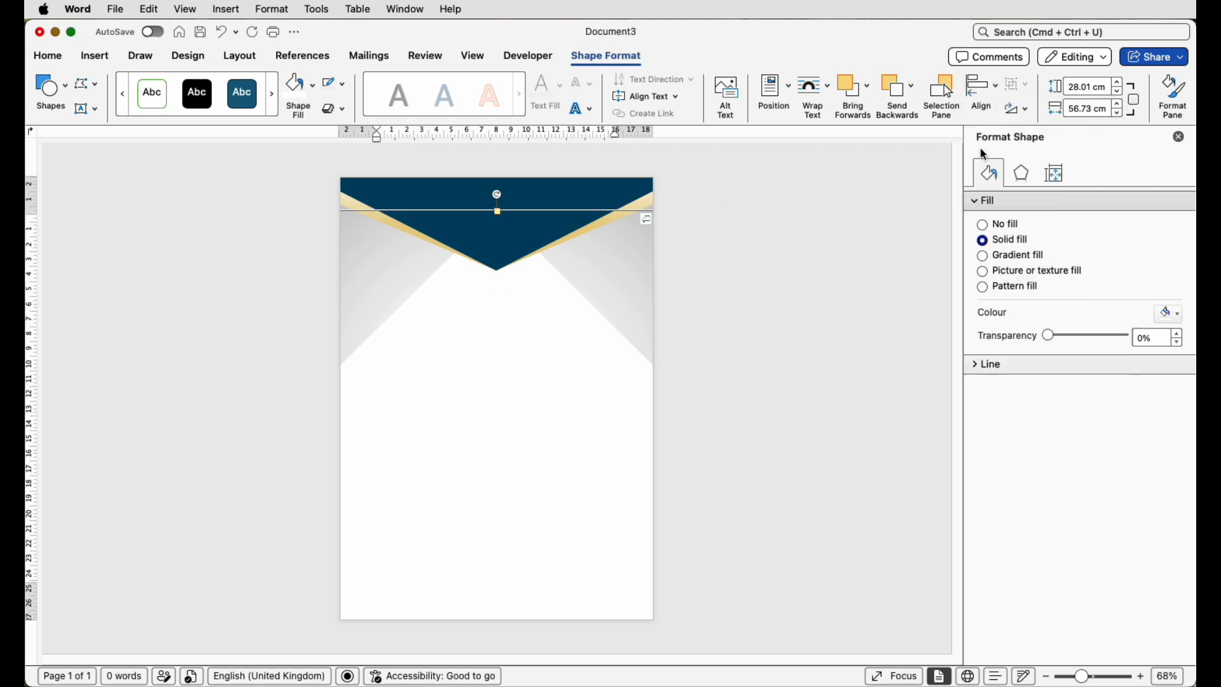
pyautogui.click(860, 248)
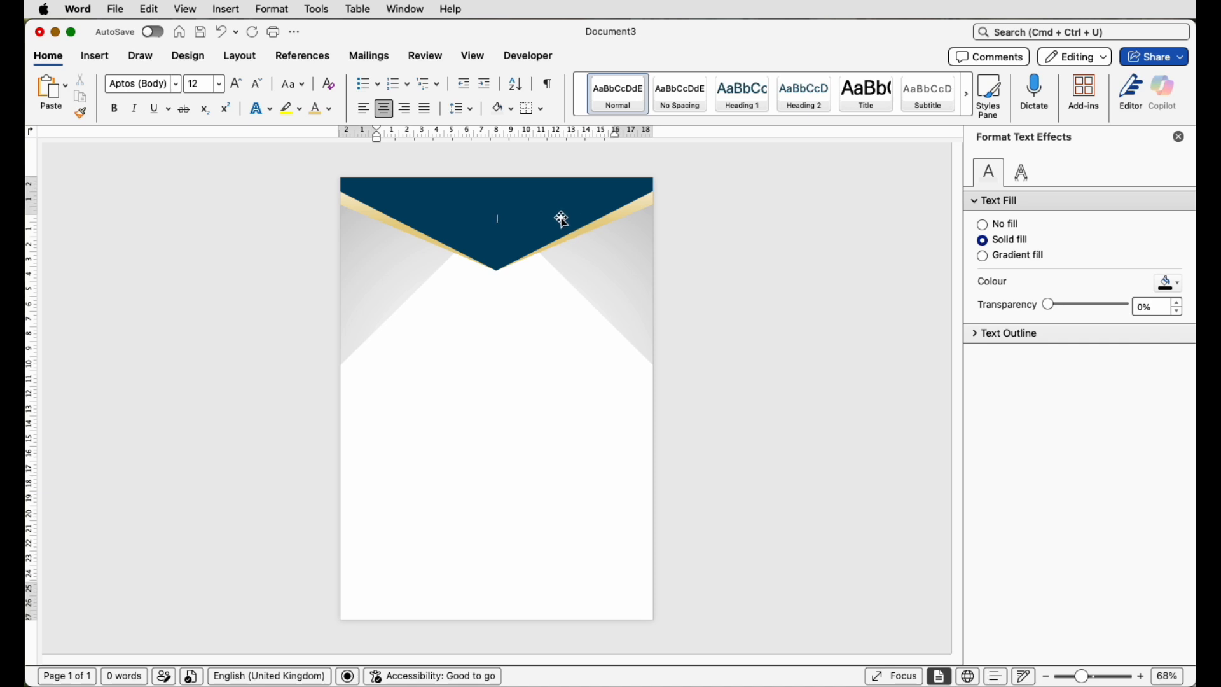
# Step: Add an outer shadow preset to the dark blue triangle and slightly increase the shadow's blur
pyautogui.click(580, 203)
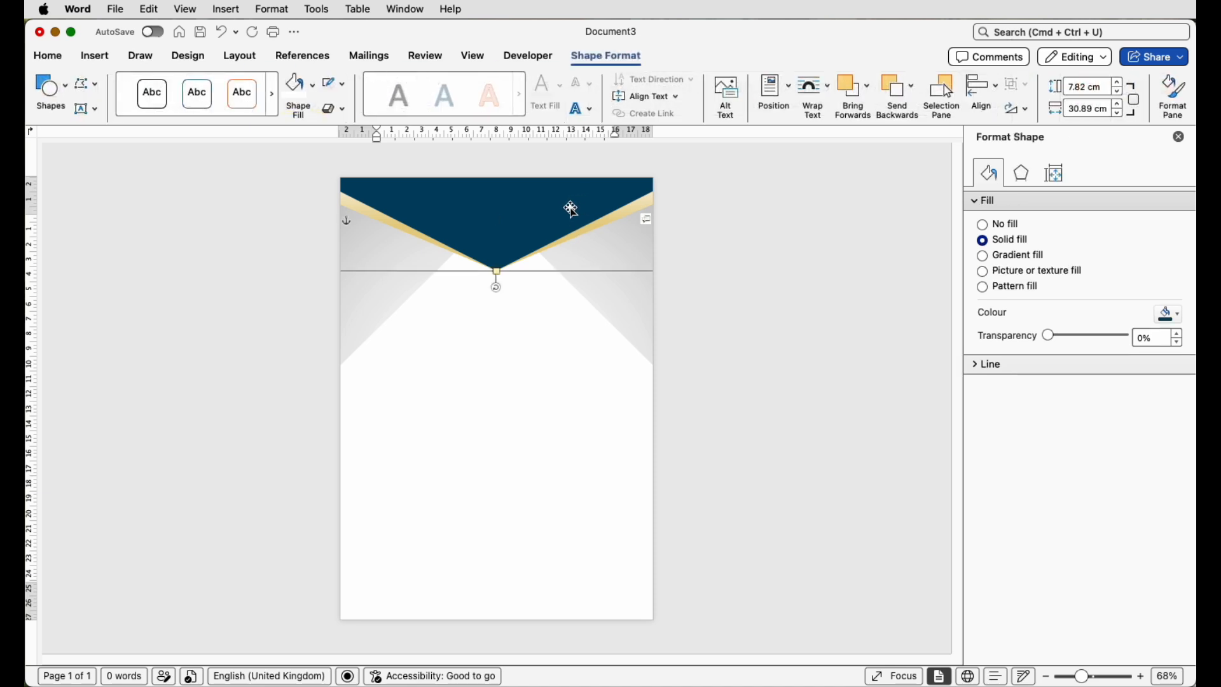
pyautogui.click(1024, 175)
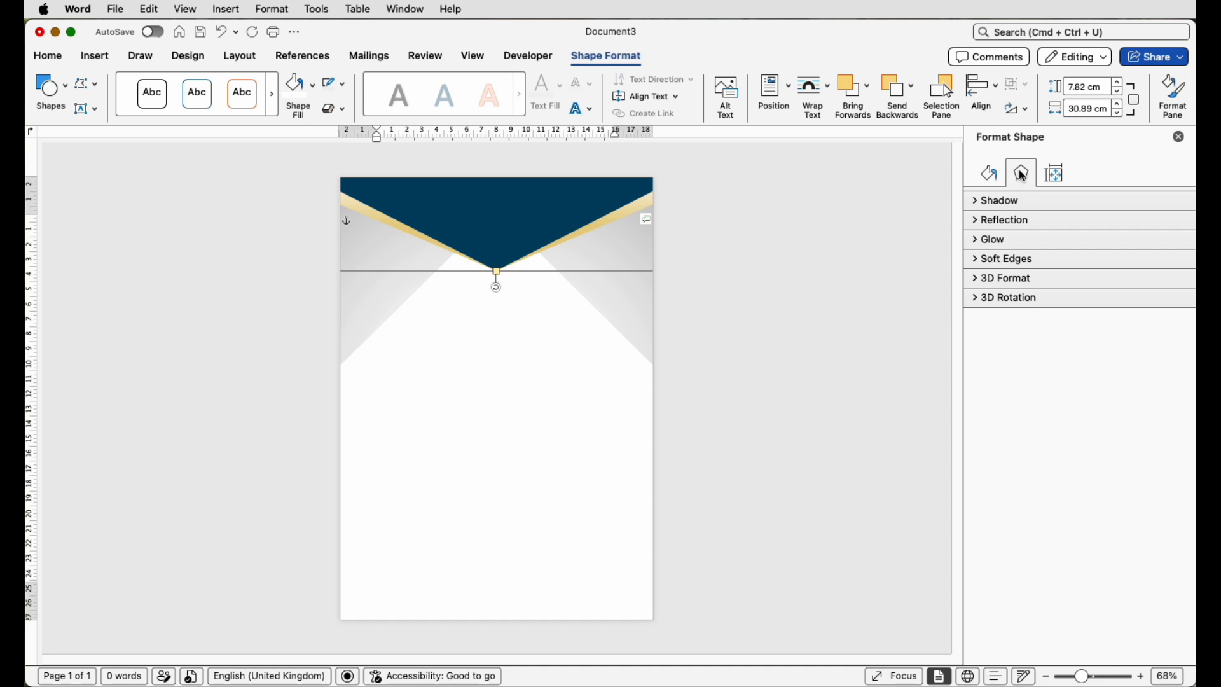
pyautogui.click(980, 202)
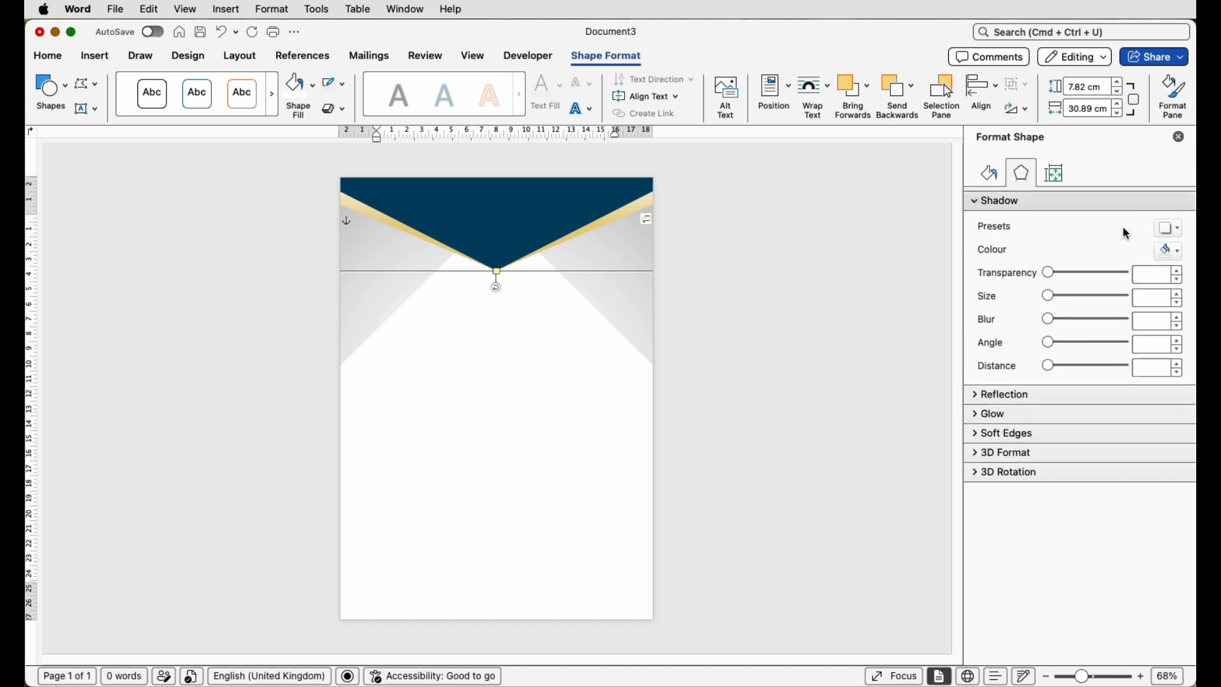
pyautogui.click(1178, 229)
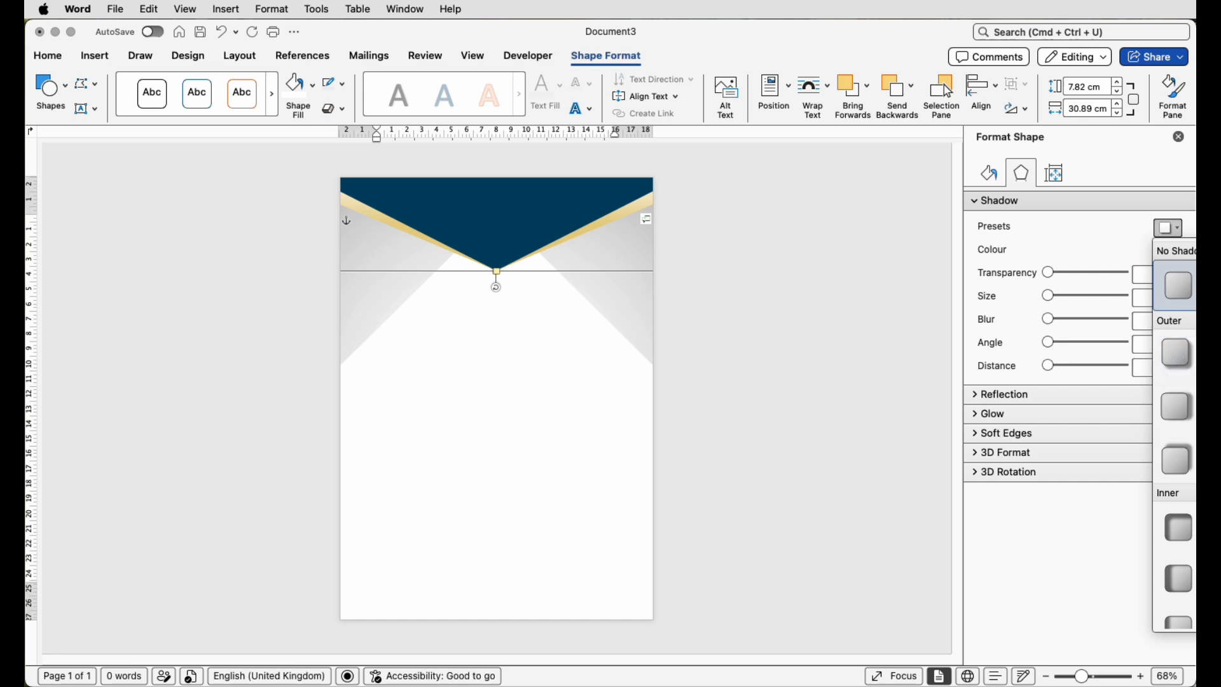
pyautogui.click(1176, 353)
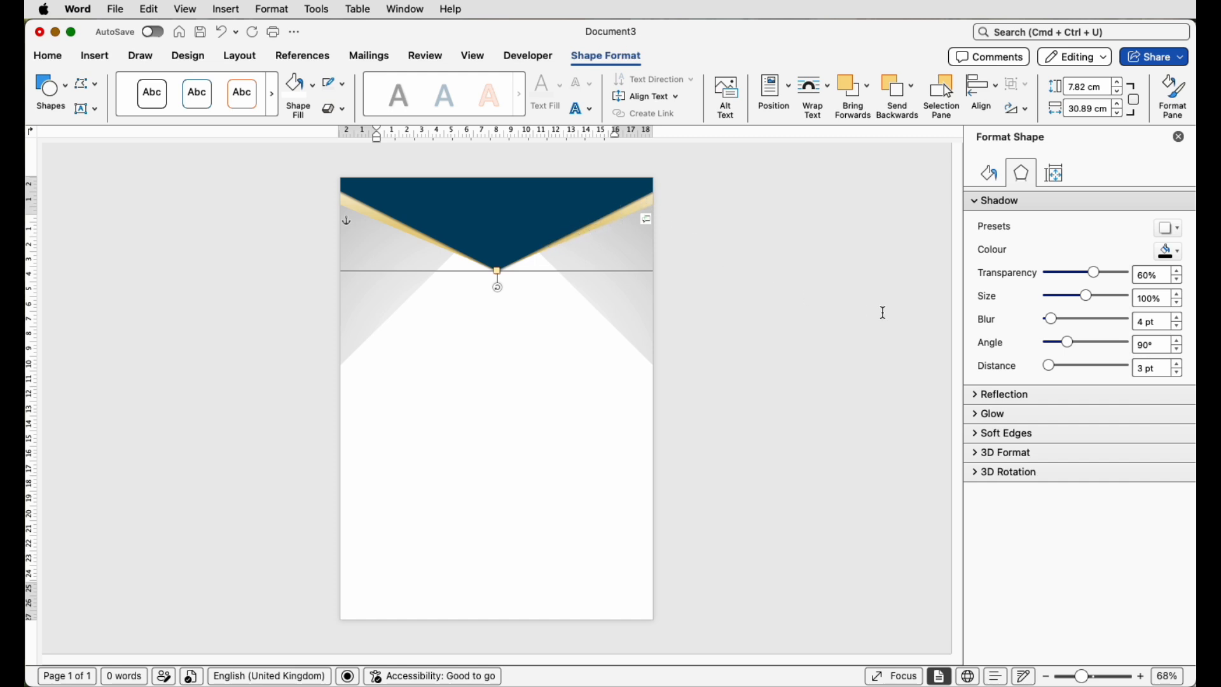
pyautogui.moveTo(1051, 320); pyautogui.dragTo(1056, 319)
pyautogui.click(797, 317)
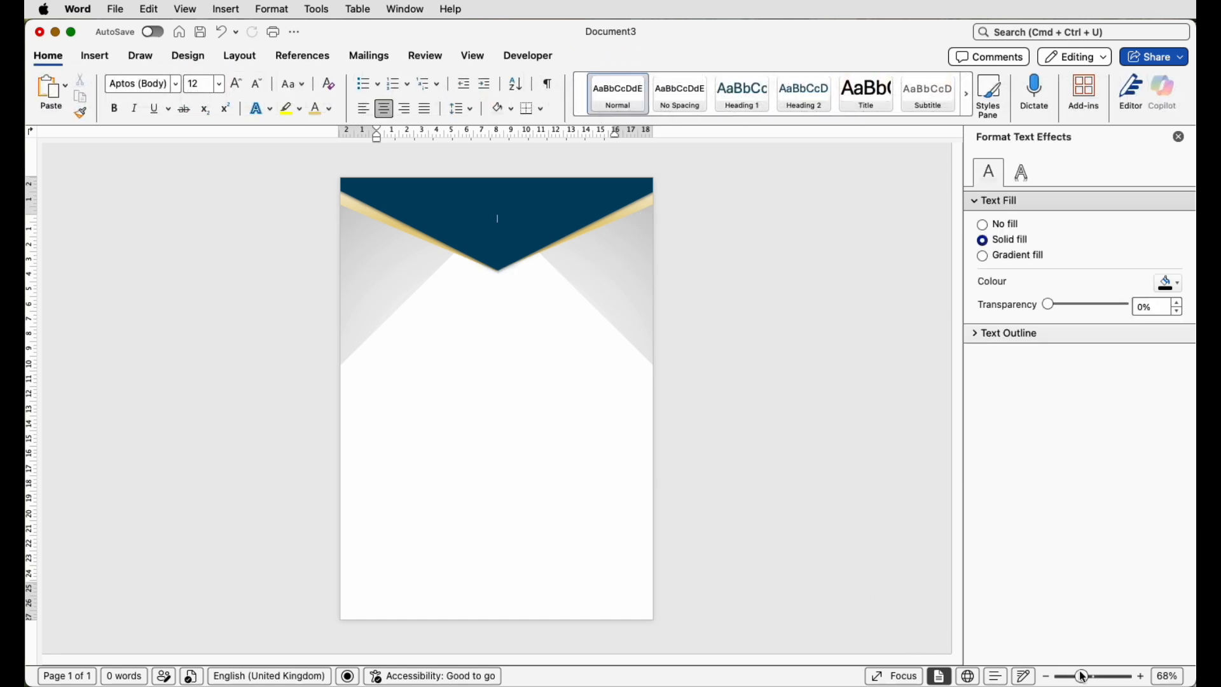
# Step: Give the gold gradient triangle an outer shadow falling downwards at 90° and set the shadow's blur to 14 pt
pyautogui.moveTo(1083, 677); pyautogui.dragTo(1100, 677)
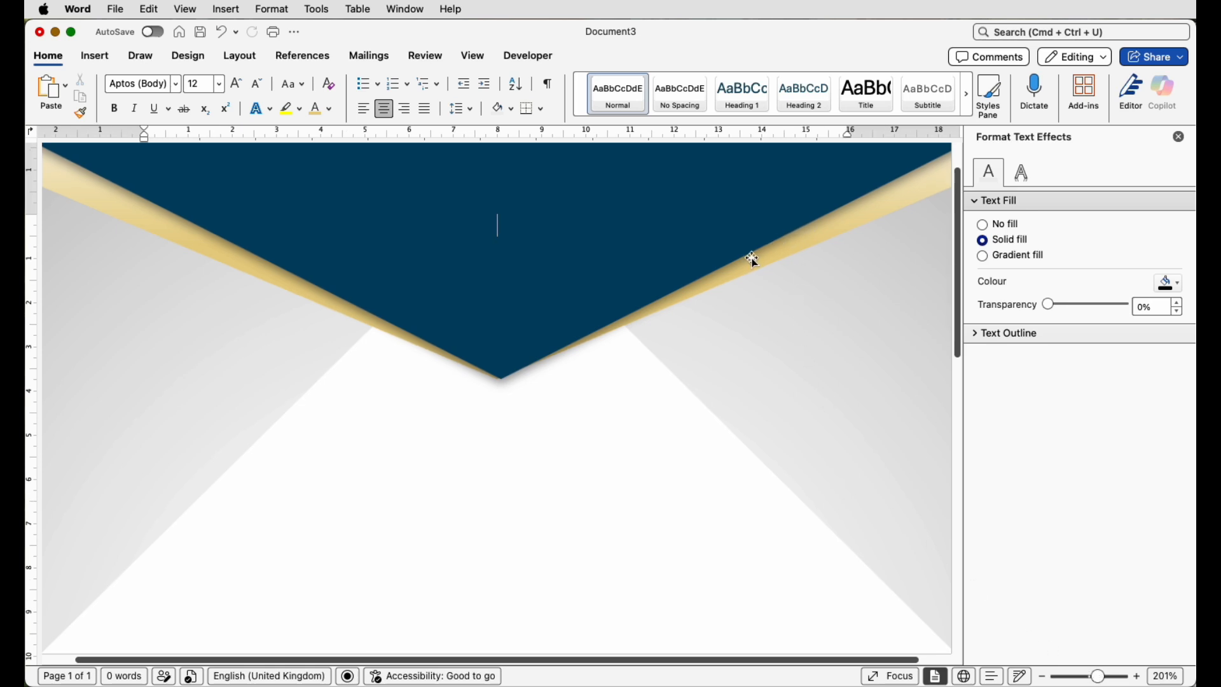
pyautogui.click(811, 245)
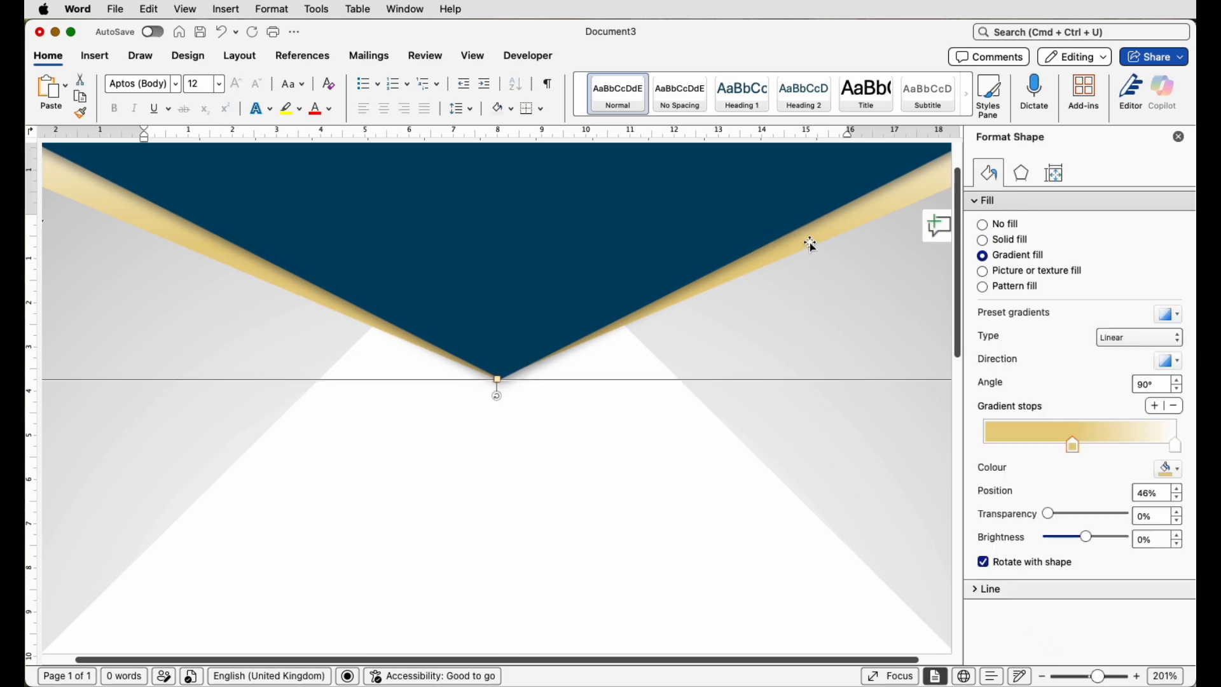
pyautogui.click(1024, 177)
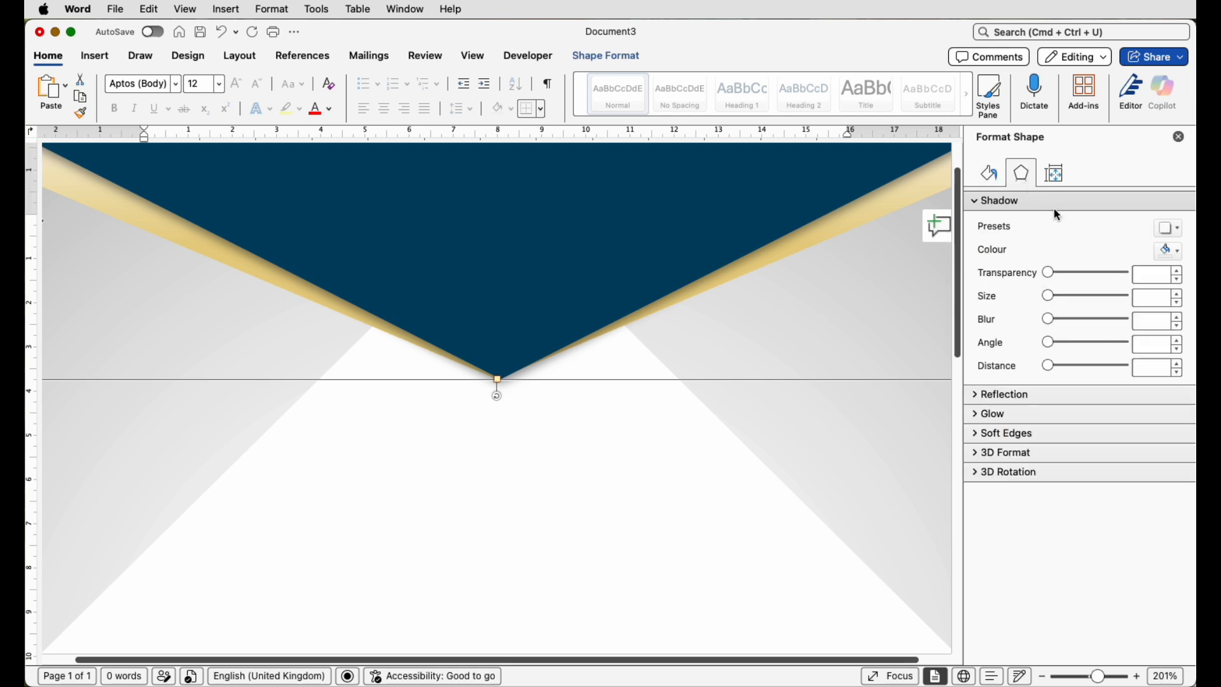
pyautogui.click(1177, 231)
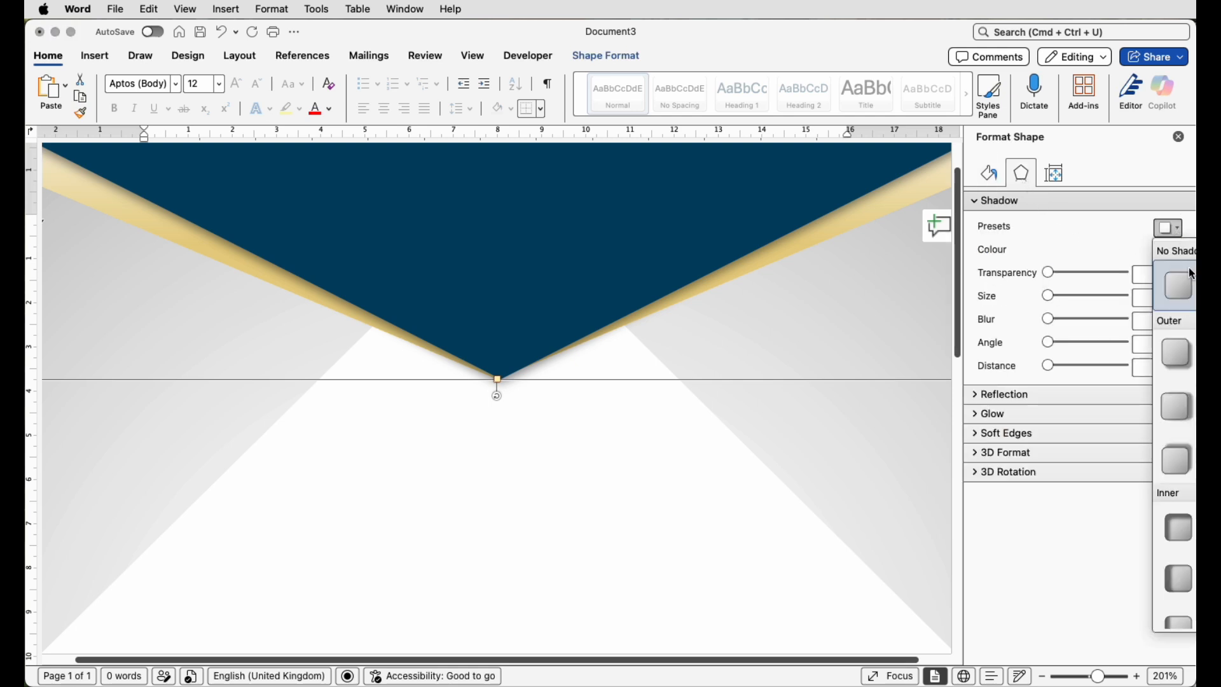
pyautogui.click(1216, 354)
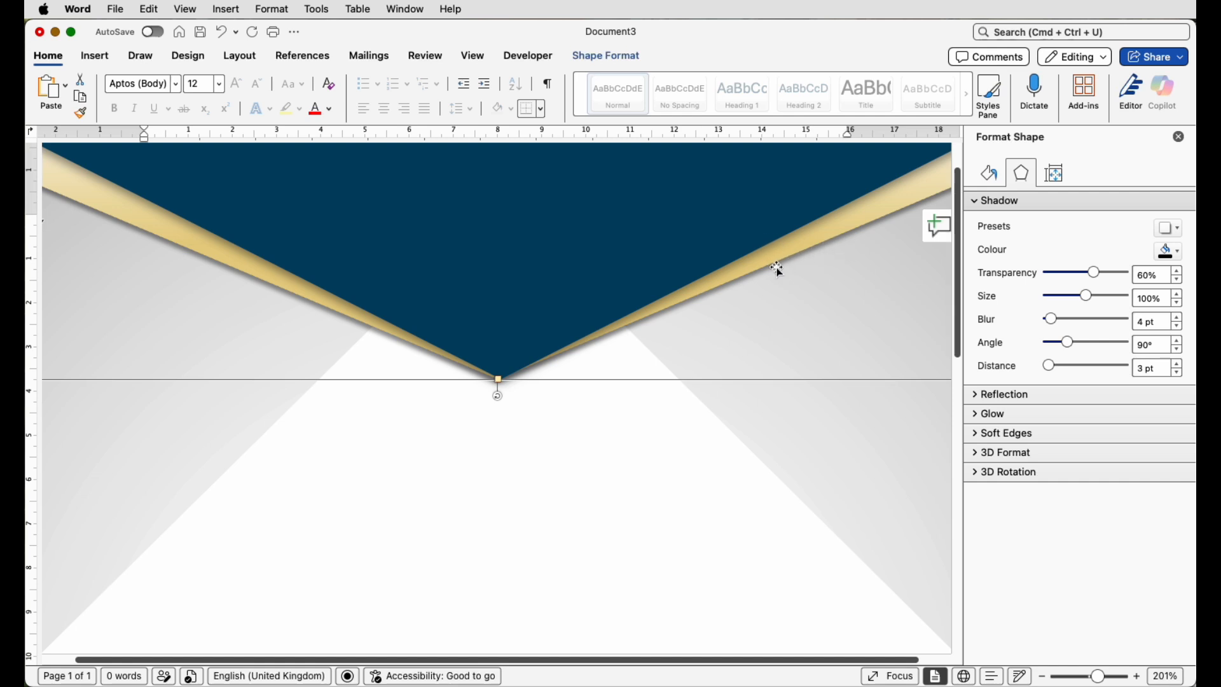
pyautogui.moveTo(1053, 325); pyautogui.dragTo(1061, 325)
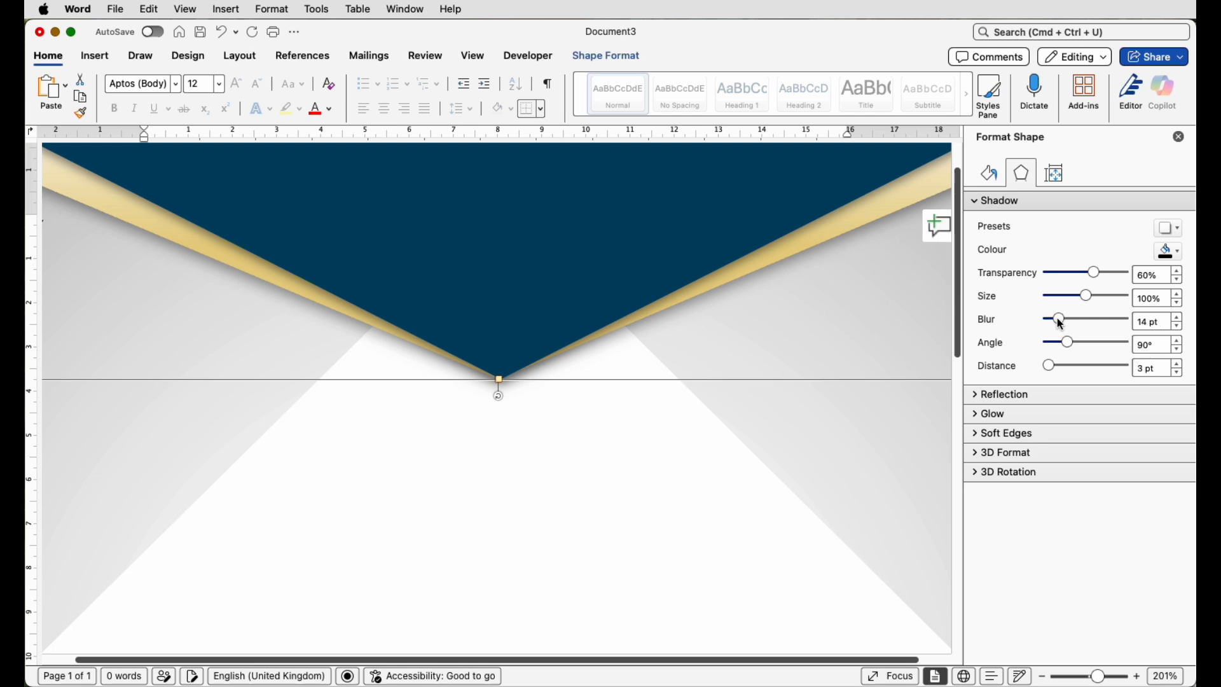
# Step: Give the white triangle an upward outer shadow at 270° with 14 pt blur and 78% transparency, and deselect it
pyautogui.click(695, 569)
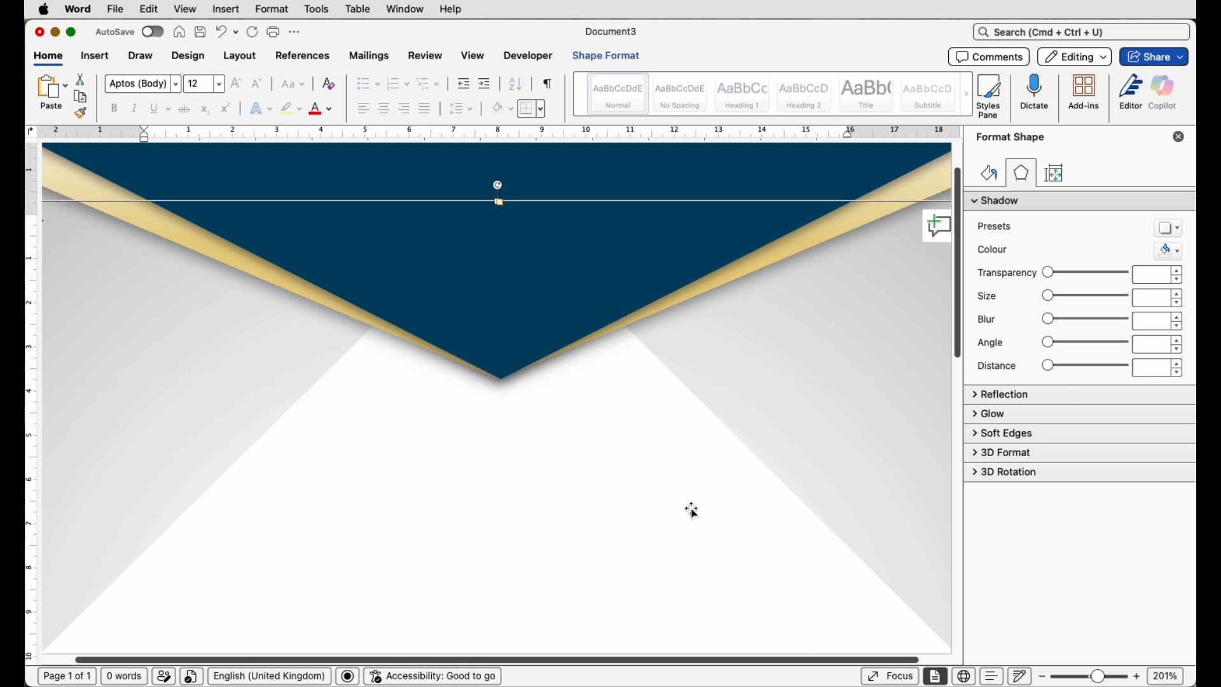
pyautogui.click(1179, 233)
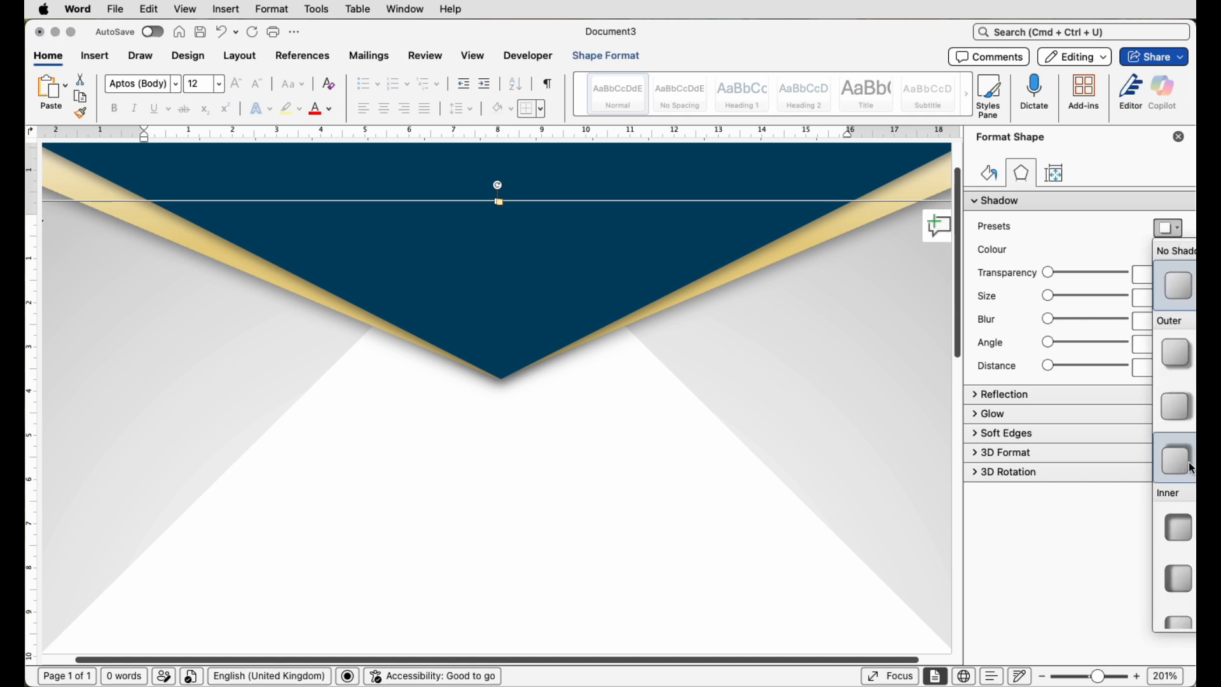
pyautogui.click(1218, 459)
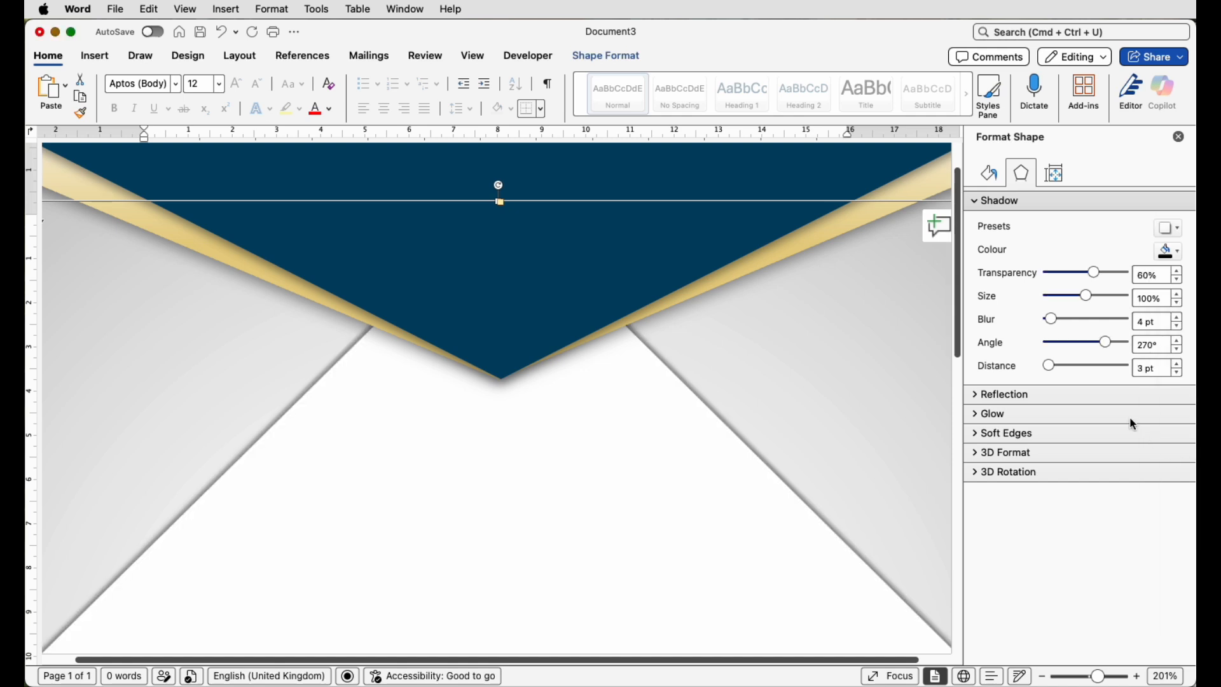
pyautogui.moveTo(1057, 326); pyautogui.dragTo(1061, 323)
pyautogui.moveTo(1093, 273); pyautogui.dragTo(1111, 278)
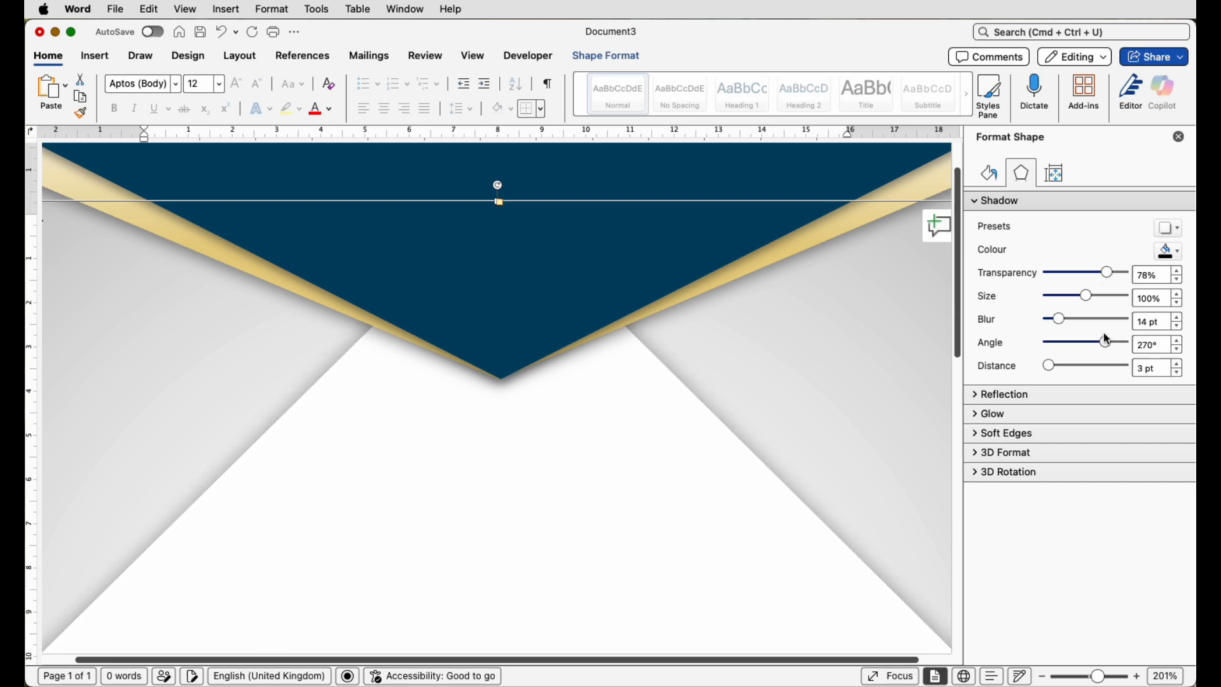
pyautogui.moveTo(1103, 679); pyautogui.dragTo(1089, 678)
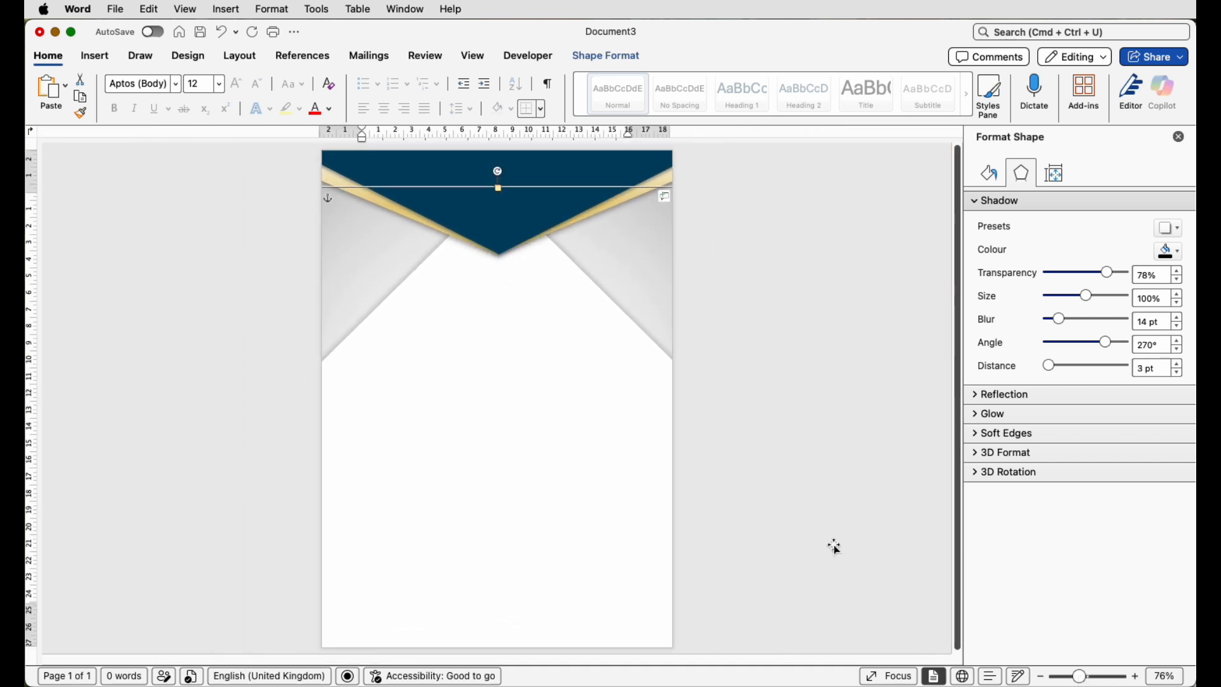
pyautogui.click(751, 329)
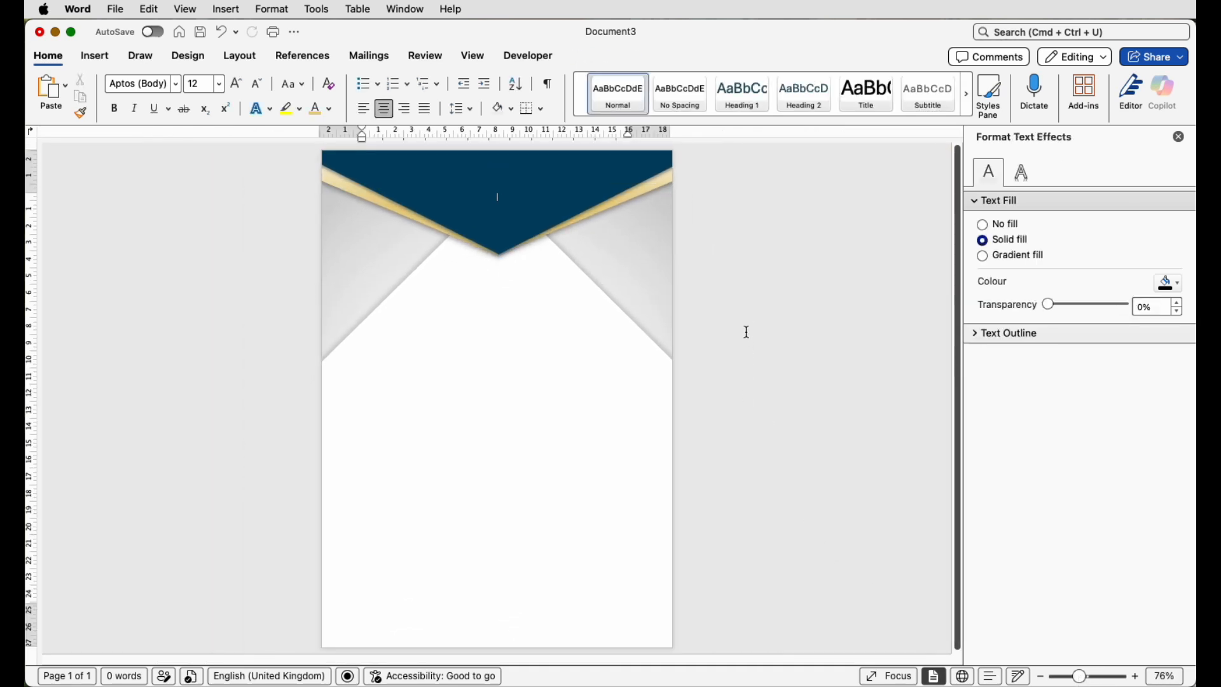
# Step: Draw a rectangle about 2.08 cm high and 22.68 cm wide across the page's bottom edge and align it to the horizontal centre
pyautogui.click(101, 59)
pyautogui.click(257, 89)
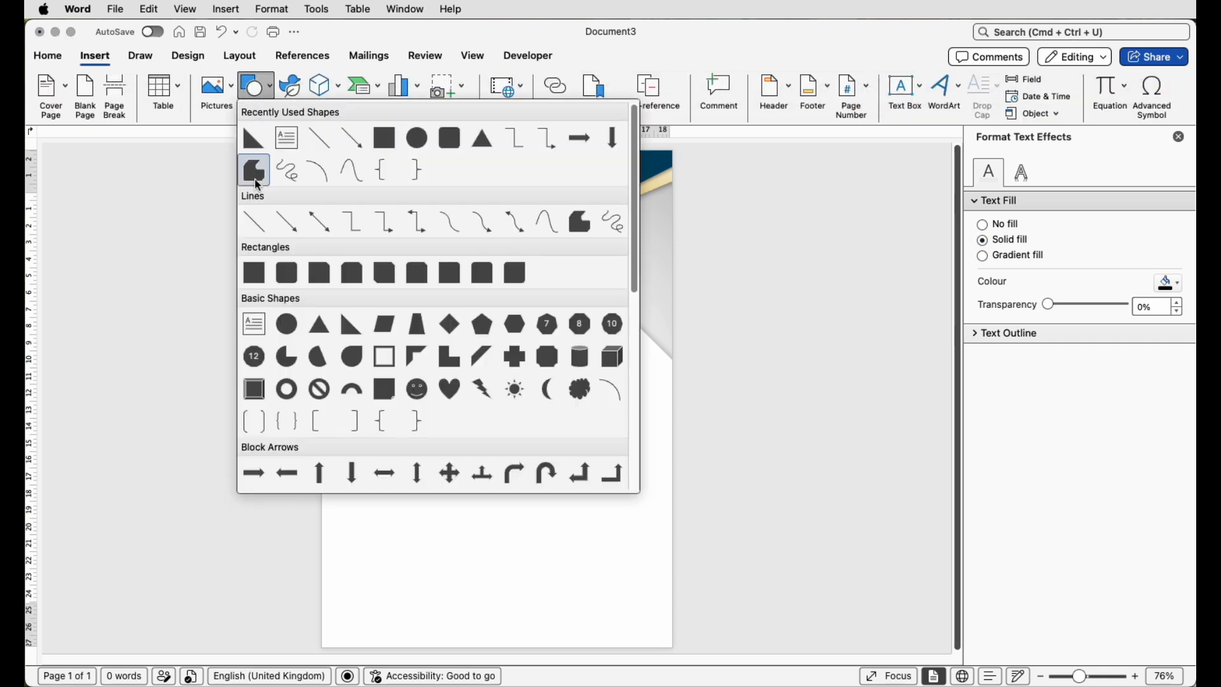
pyautogui.click(247, 281)
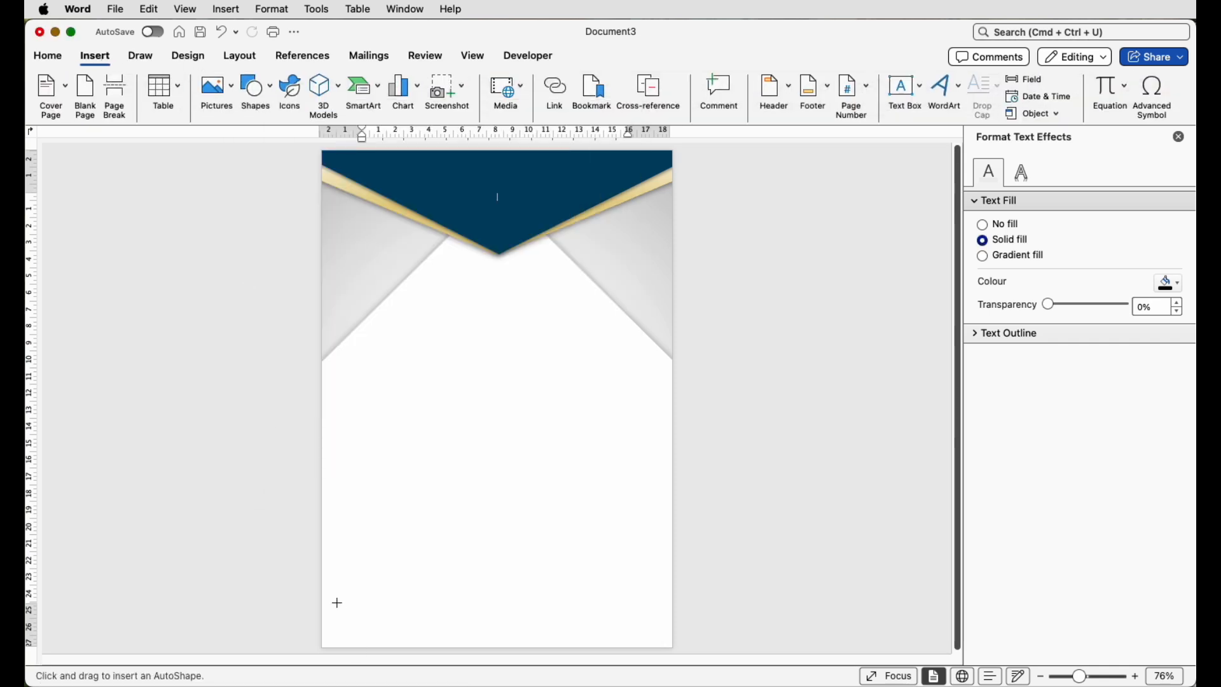
pyautogui.moveTo(337, 602); pyautogui.dragTo(714, 649)
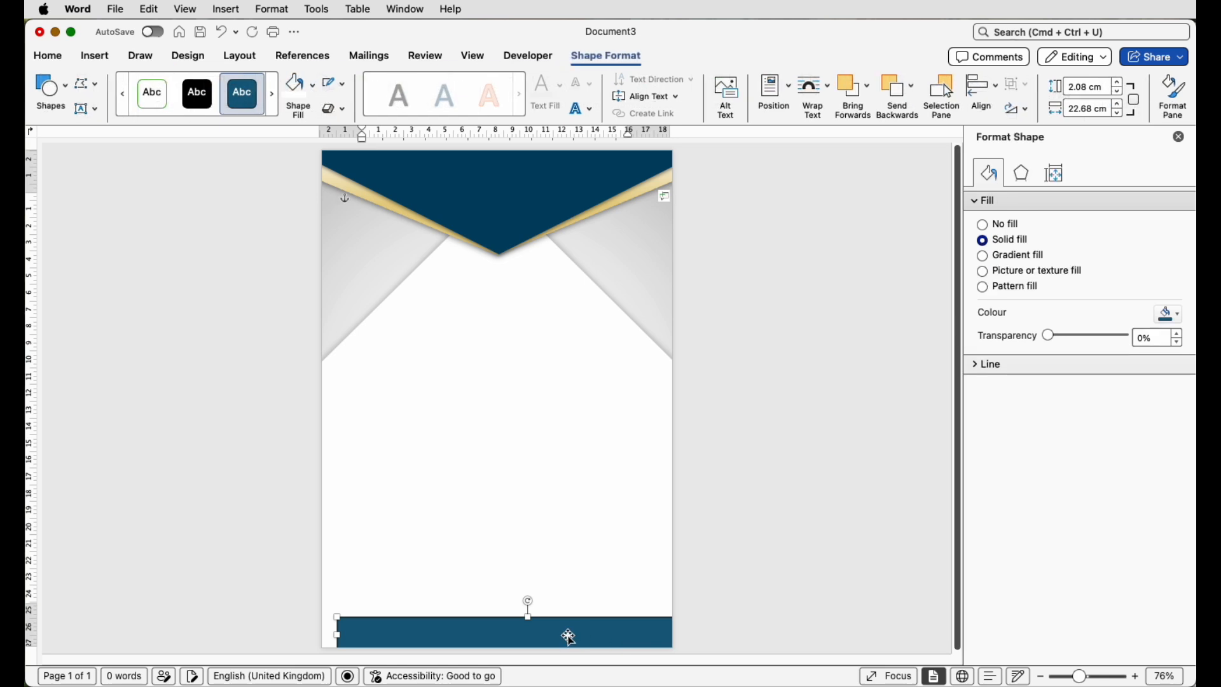
pyautogui.moveTo(568, 636); pyautogui.dragTo(543, 629)
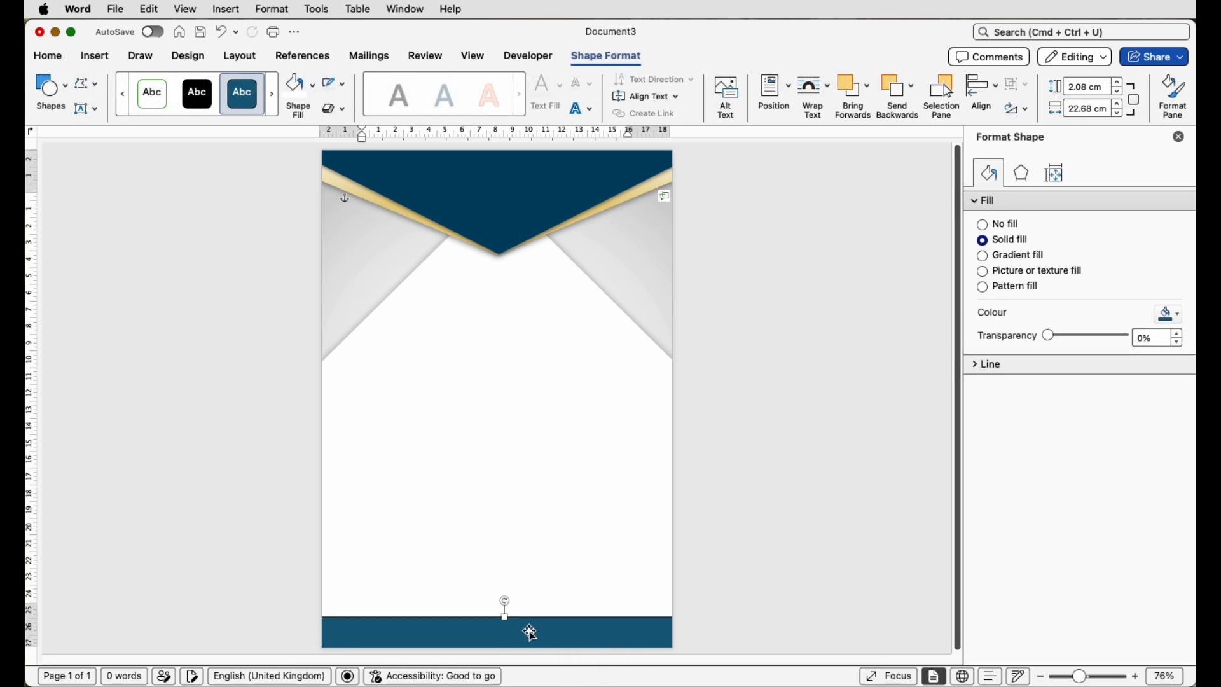
pyautogui.click(983, 86)
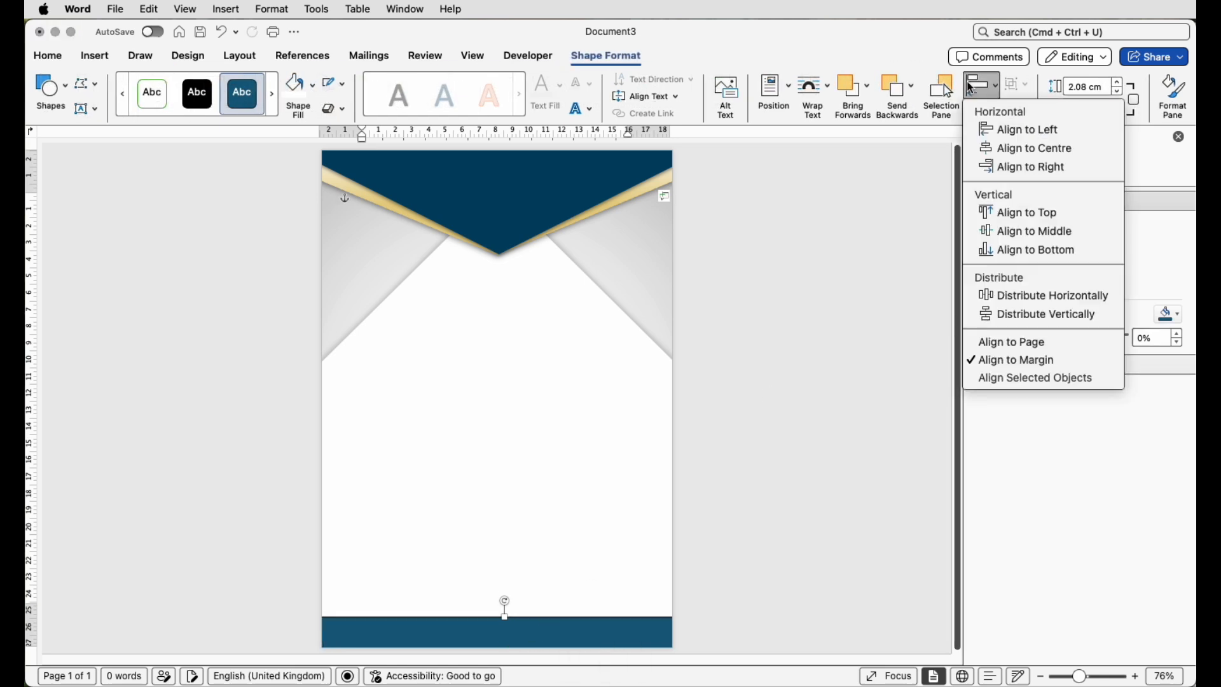
pyautogui.click(987, 156)
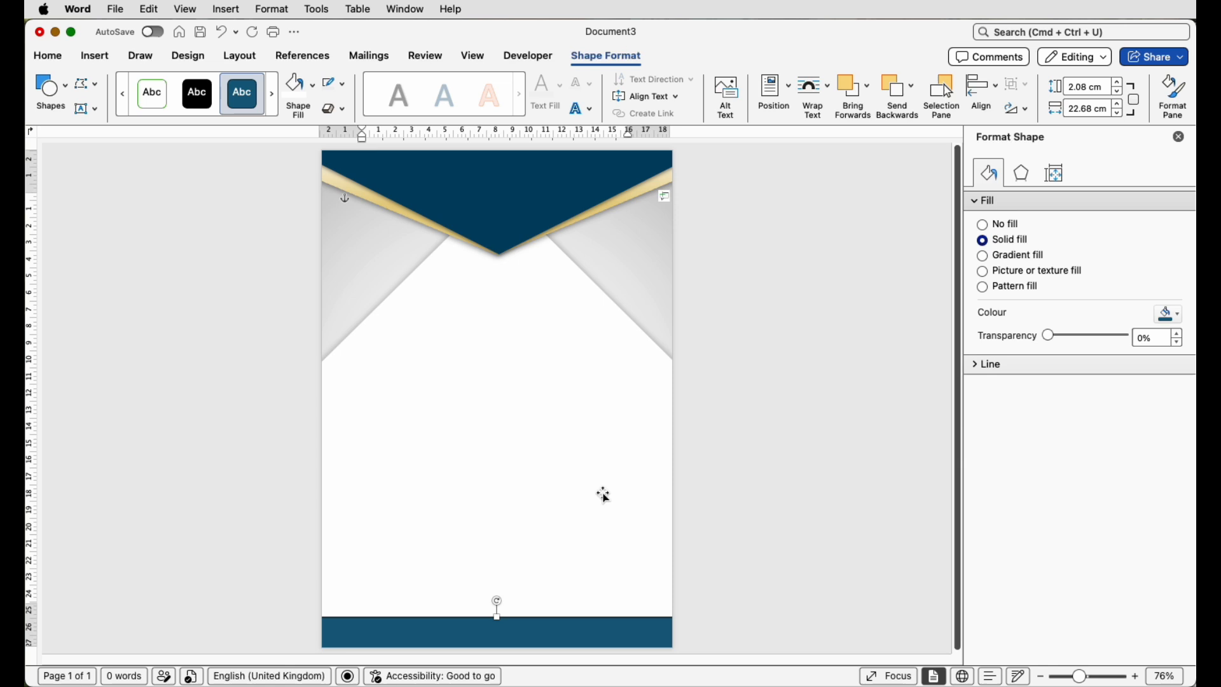
# Step: Remove the bottom rectangle's outline and fill it with the recently used dark blue
pyautogui.click(342, 83)
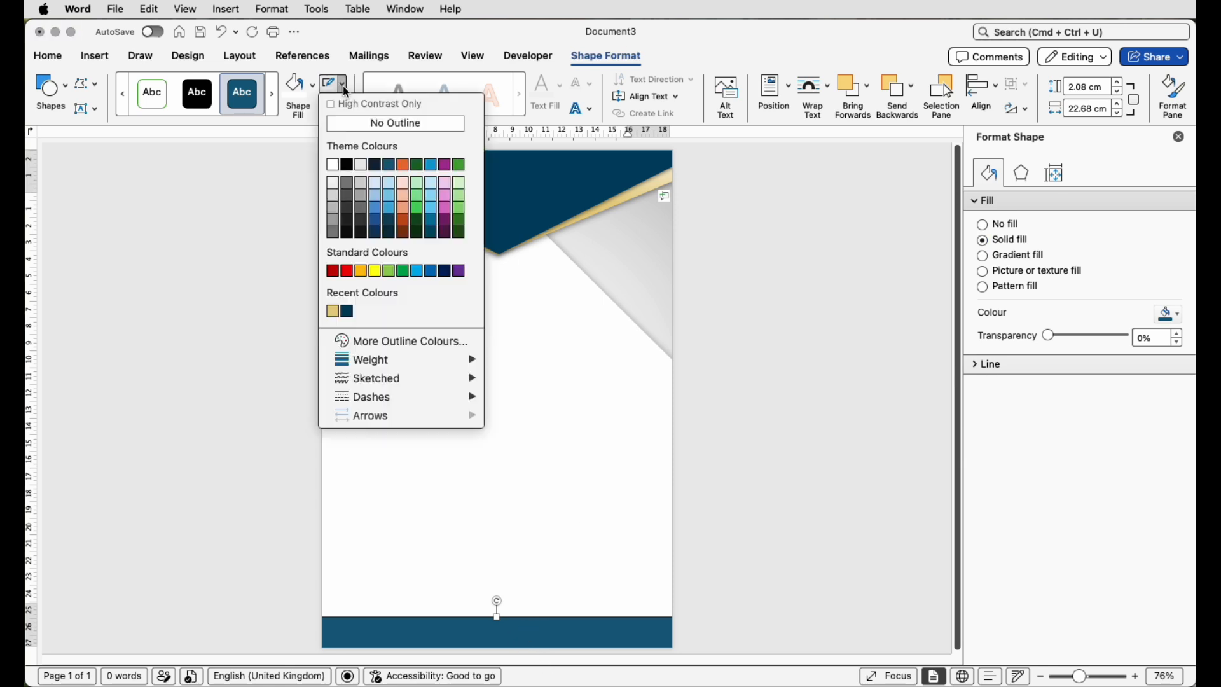
pyautogui.click(382, 120)
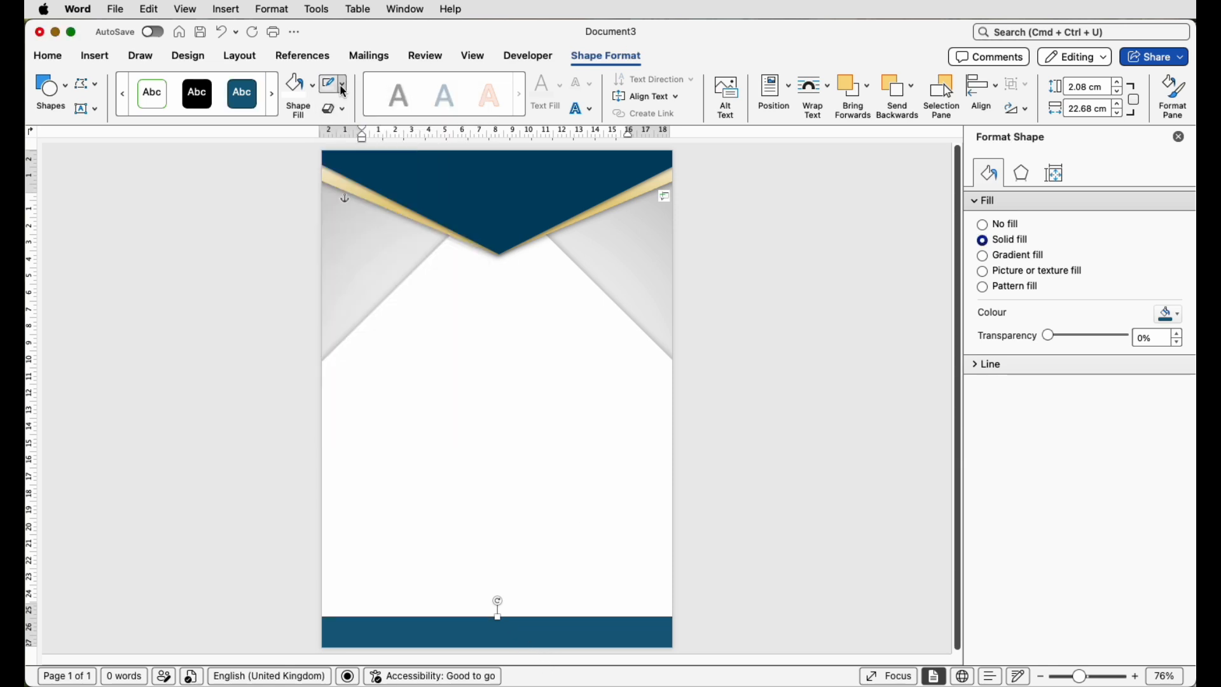
pyautogui.click(312, 86)
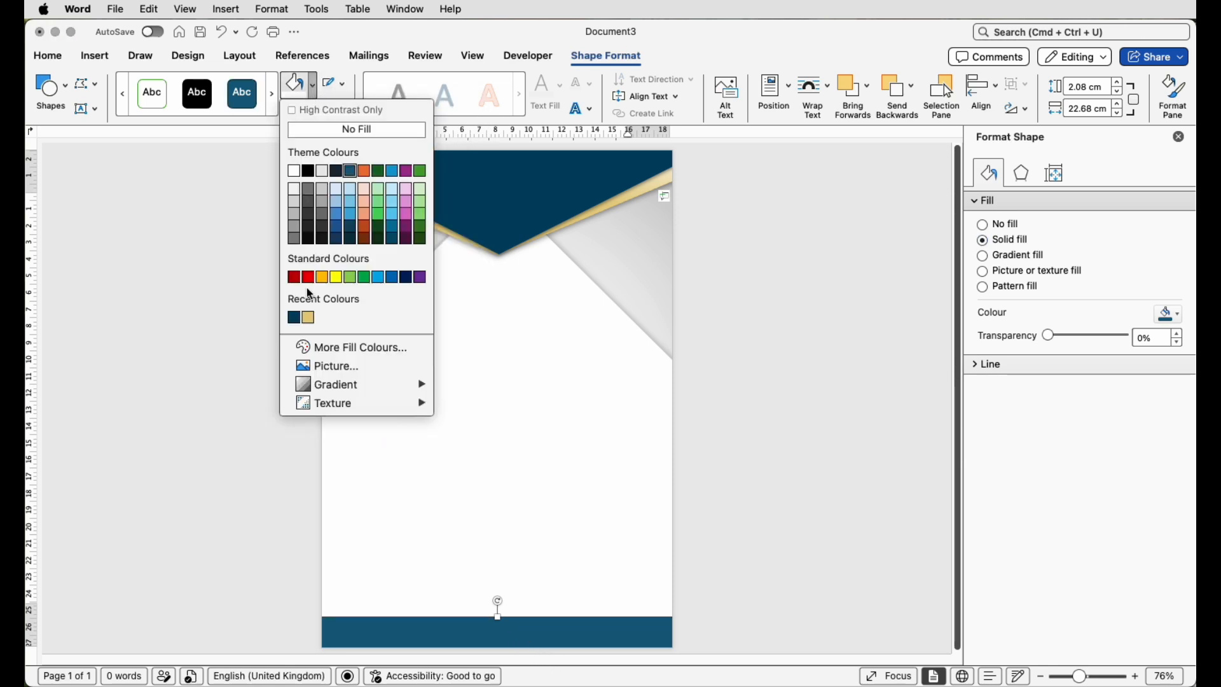
pyautogui.click(294, 317)
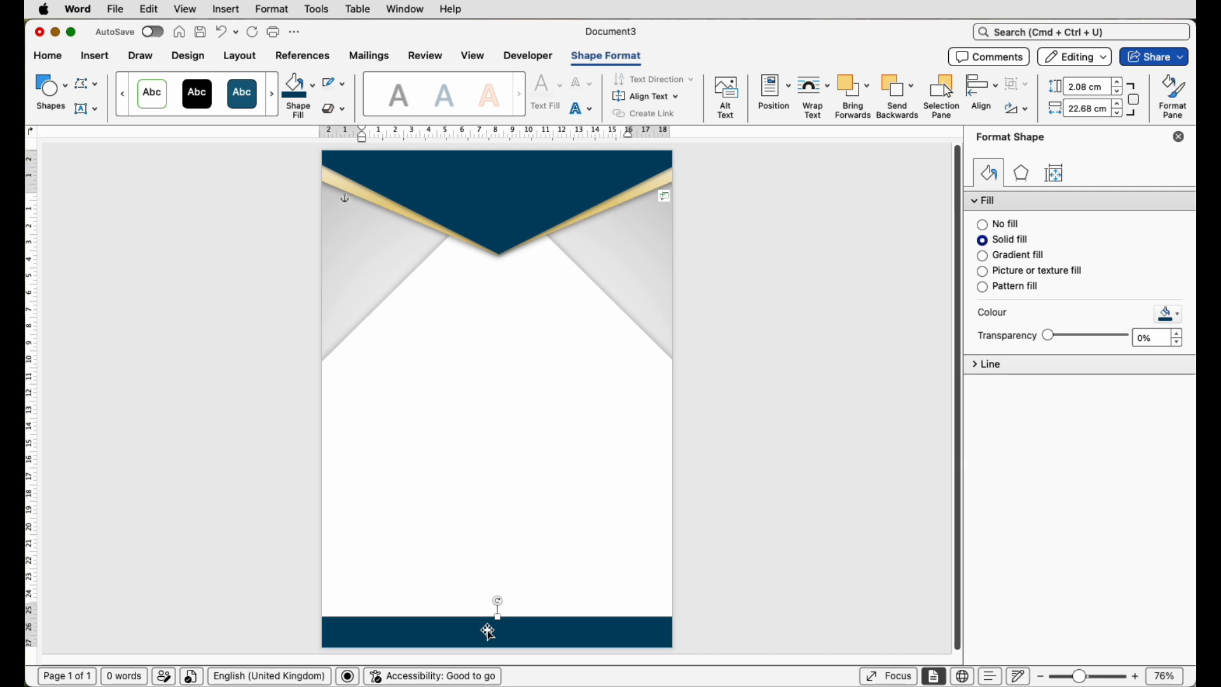
# Step: Duplicate the dark blue bar just above the original and fill the original bar with the recently used gold
pyautogui.moveTo(488, 631); pyautogui.dragTo(488, 577)
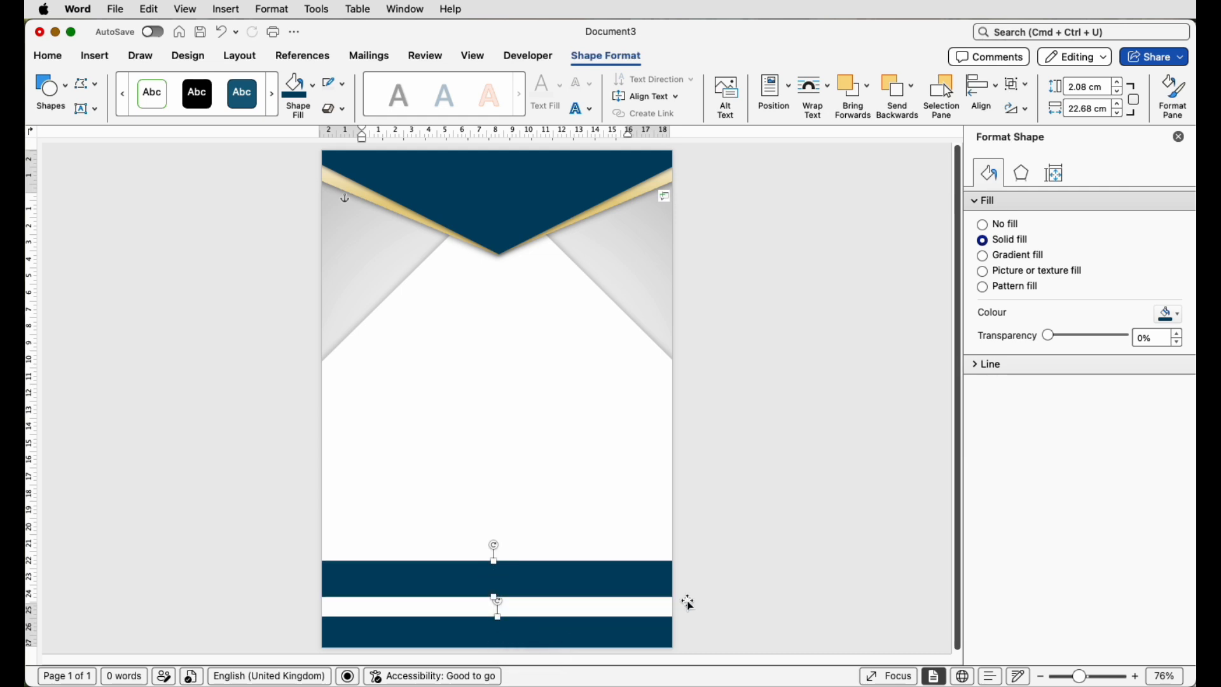
pyautogui.click(629, 518)
pyautogui.click(574, 628)
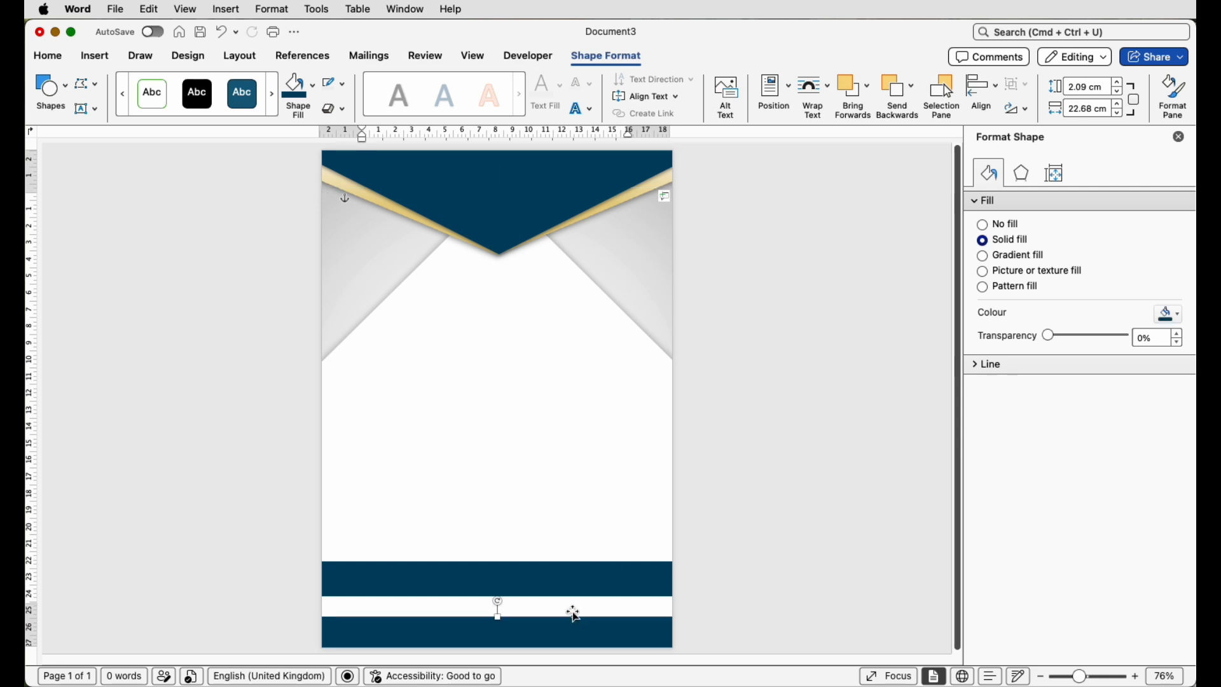
pyautogui.click(312, 87)
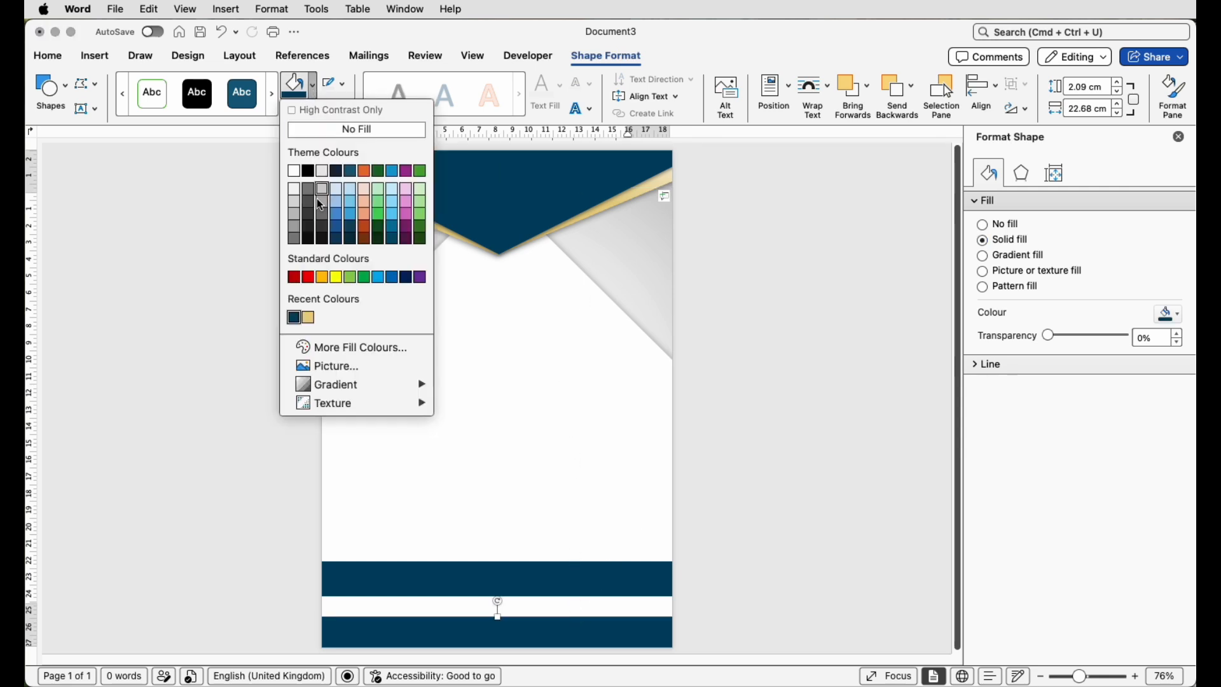
pyautogui.click(311, 323)
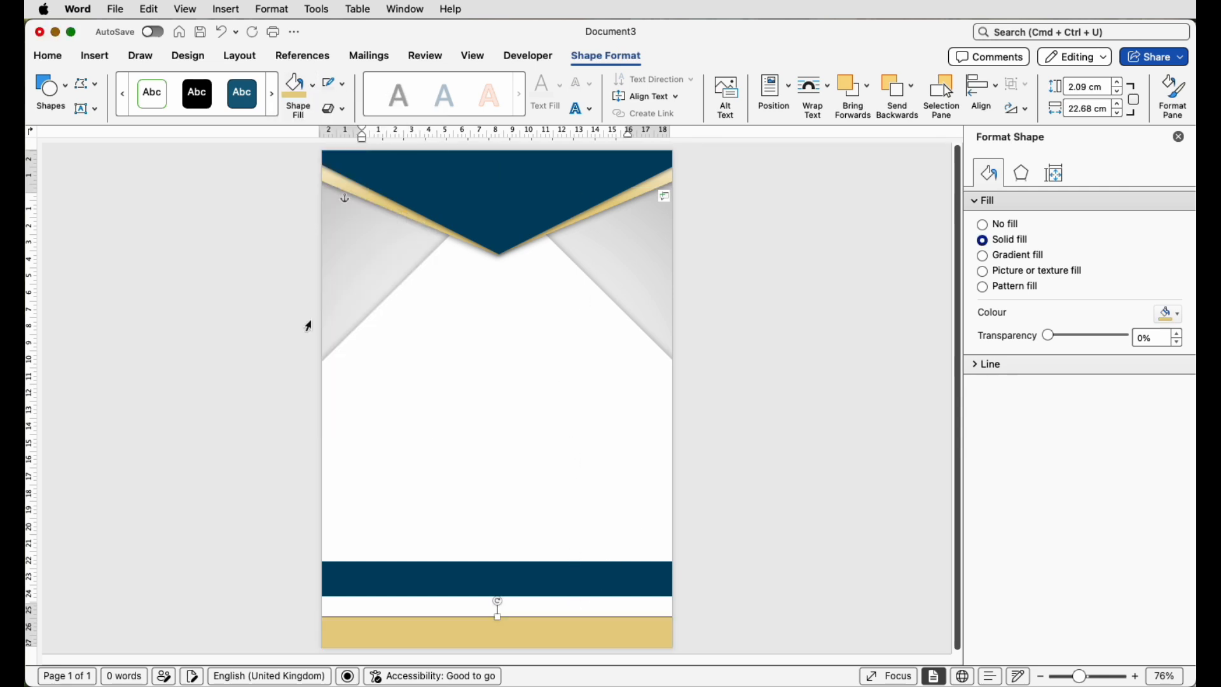
# Step: Move the dark blue bar over the gold one, leaving a thin gold strip above it, and shift both bars slightly upwards
pyautogui.moveTo(490, 570); pyautogui.dragTo(488, 634)
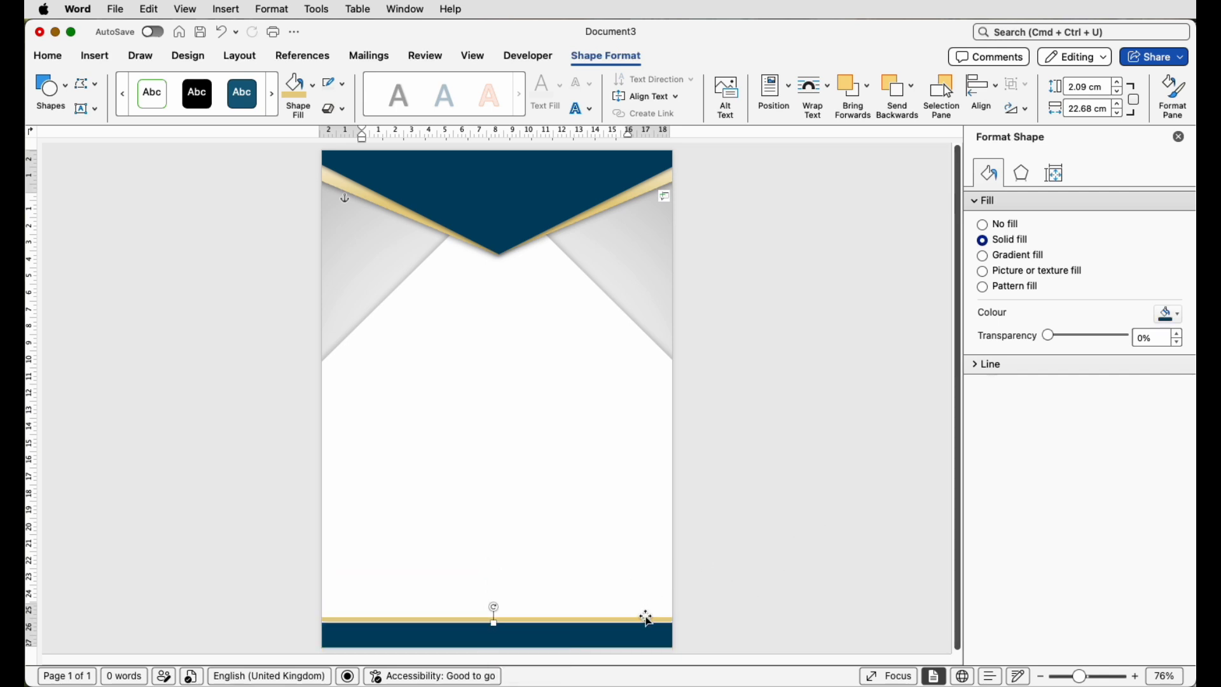
pyautogui.moveTo(646, 618); pyautogui.dragTo(630, 627)
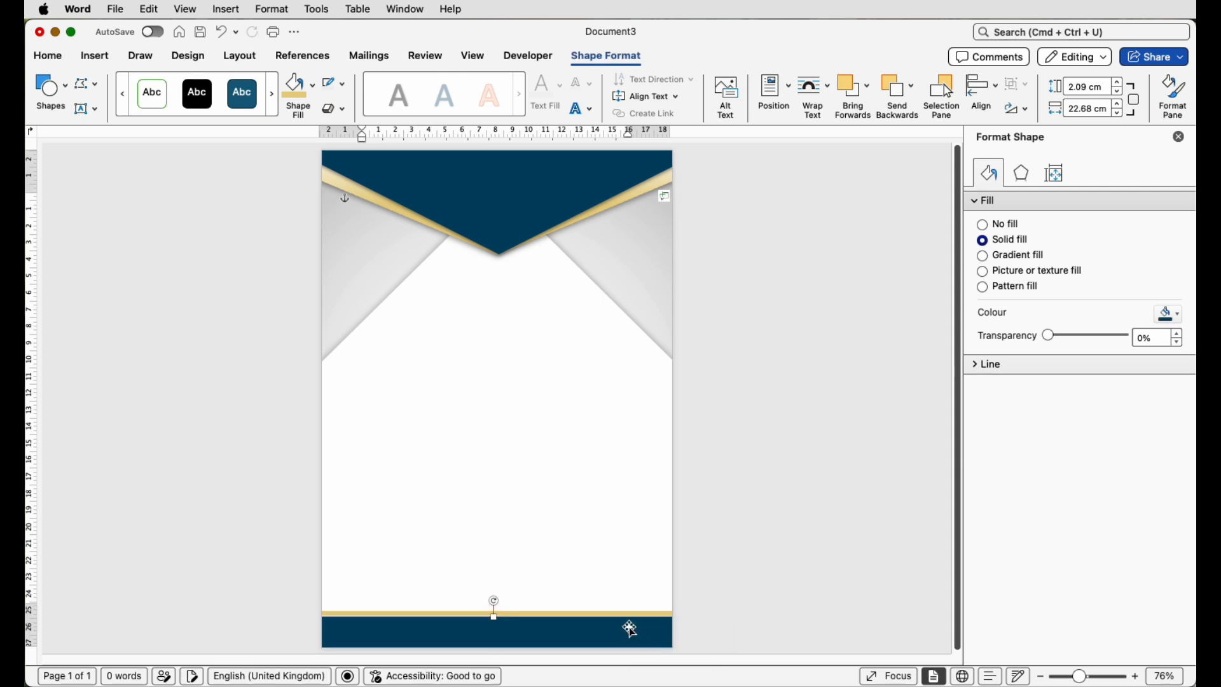
pyautogui.click(771, 586)
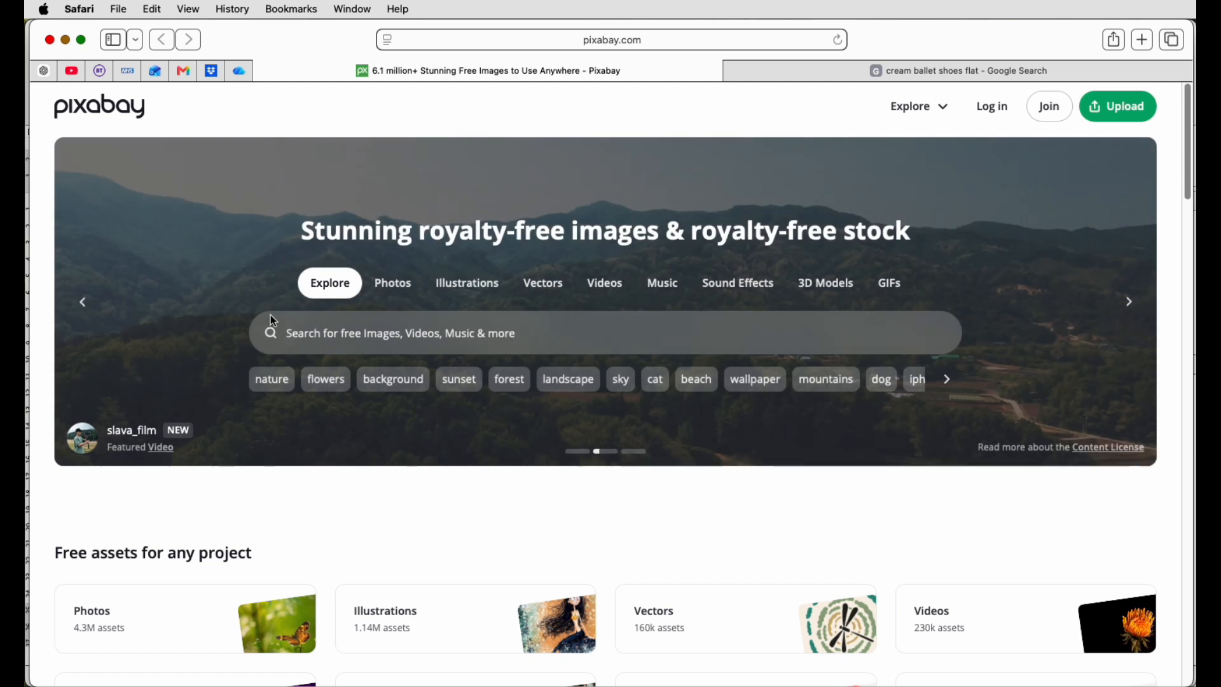
# Step: Search Pixabay for "certificate icons"
pyautogui.click(319, 333)
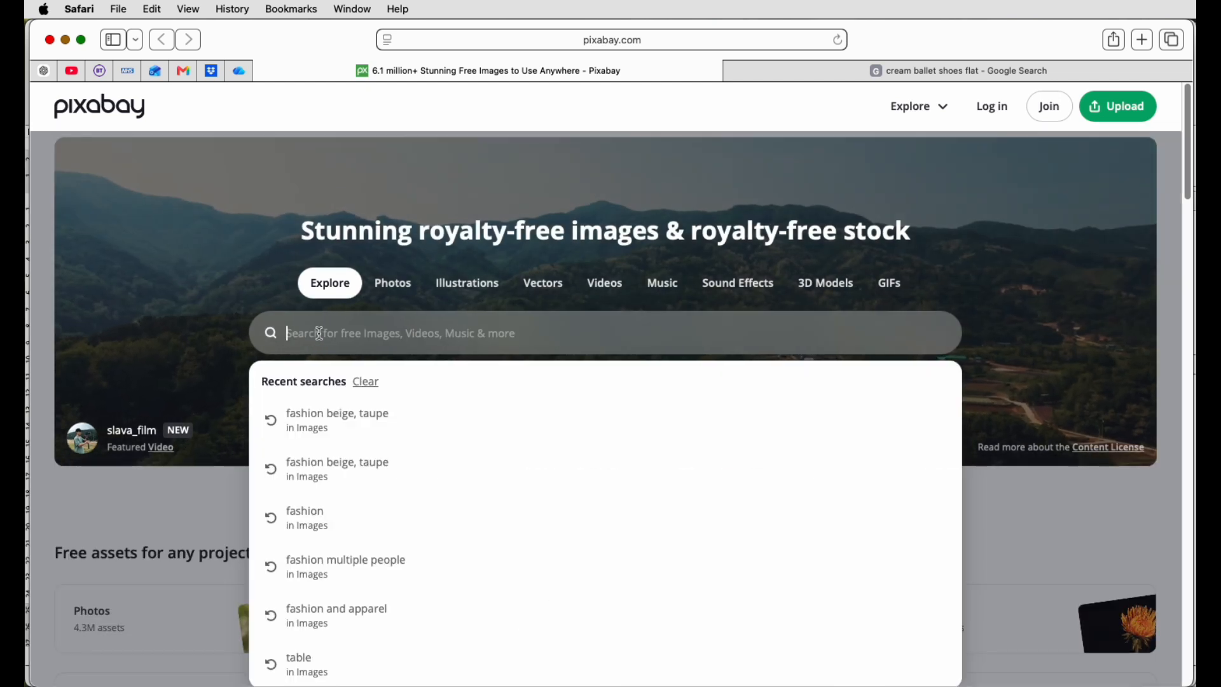
pyautogui.write('certifica')
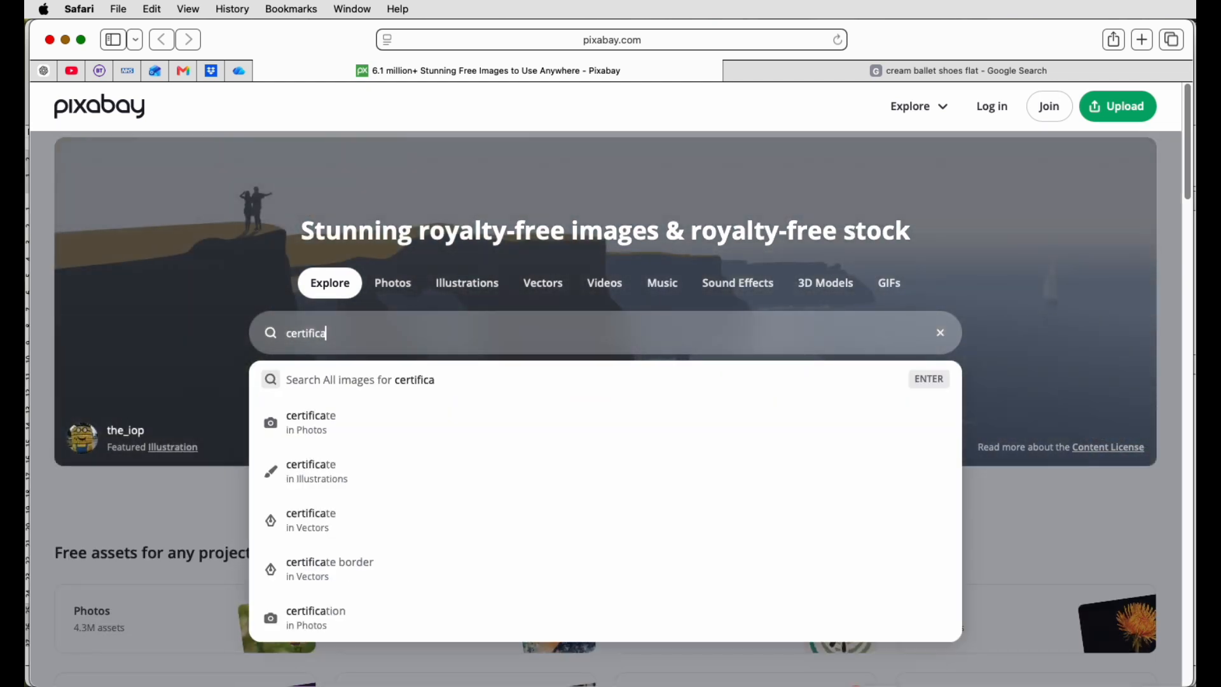
pyautogui.write('te icons')
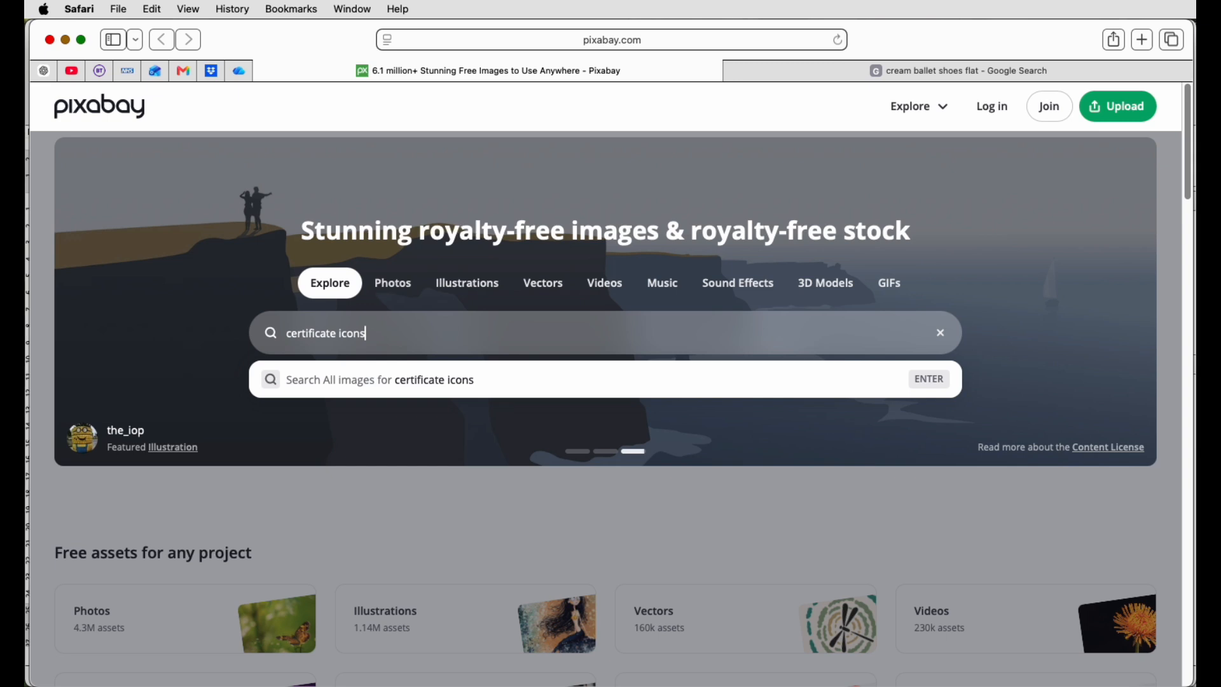
pyautogui.press('Return')
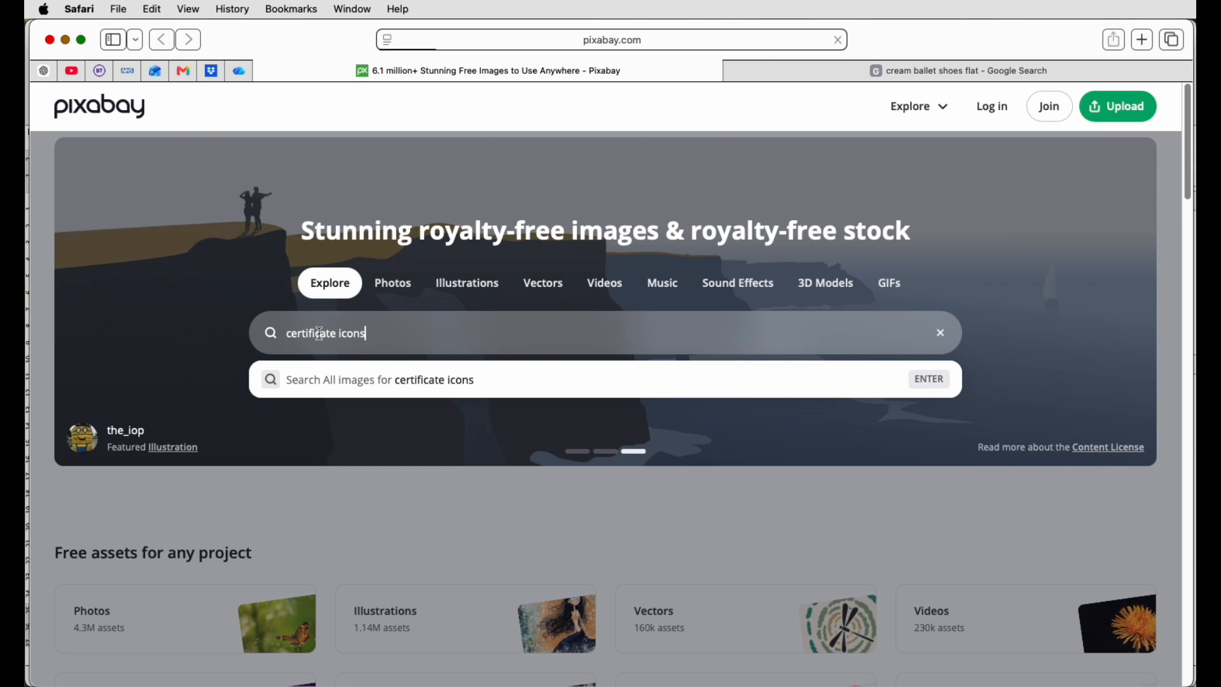
# Step: Open the image of six coloured gold-edged ribbon badges from the results and download it for free
pyautogui.scroll(-10, 452, 329)
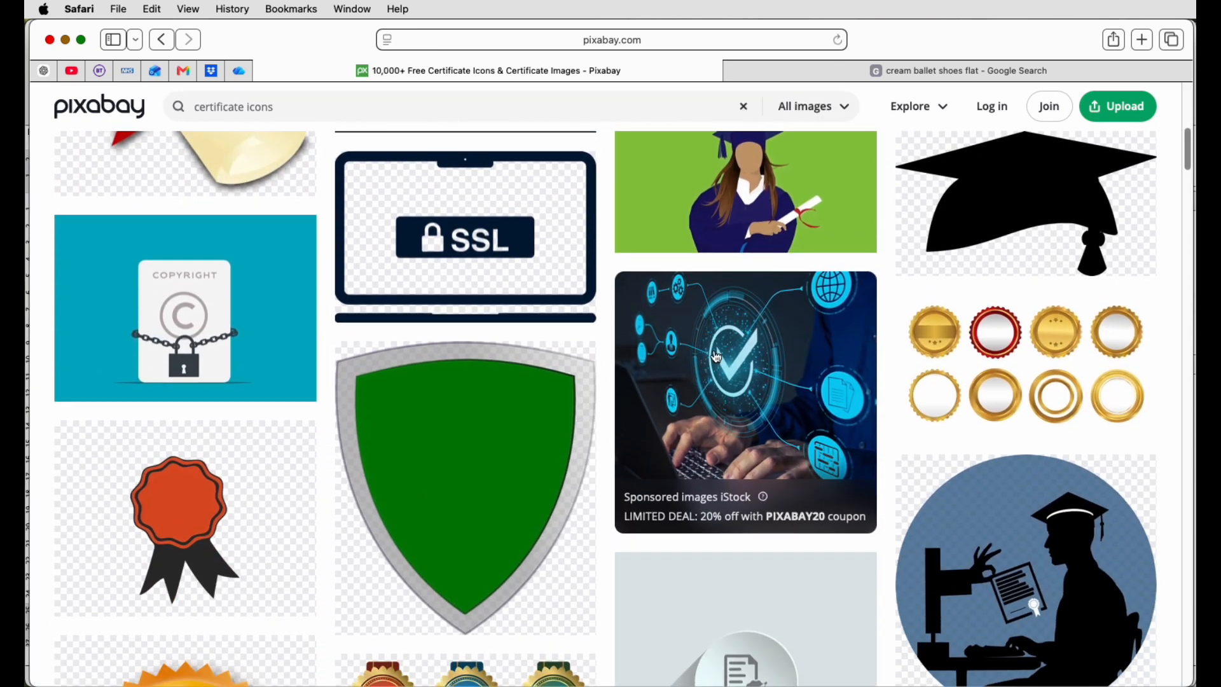
pyautogui.moveTo(976, 391)
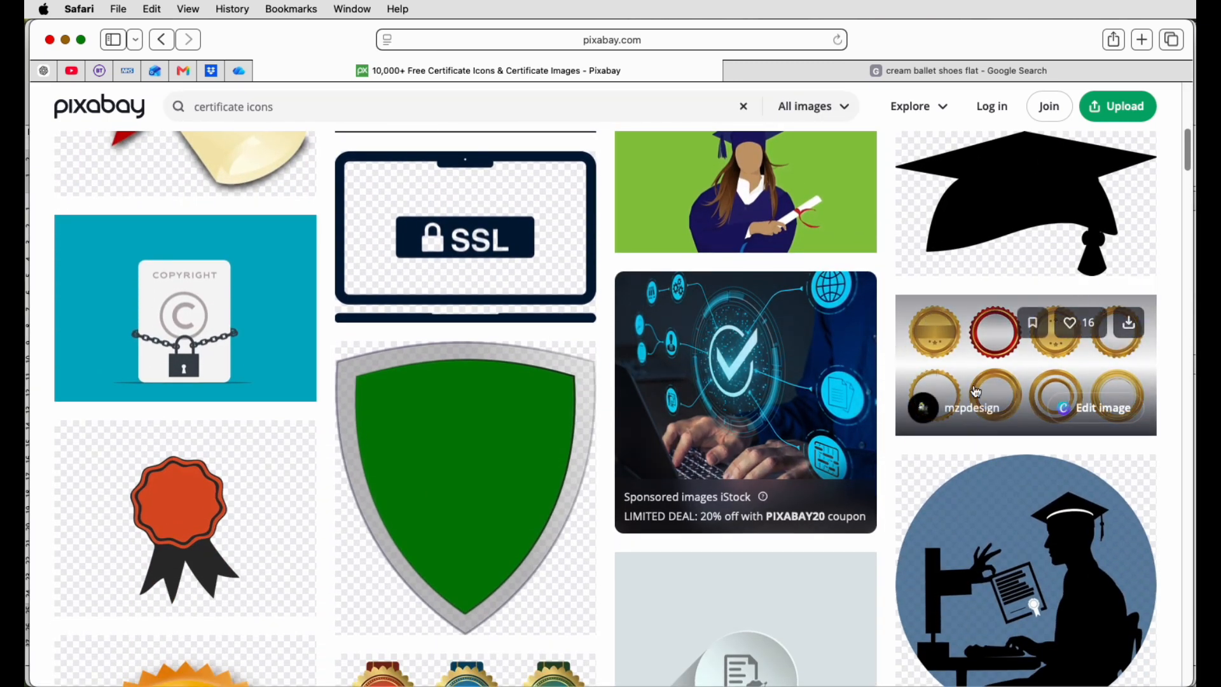
pyautogui.scroll(-6, 690, 395)
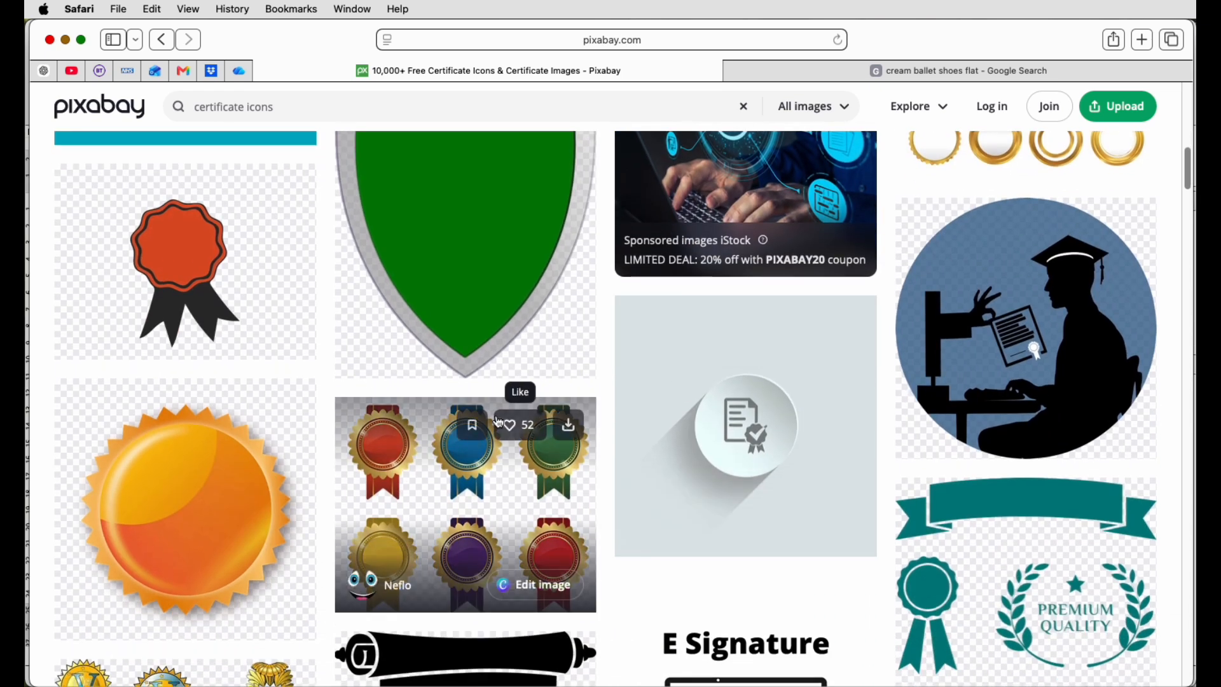
pyautogui.click(450, 507)
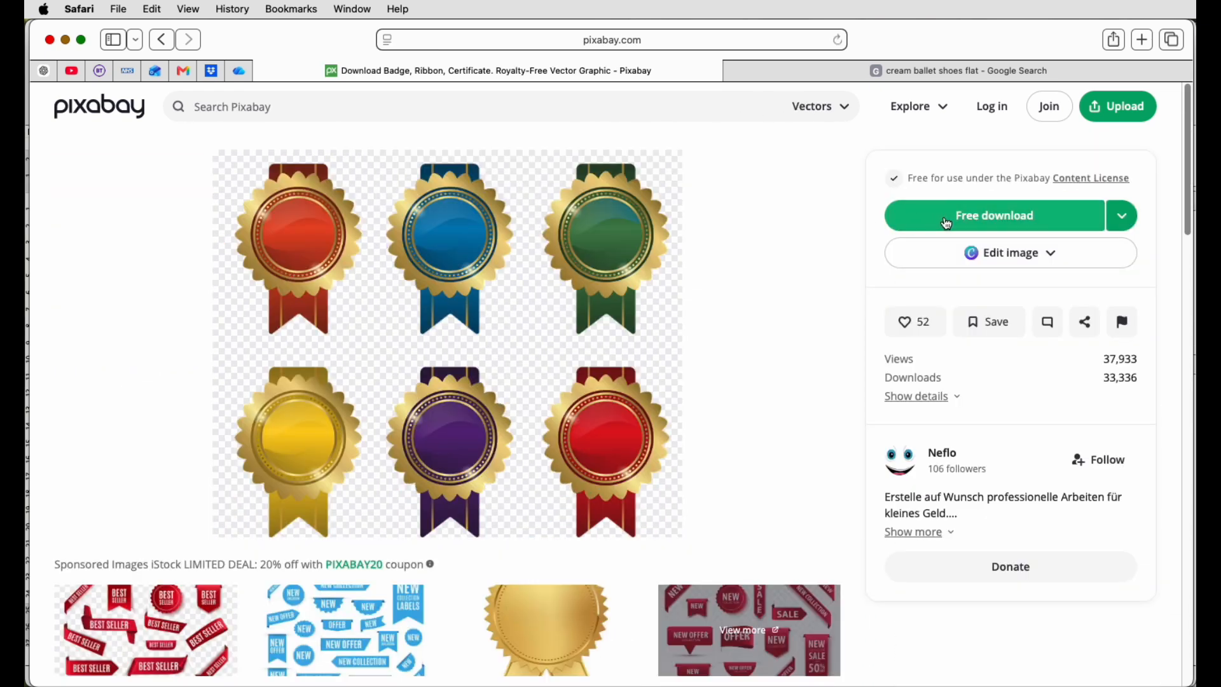
pyautogui.click(947, 223)
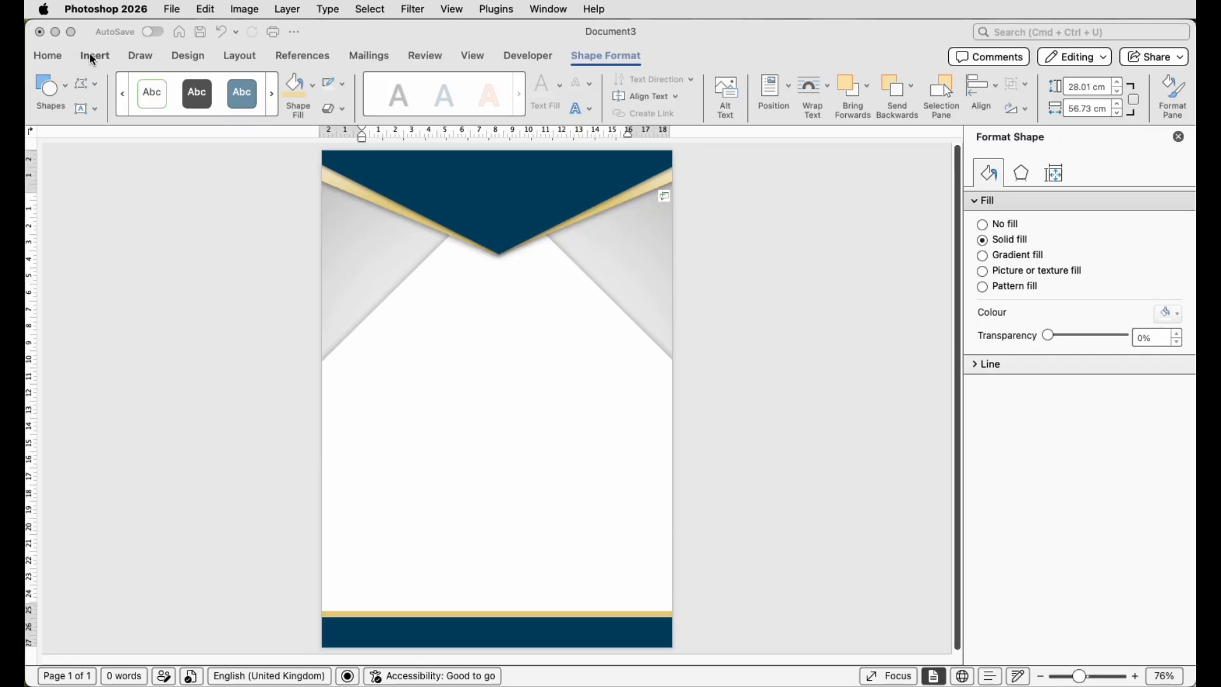
# Step: In the Word certificate document, insert the picture file badge-6904040_1280.png and set its text wrapping to In Front of Text
pyautogui.click(93, 57)
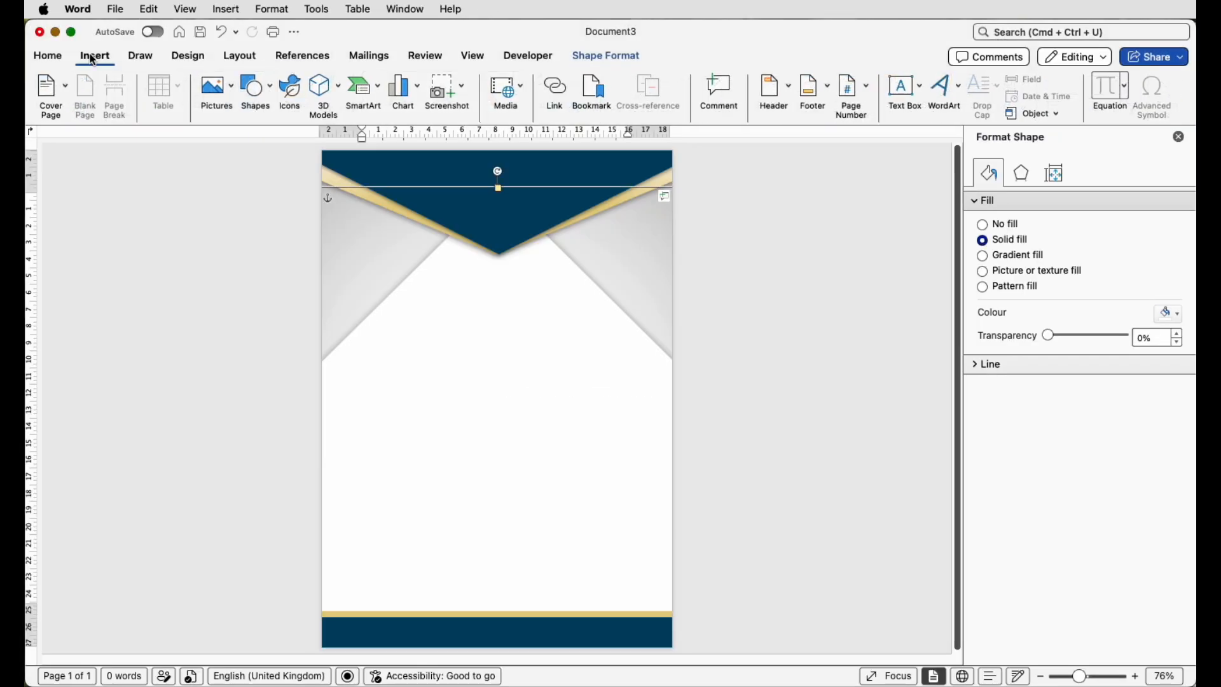
pyautogui.click(227, 89)
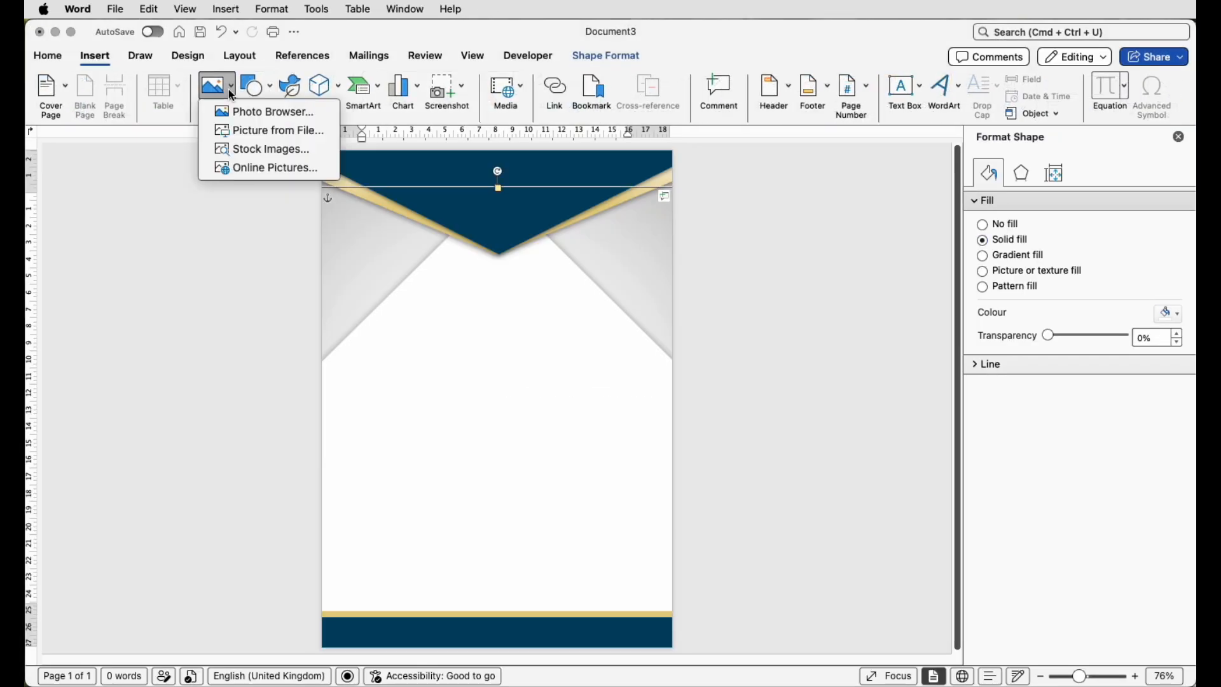
pyautogui.click(250, 131)
pyautogui.scroll(-2, 636, 318)
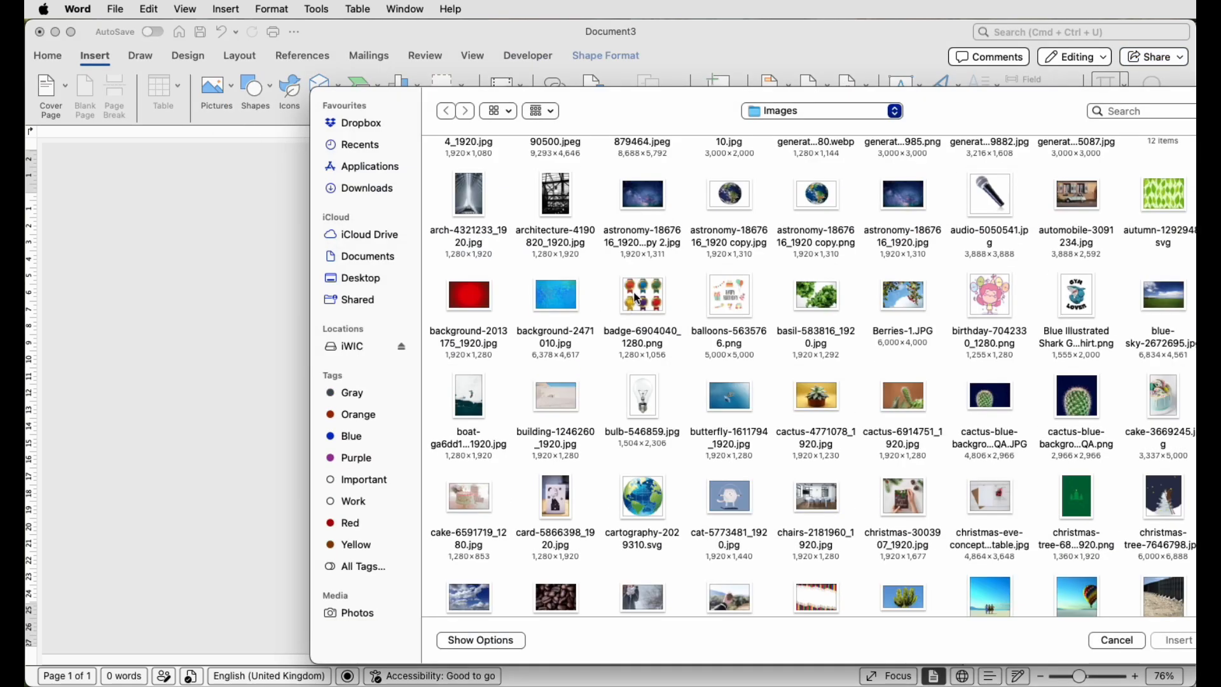
pyautogui.click(636, 296)
pyautogui.click(1176, 640)
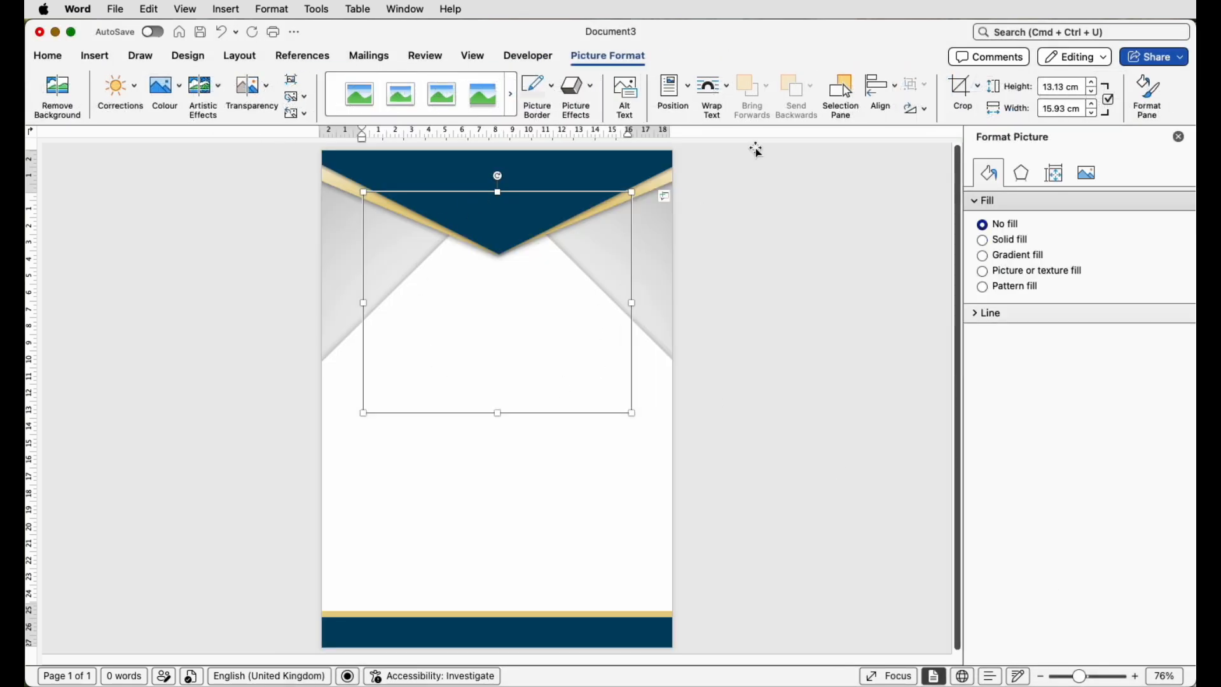
pyautogui.click(724, 92)
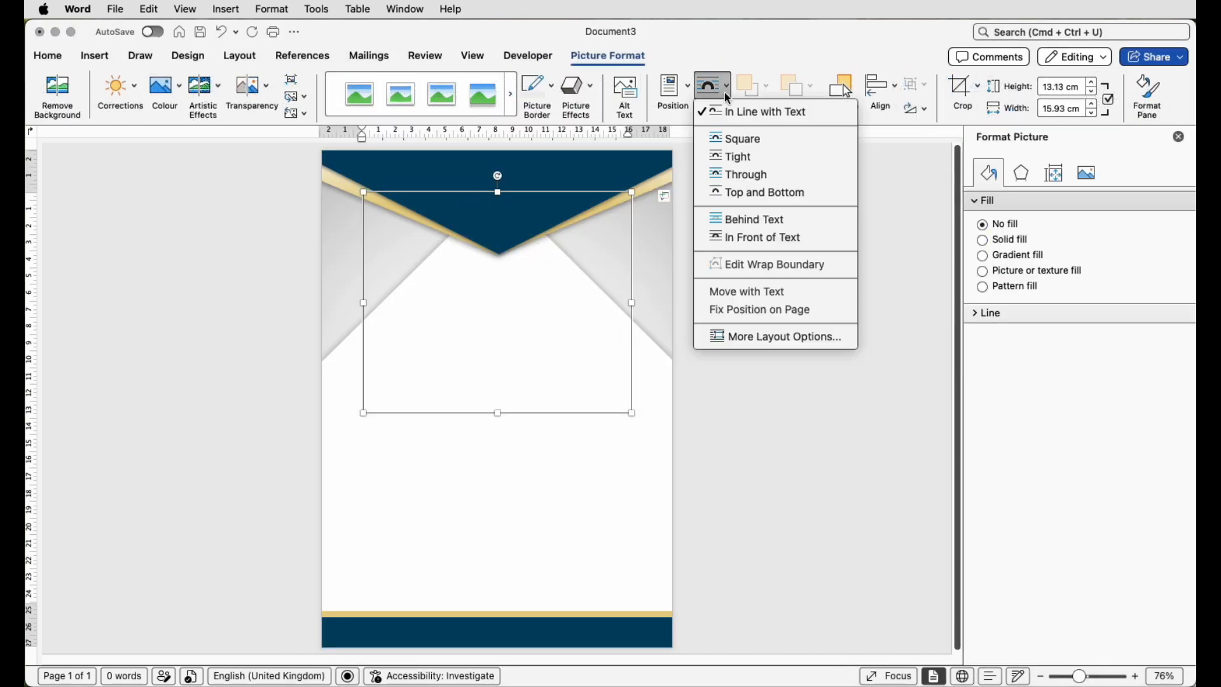
pyautogui.click(748, 241)
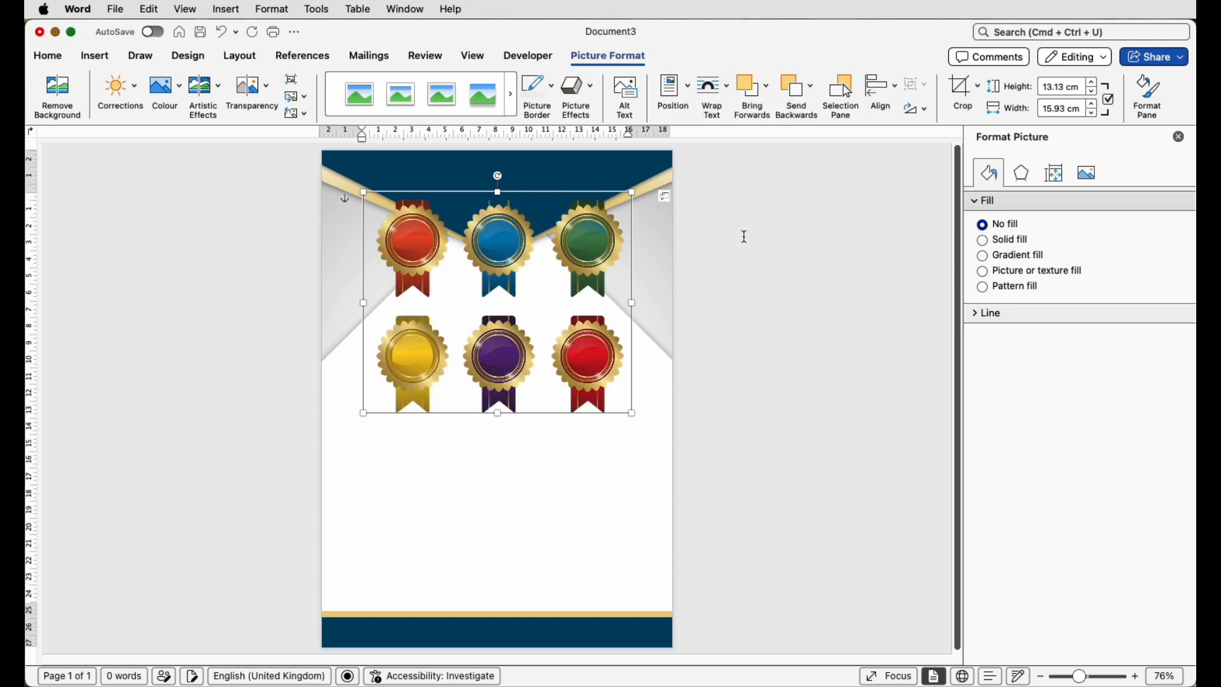
# Step: Crop the badge picture so that only the blue ribbon badge in the upper row's middle remains
pyautogui.click(962, 92)
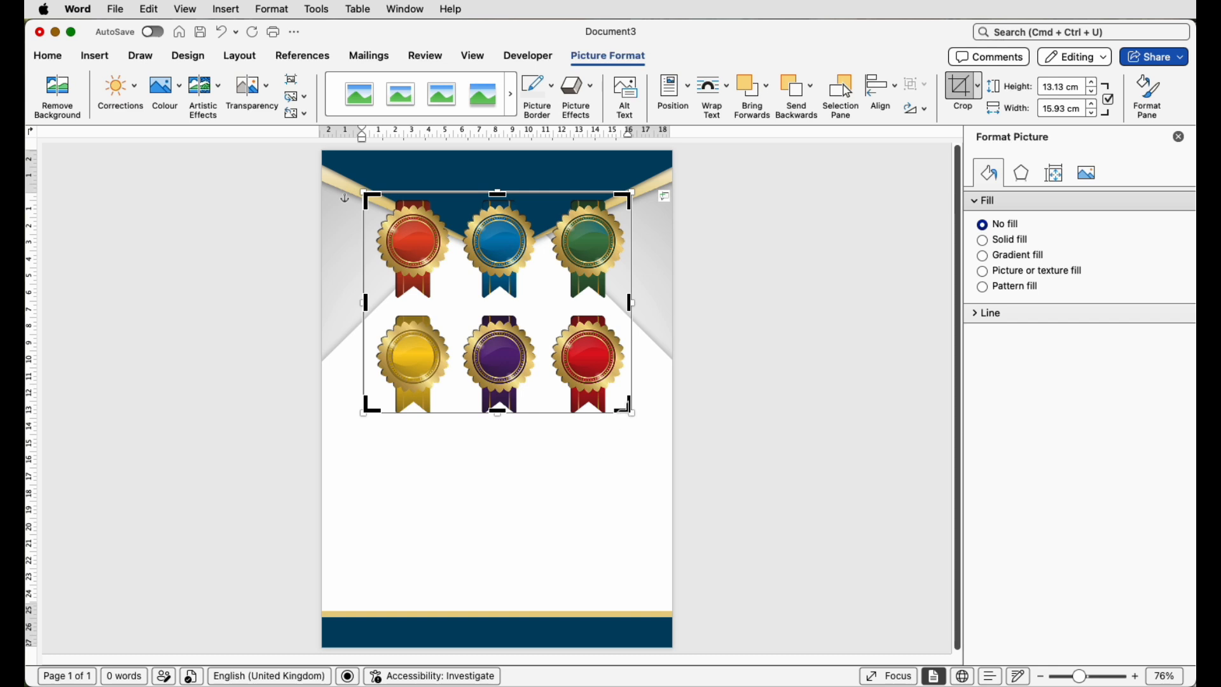
pyautogui.moveTo(625, 406); pyautogui.dragTo(541, 304)
pyautogui.moveTo(366, 304); pyautogui.dragTo(454, 304)
pyautogui.press('Escape')
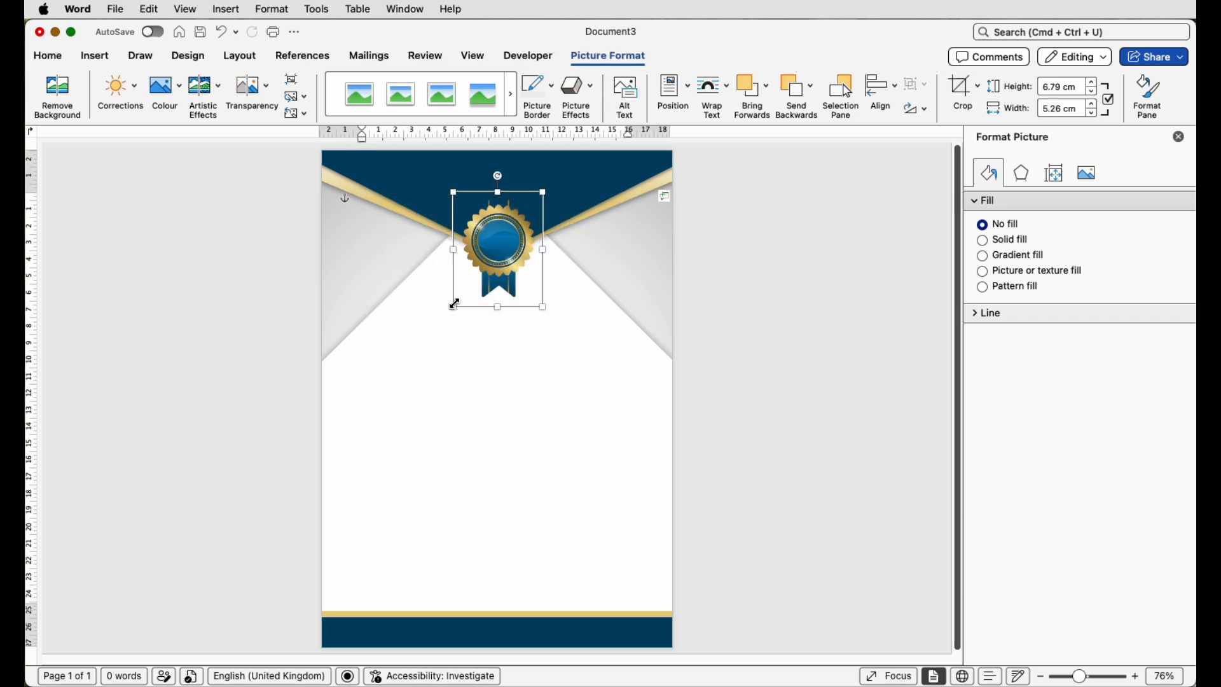
# Step: Enlarge the blue badge picture to about 9.93 cm high and 7.7 cm wide and align it to the horizontal centre over the blue triangle's tip
pyautogui.moveTo(544, 307); pyautogui.dragTo(585, 360)
pyautogui.moveTo(516, 279); pyautogui.dragTo(495, 274)
pyautogui.click(881, 89)
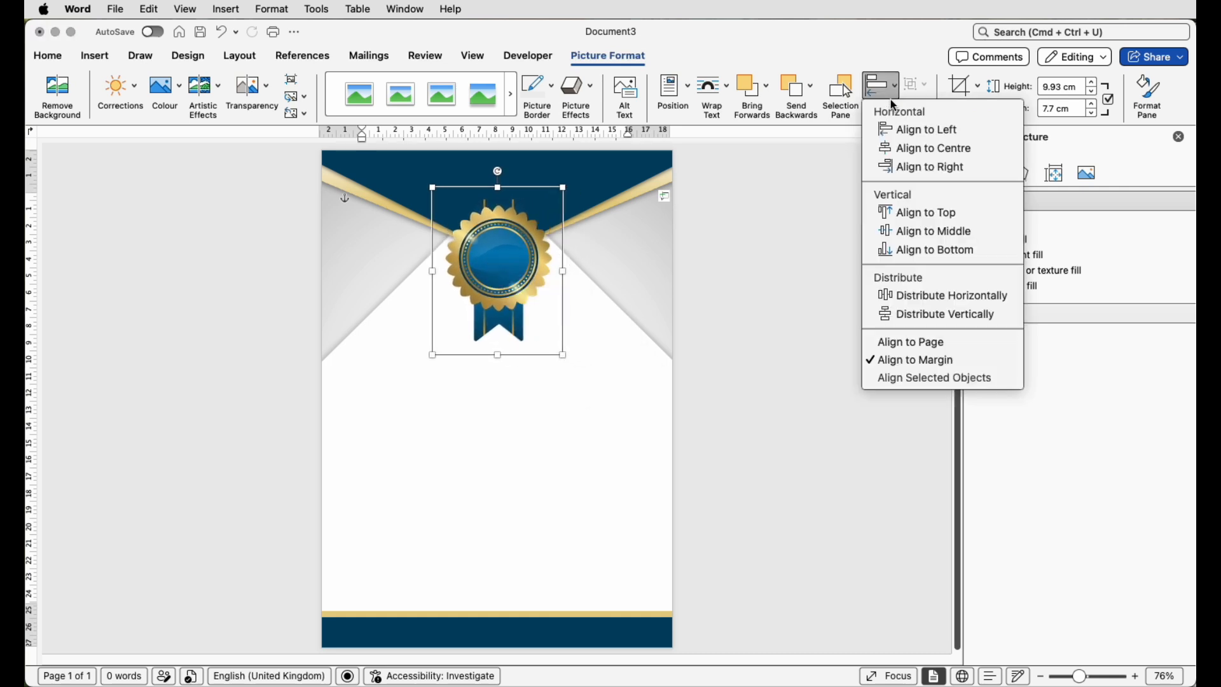
pyautogui.click(897, 149)
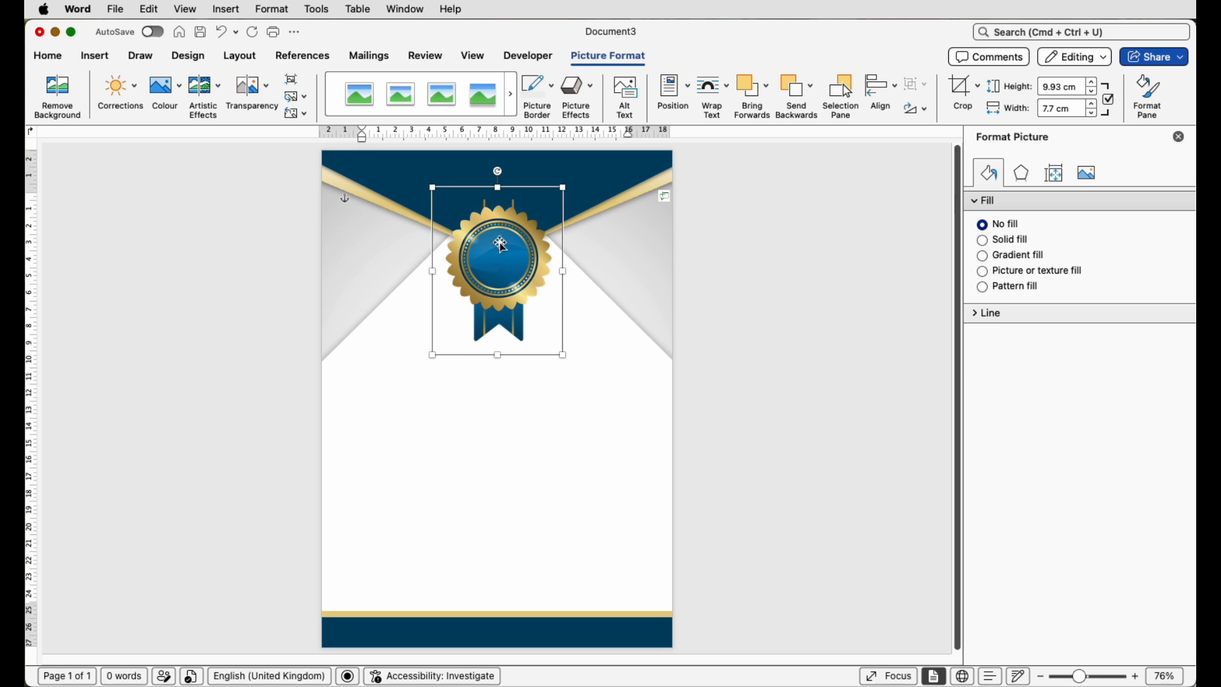
pyautogui.click(484, 182)
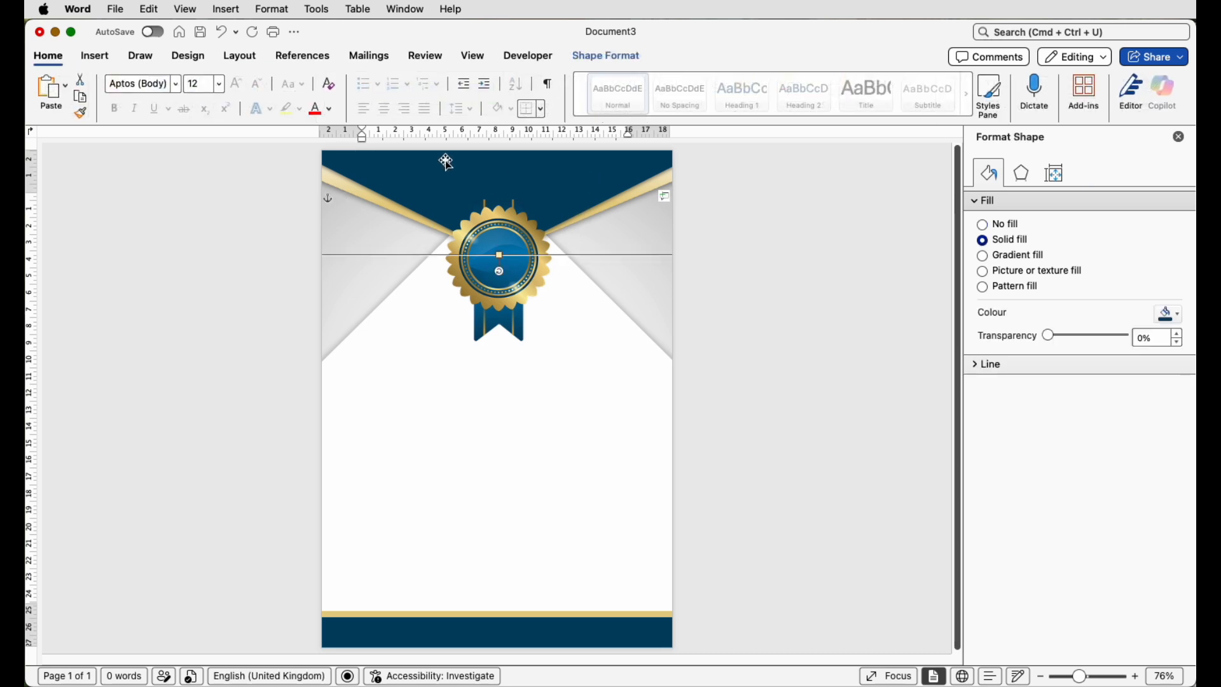
pyautogui.click(594, 57)
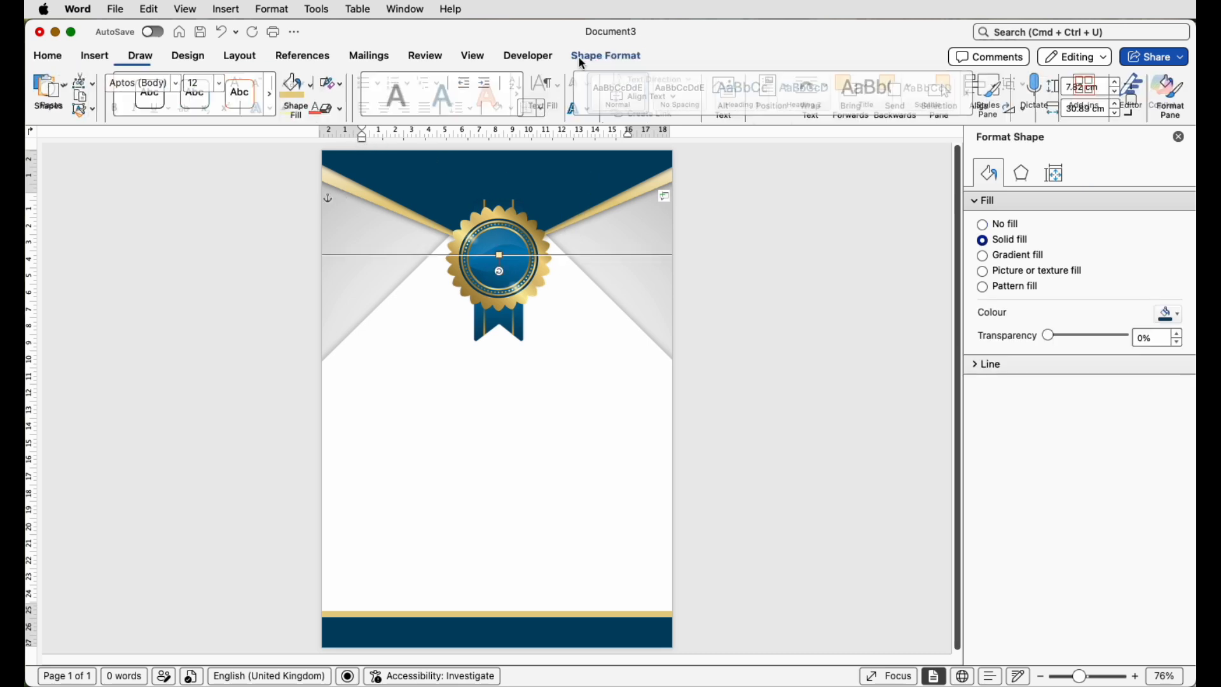
pyautogui.click(314, 86)
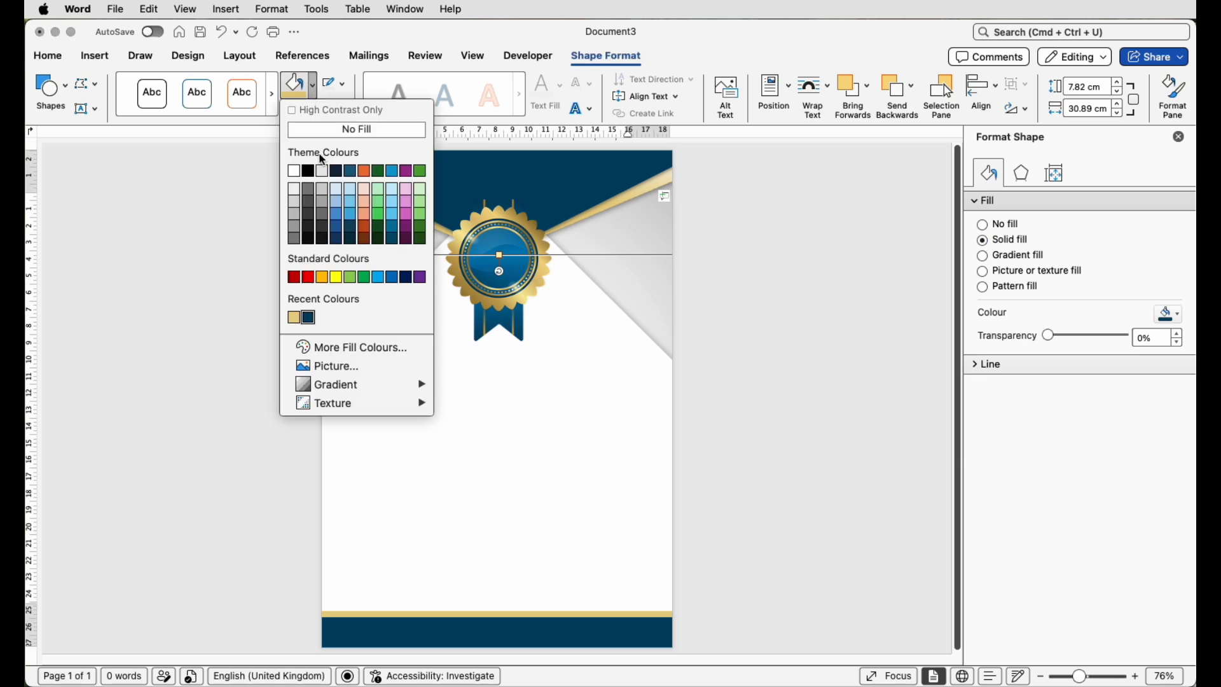
pyautogui.click(350, 348)
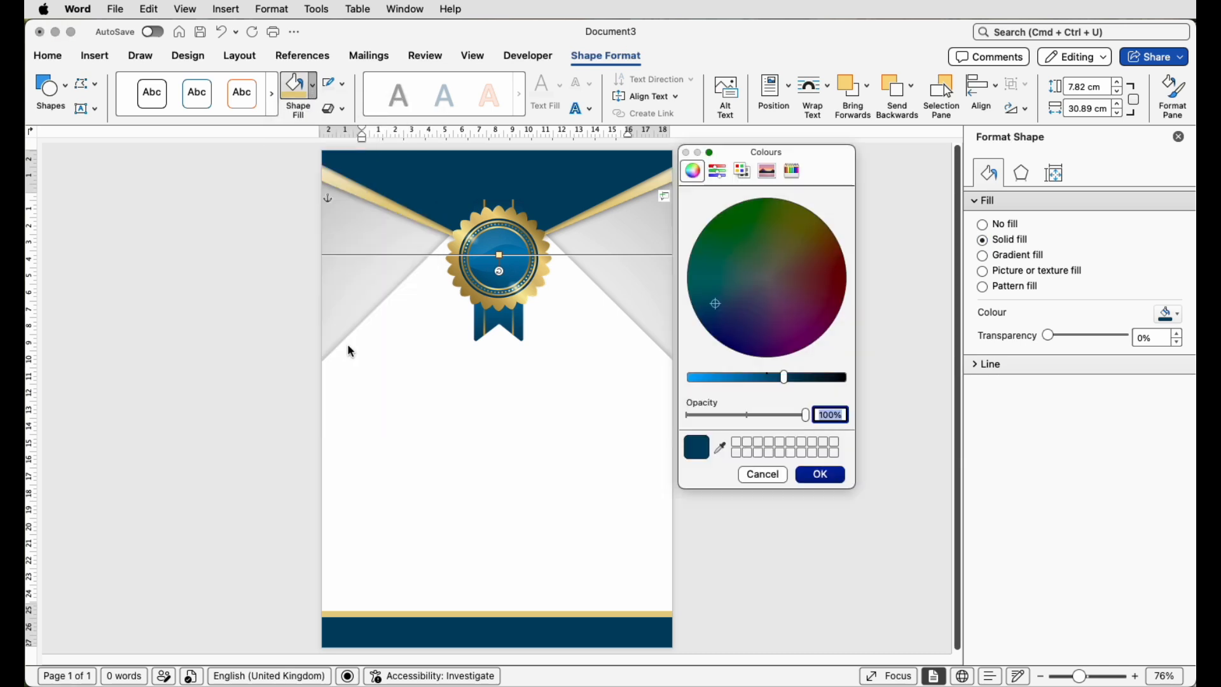
pyautogui.moveTo(783, 378); pyautogui.dragTo(709, 378)
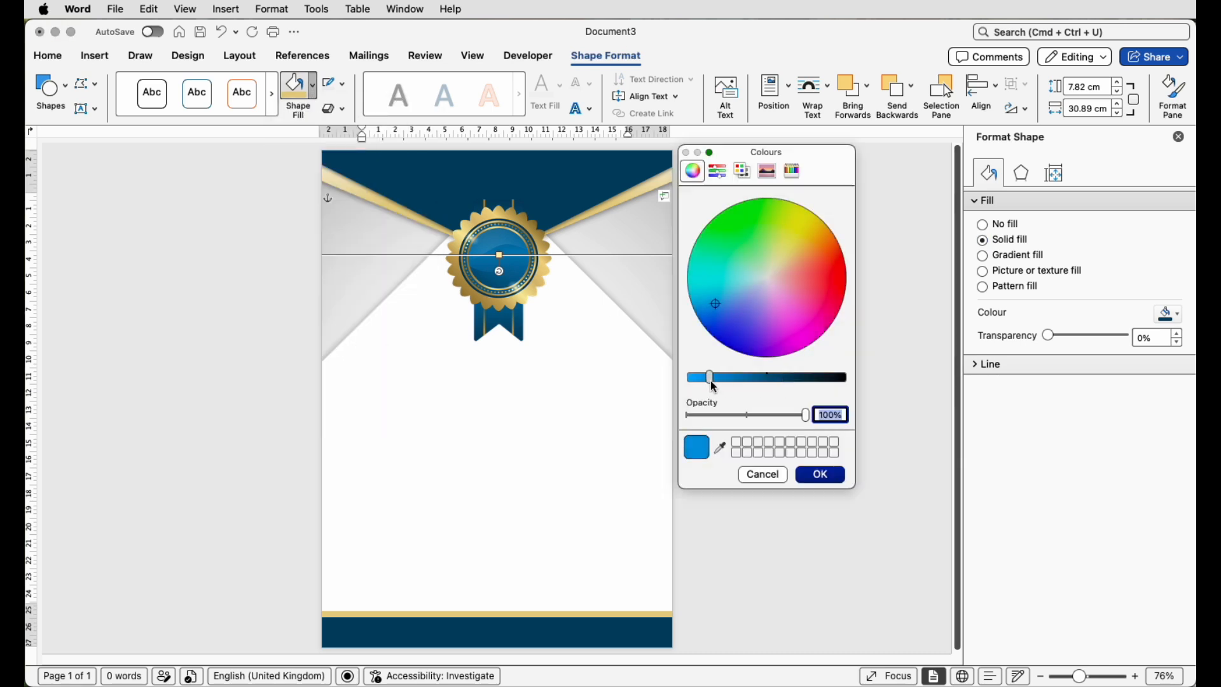
pyautogui.moveTo(720, 321)
pyautogui.mouseDown()
pyautogui.moveTo(715, 274)
pyautogui.moveTo(789, 277)
pyautogui.moveTo(720, 308)
pyautogui.mouseUp()
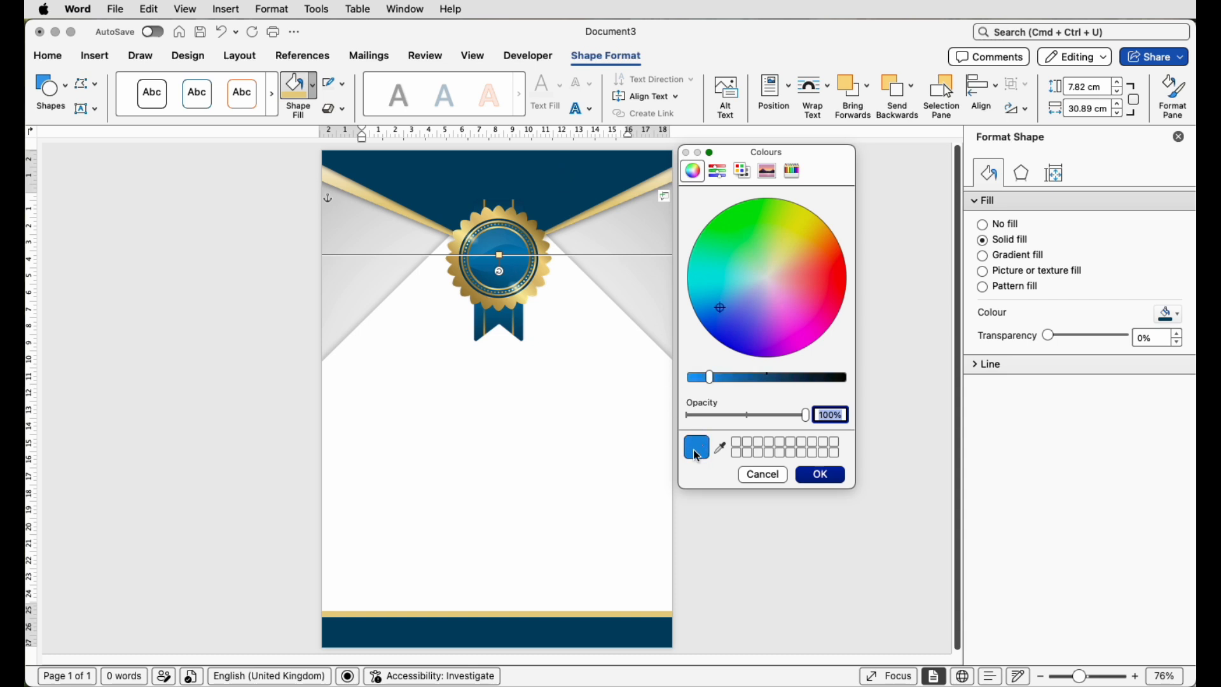
pyautogui.moveTo(723, 309); pyautogui.dragTo(732, 300)
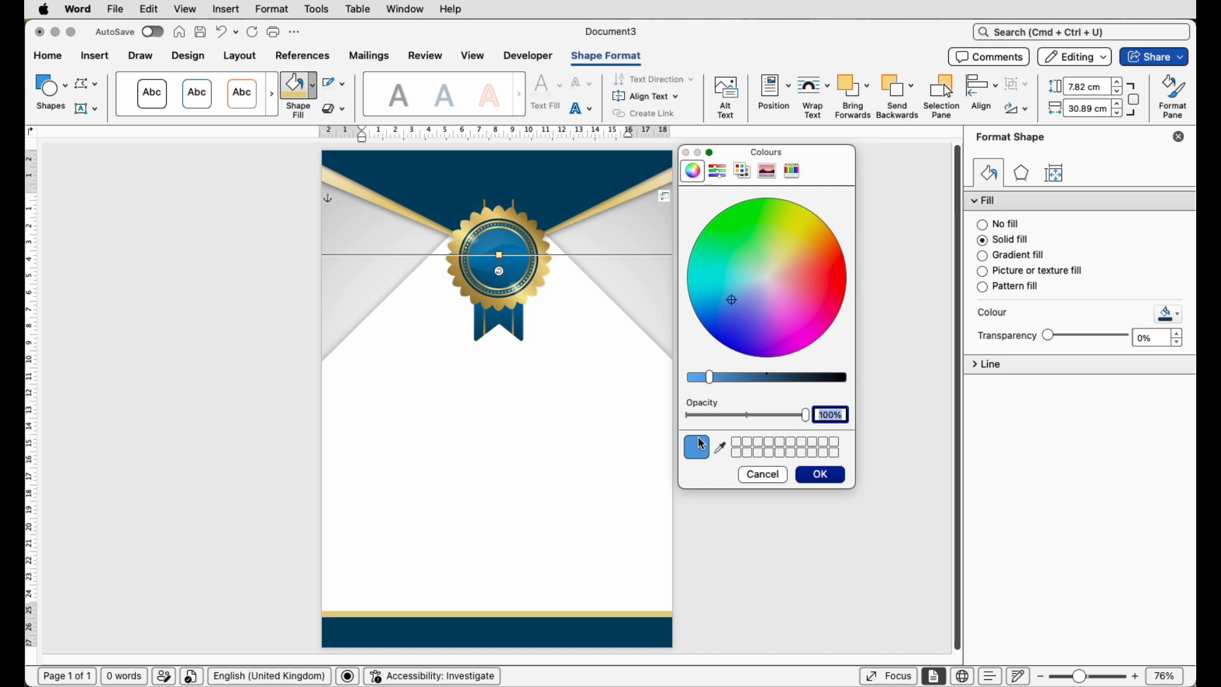
pyautogui.moveTo(712, 380)
pyautogui.mouseDown()
pyautogui.moveTo(752, 384)
pyautogui.moveTo(732, 384)
pyautogui.mouseUp()
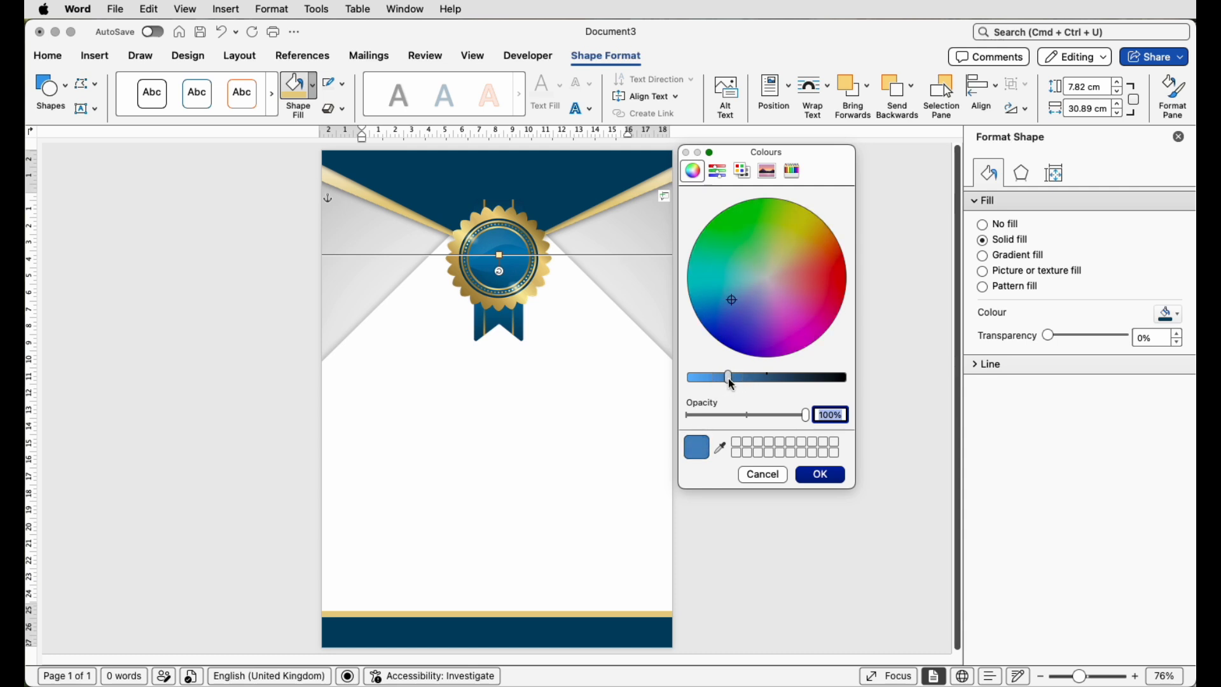
pyautogui.click(719, 448)
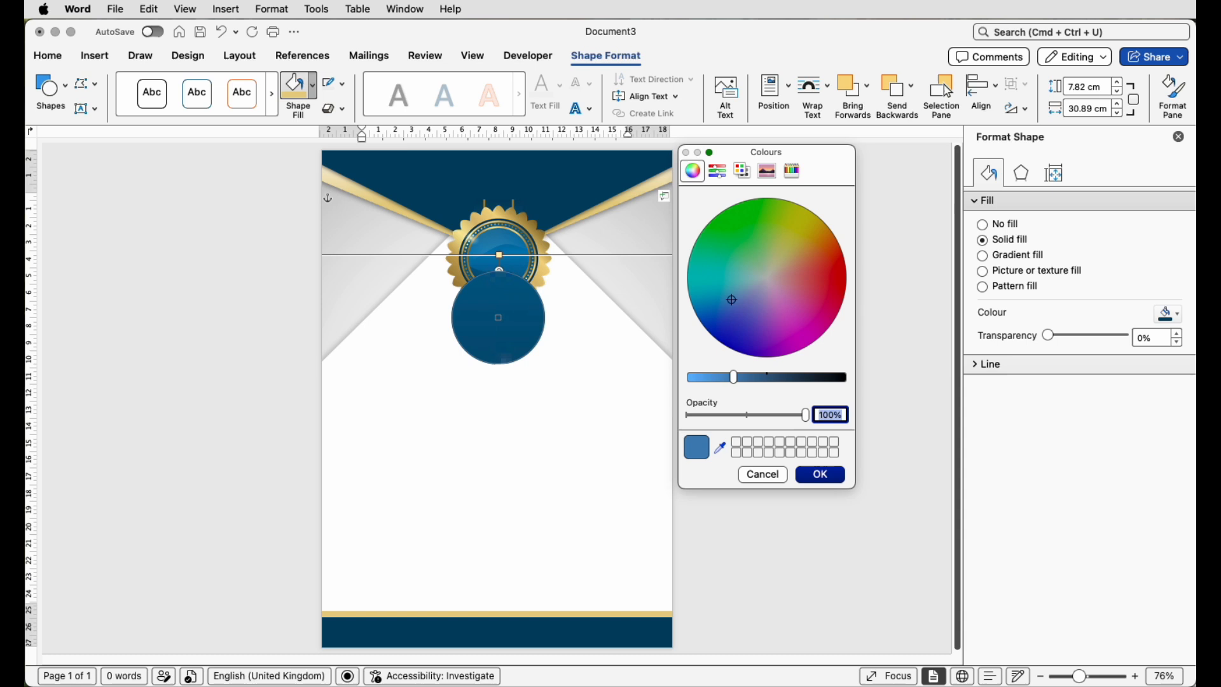
pyautogui.click(508, 319)
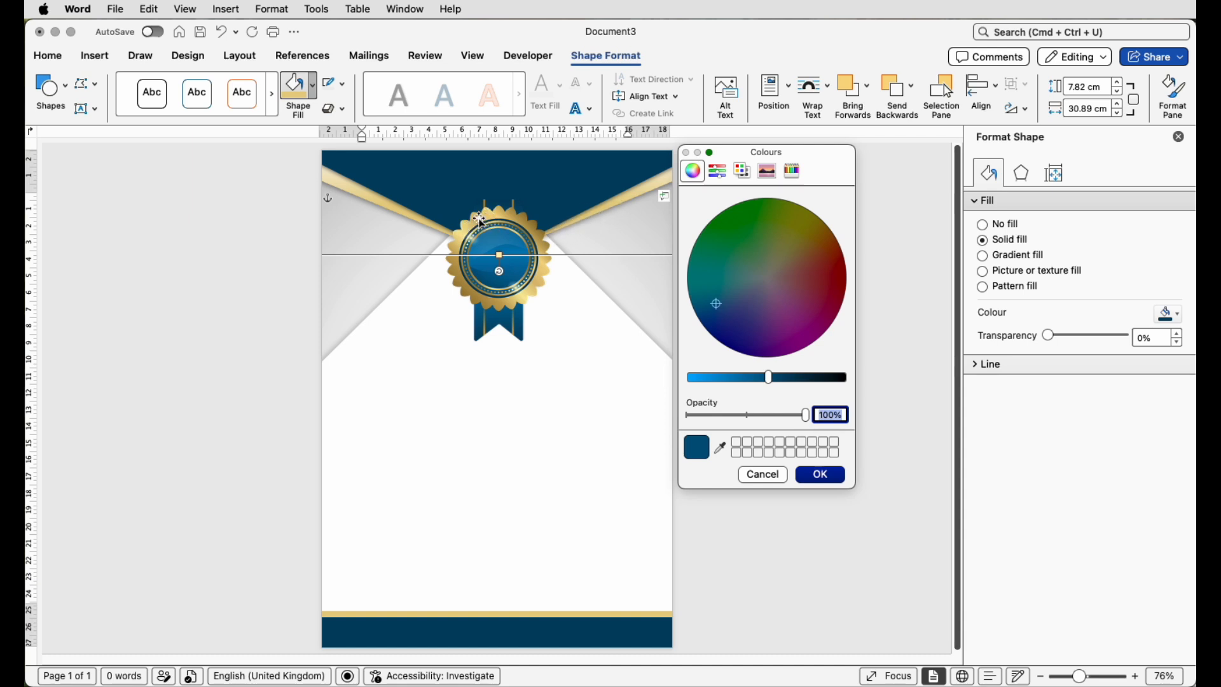
pyautogui.click(763, 475)
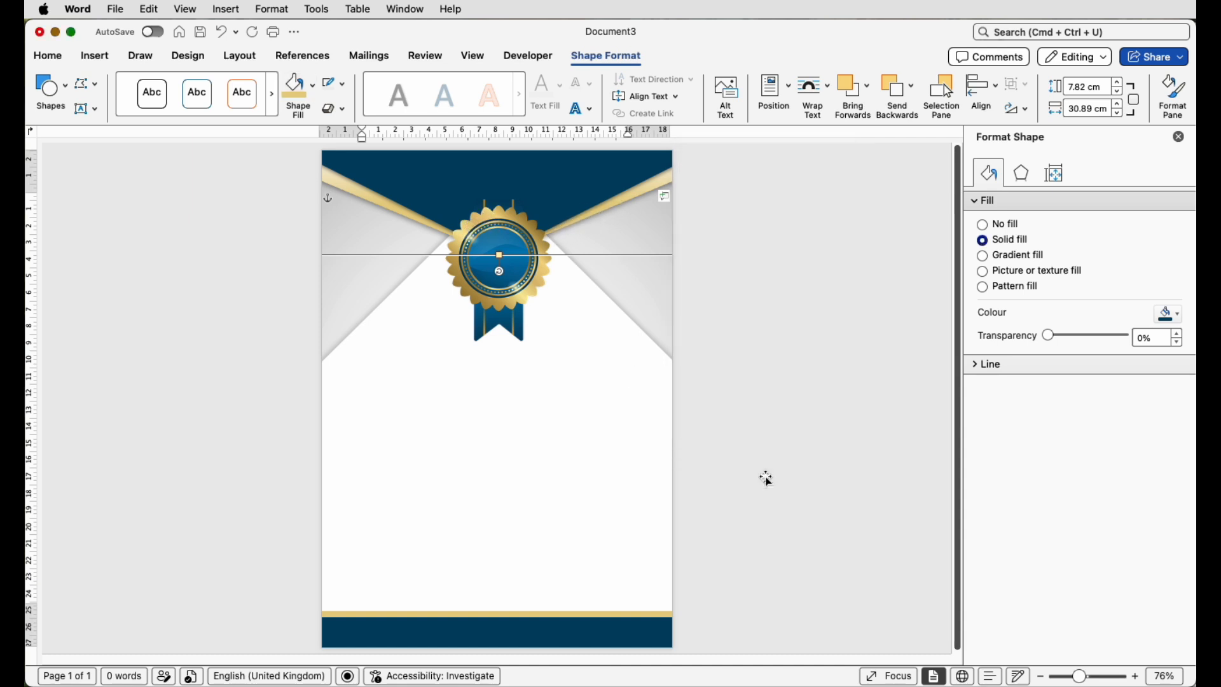
pyautogui.click(785, 430)
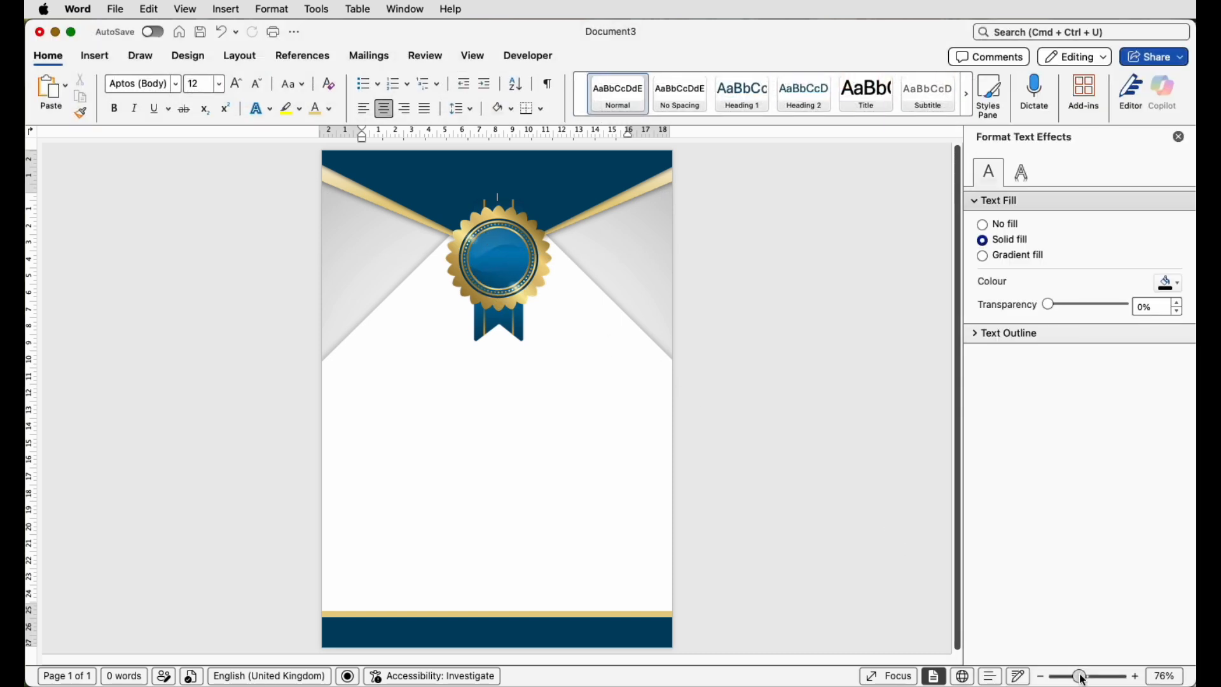
# Step: Paste the copied gold "HGL" text box and place it in the middle of the badge's blue disc
pyautogui.moveTo(1084, 679); pyautogui.dragTo(1095, 677)
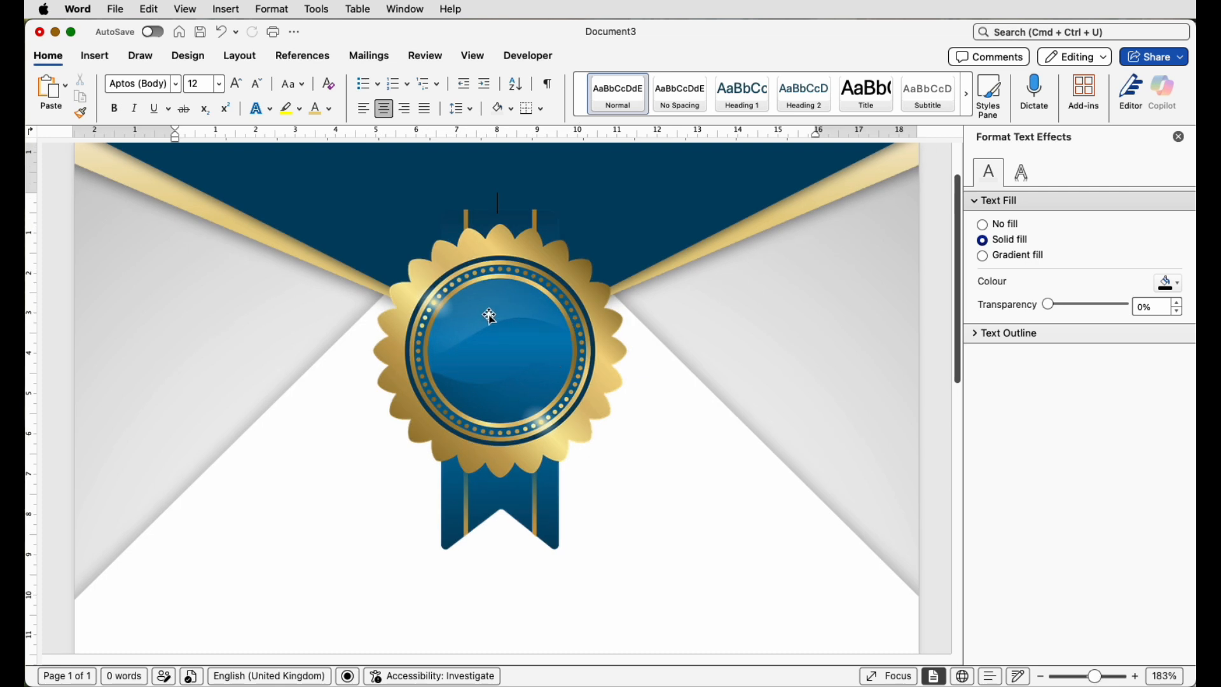
pyautogui.press('super+v')
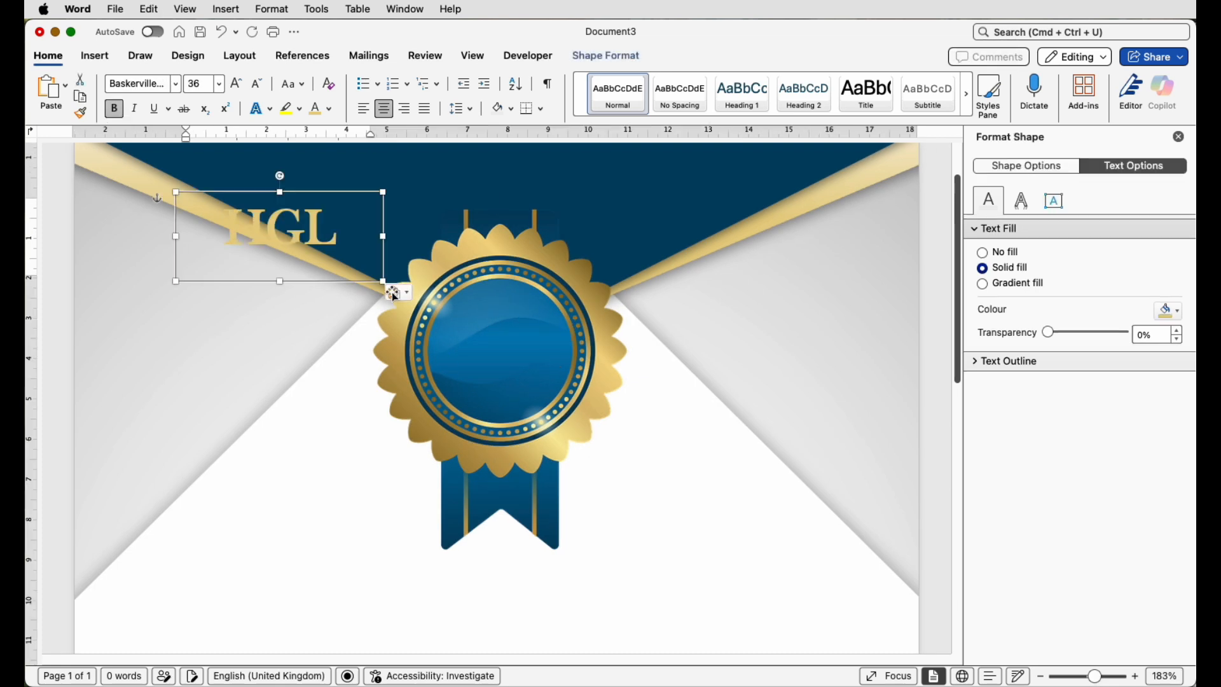
pyautogui.moveTo(272, 233); pyautogui.dragTo(487, 351)
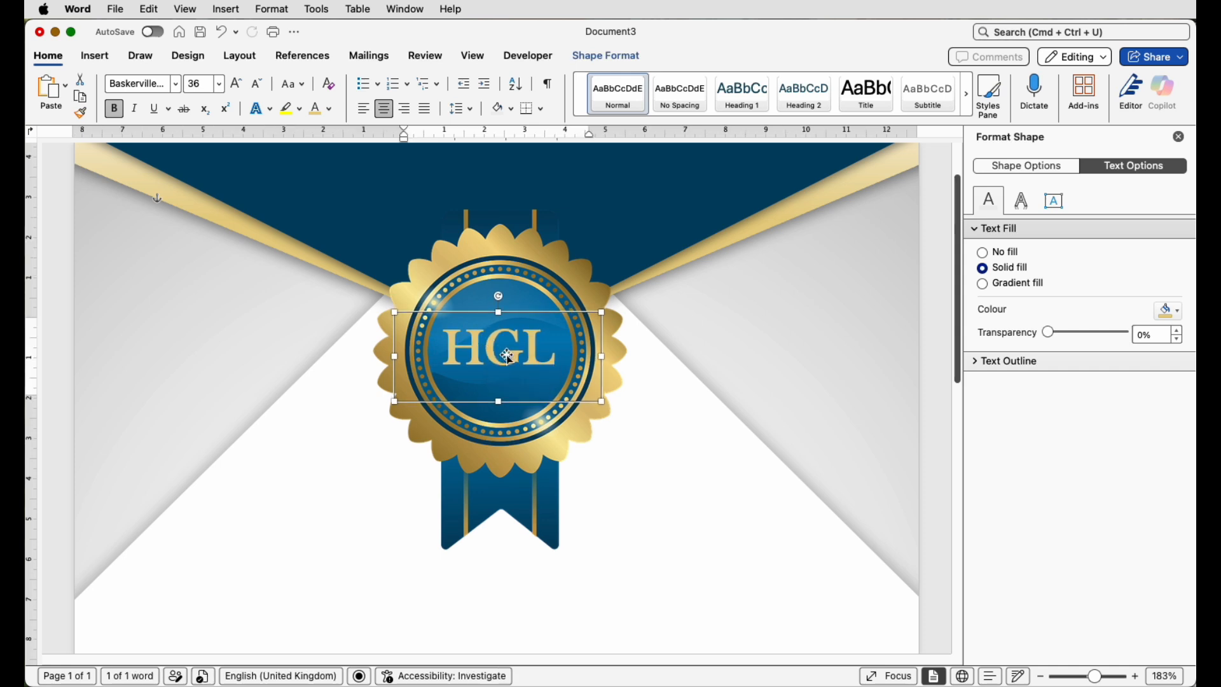
pyautogui.click(630, 480)
pyautogui.click(102, 62)
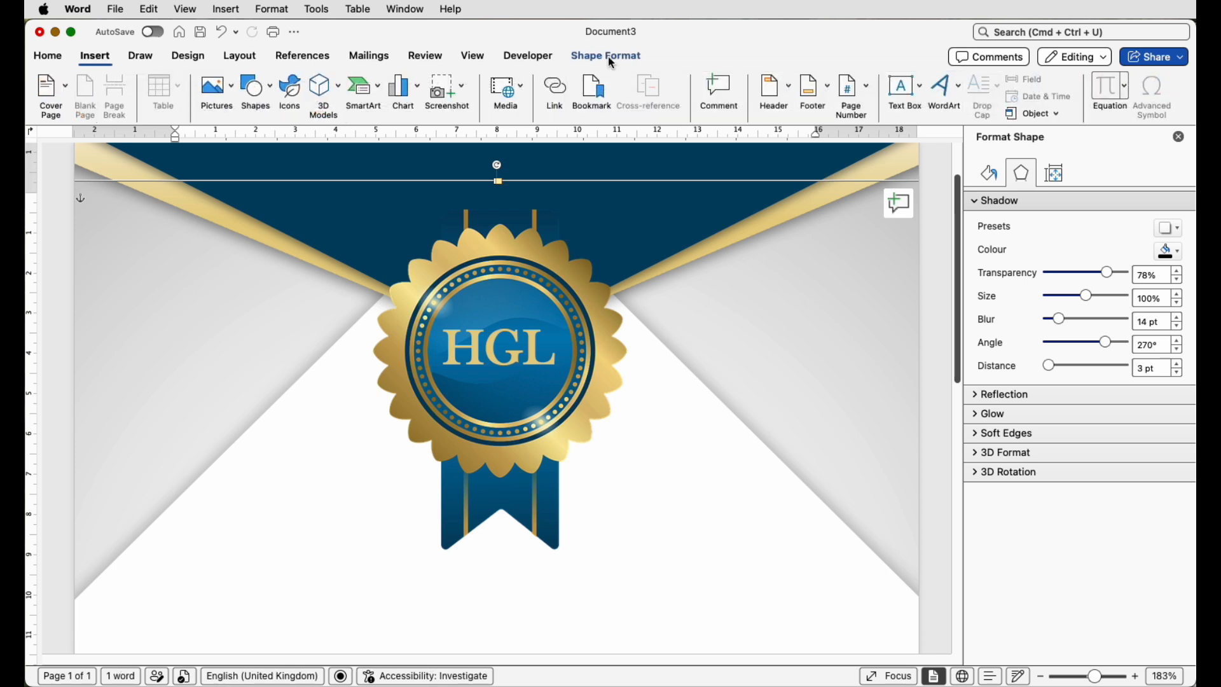
# Step: Draw a text box about 1.55 cm high and 3.86 cm wide beside the ribbon tails and enter "HGL" in it
pyautogui.click(919, 86)
pyautogui.click(927, 113)
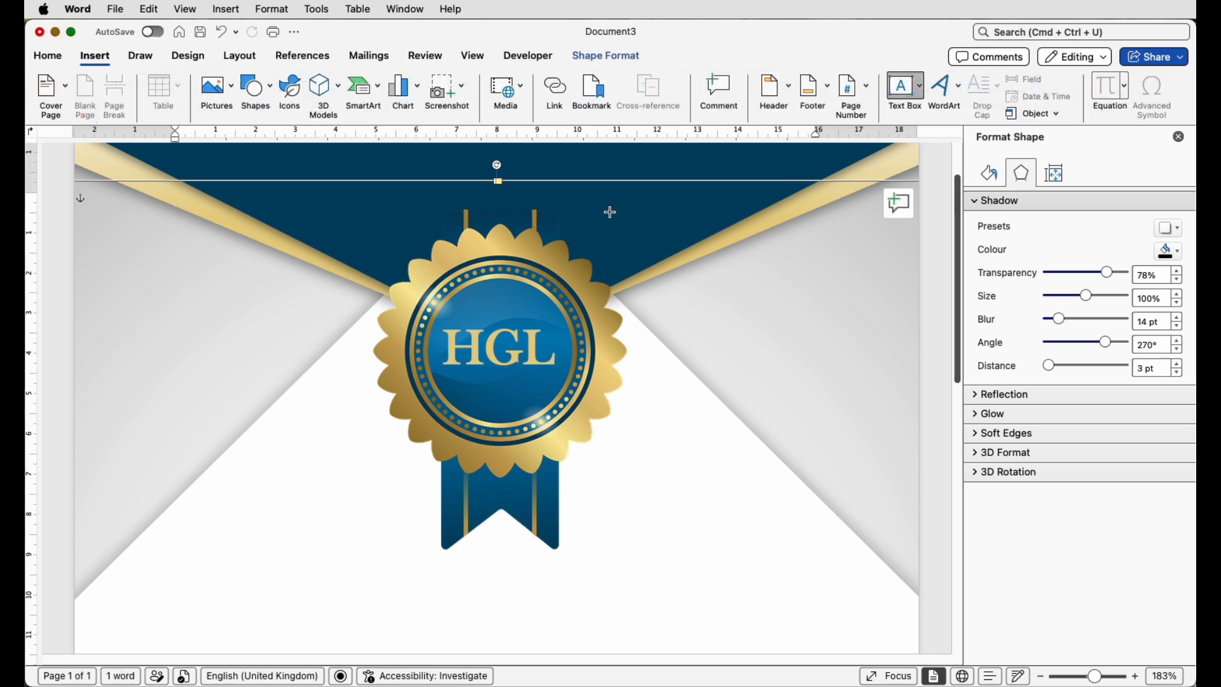
pyautogui.moveTo(221, 533)
pyautogui.mouseDown()
pyautogui.moveTo(223, 553)
pyautogui.moveTo(376, 595)
pyautogui.mouseUp()
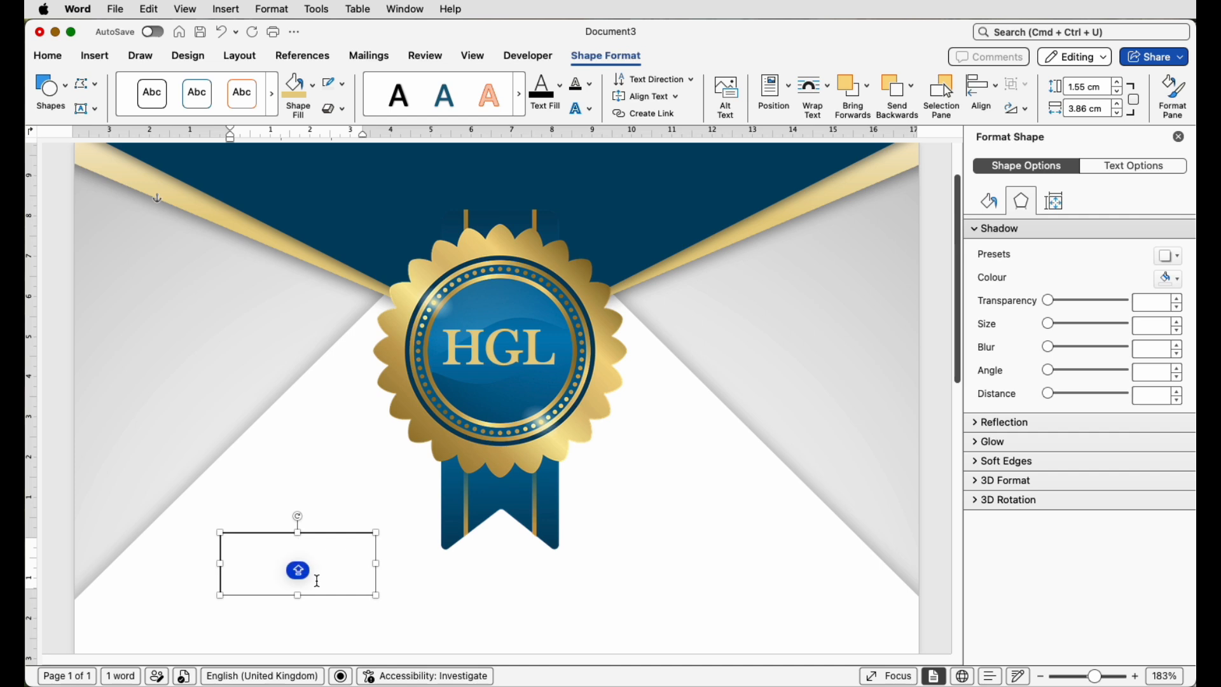
pyautogui.write('HGL')
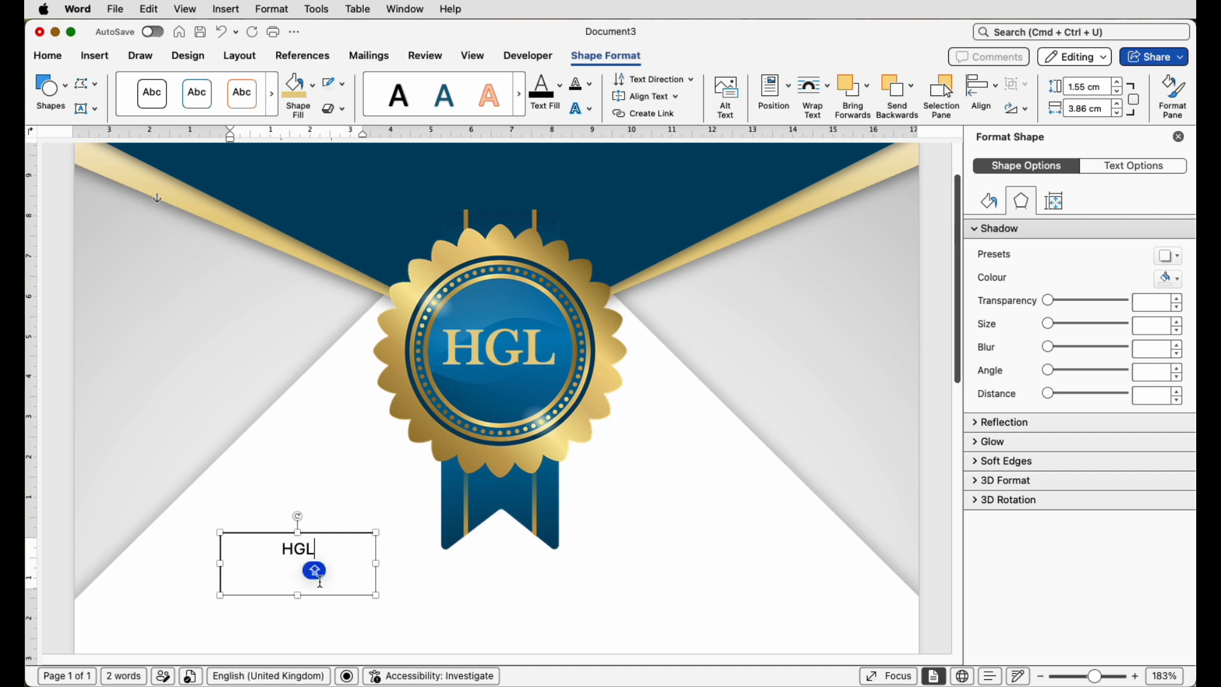
# Step: Enlarge the new text box's "HGL" lettering to 24 pt and colour it gold
pyautogui.moveTo(316, 547); pyautogui.dragTo(280, 547)
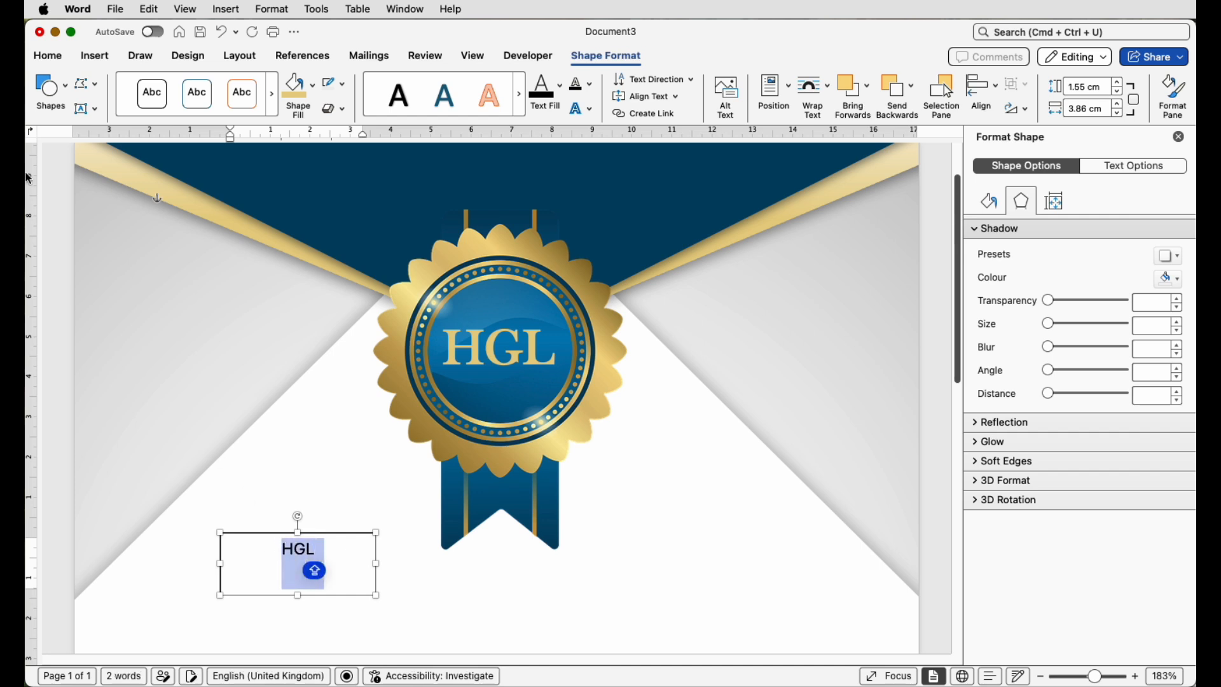
pyautogui.click(48, 57)
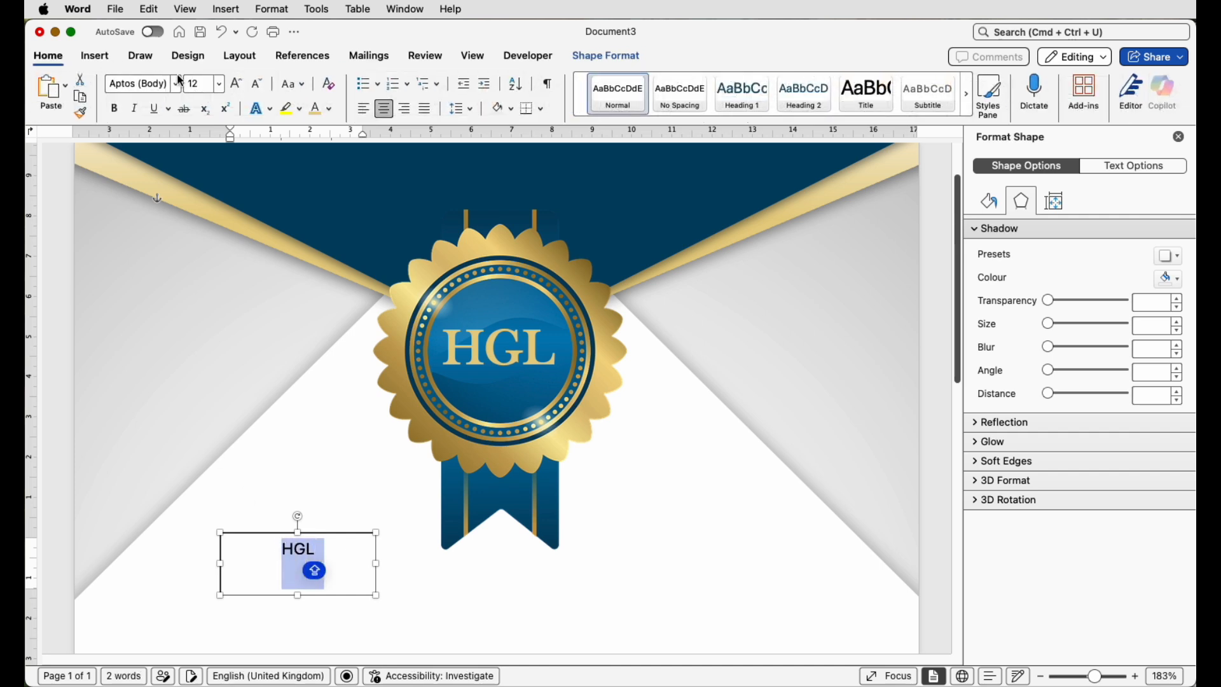
pyautogui.click(236, 84)
pyautogui.click(236, 84)
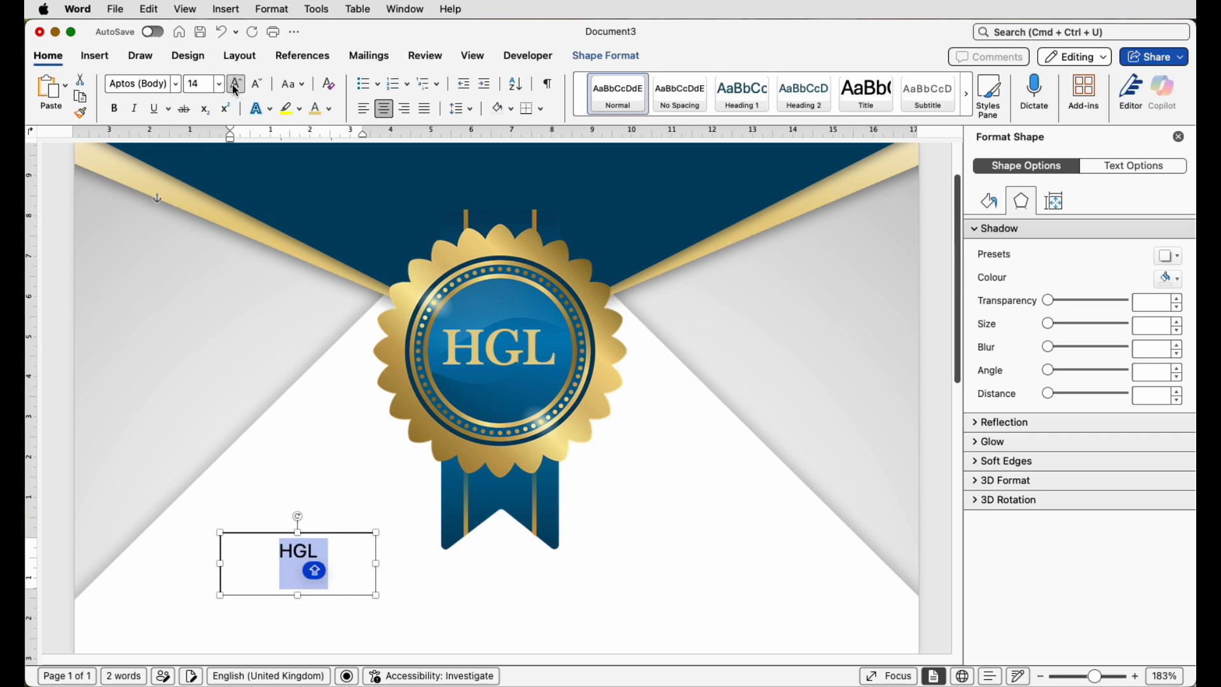
pyautogui.click(236, 83)
pyautogui.click(235, 84)
pyautogui.click(236, 84)
pyautogui.click(236, 84)
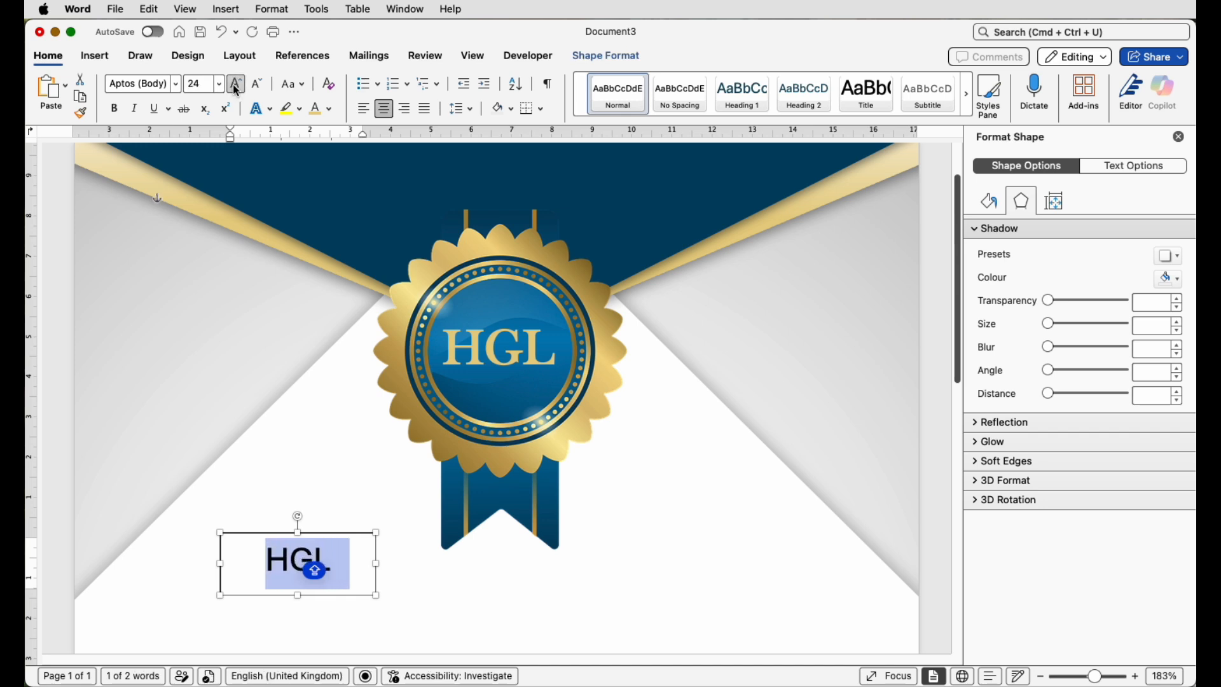
pyautogui.click(319, 111)
pyautogui.click(355, 478)
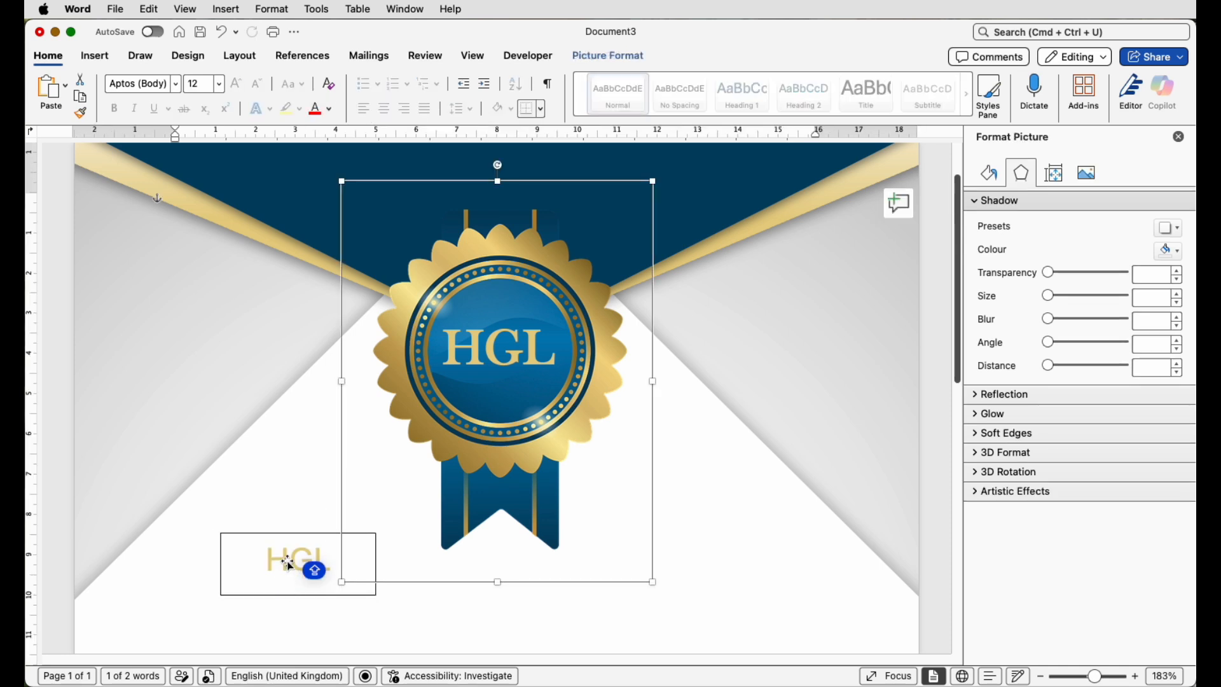
# Step: Move the small "HGL" text box onto the badge and remove its outline and fill
pyautogui.moveTo(288, 559); pyautogui.dragTo(422, 357)
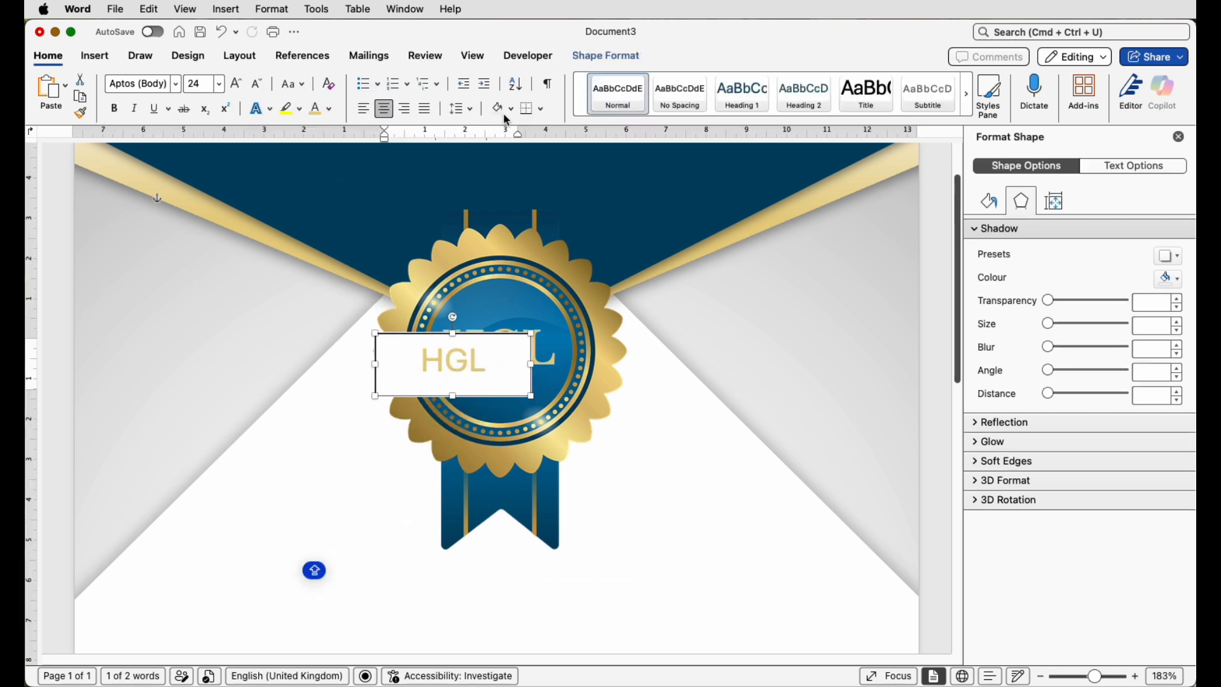
pyautogui.click(591, 57)
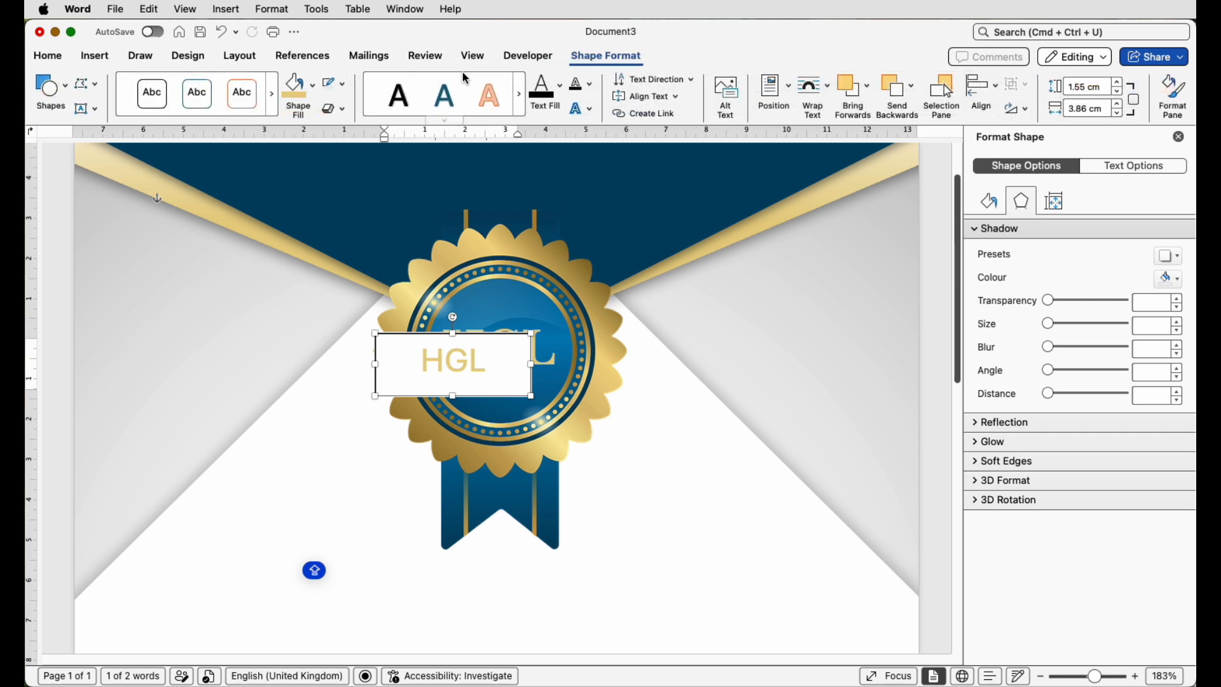
pyautogui.click(346, 88)
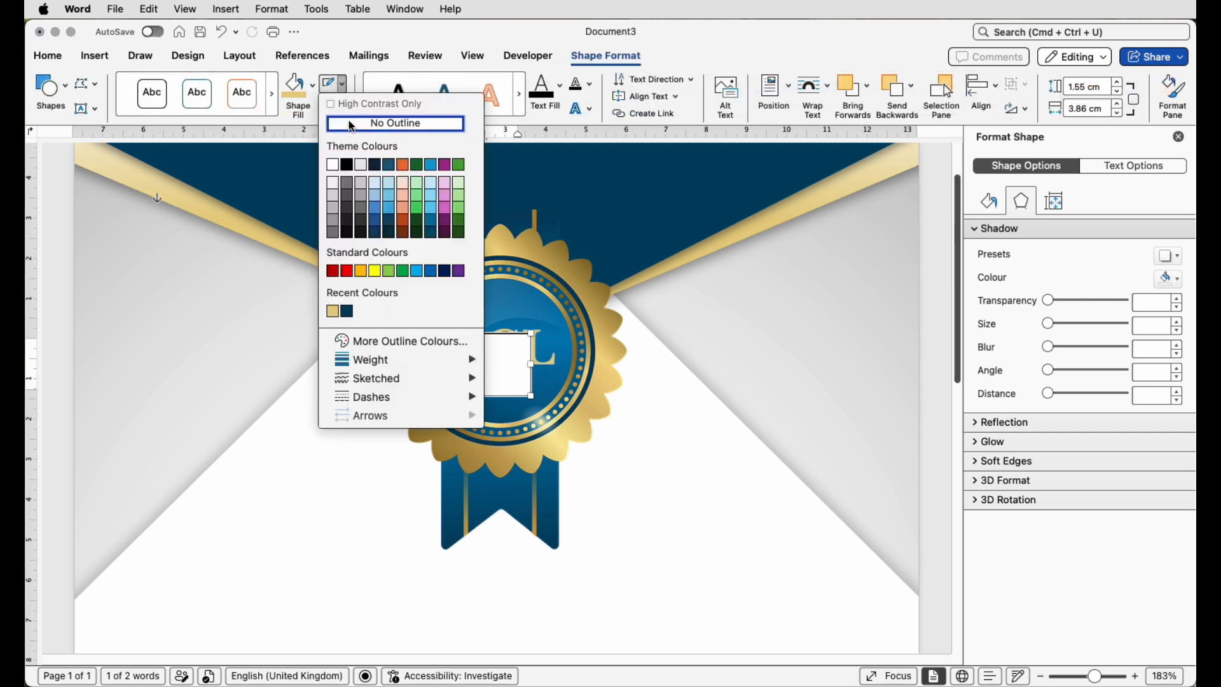
pyautogui.click(351, 122)
pyautogui.click(315, 94)
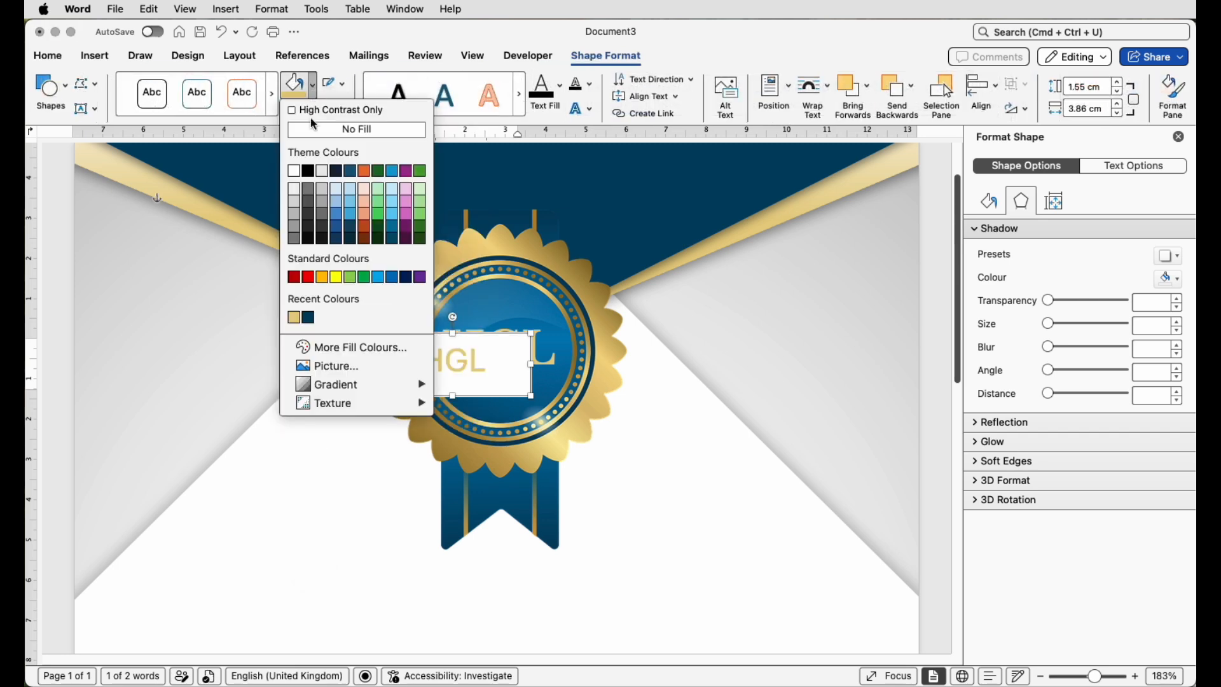
pyautogui.click(321, 128)
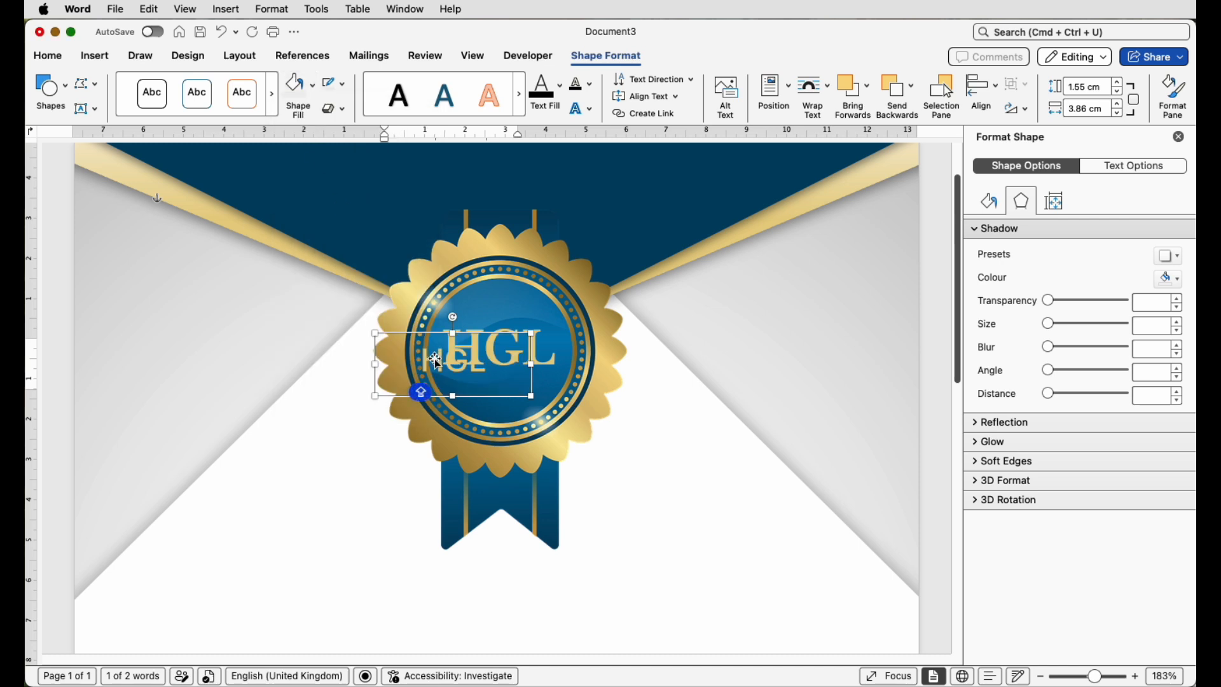
# Step: Delete the small trial "HGL" text box and check the font settings of the badge's larger "HGL" lettering
pyautogui.moveTo(409, 317); pyautogui.dragTo(481, 386)
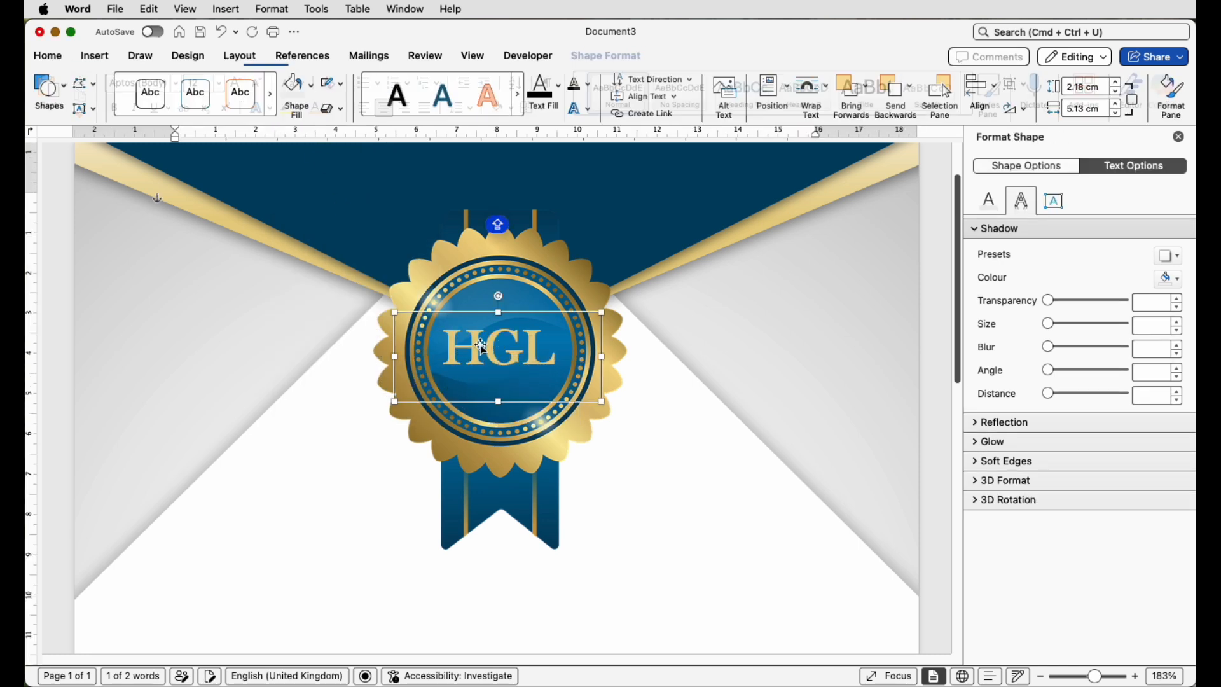
pyautogui.click(44, 56)
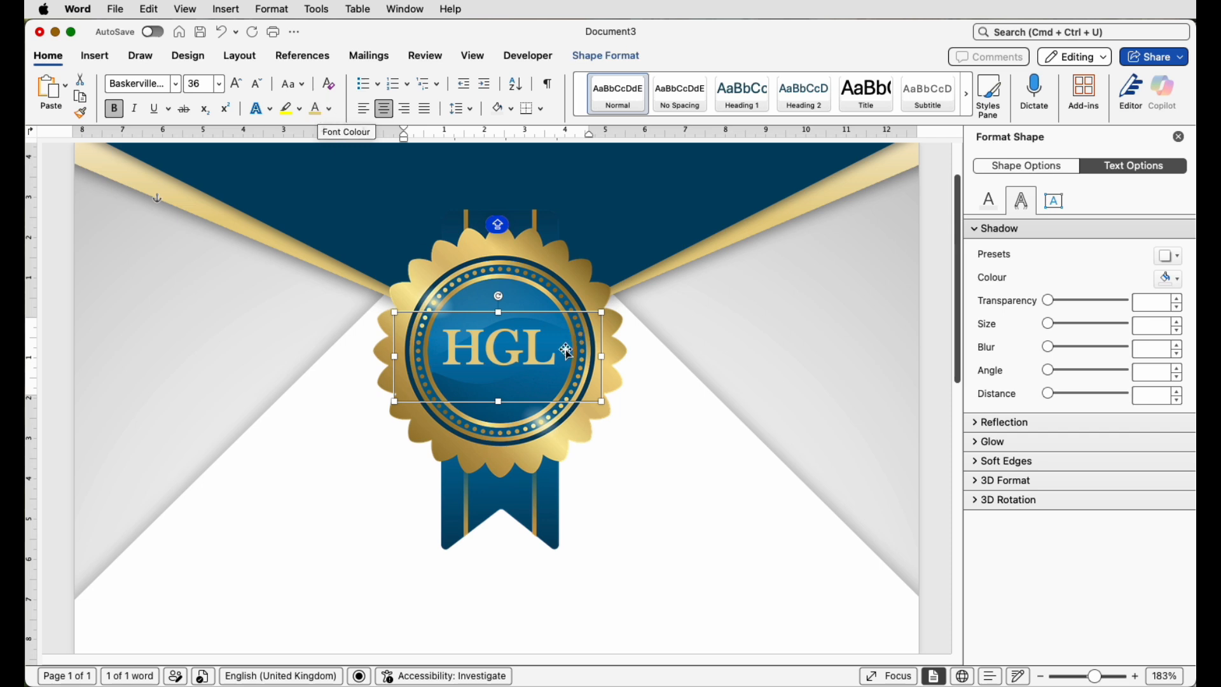
pyautogui.moveTo(510, 356); pyautogui.dragTo(512, 360)
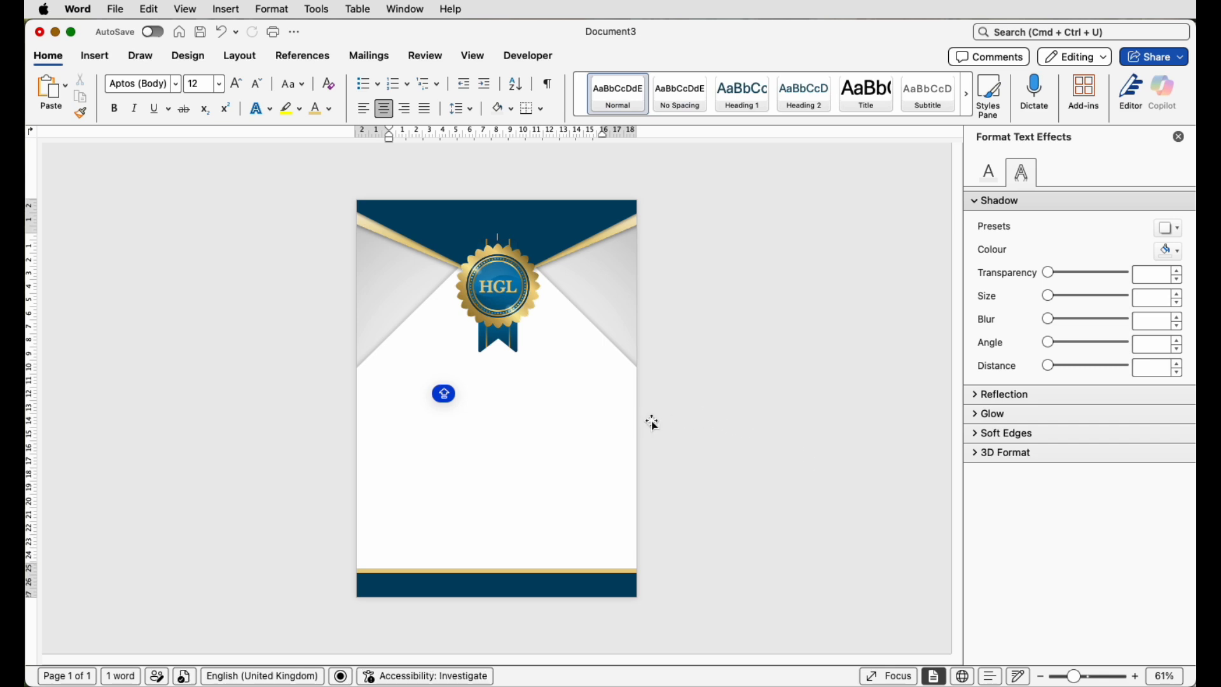
# Step: Draw a text box about 2.77 cm high and 13.34 cm wide below the badge, with no outline and no fill
pyautogui.click(94, 57)
pyautogui.click(919, 87)
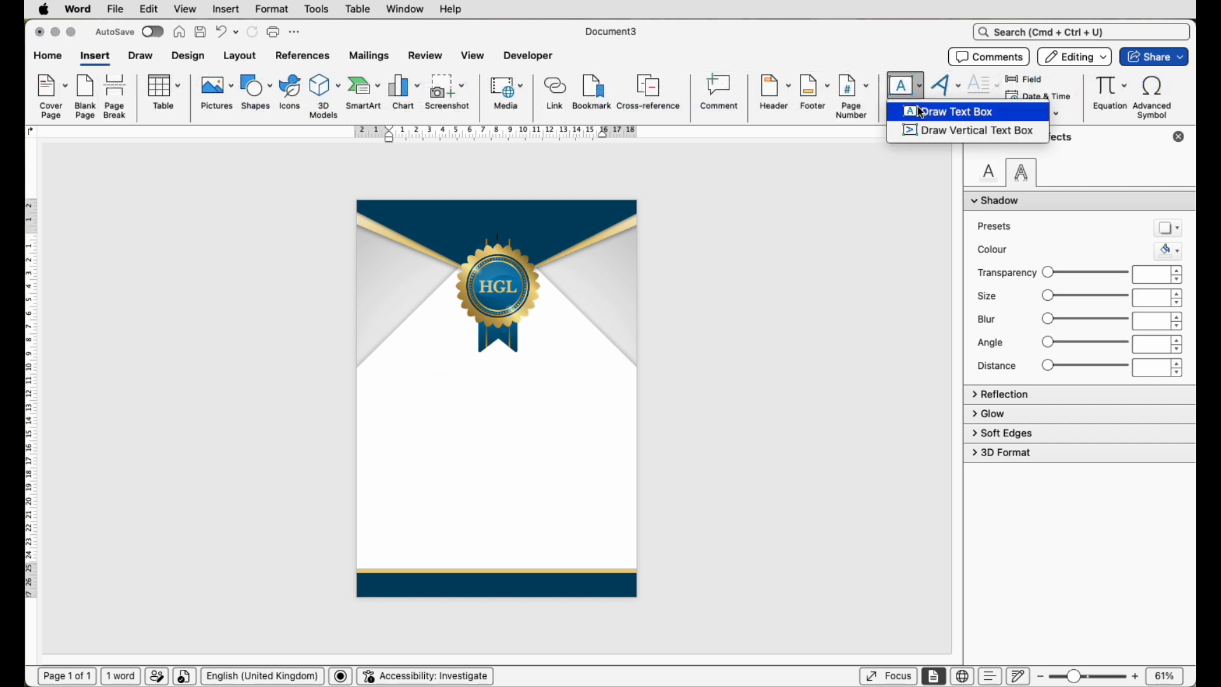
pyautogui.click(921, 113)
pyautogui.moveTo(411, 368); pyautogui.dragTo(590, 405)
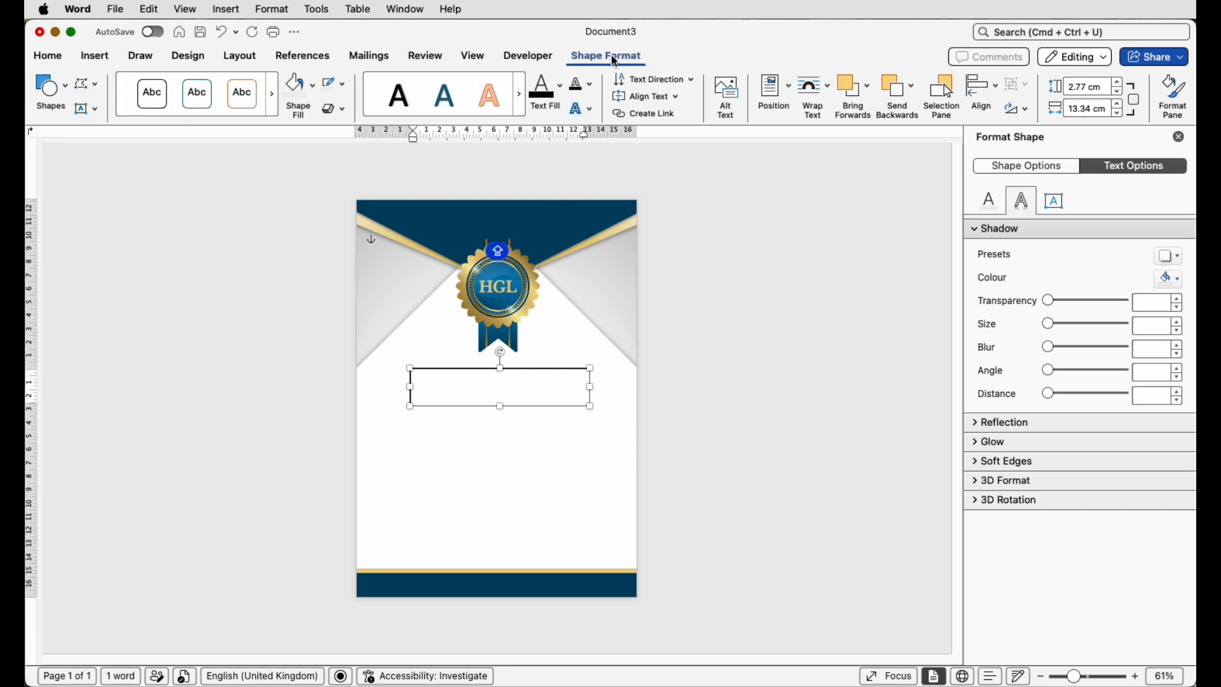
pyautogui.click(342, 83)
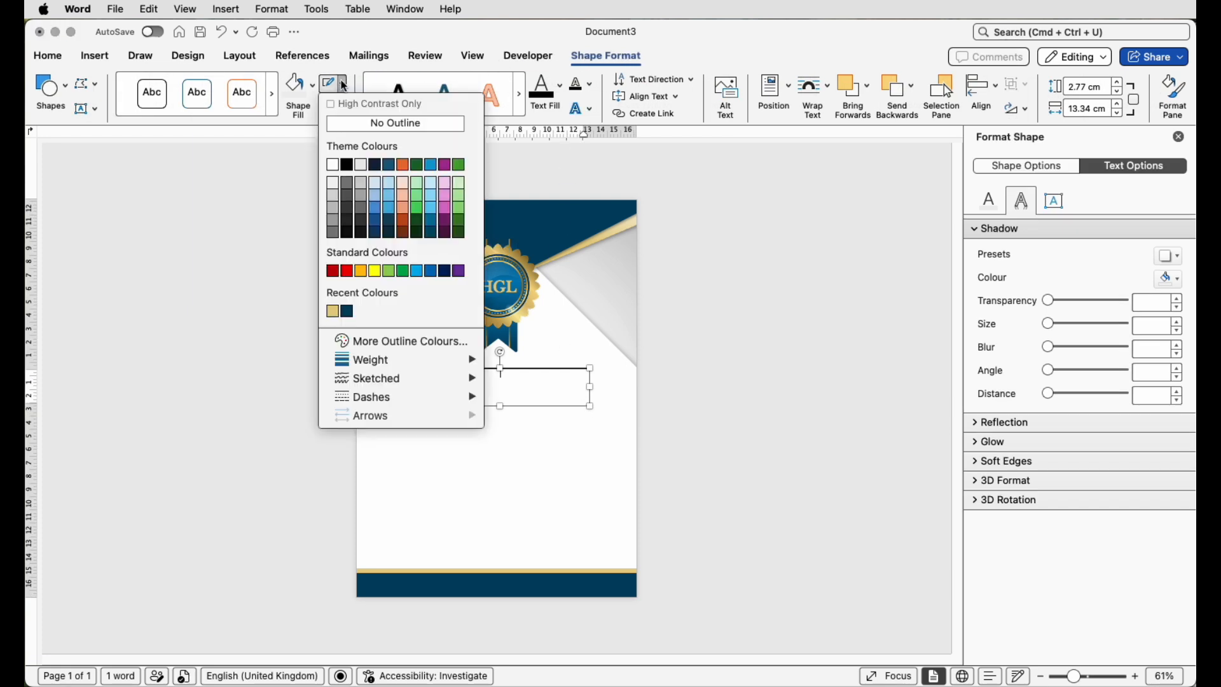
pyautogui.click(352, 125)
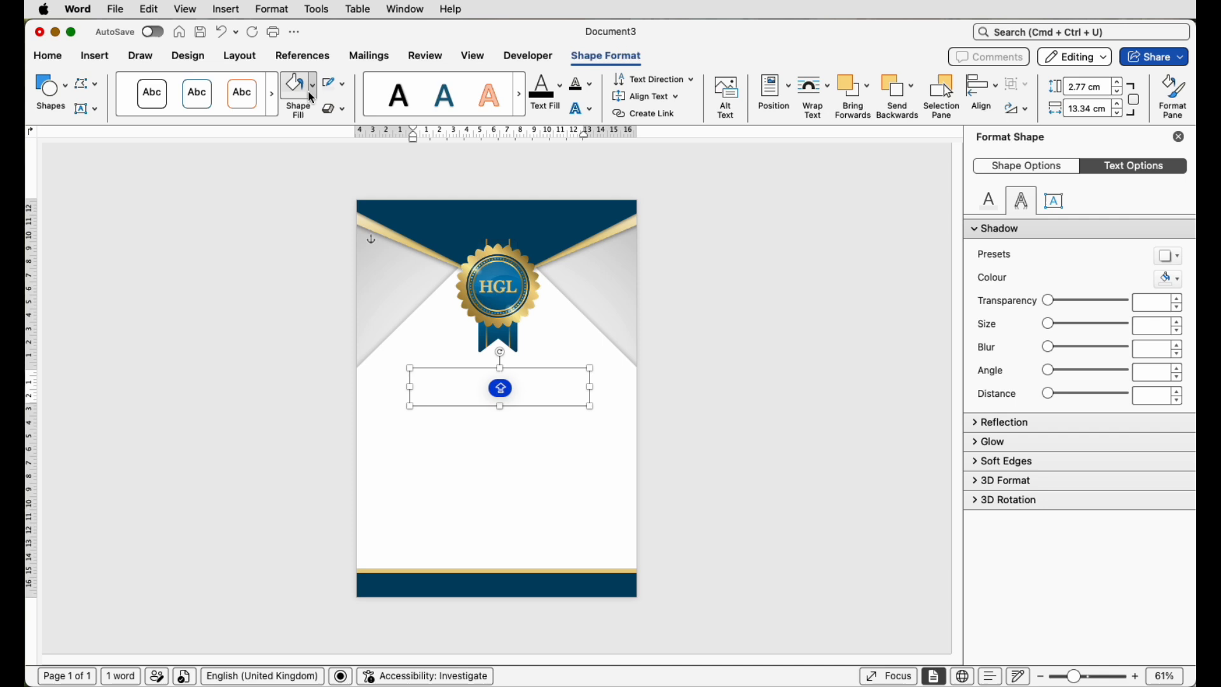
pyautogui.click(313, 90)
pyautogui.click(313, 131)
# Step: Enter "This certificate is hereby presented to" in 20 pt Baskerville Old Face and shorten the text box to about 1.21 cm high
pyautogui.moveTo(1075, 677); pyautogui.dragTo(1095, 677)
pyautogui.write('This certificate is hereby presented to')
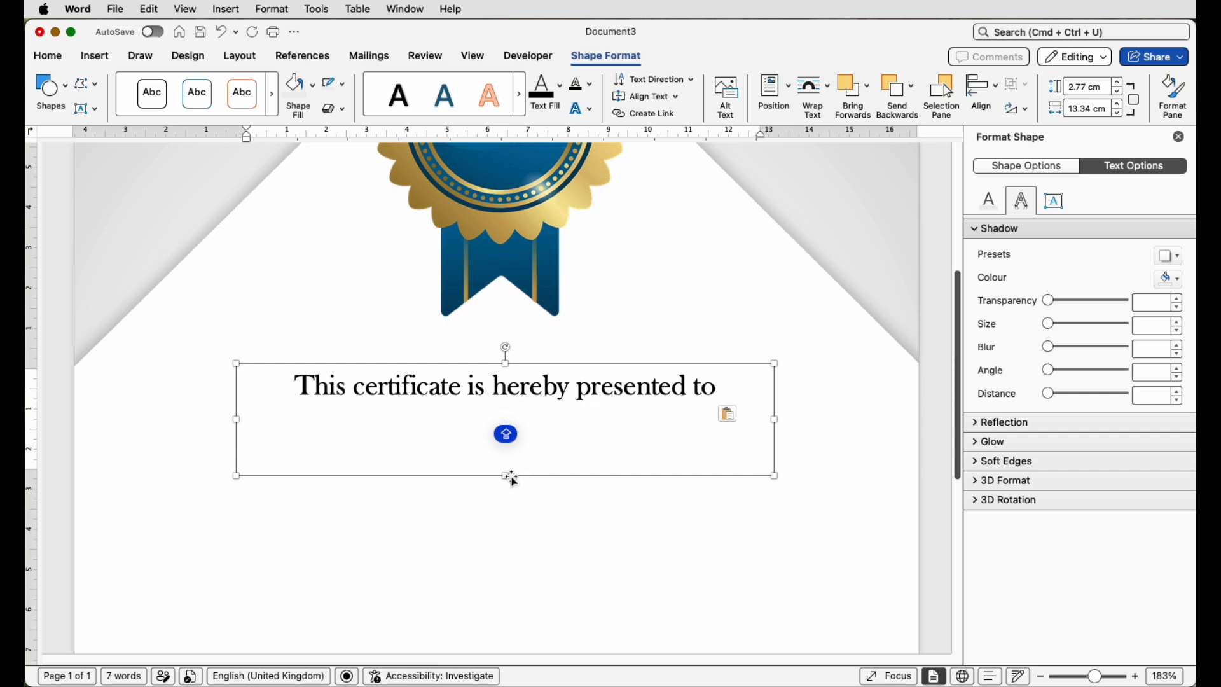
pyautogui.moveTo(509, 476); pyautogui.dragTo(512, 413)
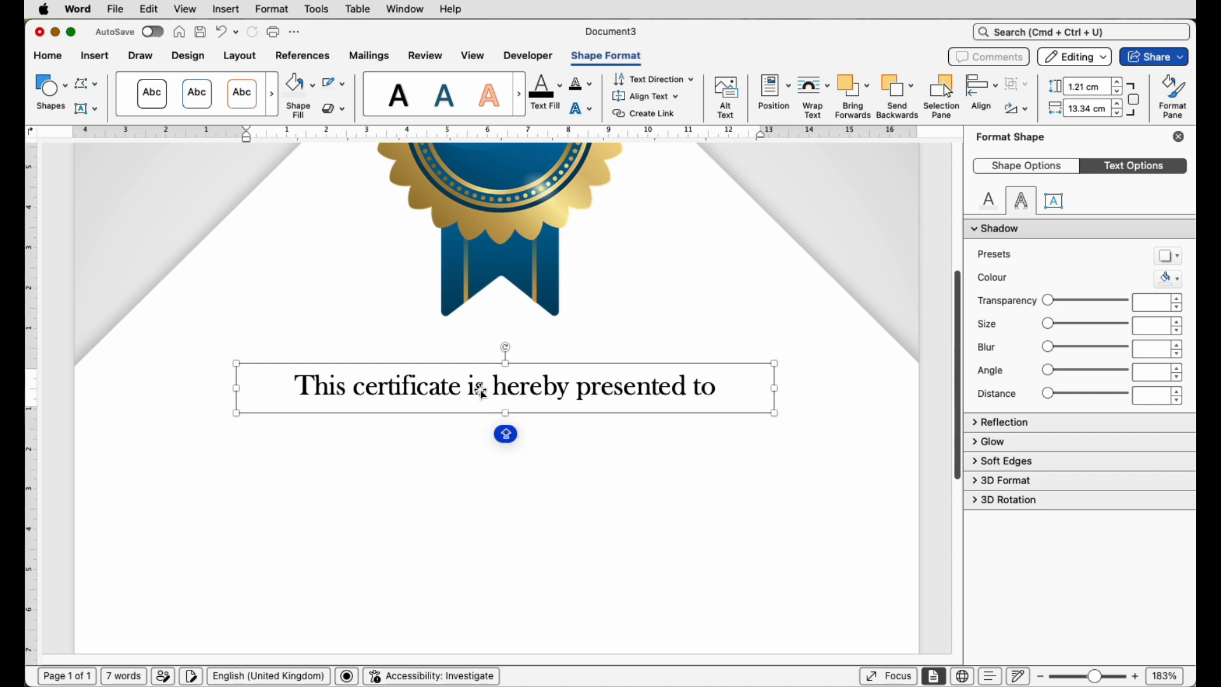
pyautogui.click(46, 59)
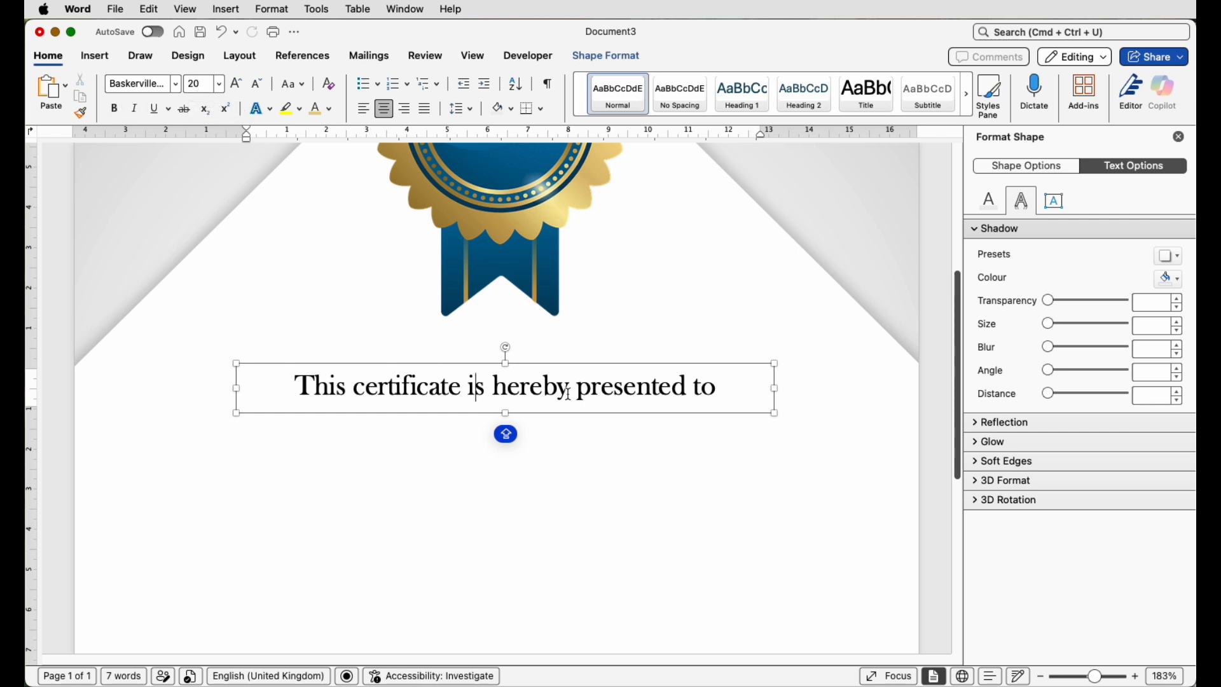
pyautogui.click(559, 444)
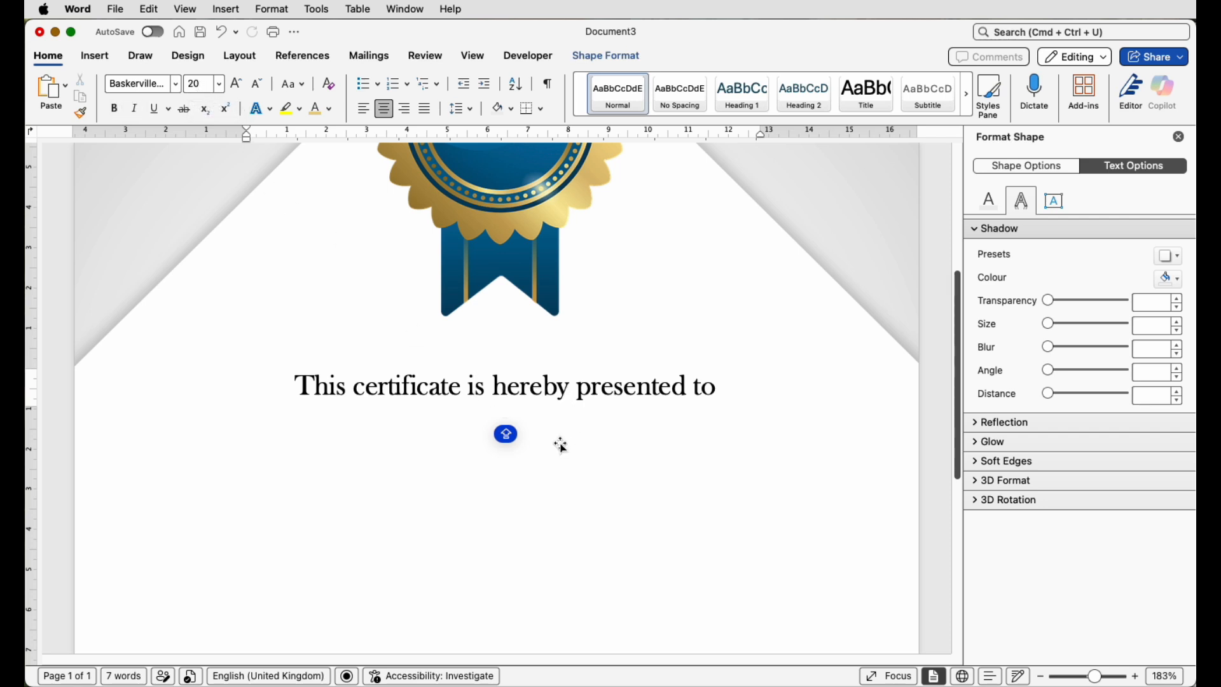
# Step: Duplicate the "This certificate is hereby presented to" text box three times, stacking the copies beneath the original
pyautogui.click(561, 393)
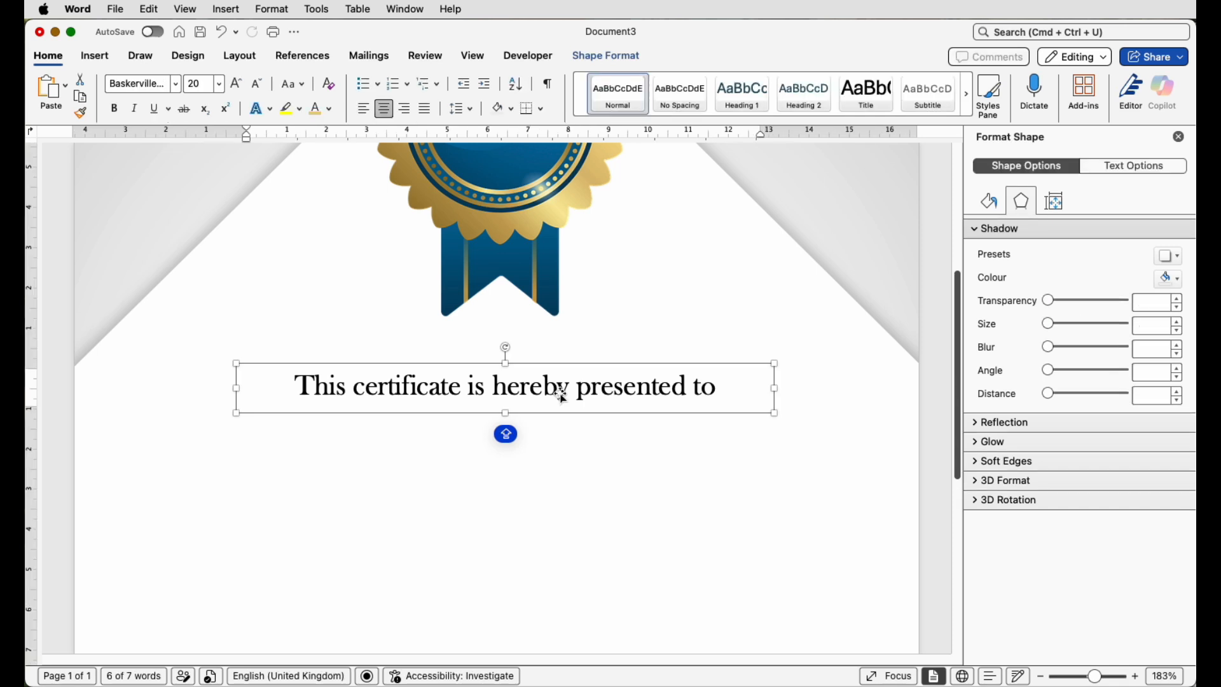
pyautogui.moveTo(562, 396); pyautogui.dragTo(557, 604)
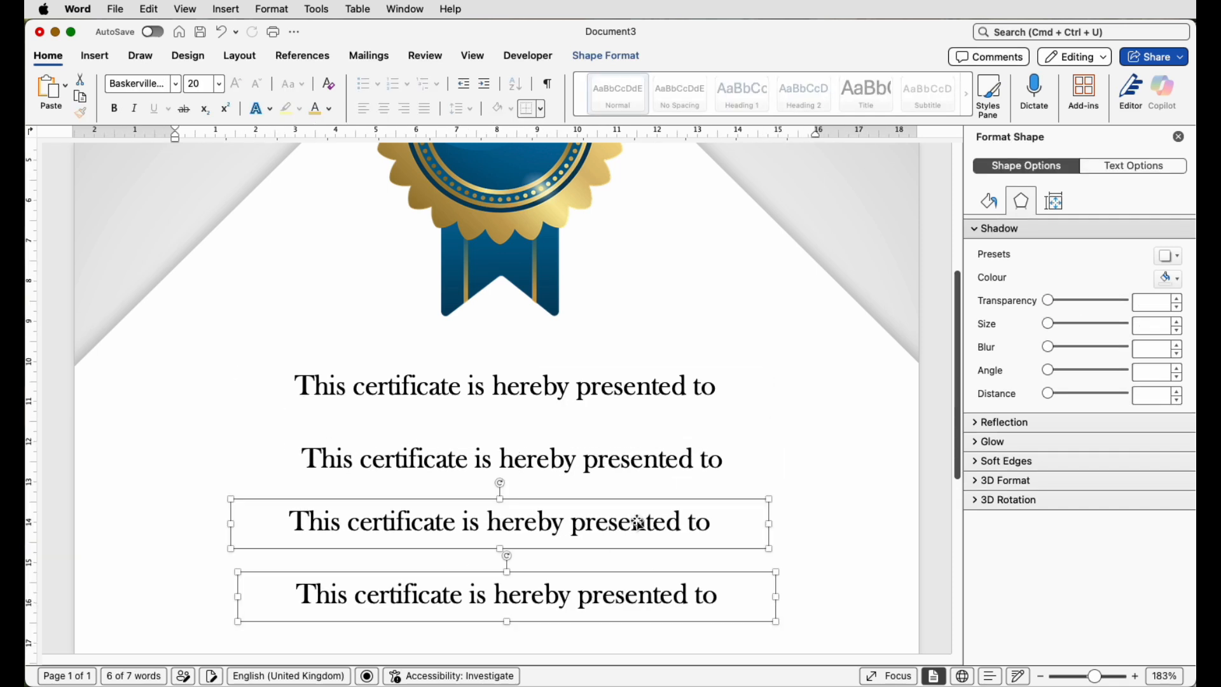
pyautogui.click(751, 465)
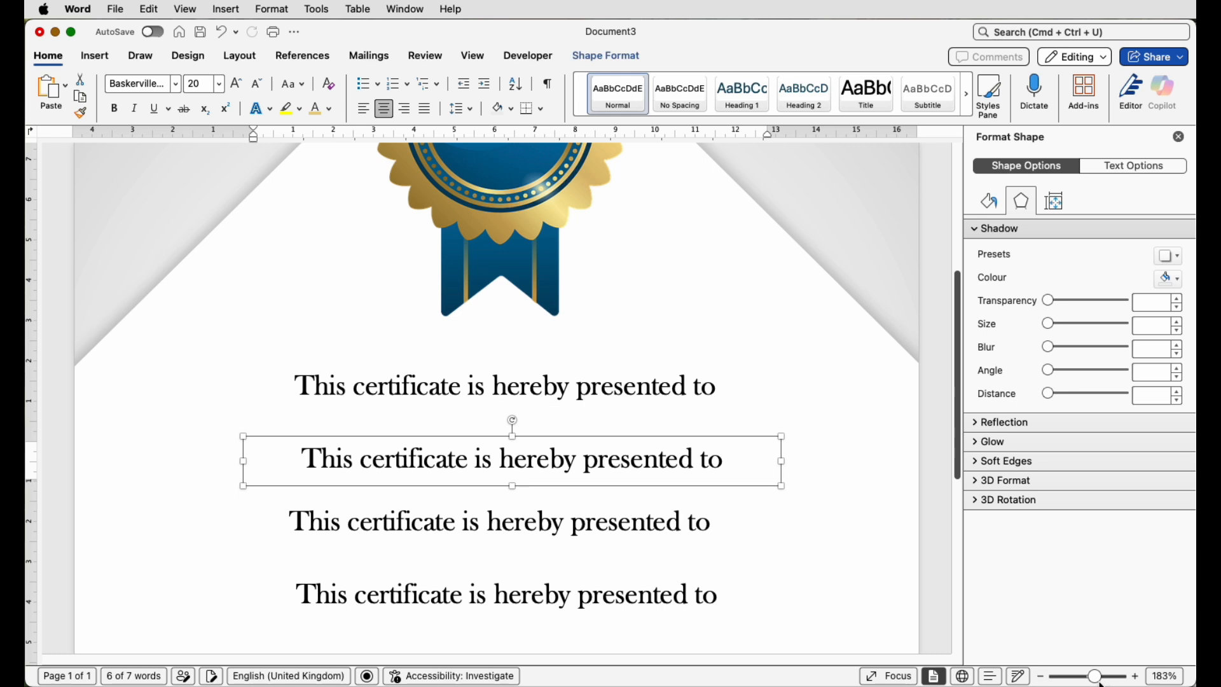
# Step: Move the two lowest text copies down above the footer, offset to either side, and duplicate the two upper lines into the gap
pyautogui.moveTo(1095, 678); pyautogui.dragTo(1080, 680)
pyautogui.moveTo(484, 466); pyautogui.dragTo(426, 587)
pyautogui.moveTo(497, 436); pyautogui.dragTo(549, 563)
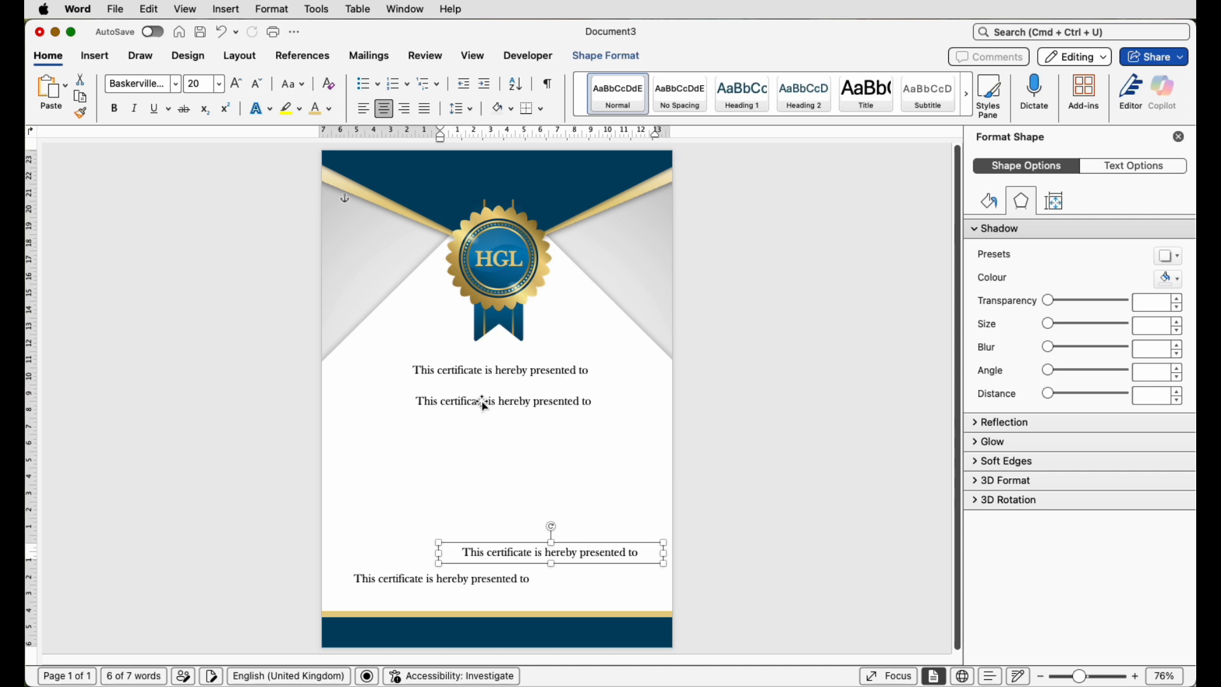
pyautogui.moveTo(484, 404); pyautogui.dragTo(493, 490)
# Step: Replace the text of the second line below the badge with the recipient's full name in capitals
pyautogui.click(515, 408)
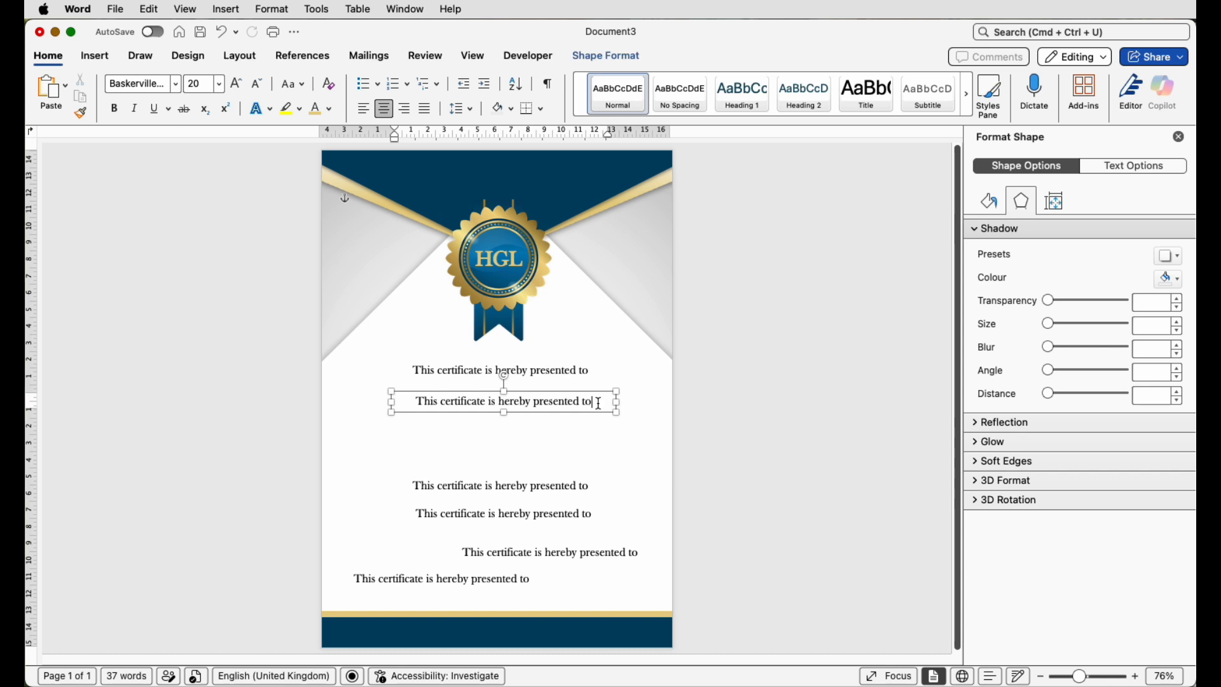
pyautogui.moveTo(599, 402); pyautogui.dragTo(428, 402)
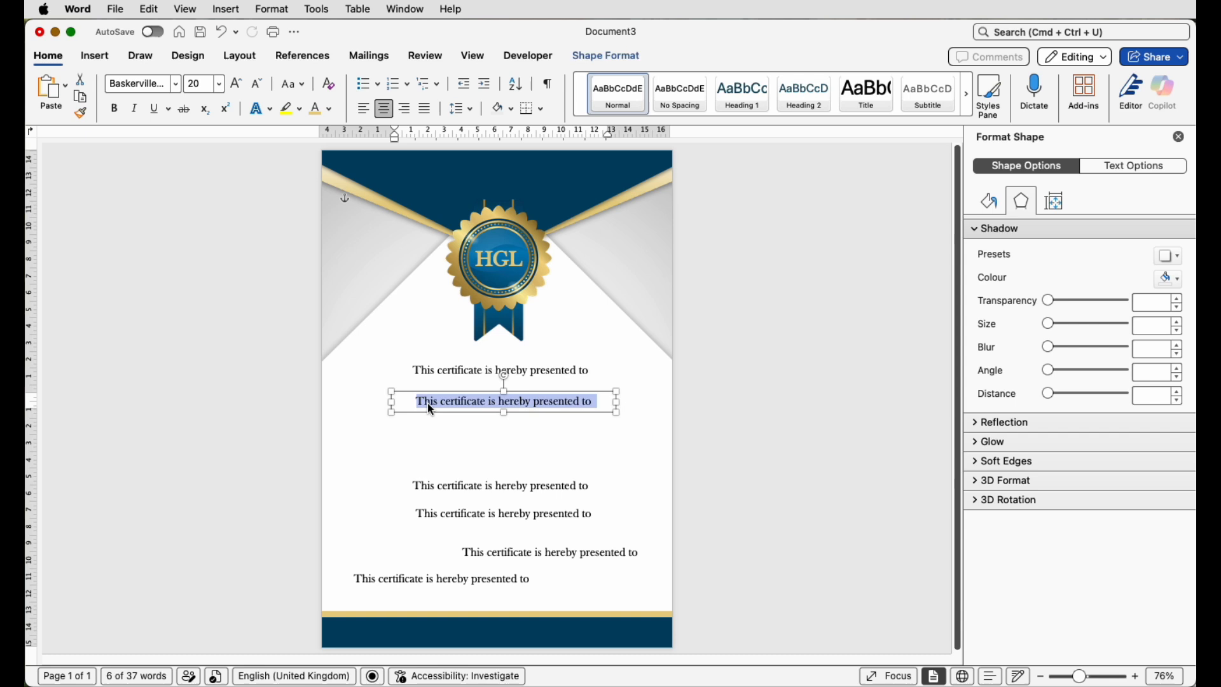
pyautogui.write('FELICITY BROWN')
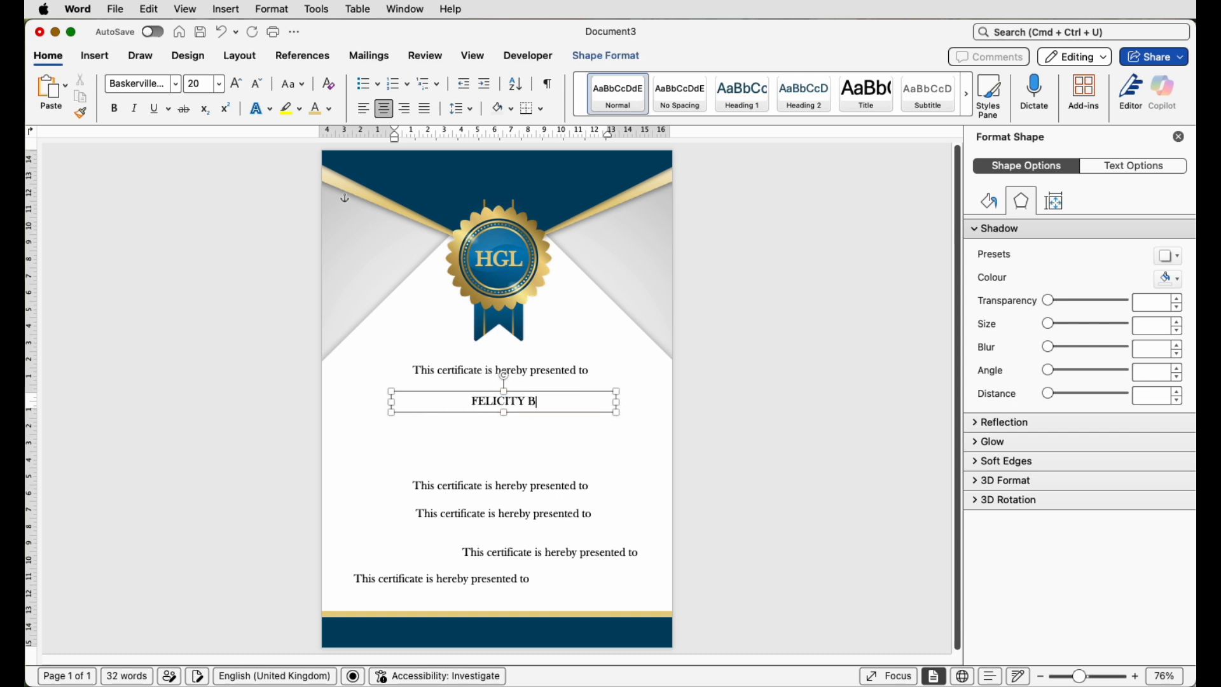
# Step: Set the recipient name's font to Apple Chancery
pyautogui.scroll(5, 427, 403)
pyautogui.tripleClick(442, 413)
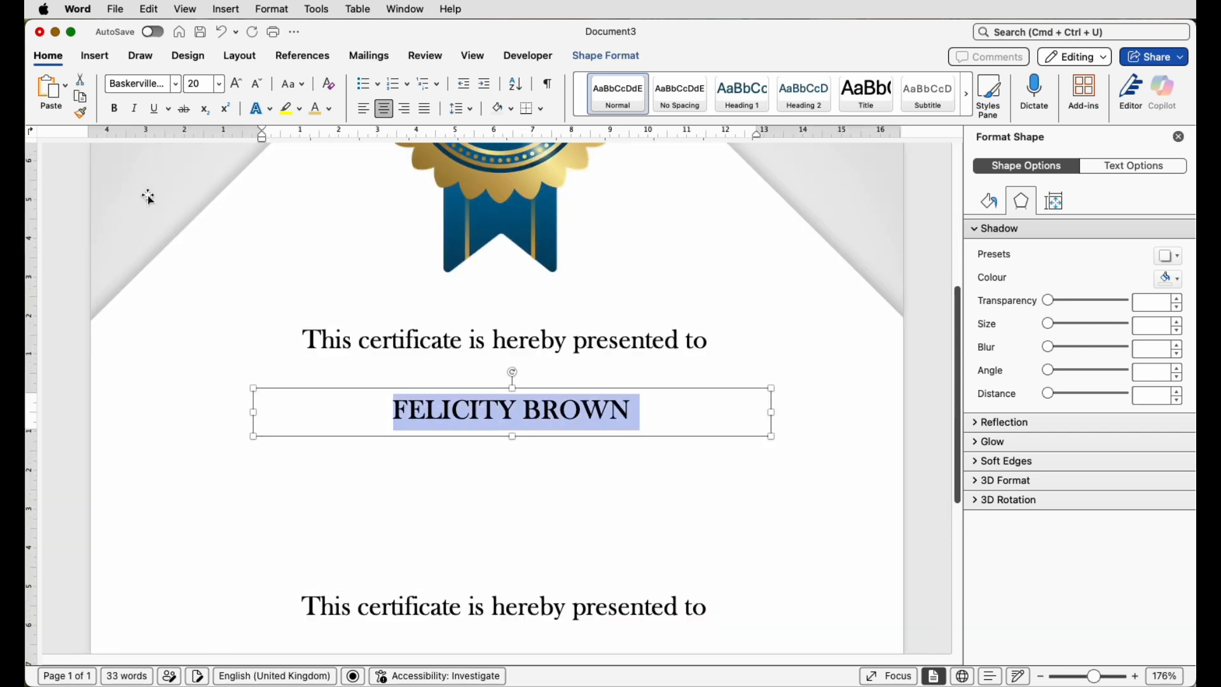
pyautogui.click(175, 84)
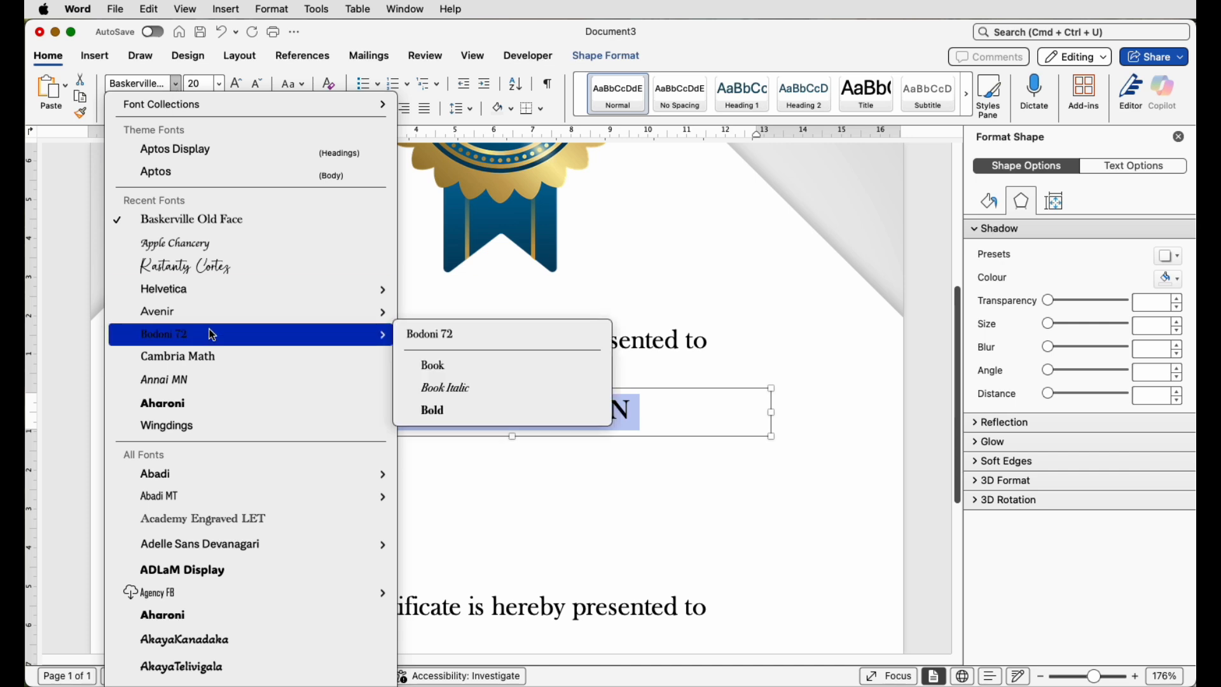
pyautogui.scroll(-10, 212, 335)
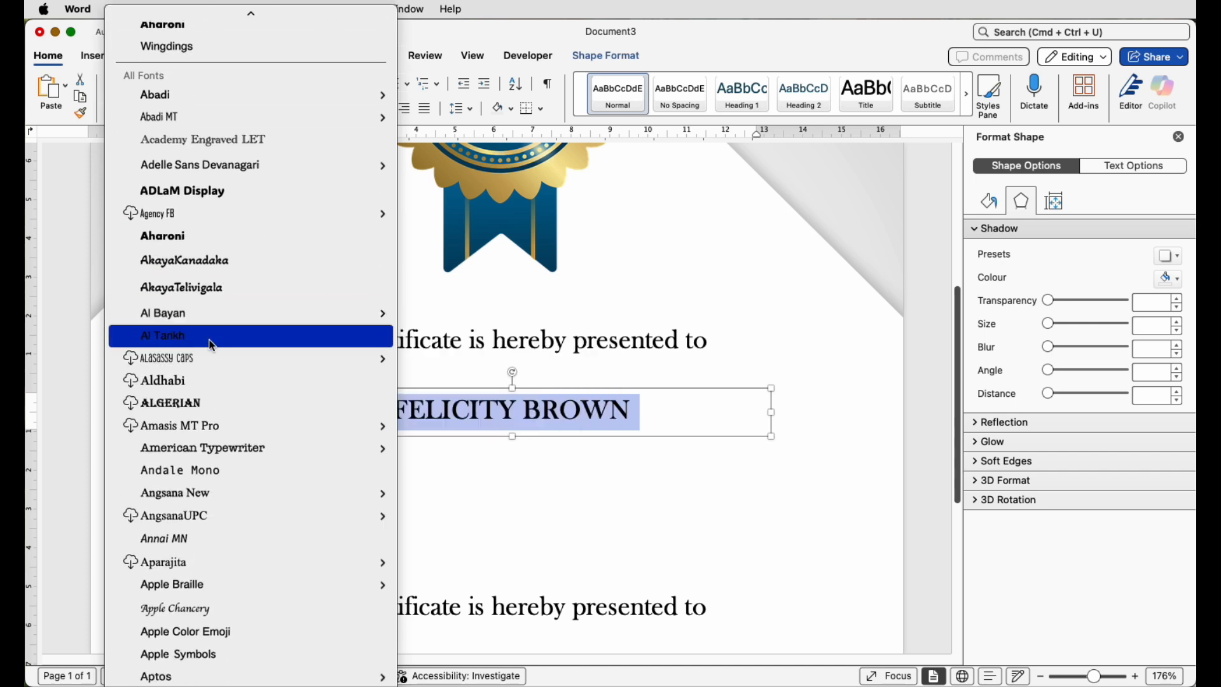
pyautogui.click(208, 602)
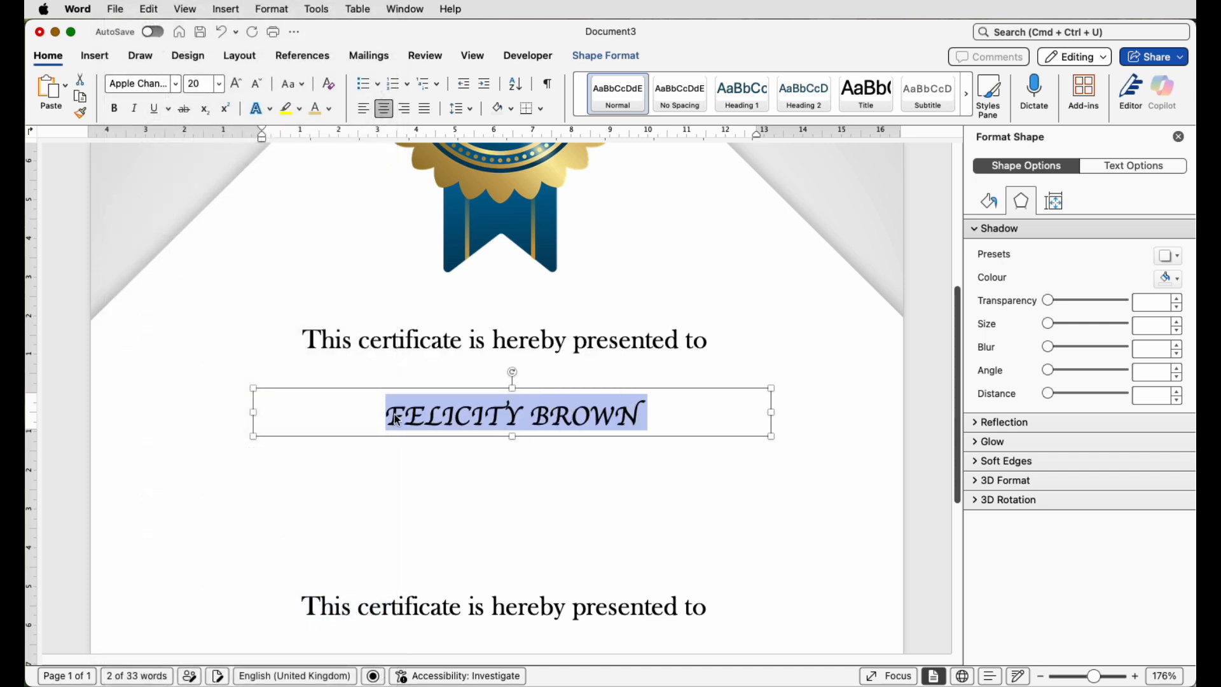
# Step: Change the recipient's name to Capitalise Each Word and enlarge it to 48 pt
pyautogui.click(304, 85)
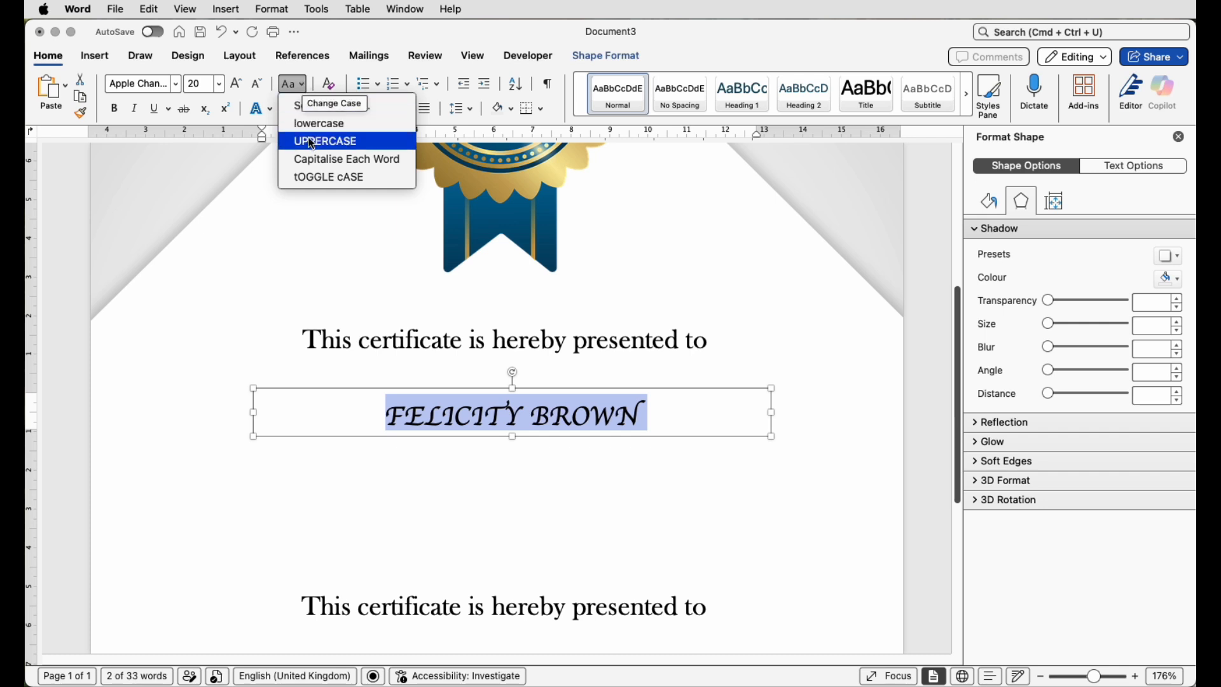
pyautogui.click(312, 164)
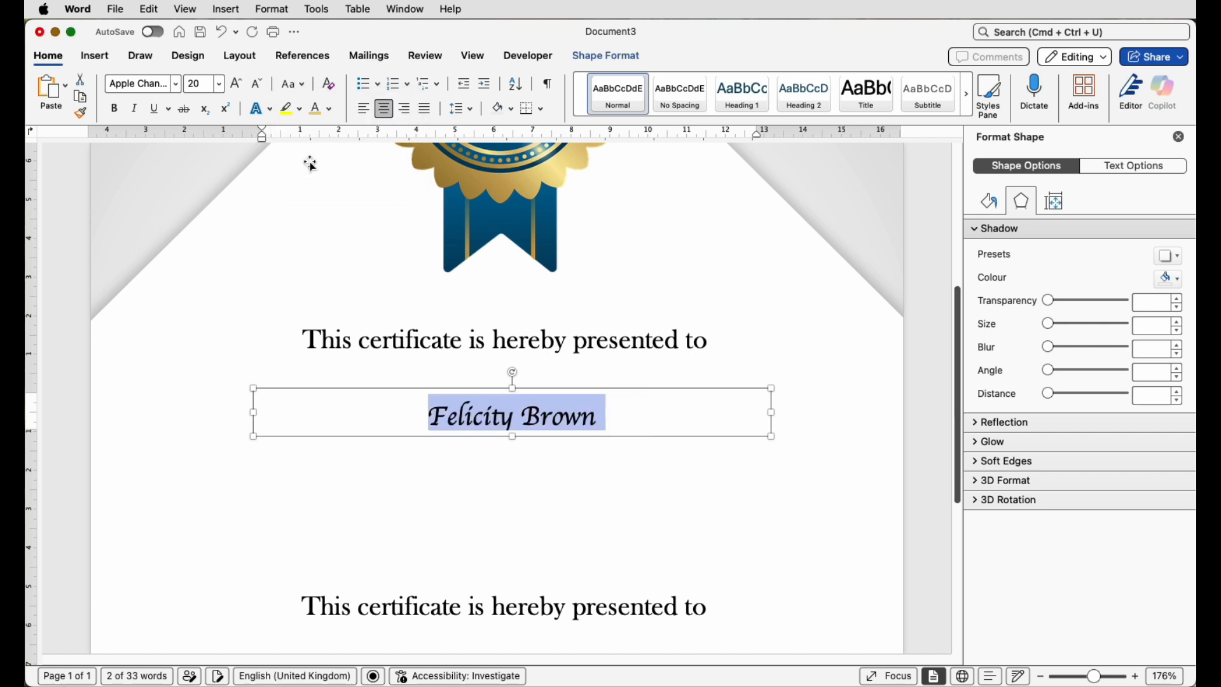
pyautogui.click(238, 86)
pyautogui.click(238, 86)
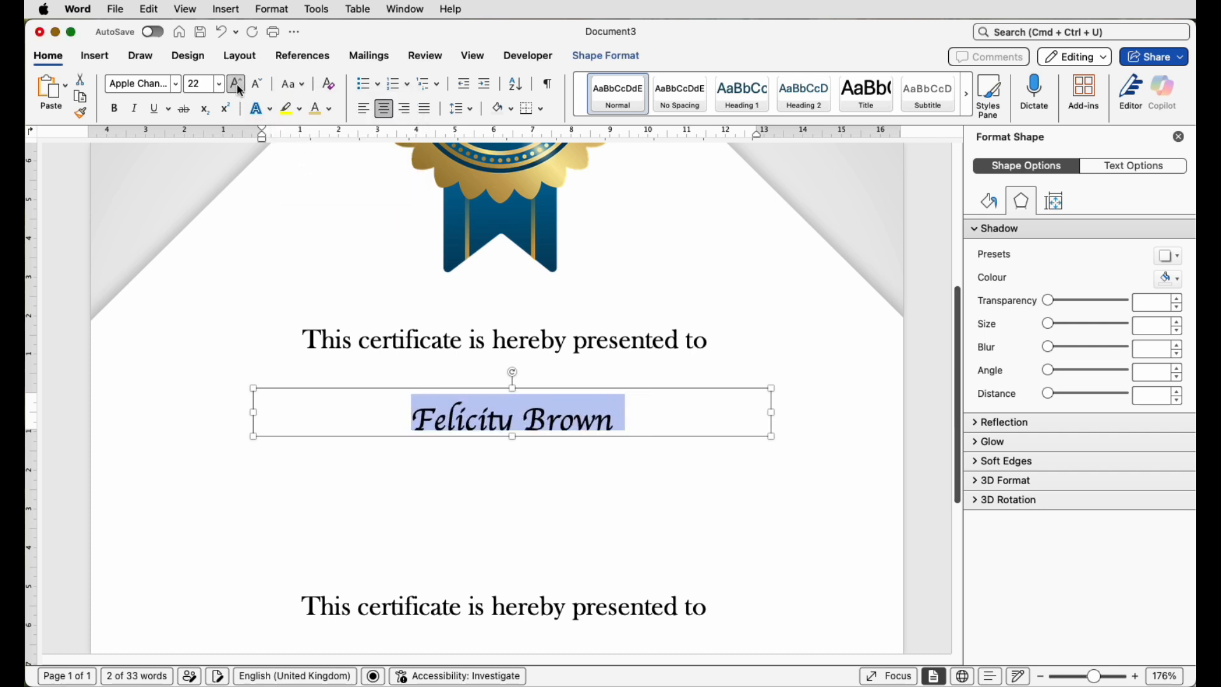
pyautogui.click(238, 87)
pyautogui.click(238, 86)
pyautogui.click(238, 87)
pyautogui.click(238, 86)
# Step: Position the enlarged recipient name box just below the presentation line and centre it horizontally
pyautogui.moveTo(555, 453); pyautogui.dragTo(538, 419)
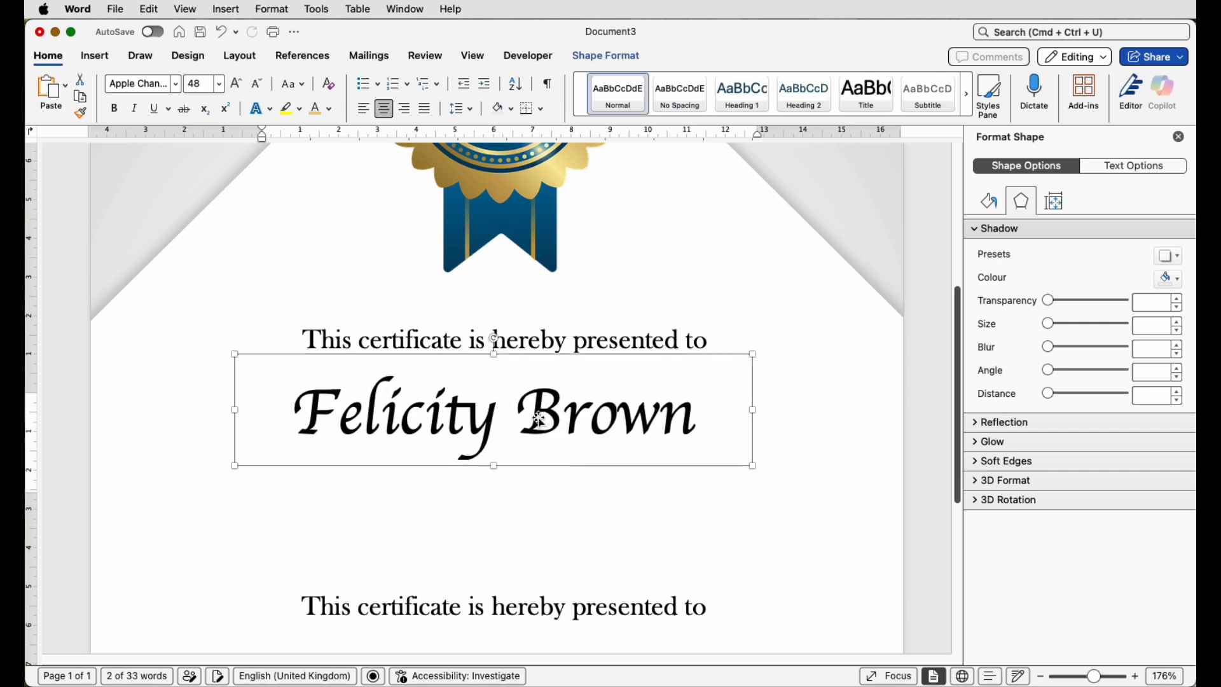
pyautogui.click(645, 59)
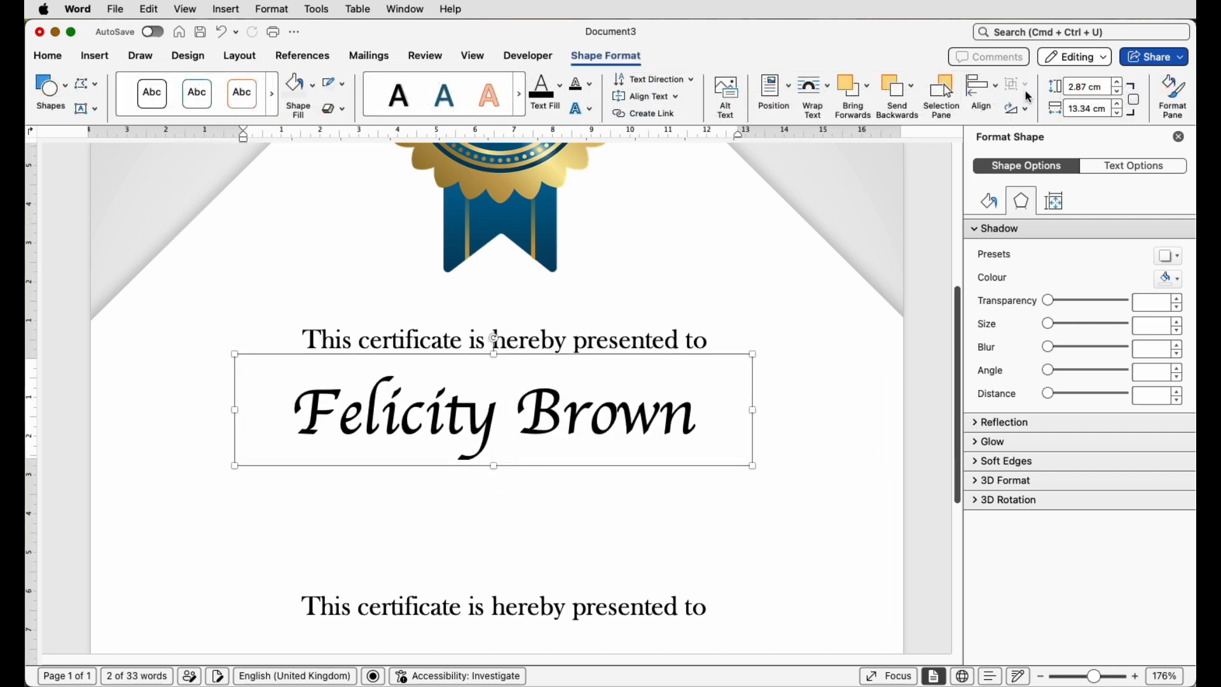
pyautogui.click(983, 85)
pyautogui.click(1004, 148)
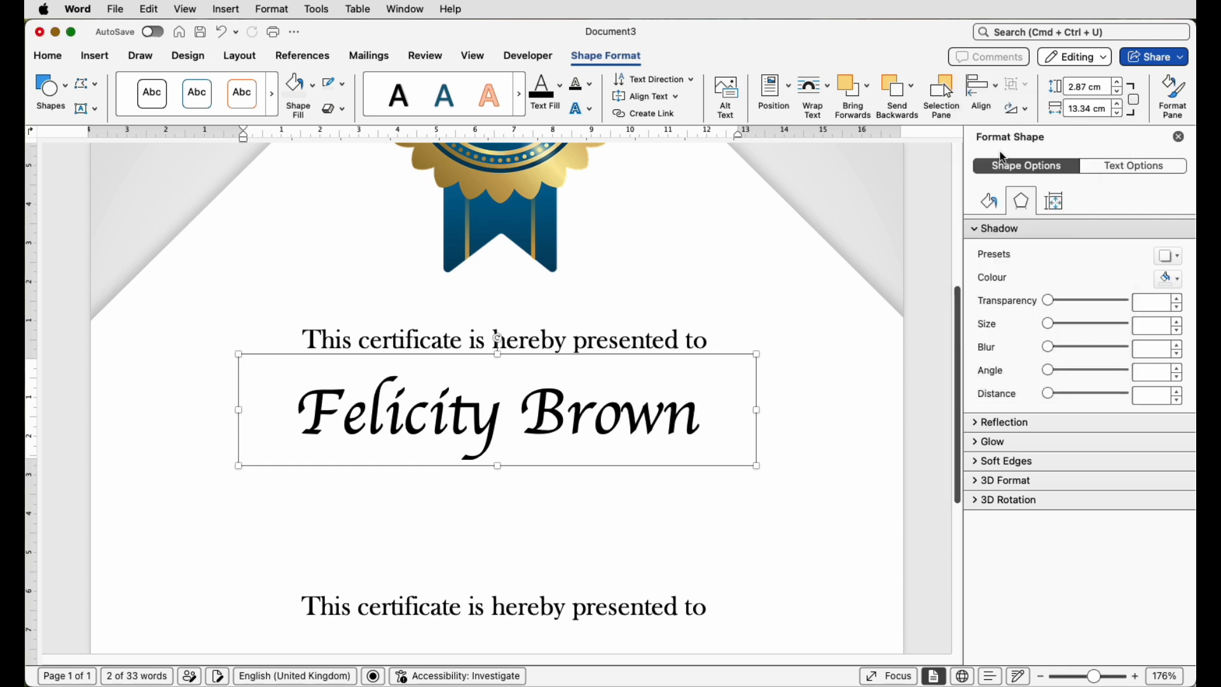
pyautogui.click(823, 378)
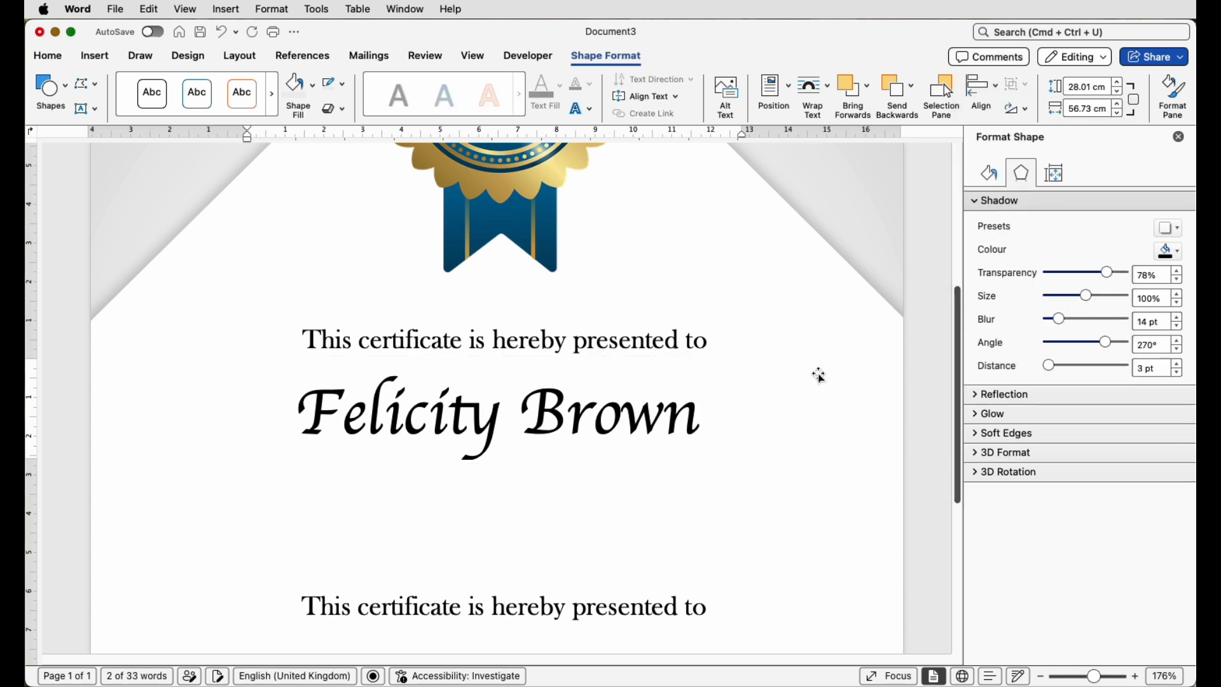
# Step: Draw a straight horizontal line about 11.33 cm long beneath the recipient's name
pyautogui.click(743, 372)
pyautogui.click(507, 517)
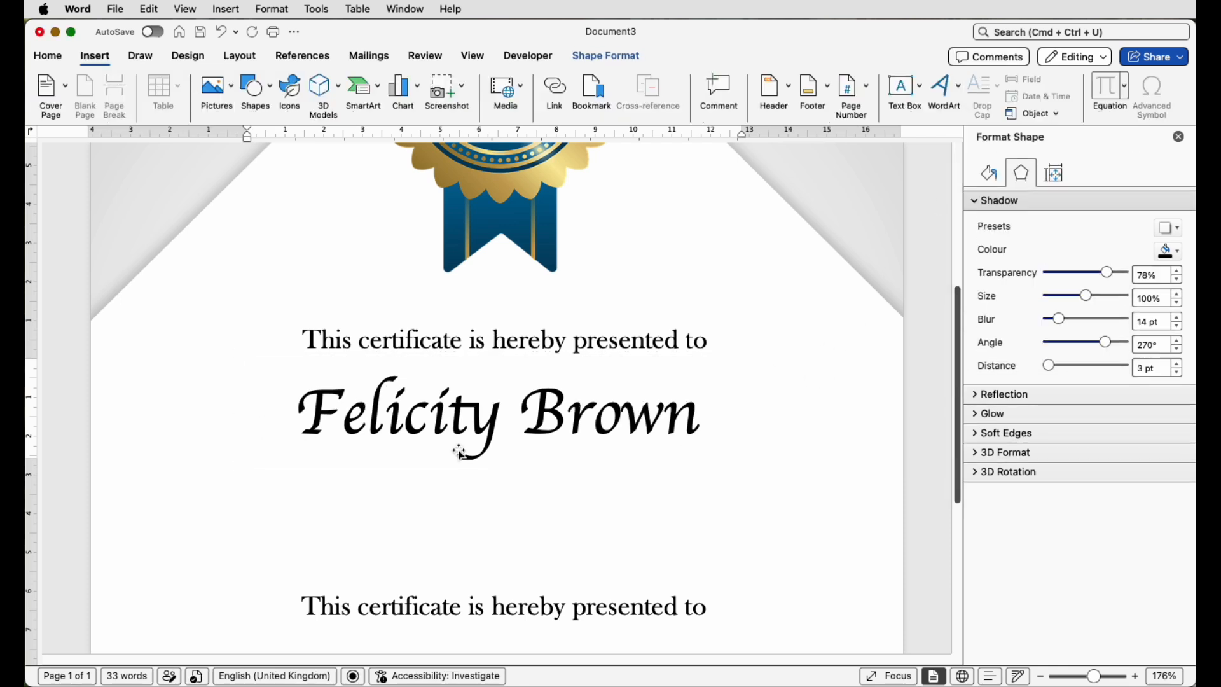
pyautogui.click(251, 89)
pyautogui.click(256, 224)
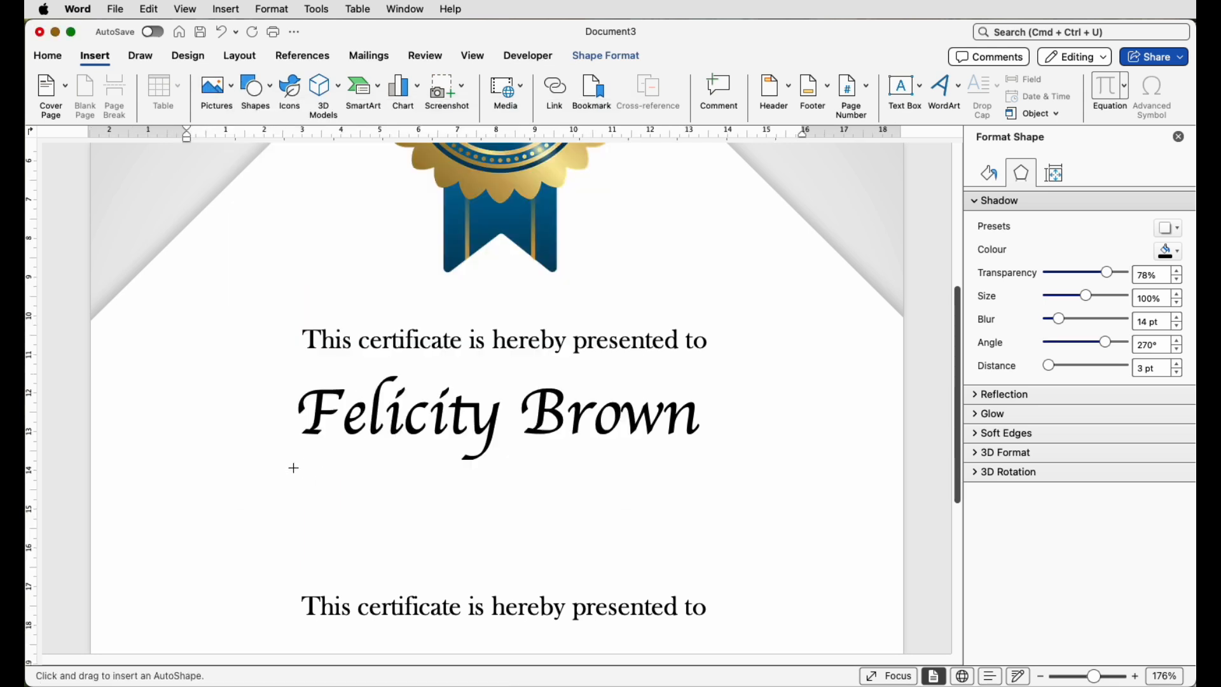
pyautogui.moveTo(282, 447); pyautogui.dragTo(722, 461)
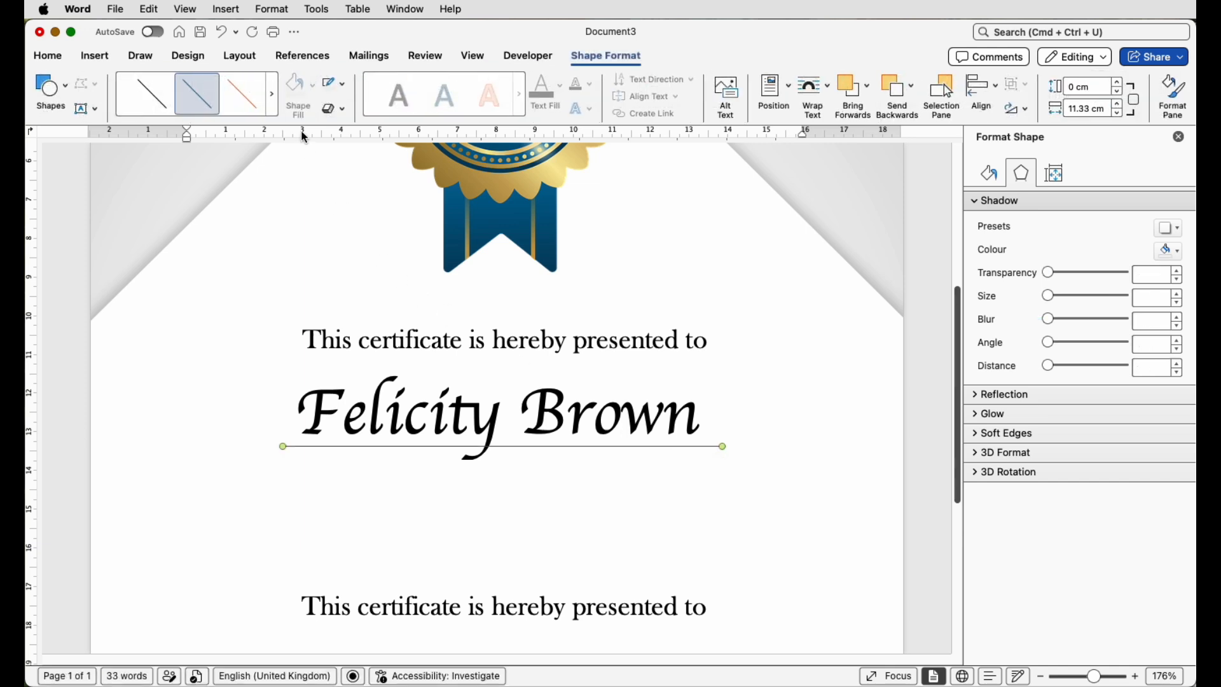
# Step: Format the line under the recipient's name as 1 pt black and align it to the centre
pyautogui.click(342, 86)
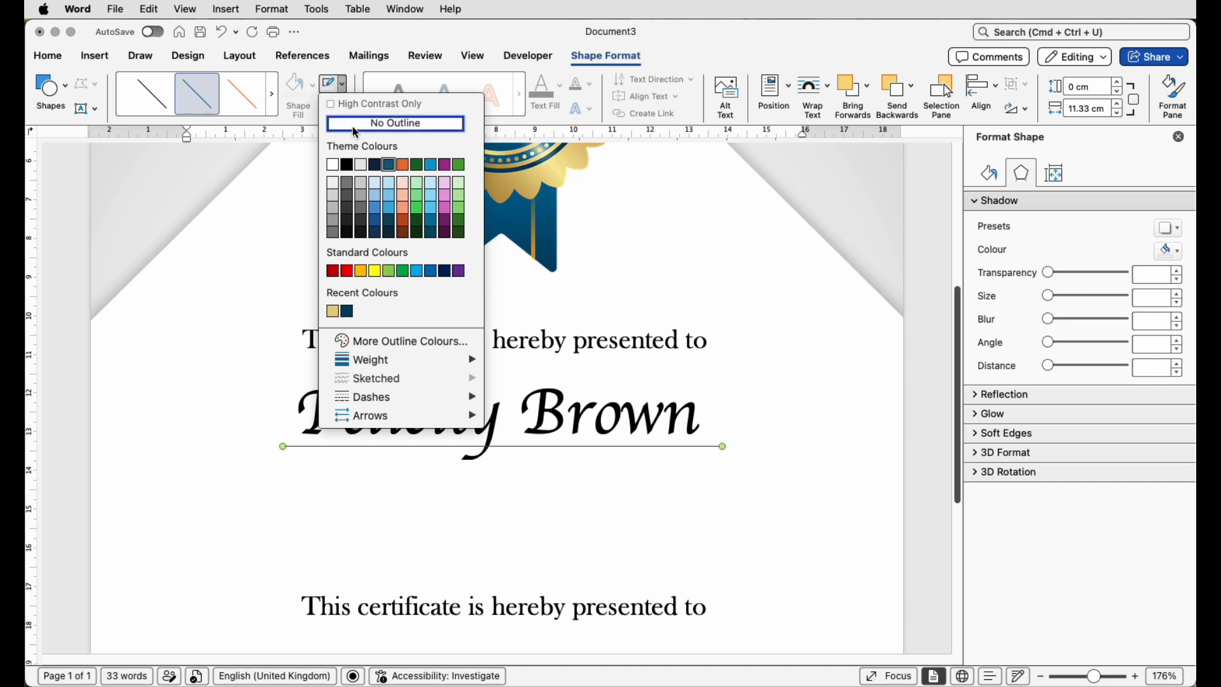
pyautogui.click(347, 167)
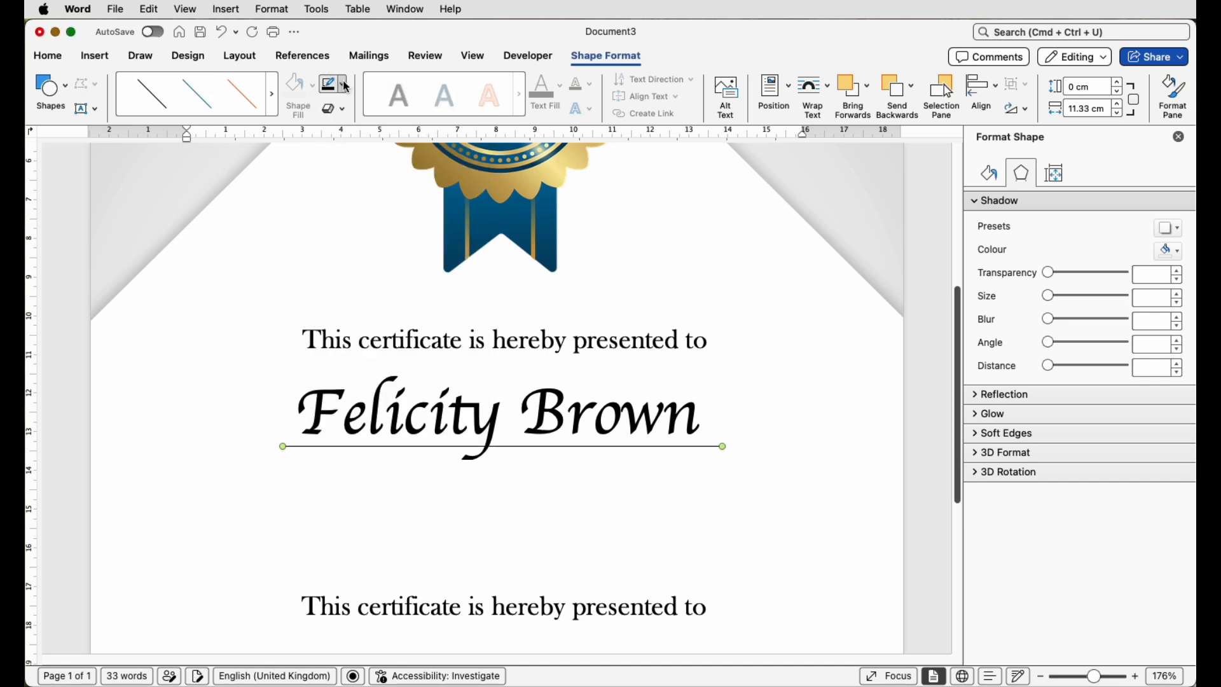
pyautogui.click(347, 88)
pyautogui.moveTo(439, 361)
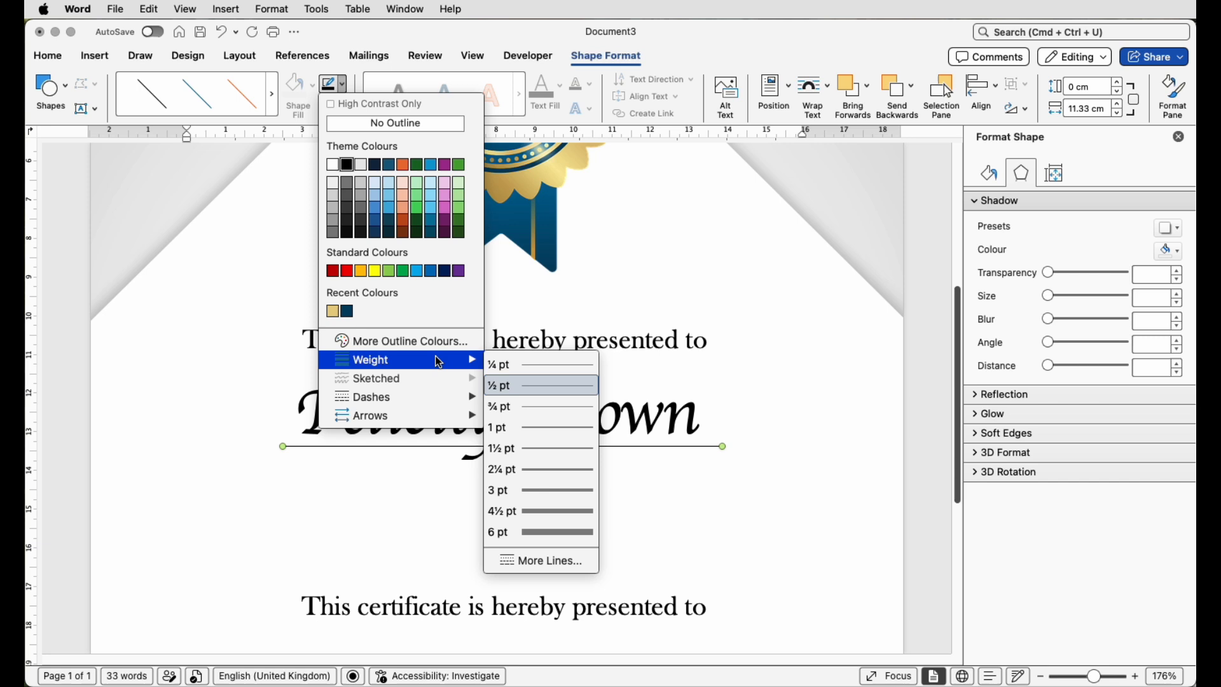
pyautogui.click(538, 428)
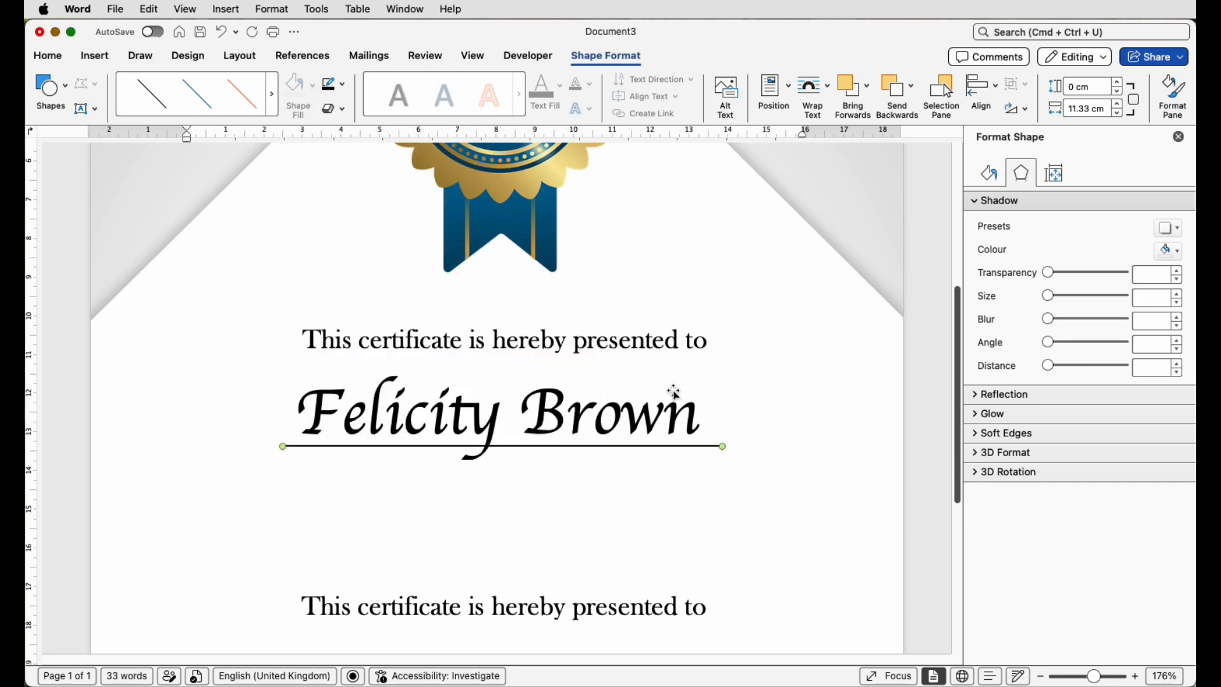
pyautogui.click(972, 105)
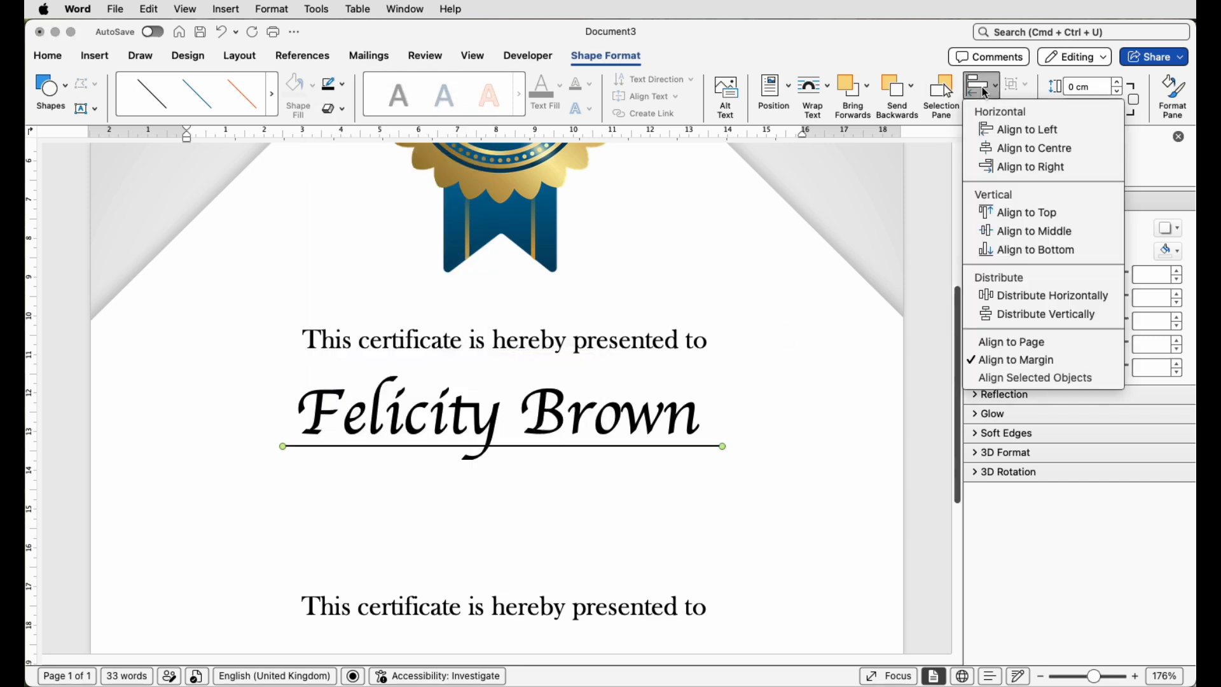
pyautogui.click(999, 153)
# Step: Move the next presentation text copy just below the name's underline and enlarge its box to about 15.28 by 2.36 cm
pyautogui.scroll(-2, 549, 584)
pyautogui.moveTo(548, 583); pyautogui.dragTo(508, 522)
pyautogui.moveTo(753, 476); pyautogui.dragTo(829, 475)
pyautogui.moveTo(609, 482); pyautogui.dragTo(580, 478)
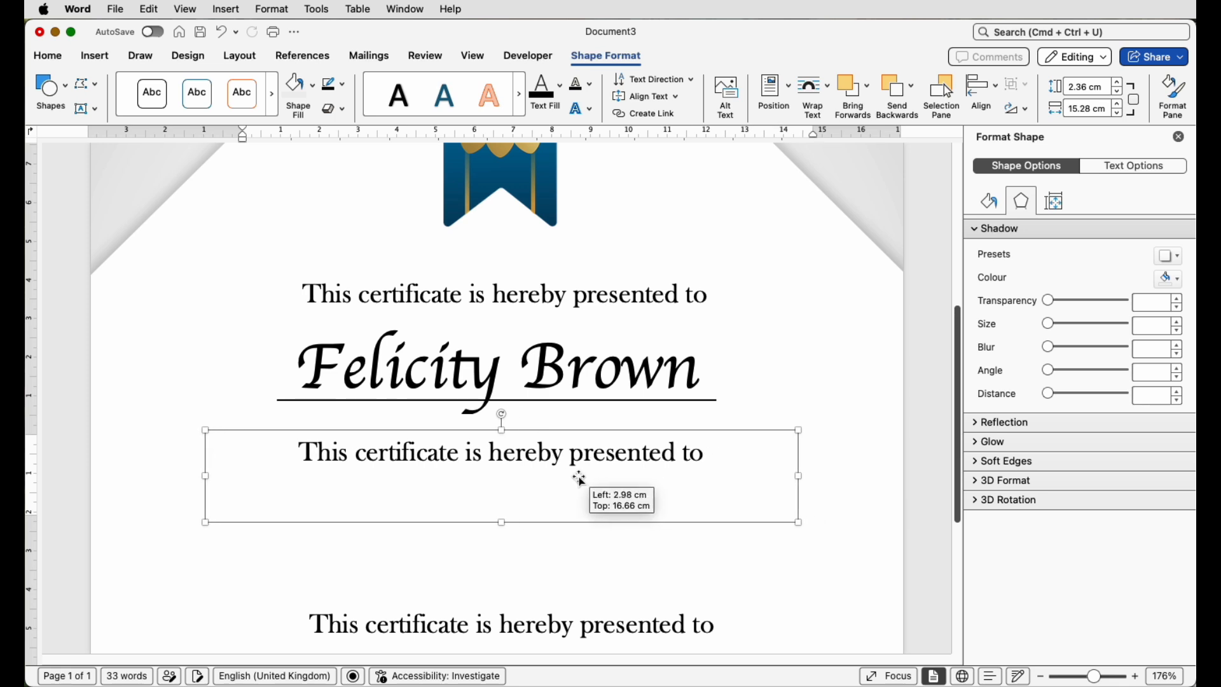
# Step: Replace its text with "In sincere appreciation of your valuable contributions, support, and dedication." and shorten the box to about 1.98 cm high
pyautogui.tripleClick(636, 460)
pyautogui.write('In sincere appreciation of your valuable contributions, support, and dedication.')
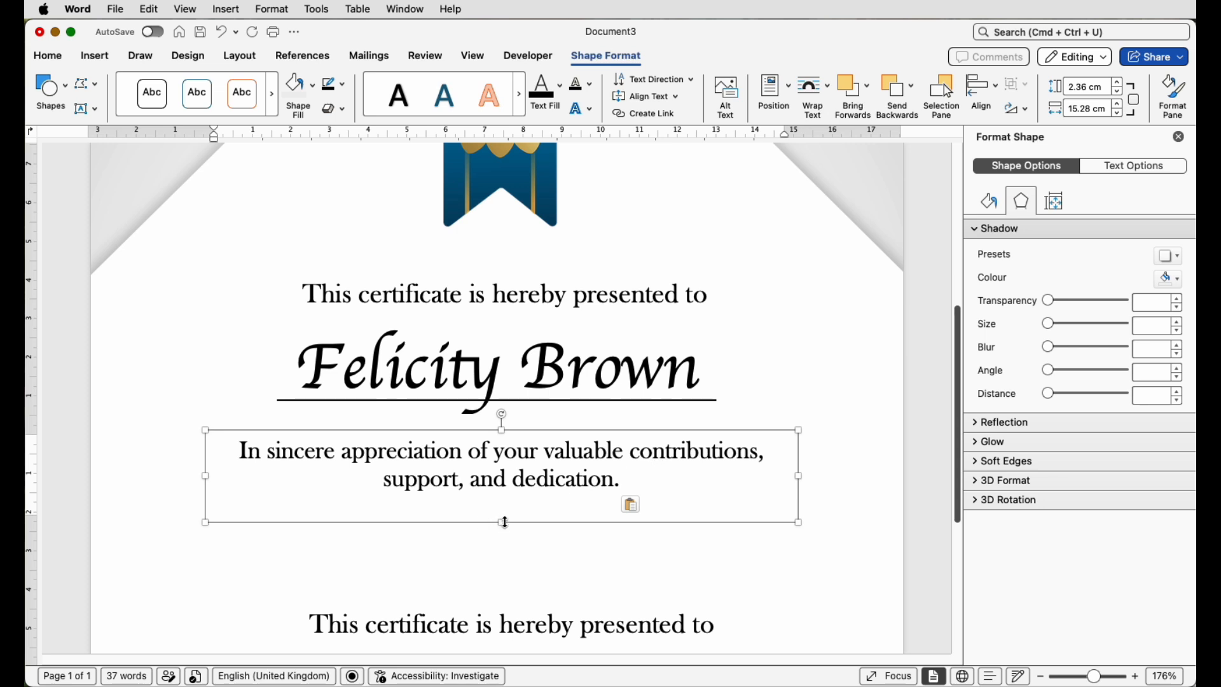
pyautogui.moveTo(505, 522); pyautogui.dragTo(502, 507)
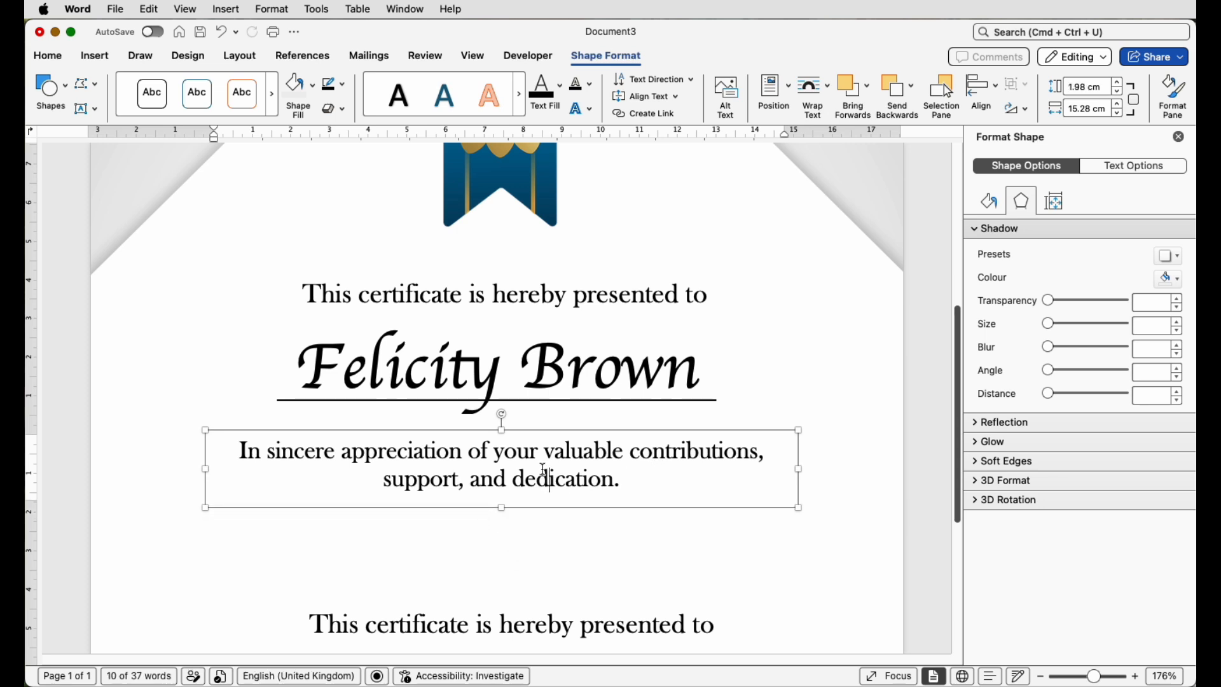
# Step: Compare the appreciation message's font size with the presentation line's and centre the message box horizontally
pyautogui.click(48, 56)
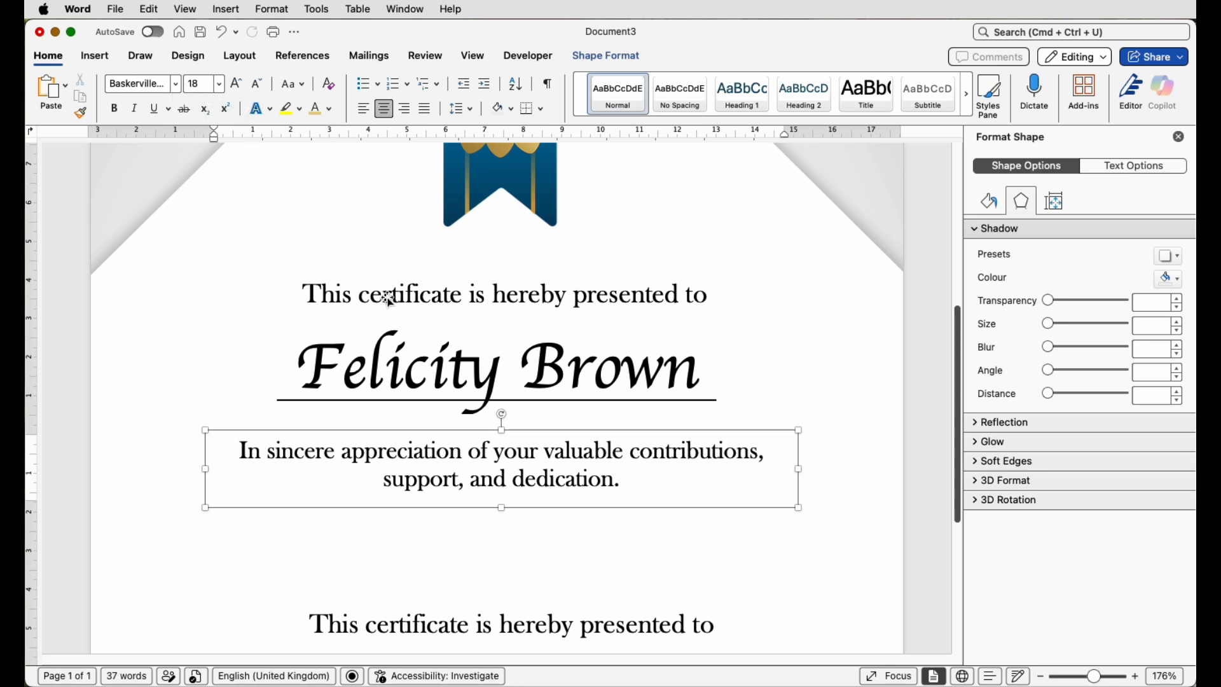
pyautogui.click(389, 298)
pyautogui.click(450, 477)
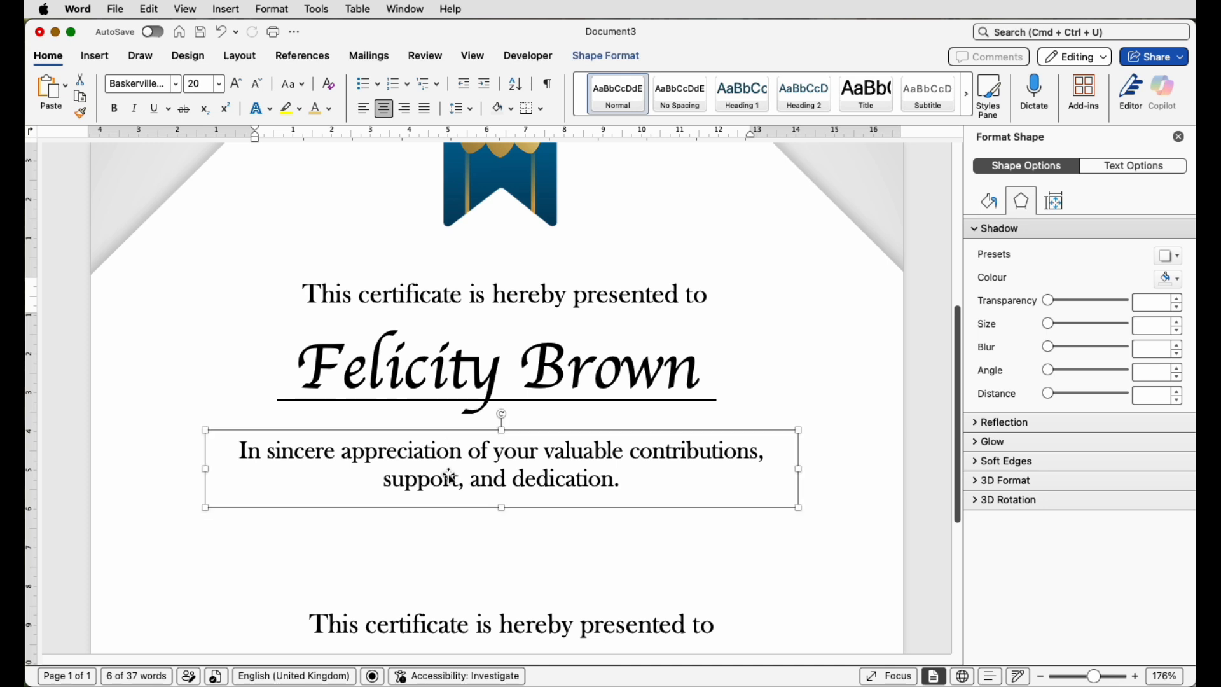
pyautogui.click(604, 56)
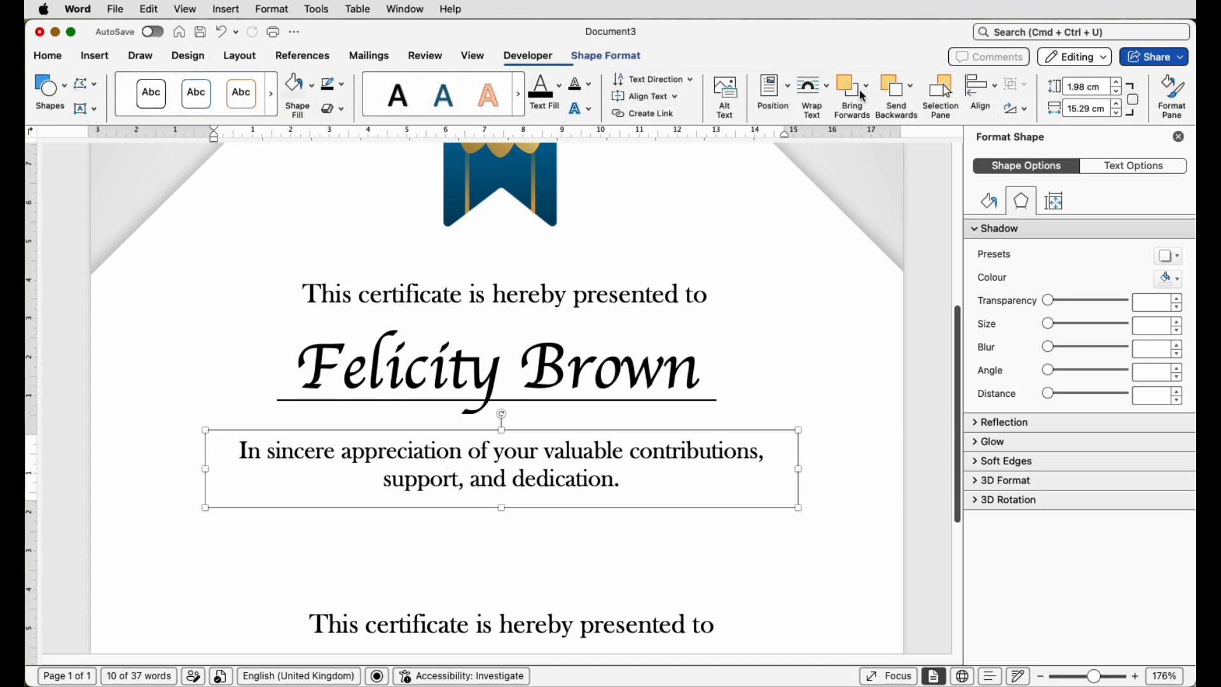
pyautogui.click(981, 88)
pyautogui.click(994, 152)
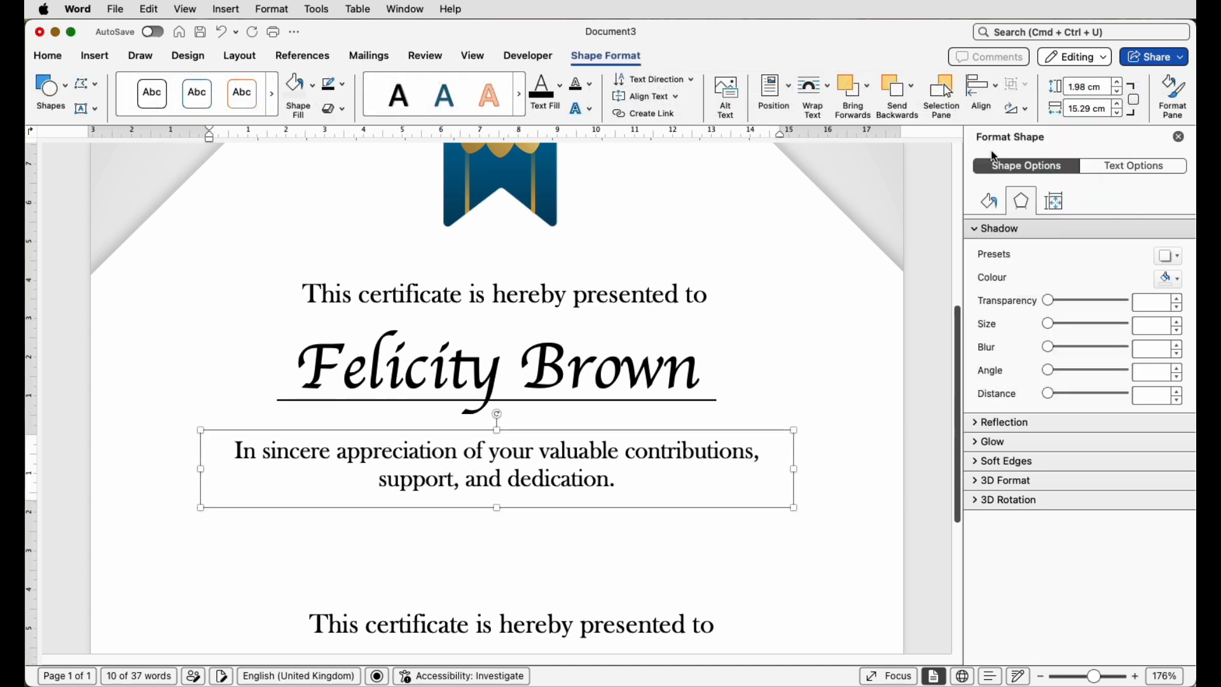
# Step: Replace the text copy moved beneath the appreciation message with "THE HGL BUSINESS GROUP" in bold dark blue and centre its box horizontally
pyautogui.moveTo(560, 627); pyautogui.dragTo(545, 542)
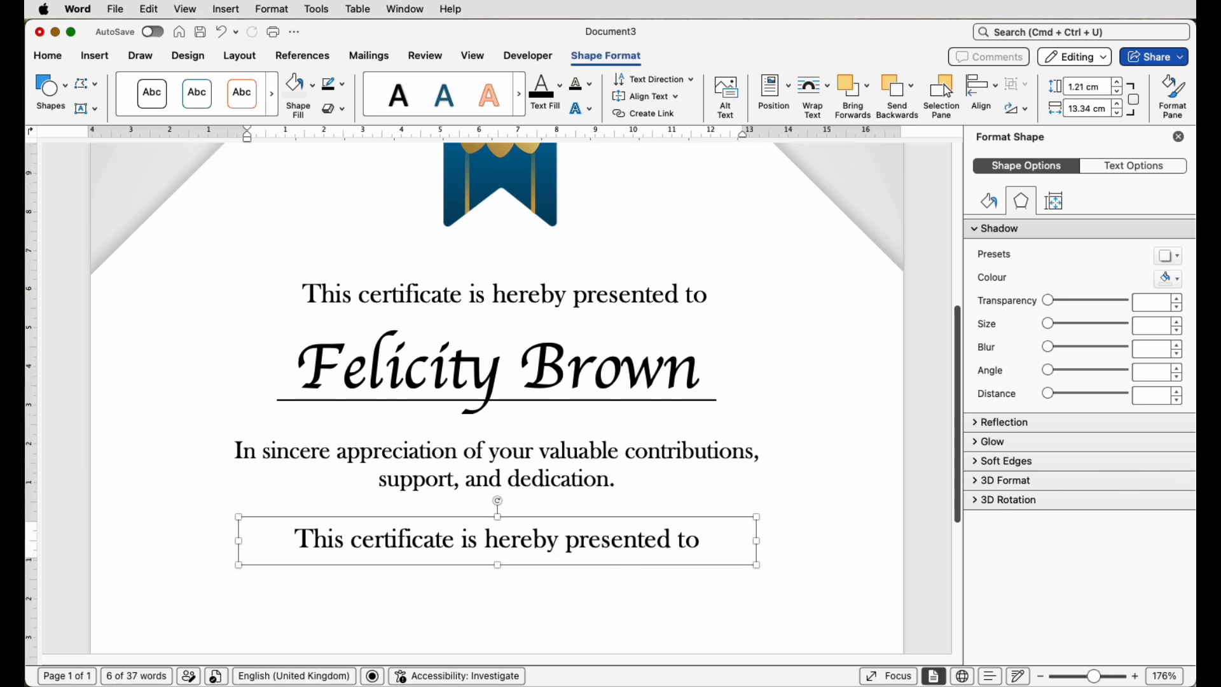
pyautogui.tripleClick(503, 541)
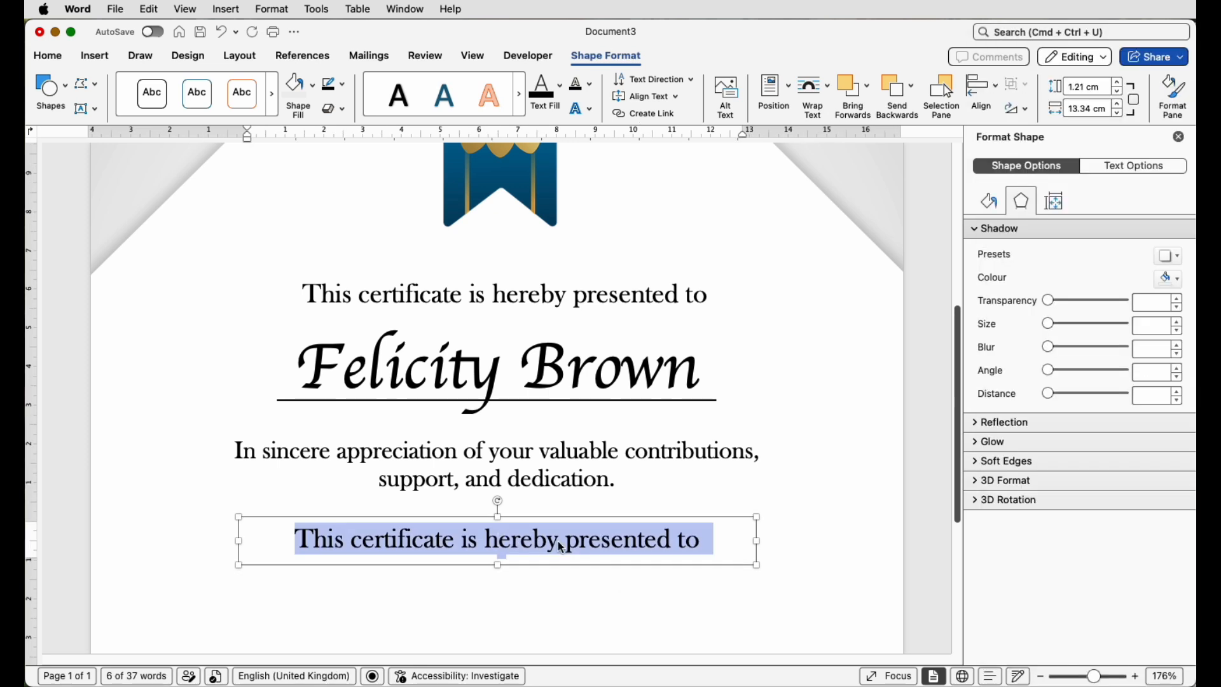
pyautogui.write('THE HGL BUSINESS GROUP')
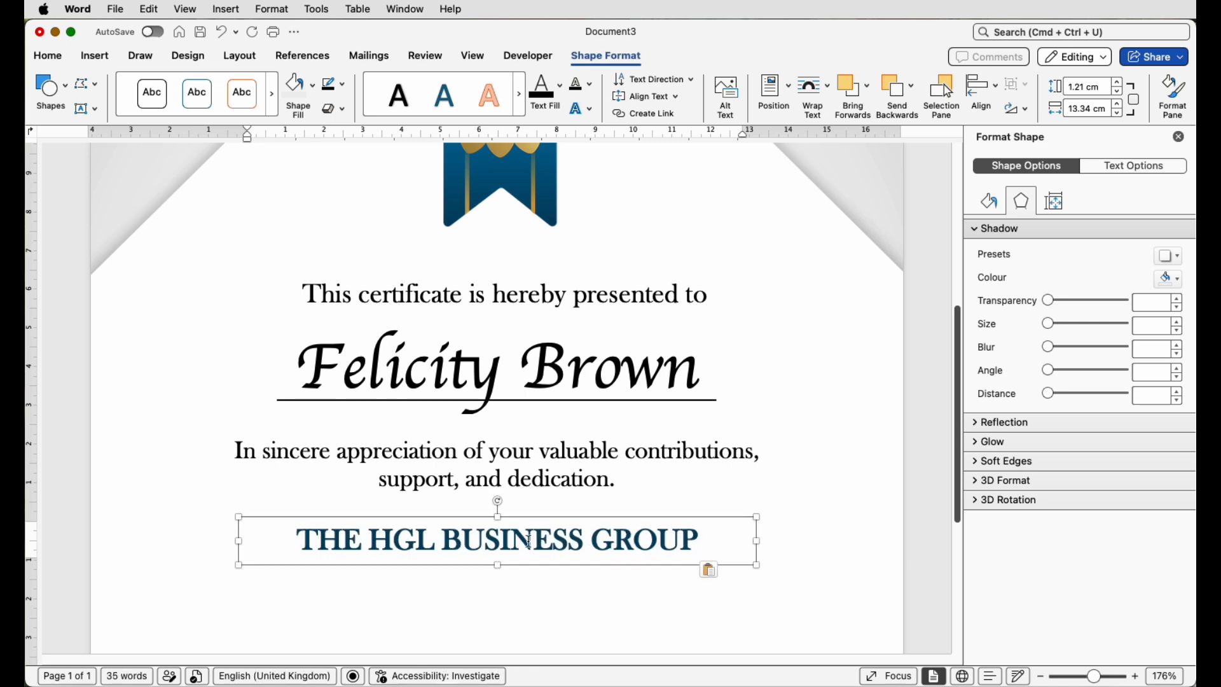
pyautogui.click(982, 92)
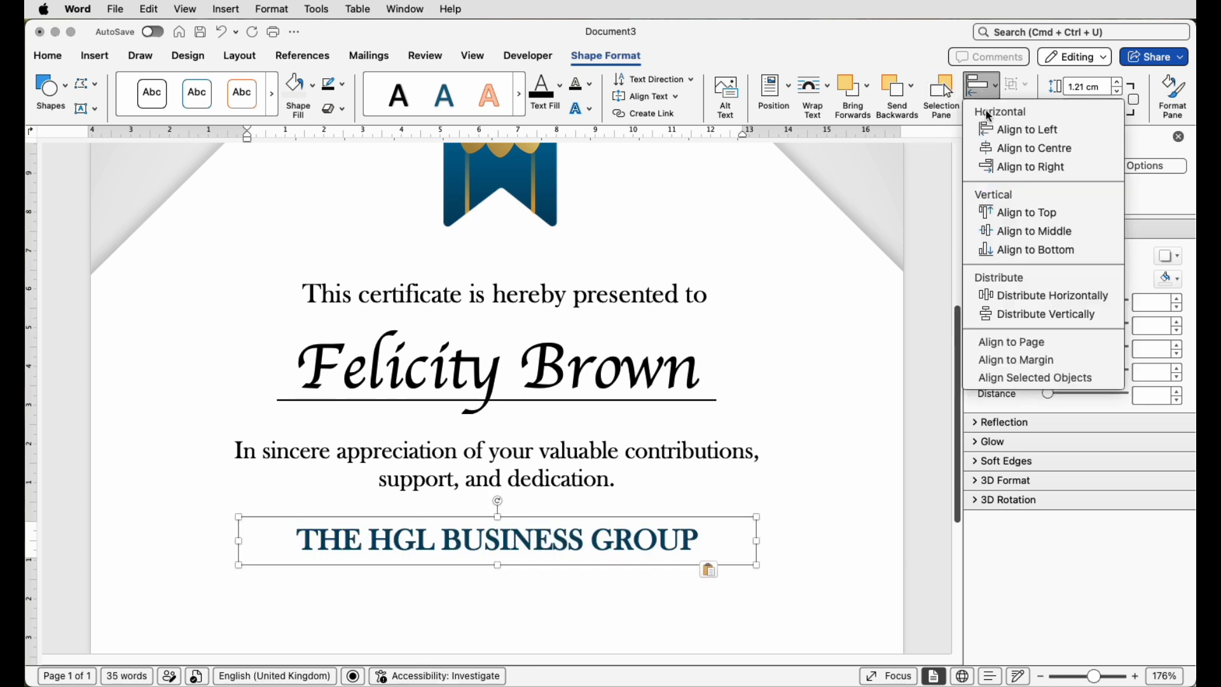
pyautogui.click(995, 151)
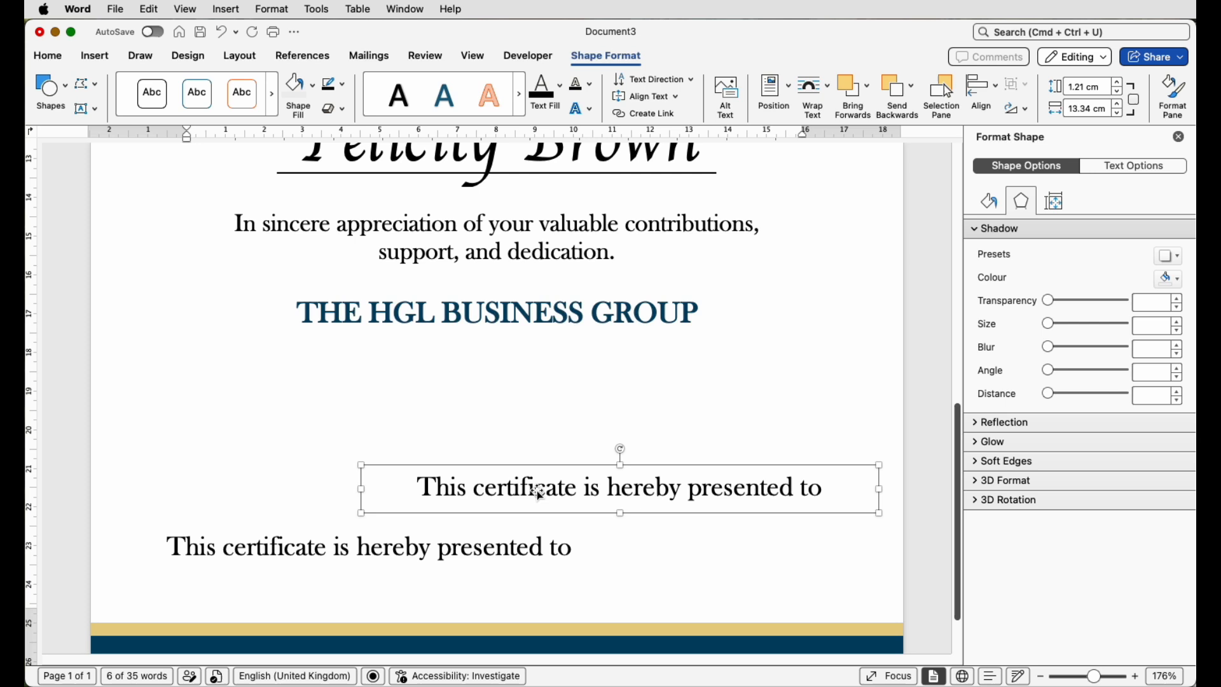
# Step: Duplicate a remaining presentation text box below "THE HGL BUSINESS GROUP", replacing its text with "Date:" and narrowing the box to fit
pyautogui.moveTo(535, 496); pyautogui.dragTo(414, 389)
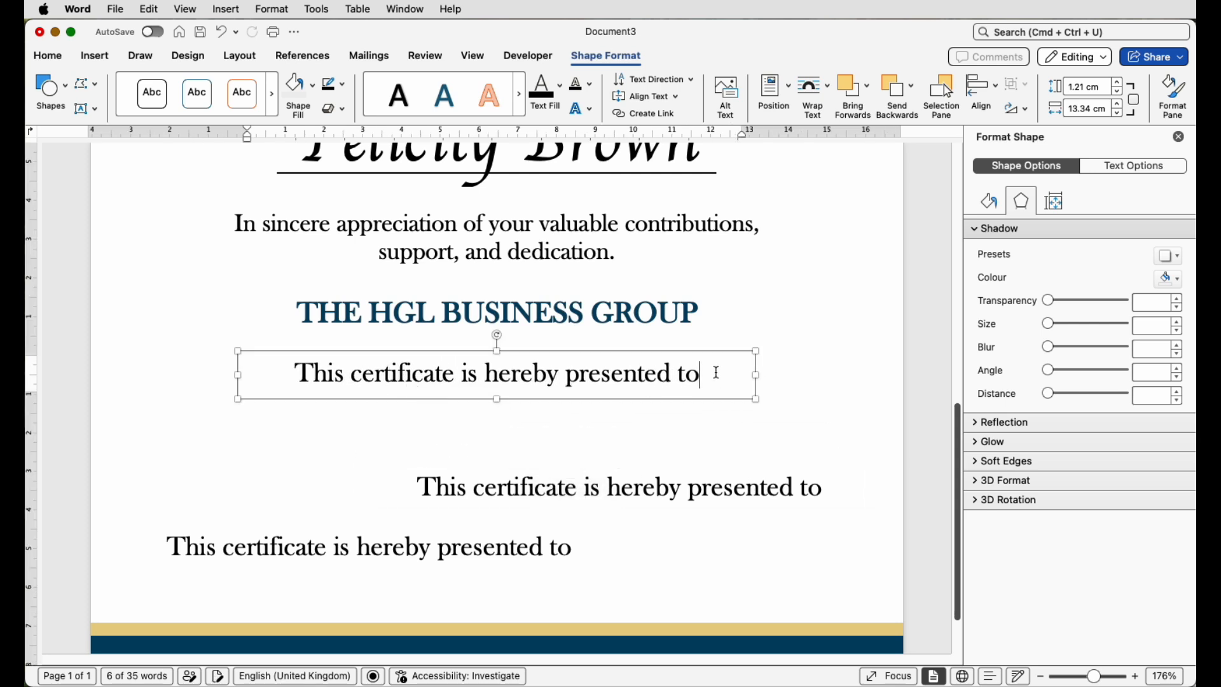
pyautogui.moveTo(718, 372); pyautogui.dragTo(317, 369)
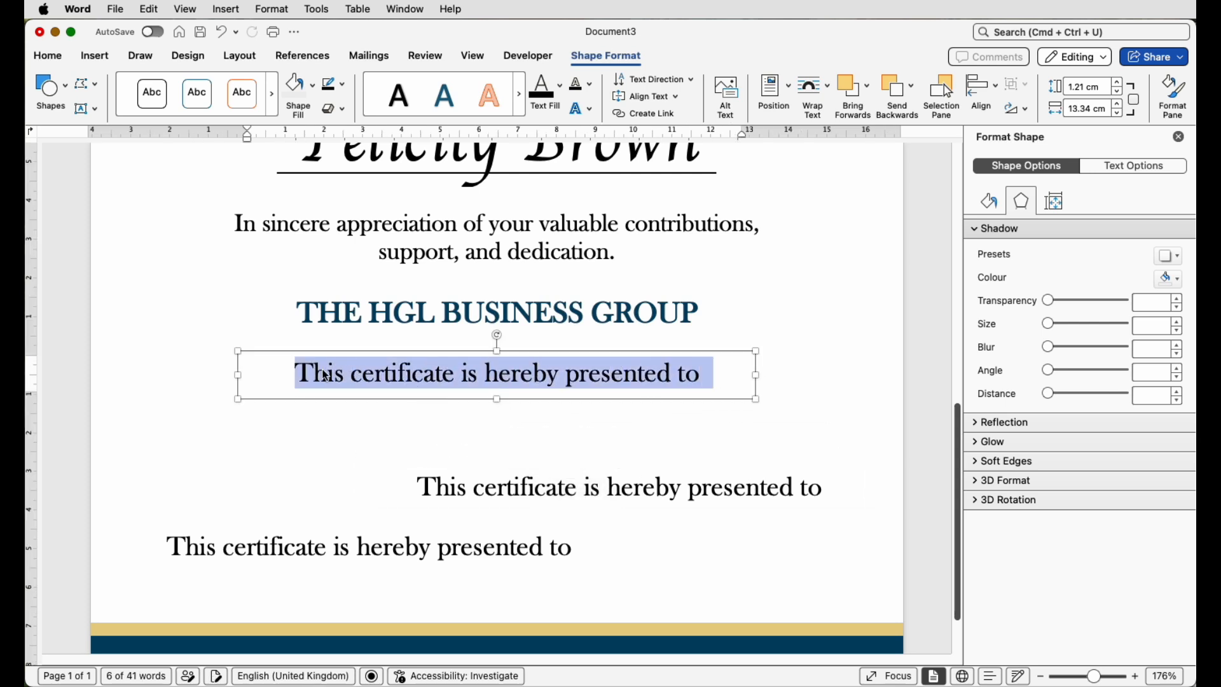
pyautogui.write('Date:')
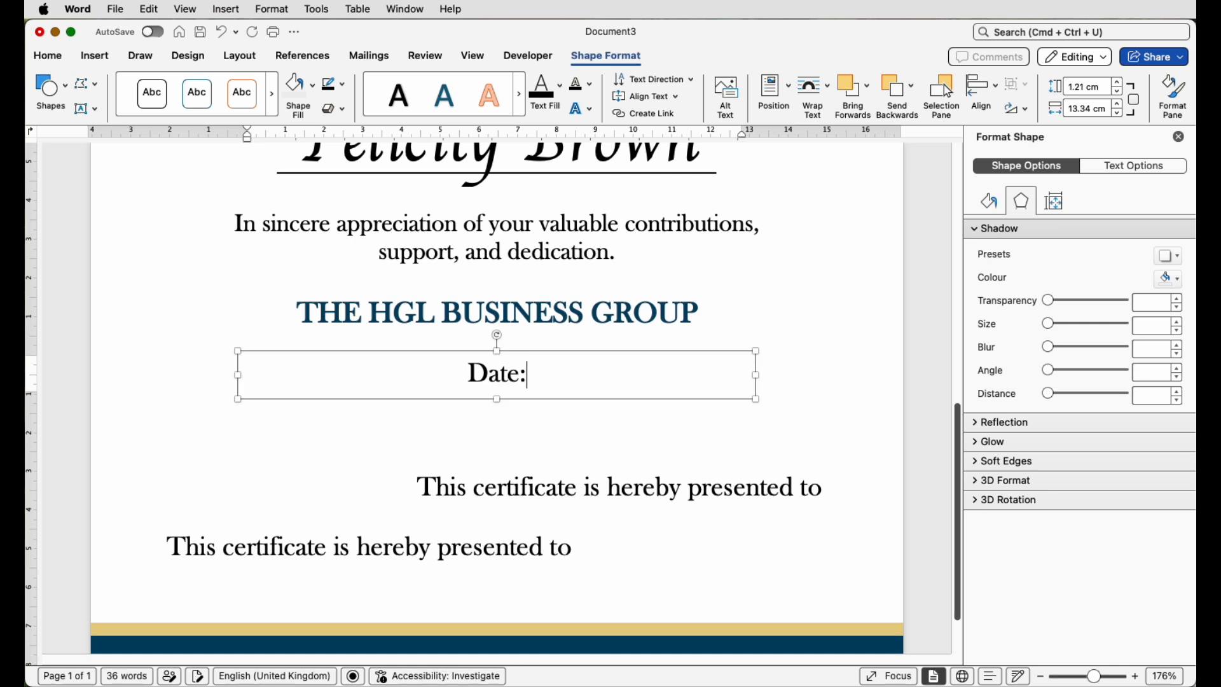
pyautogui.moveTo(758, 375); pyautogui.dragTo(383, 378)
pyautogui.click(618, 405)
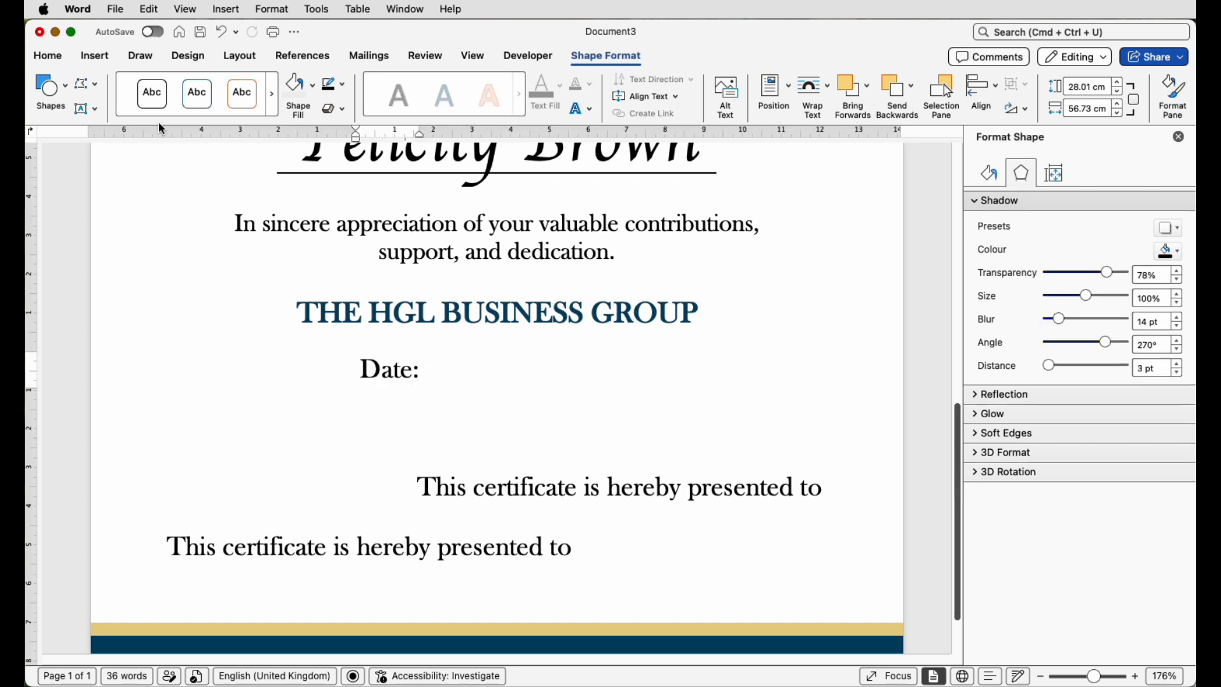
# Step: Duplicate the line under the recipient's name and place the copy beside "Date:"
pyautogui.scroll(3, 391, 290)
pyautogui.click(391, 289)
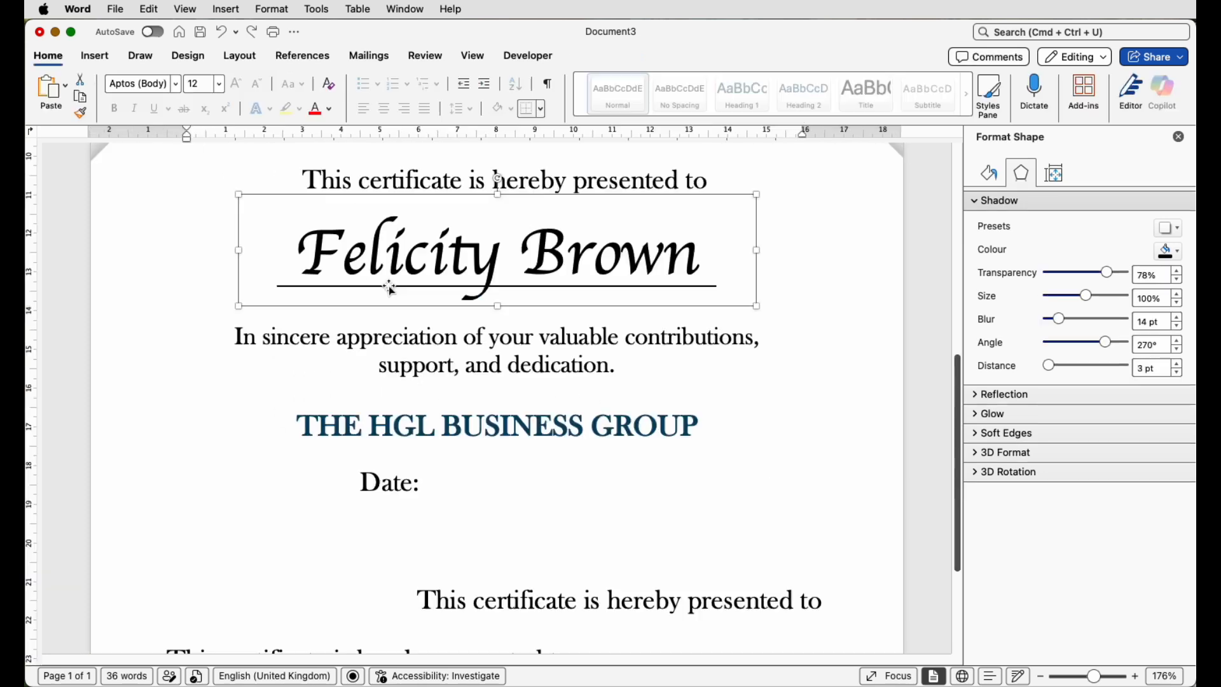
pyautogui.click(397, 290)
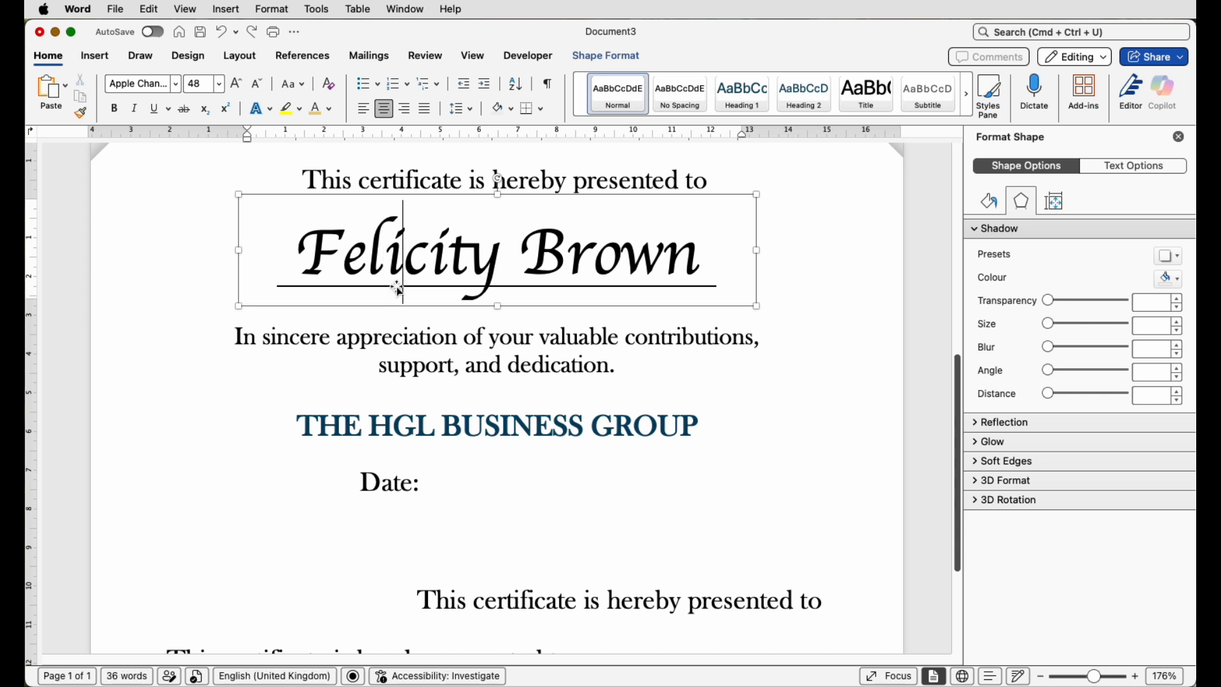
pyautogui.click(426, 287)
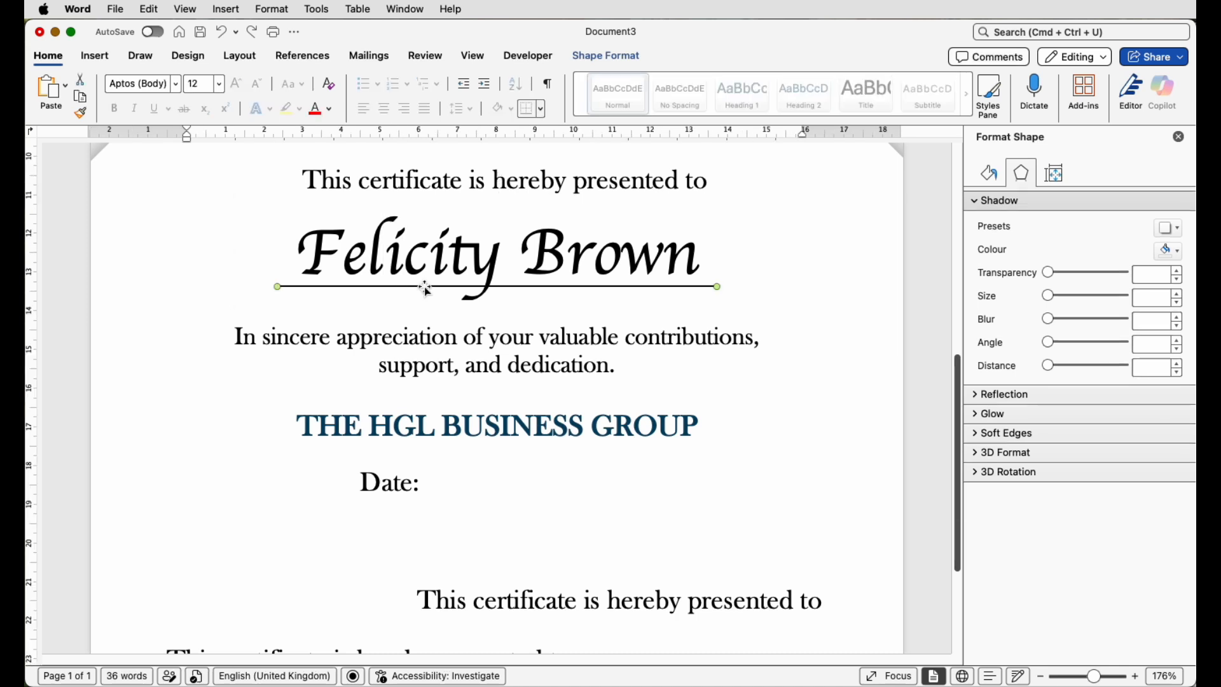
pyautogui.moveTo(426, 289); pyautogui.dragTo(553, 497)
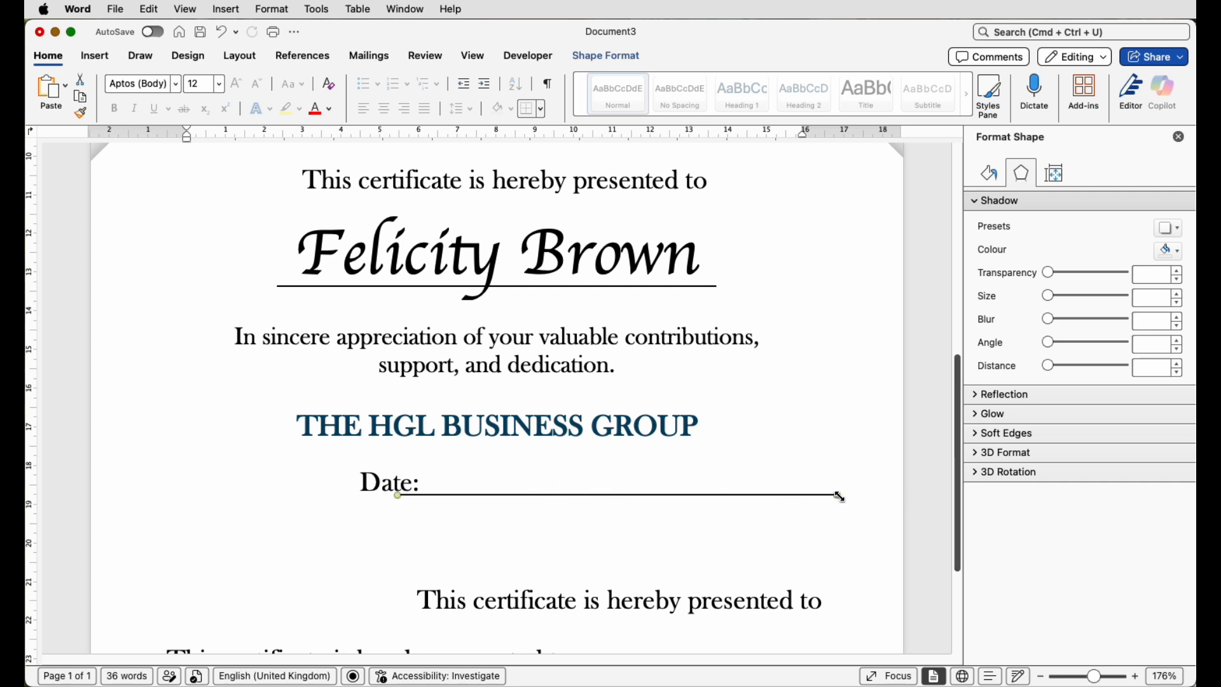
# Step: Shorten the copied line to a date-entry length and position it directly beside "Date:" at the text's baseline
pyautogui.moveTo(839, 497); pyautogui.dragTo(527, 499)
pyautogui.press('super+z')
pyautogui.moveTo(491, 495); pyautogui.dragTo(526, 495)
pyautogui.moveTo(594, 494); pyautogui.dragTo(659, 496)
pyautogui.press('Up')
pyautogui.press('Up')
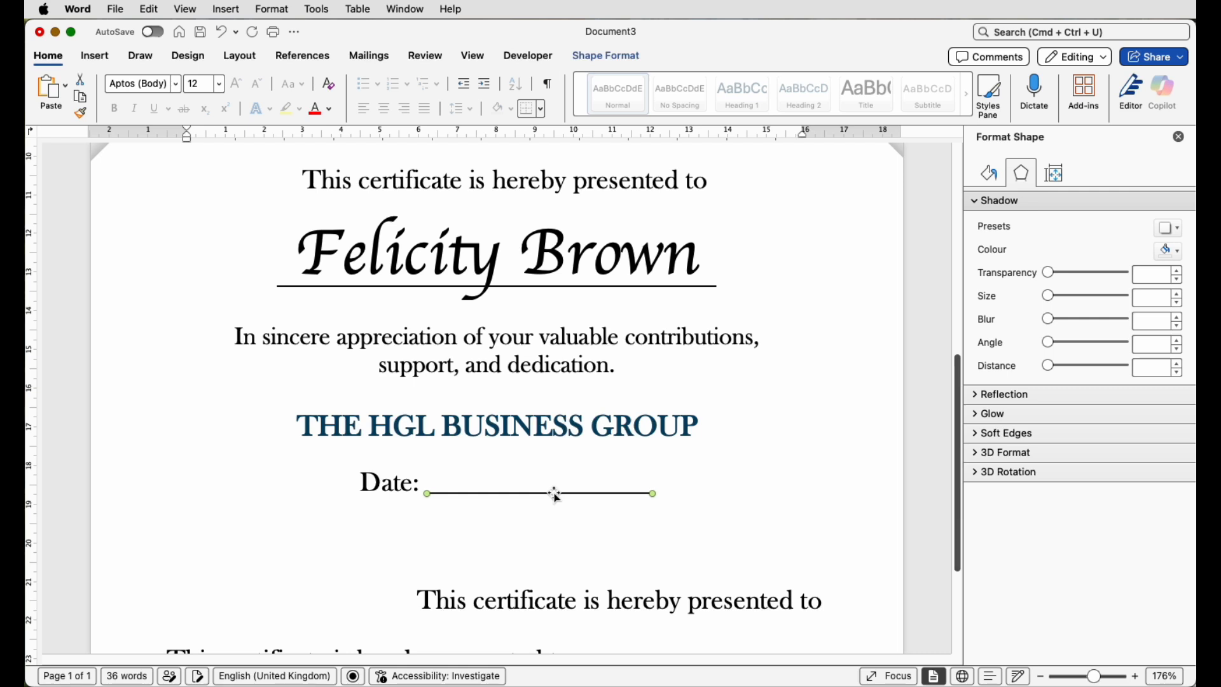
# Step: Group the "Date:" text box with its line and move the group slightly lower beneath "THE HGL BUSINESS GROUP"
pyautogui.click(418, 489)
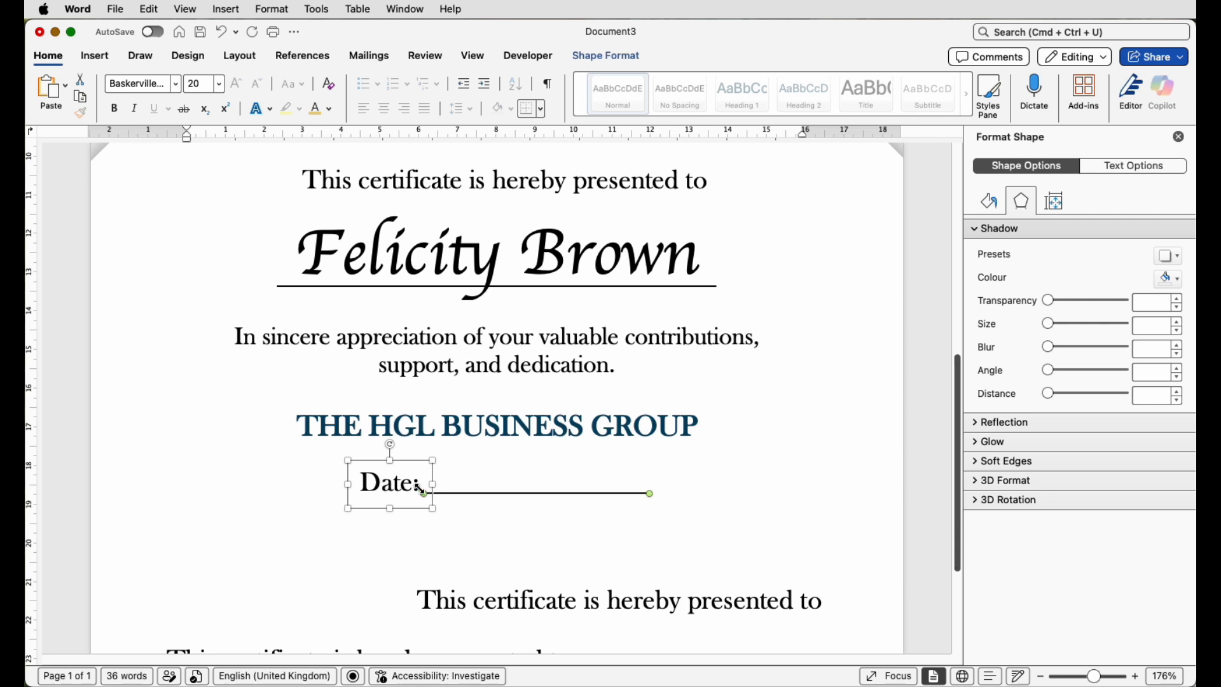
pyautogui.click(617, 58)
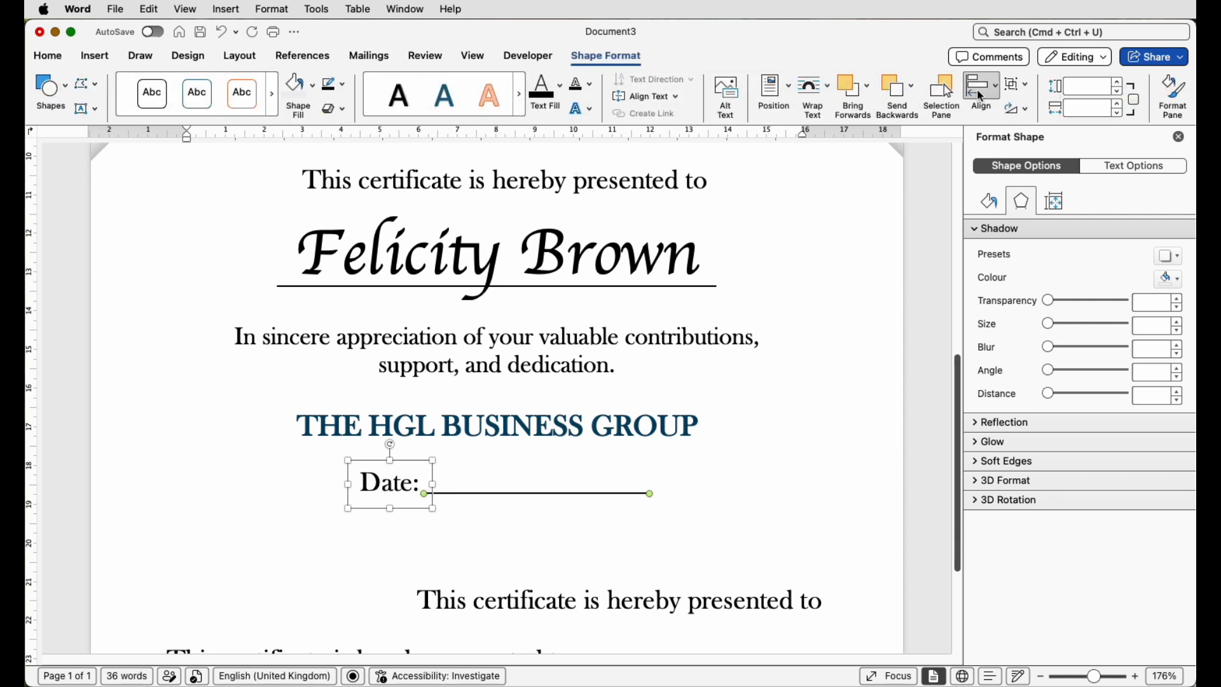
pyautogui.click(1016, 91)
pyautogui.click(1022, 106)
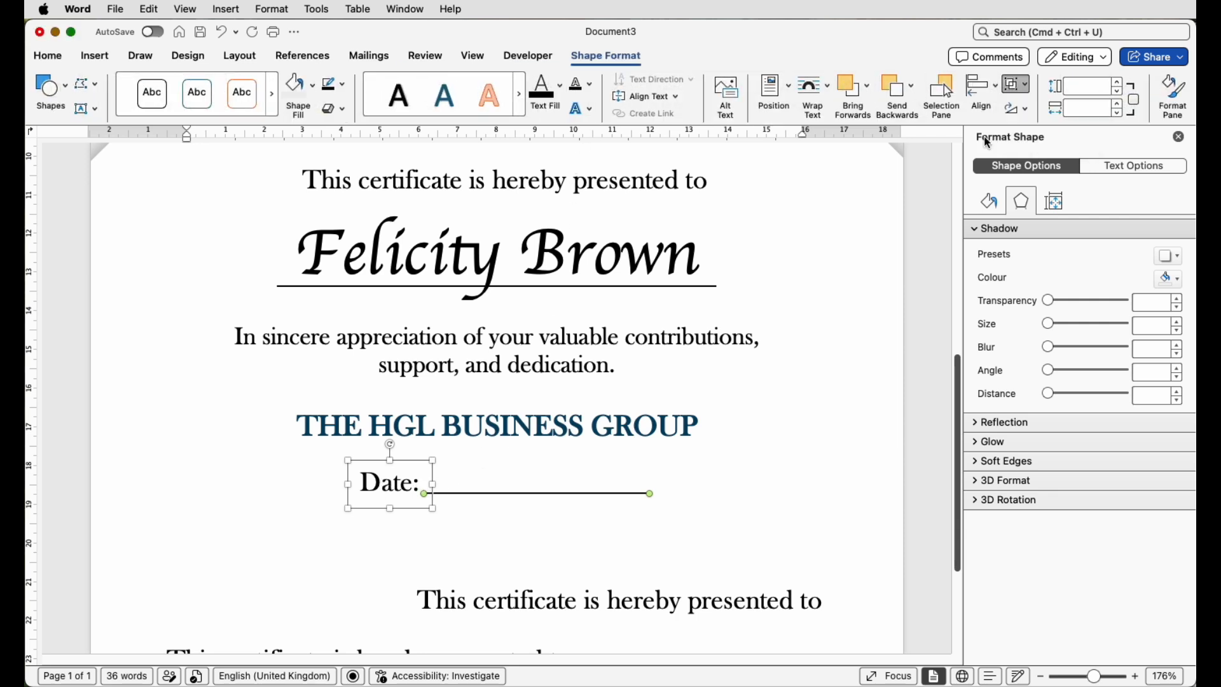
pyautogui.moveTo(468, 498)
pyautogui.mouseDown()
pyautogui.moveTo(517, 499)
pyautogui.moveTo(465, 505)
pyautogui.mouseUp()
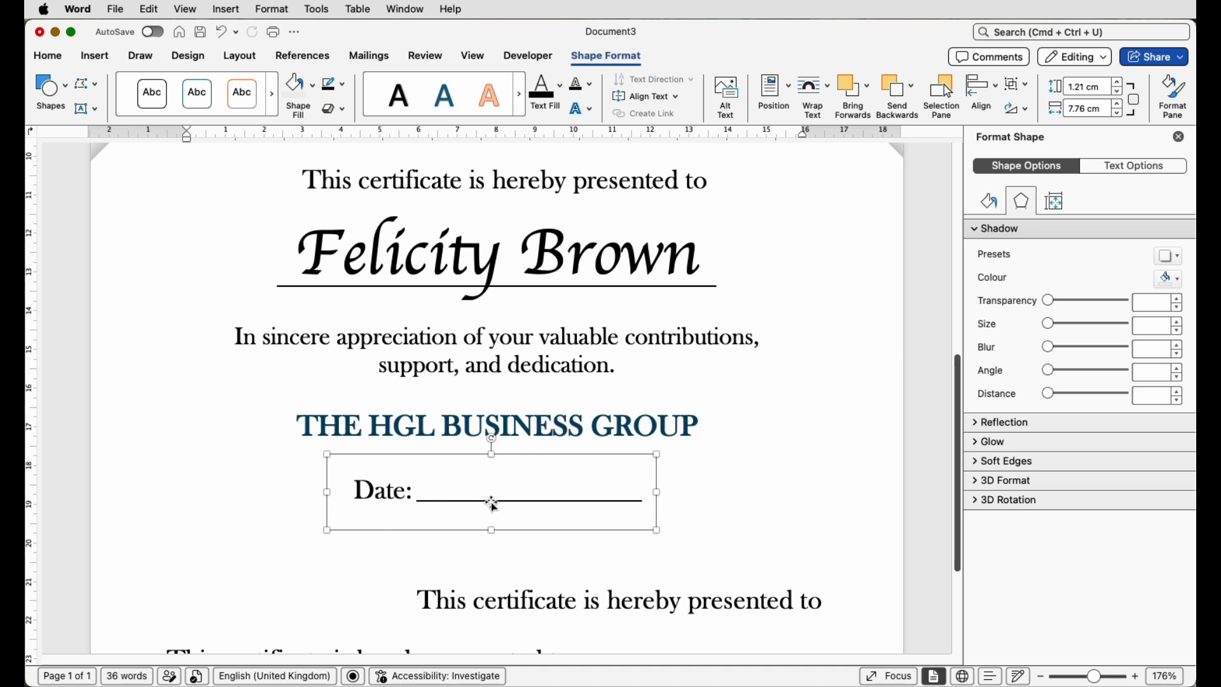
pyautogui.moveTo(491, 505); pyautogui.dragTo(492, 514)
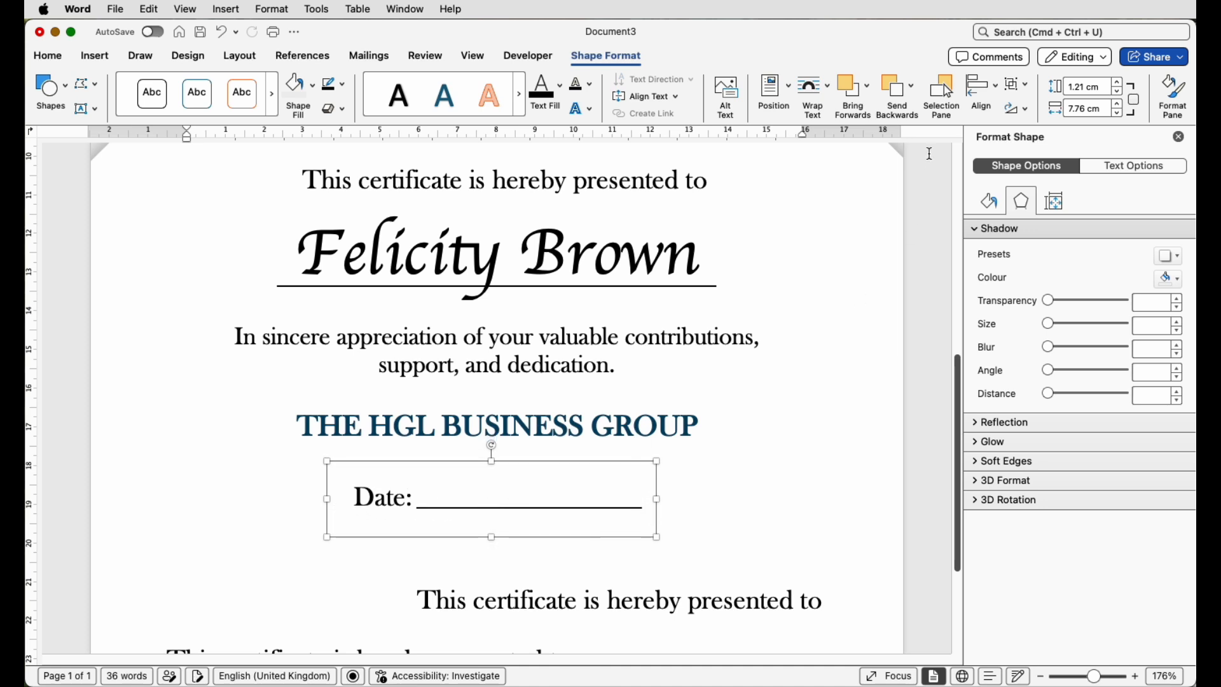
# Step: Centre the date group horizontally and nudge it slightly left for visual balance
pyautogui.click(981, 80)
pyautogui.click(990, 147)
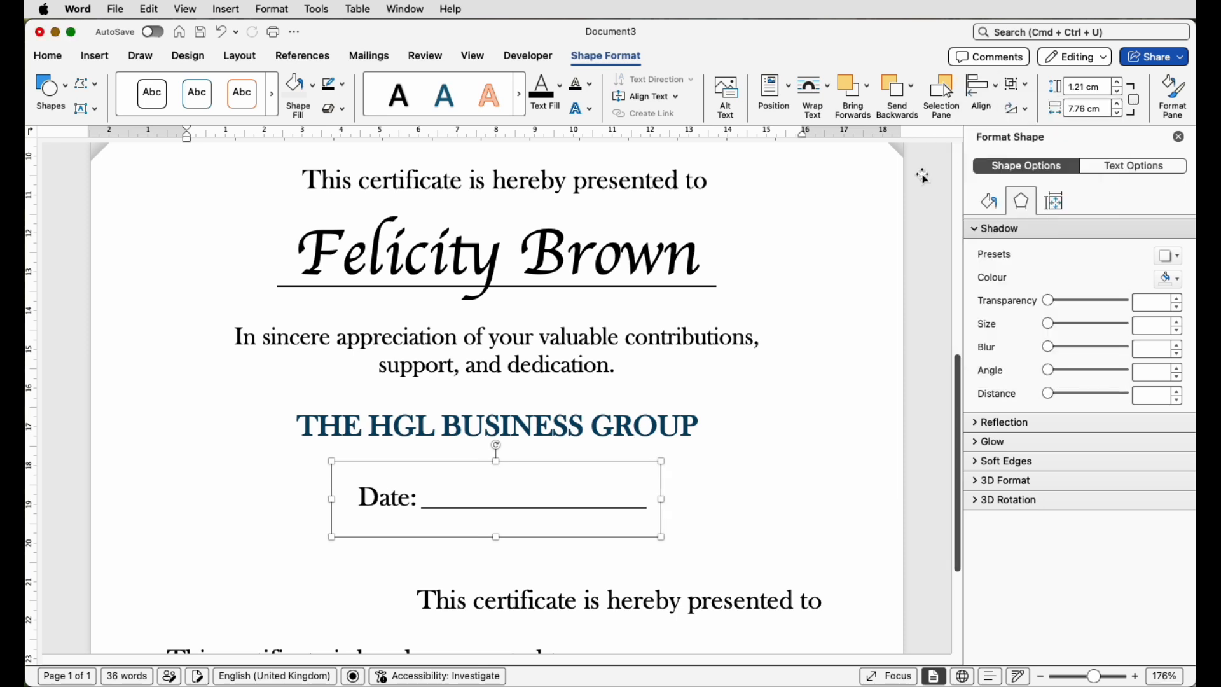
pyautogui.press('Left')
pyautogui.press('Left')
pyautogui.press('Left')
pyautogui.press('Left')
pyautogui.press('Left')
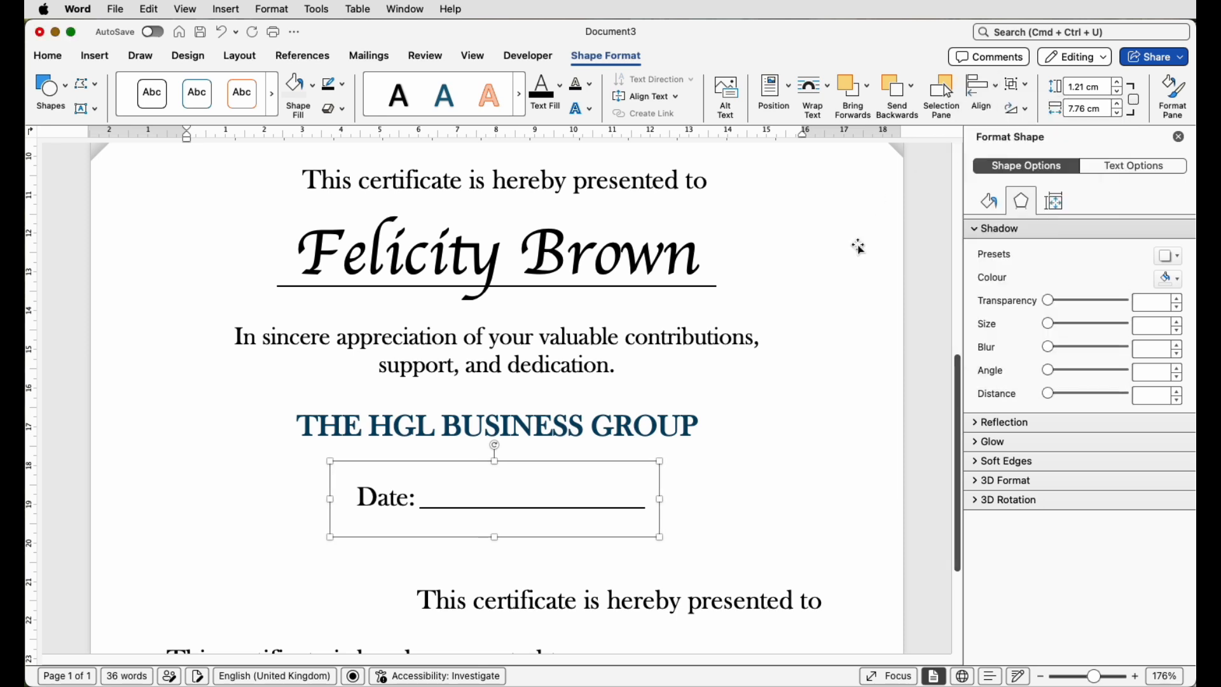
# Step: Replace the lowest leftover presentation text with the first signatory's name and "Regional Manager", resize the box to fit, and apply Baskerville Old Face
pyautogui.scroll(-5, 374, 493)
pyautogui.click(374, 493)
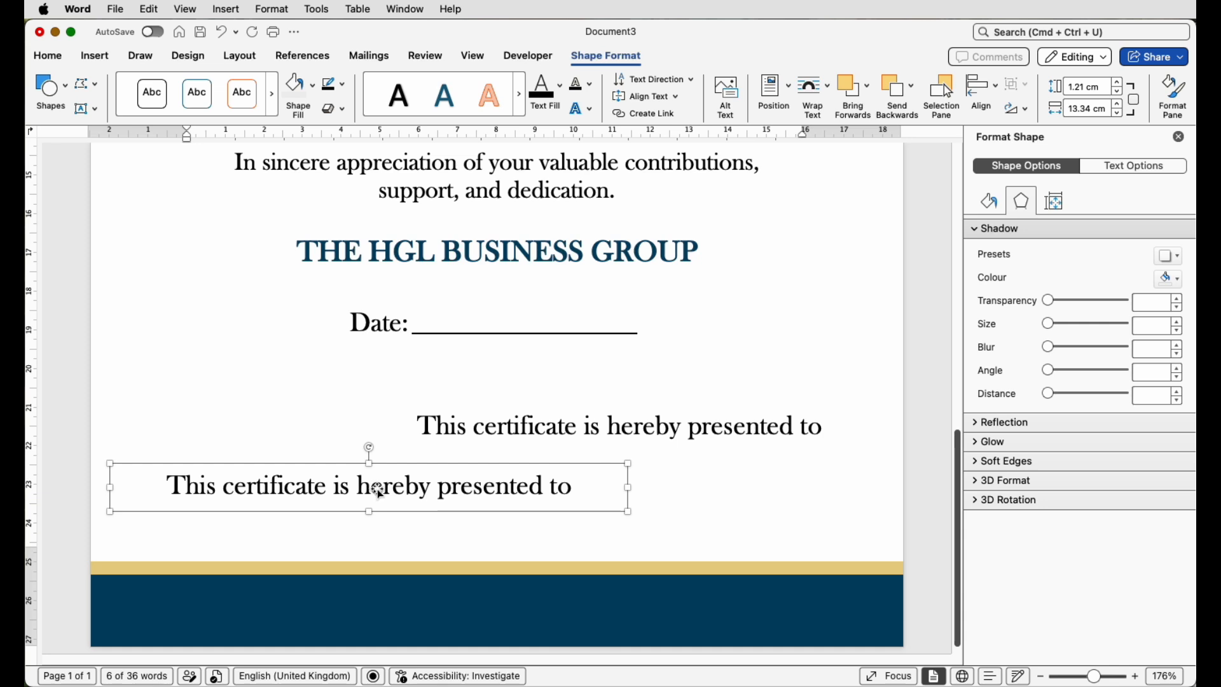
pyautogui.click(406, 493)
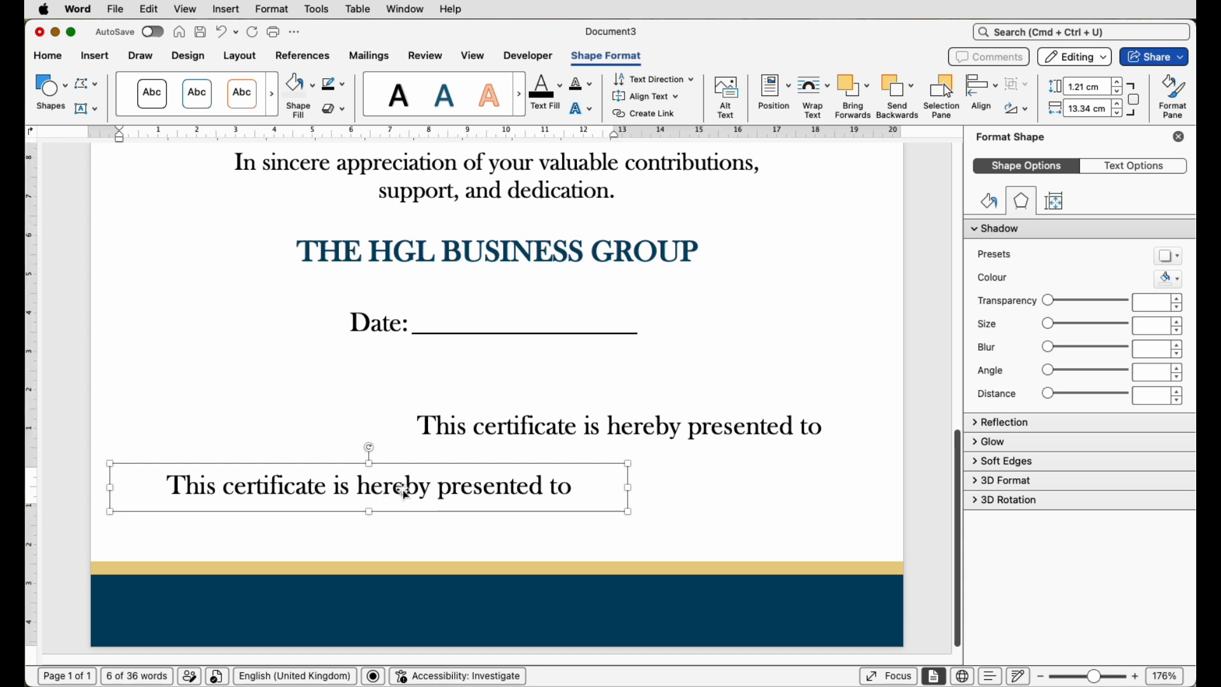
pyautogui.tripleClick(406, 494)
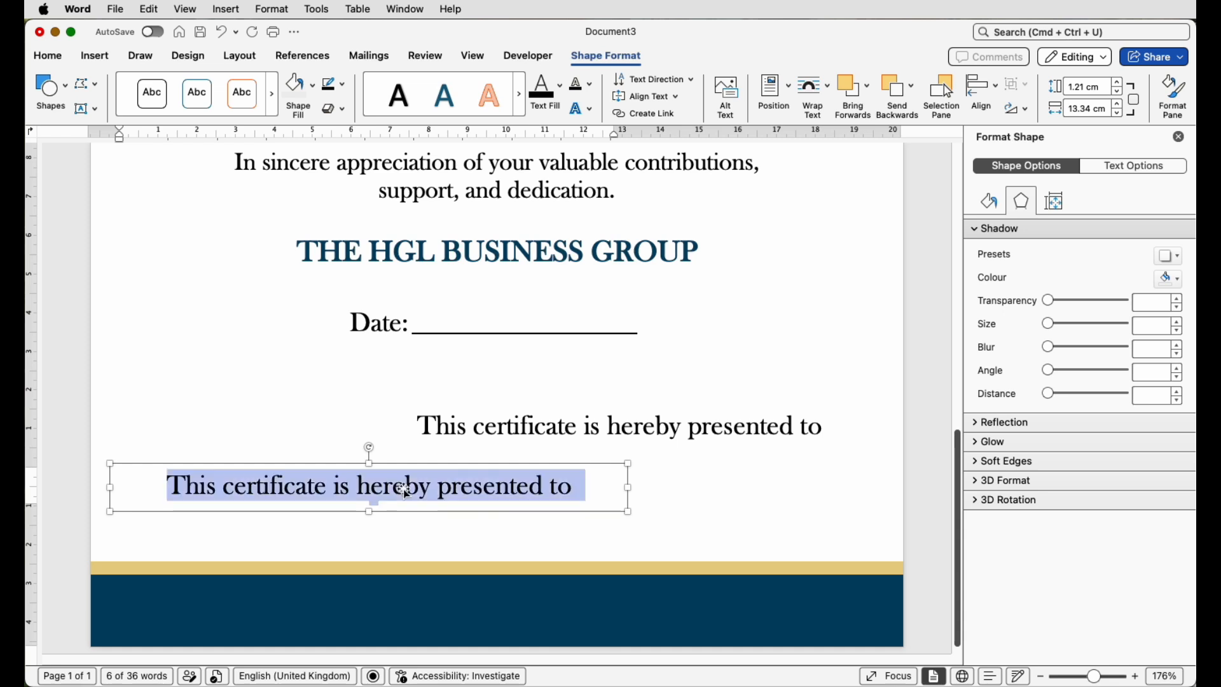
pyautogui.write('John Smith Regional Manager')
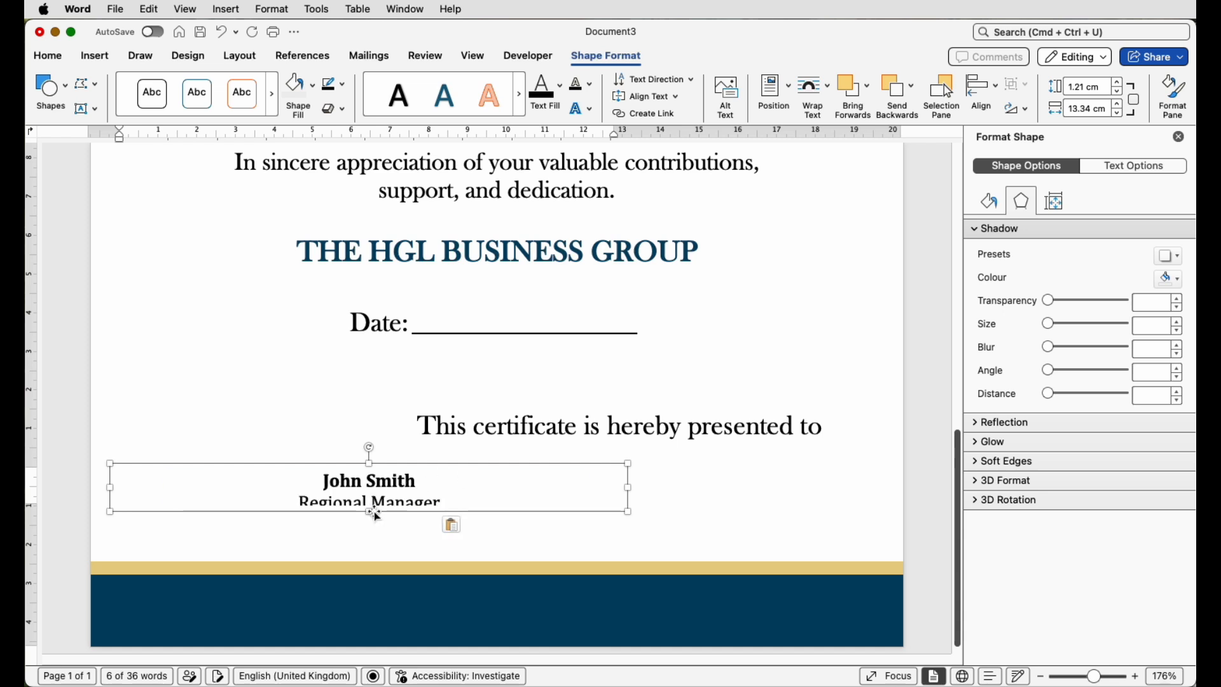
pyautogui.click(60, 59)
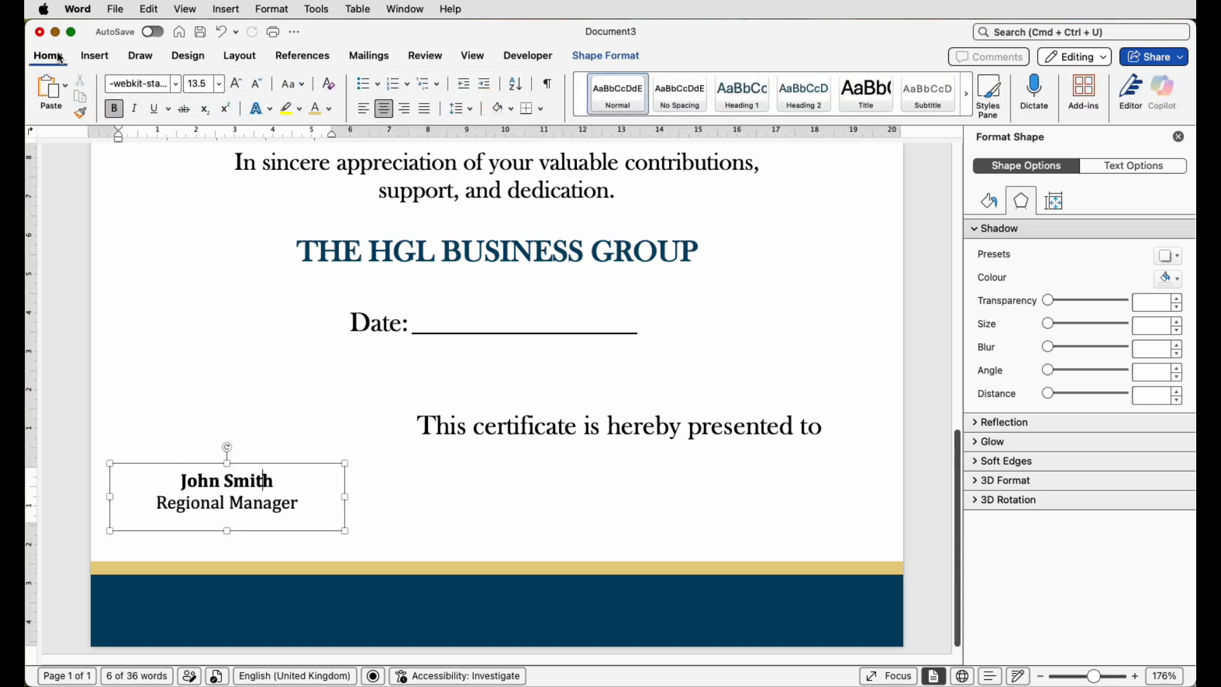
pyautogui.click(176, 83)
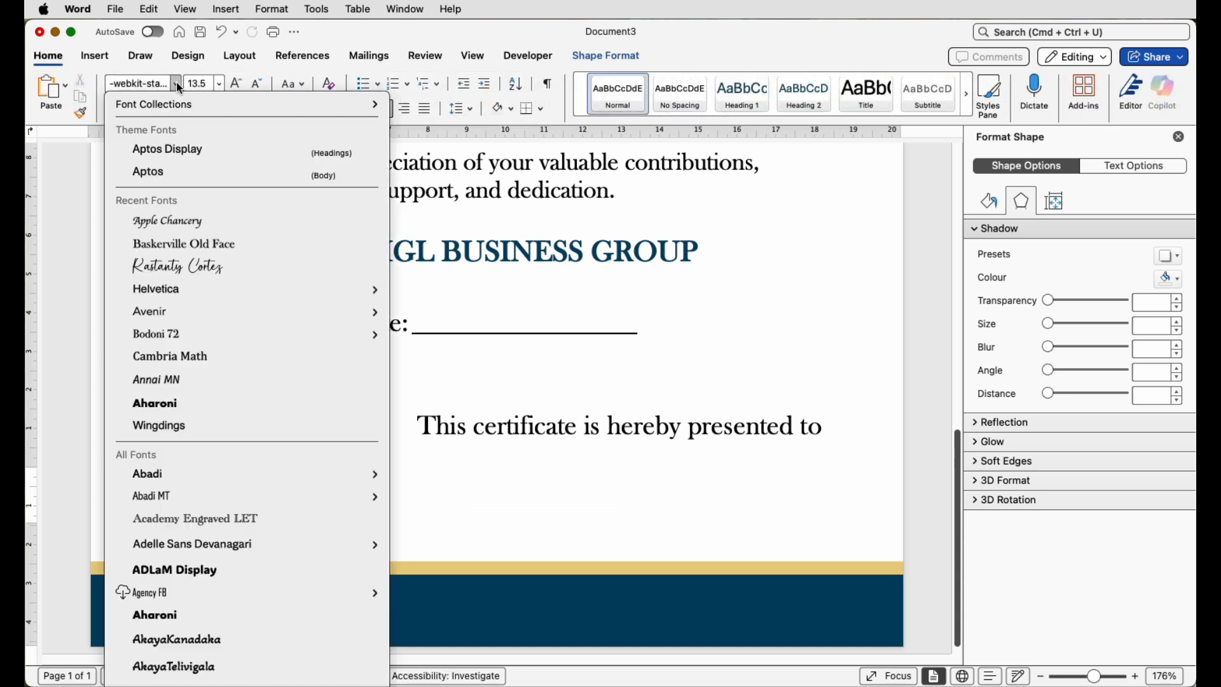
pyautogui.click(249, 241)
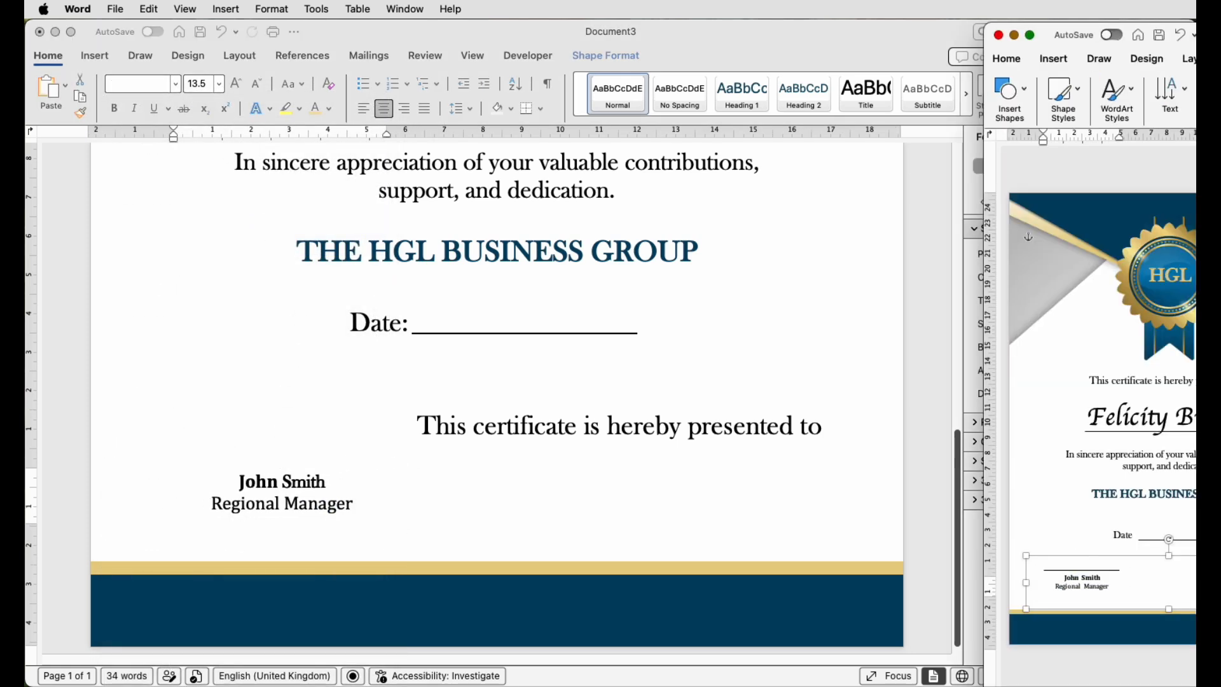
# Step: Replace the other leftover text with the second signatory's name and "CEO" in Baskerville Old Face, narrowing its box and placing it opposite the first
pyautogui.press('super+v')
pyautogui.moveTo(623, 451); pyautogui.dragTo(622, 470)
pyautogui.moveTo(882, 437); pyautogui.dragTo(805, 490)
pyautogui.click(175, 83)
pyautogui.click(171, 220)
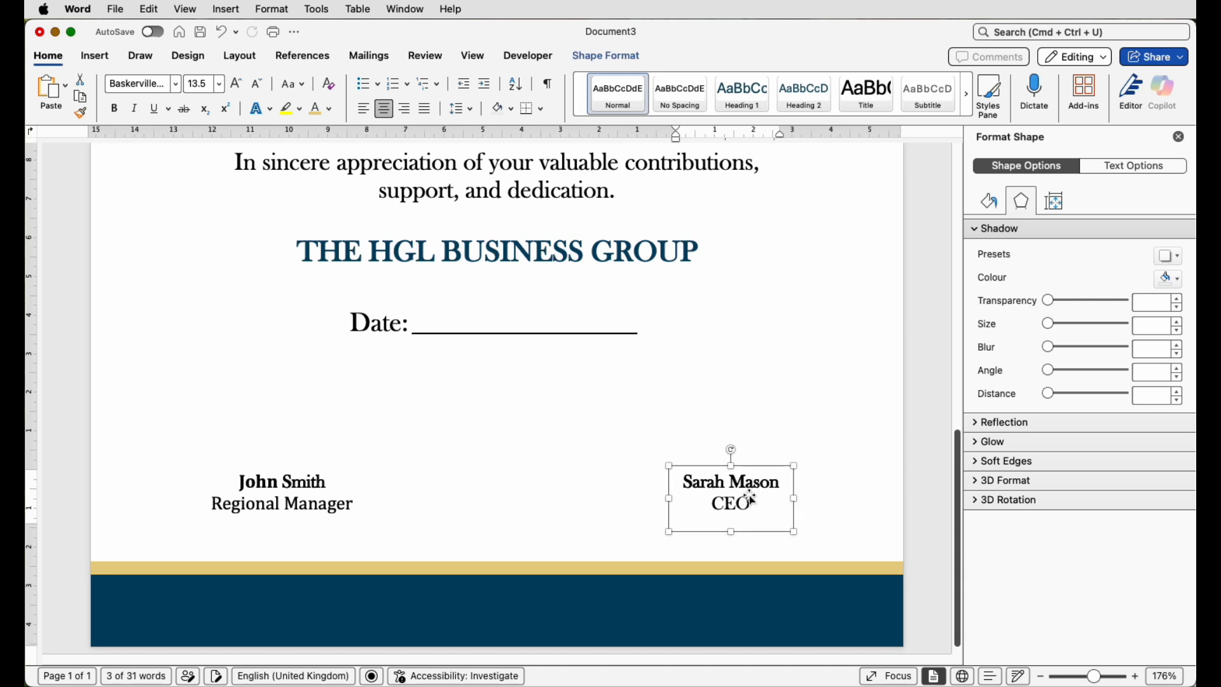
# Step: Align the tops of the Regional Manager and CEO text boxes
pyautogui.keyDown('shift'); pyautogui.click(314, 509); pyautogui.keyUp('shift')
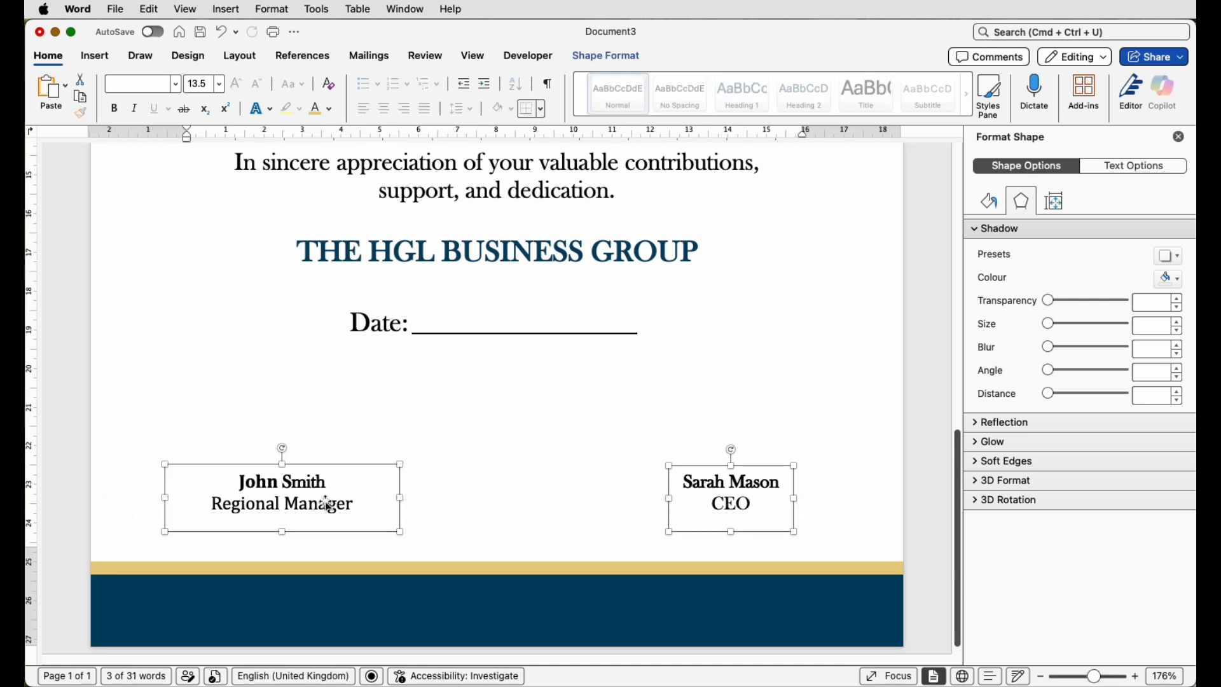
pyautogui.click(582, 60)
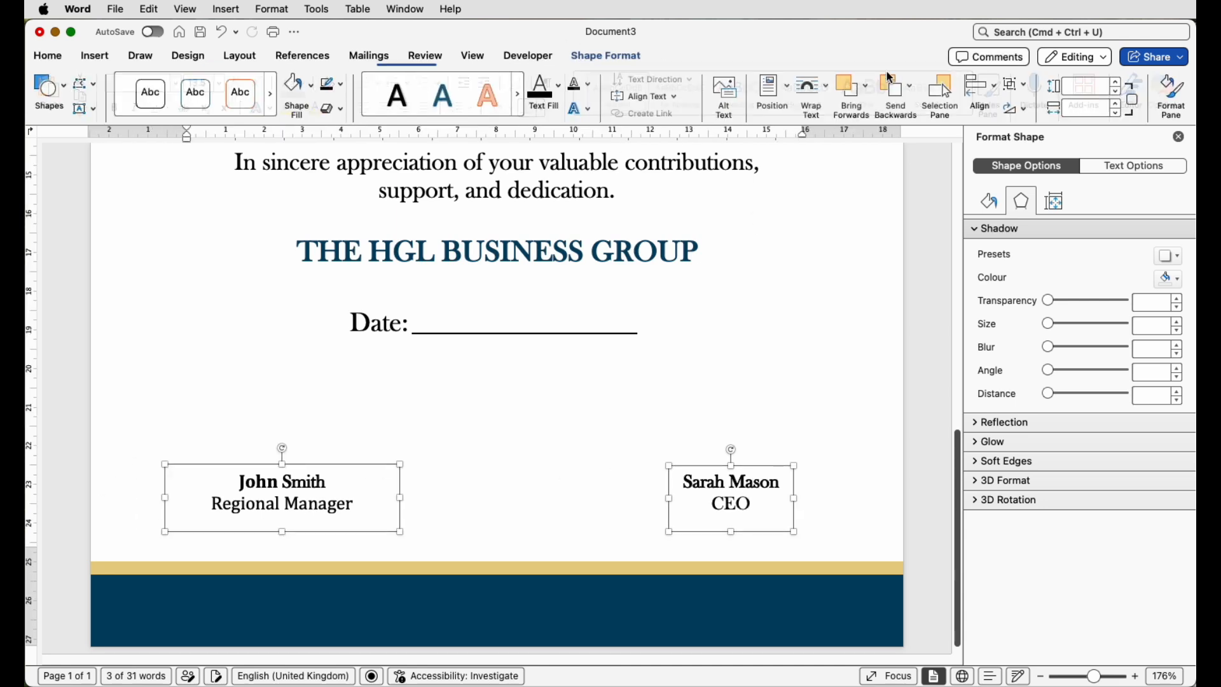
pyautogui.click(984, 89)
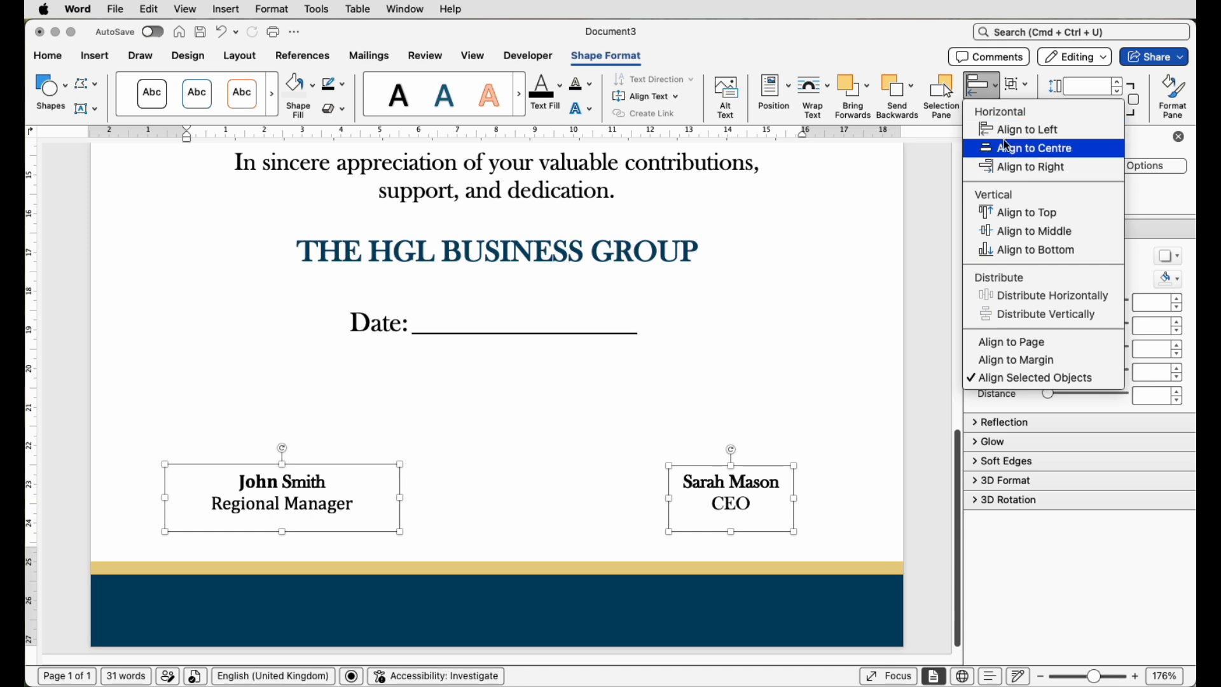
pyautogui.click(1017, 214)
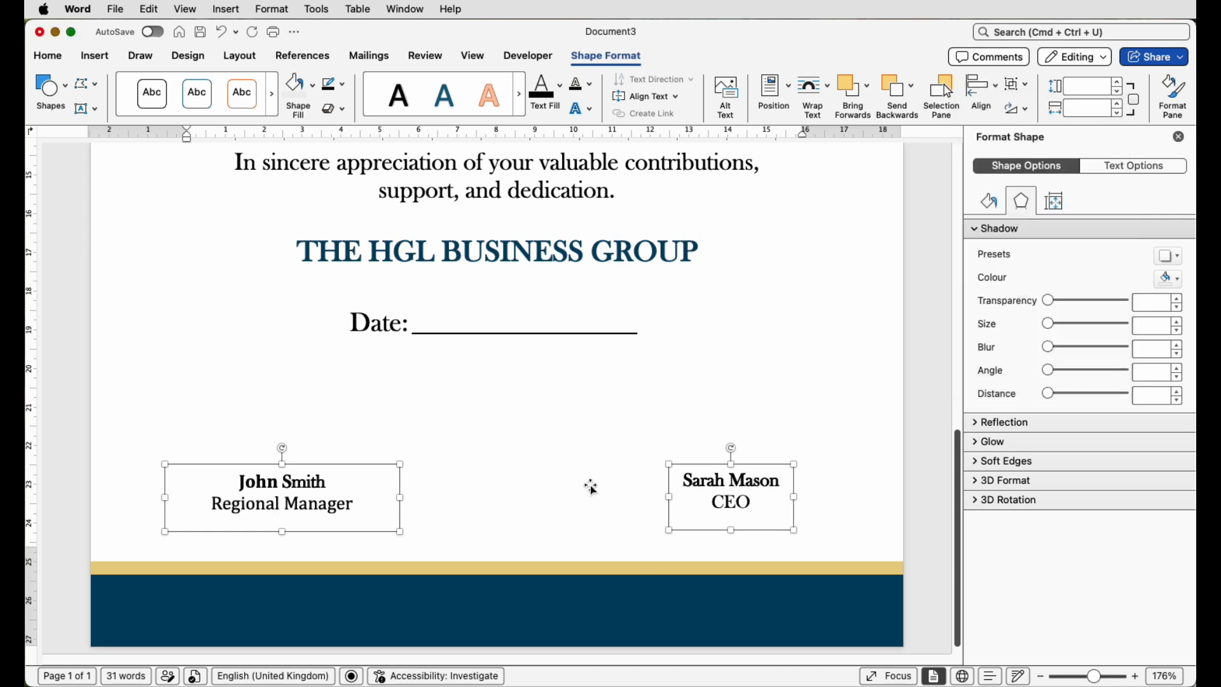
pyautogui.click(520, 489)
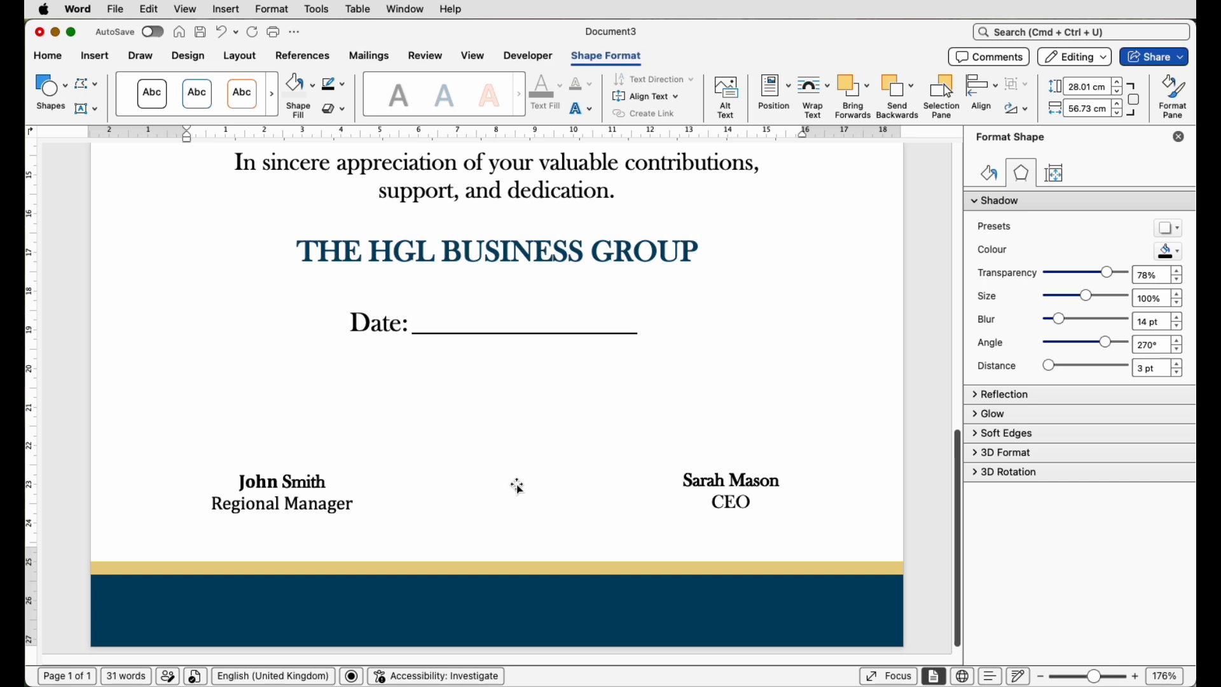
# Step: Draw a horizontal signature line about 5.3 cm long above the Regional Manager's name, with a black 1 pt outline
pyautogui.click(99, 59)
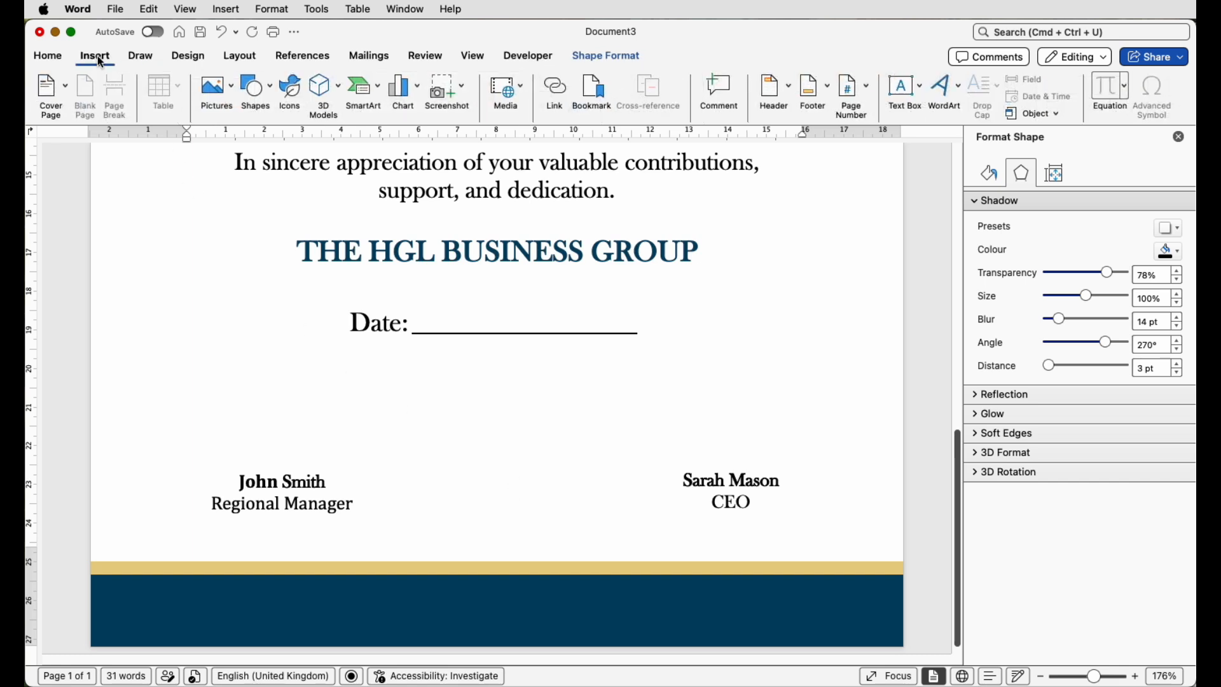
pyautogui.click(267, 101)
pyautogui.click(255, 273)
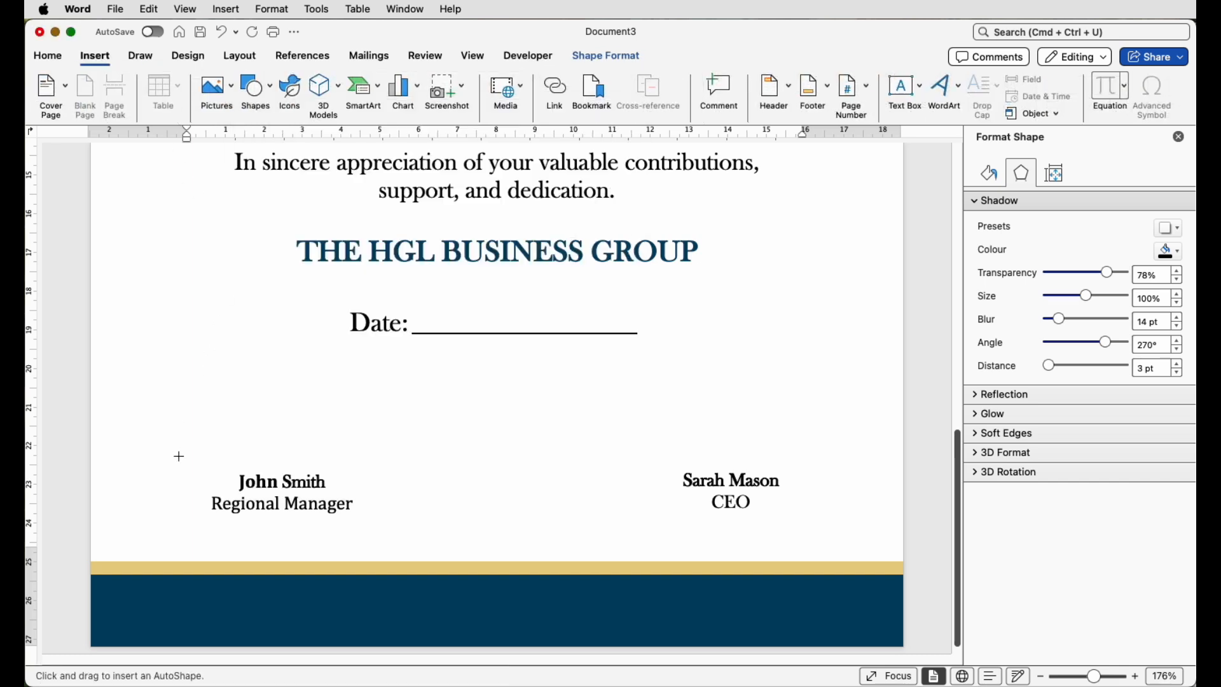
pyautogui.moveTo(173, 460); pyautogui.dragTo(380, 460)
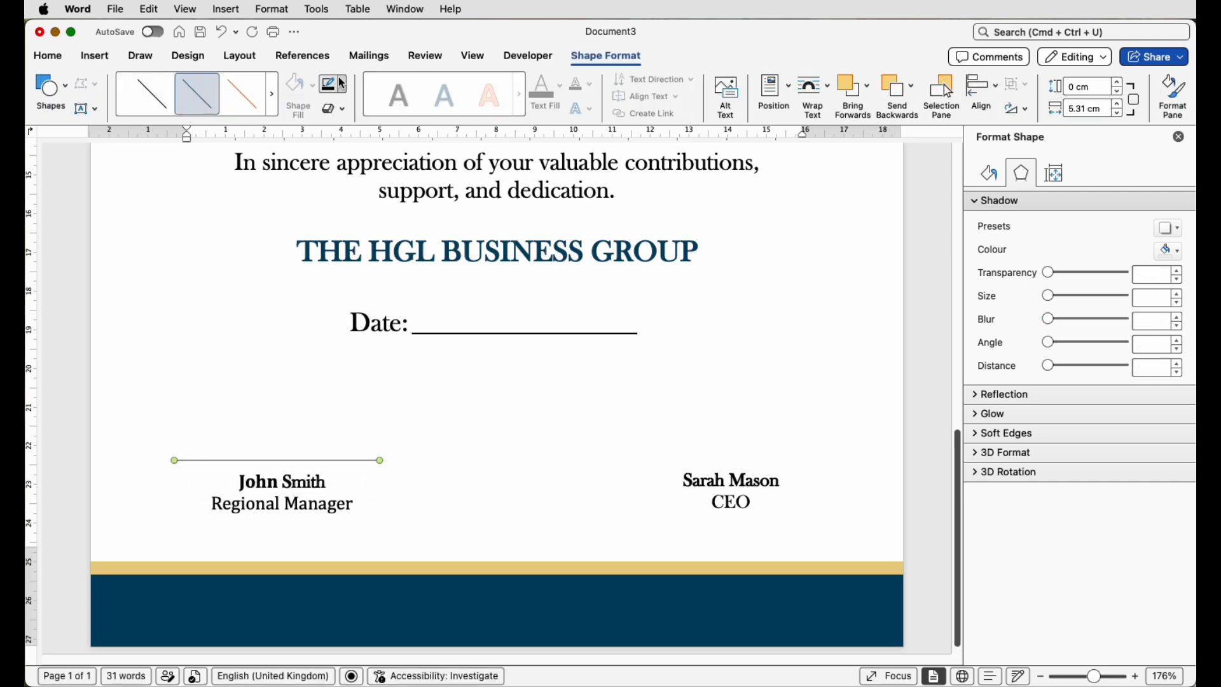
pyautogui.click(346, 87)
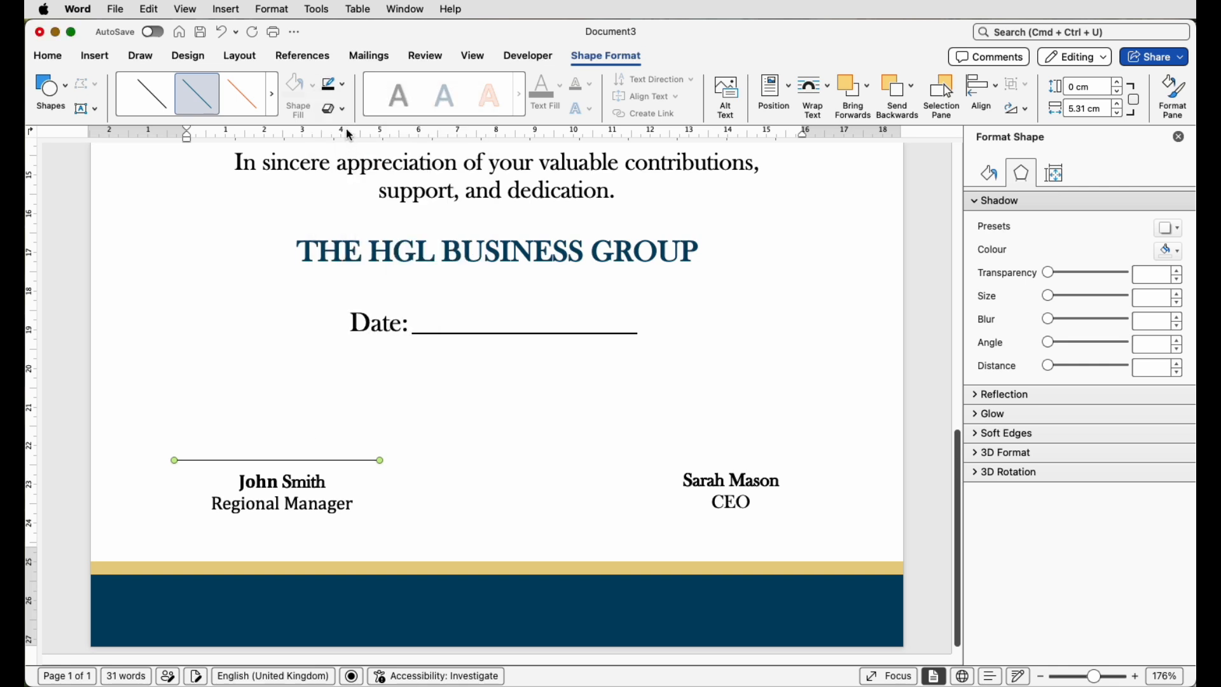
pyautogui.click(347, 169)
pyautogui.click(344, 93)
pyautogui.moveTo(481, 361)
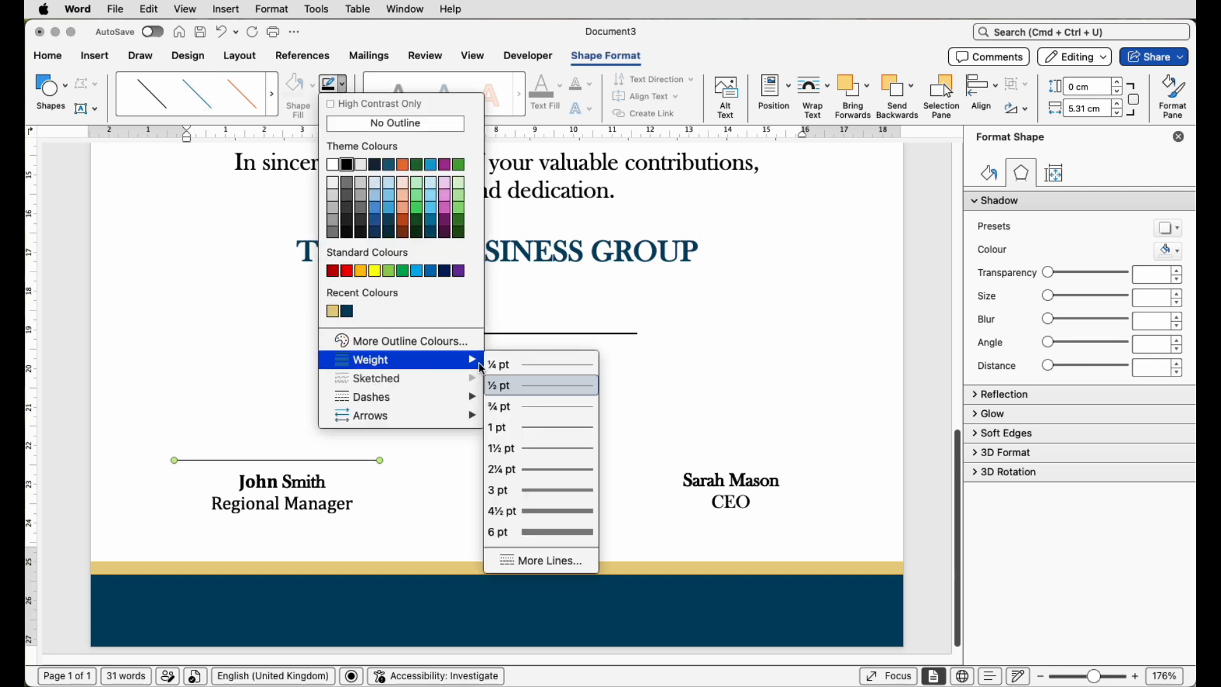
pyautogui.click(516, 424)
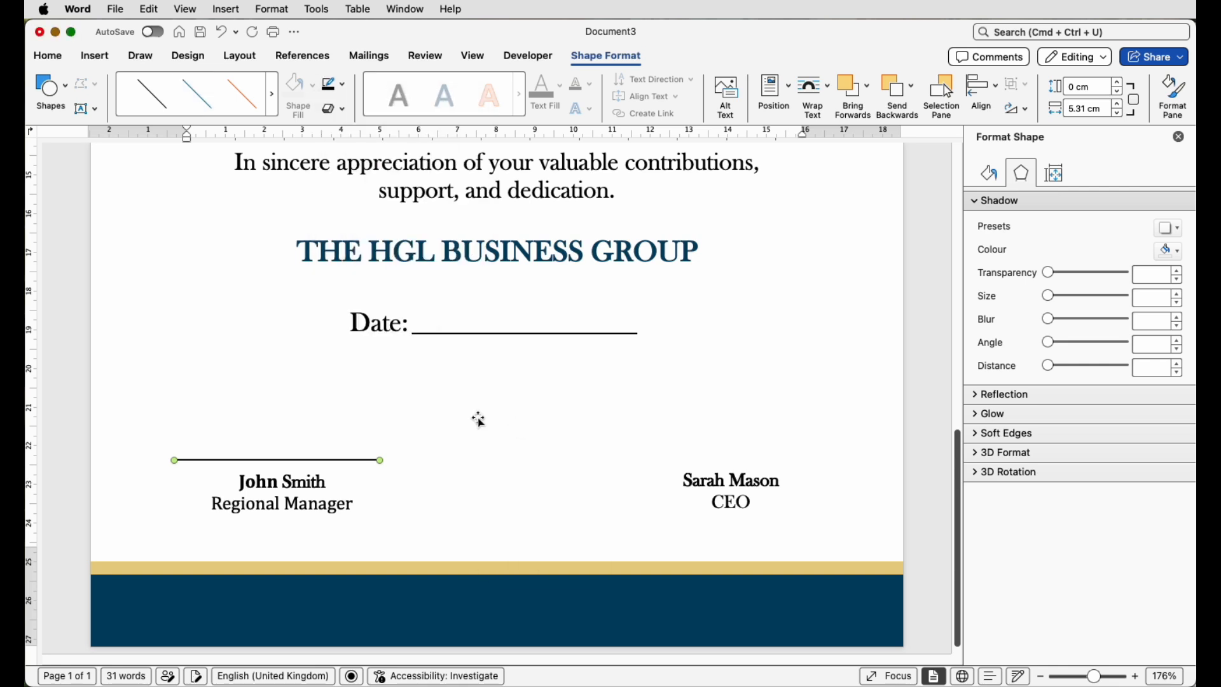
# Step: Align the signature line to the horizontal centre of the Regional Manager's text box
pyautogui.click(275, 486)
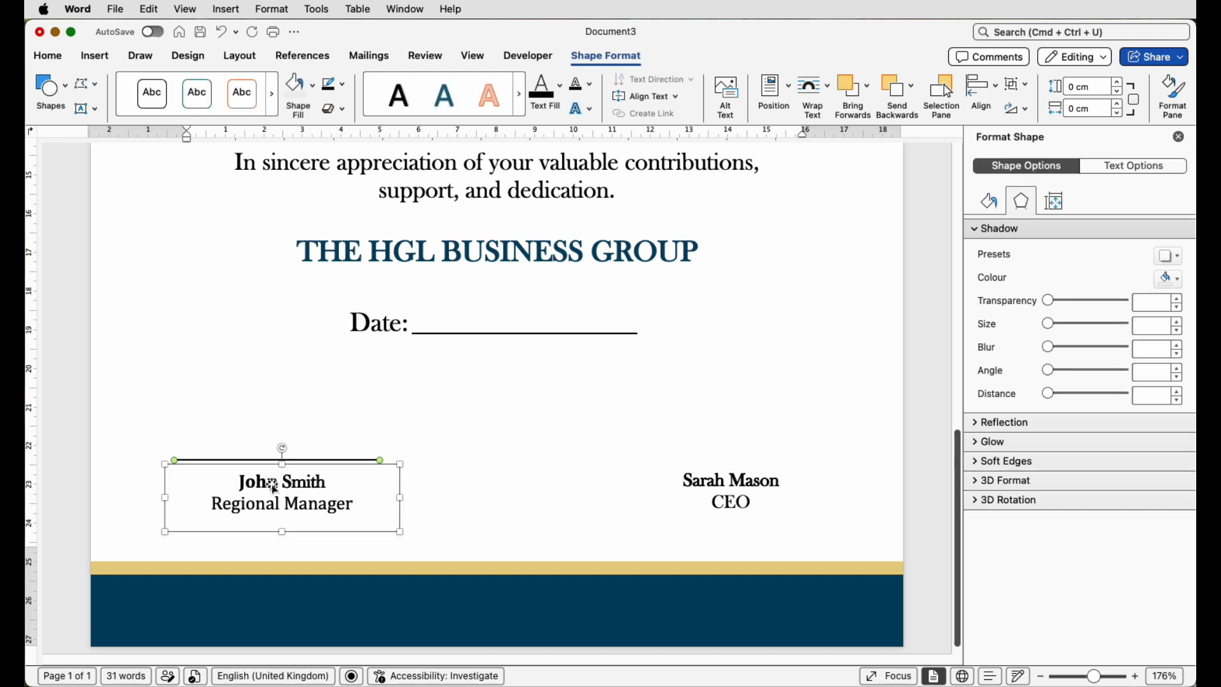
pyautogui.click(982, 98)
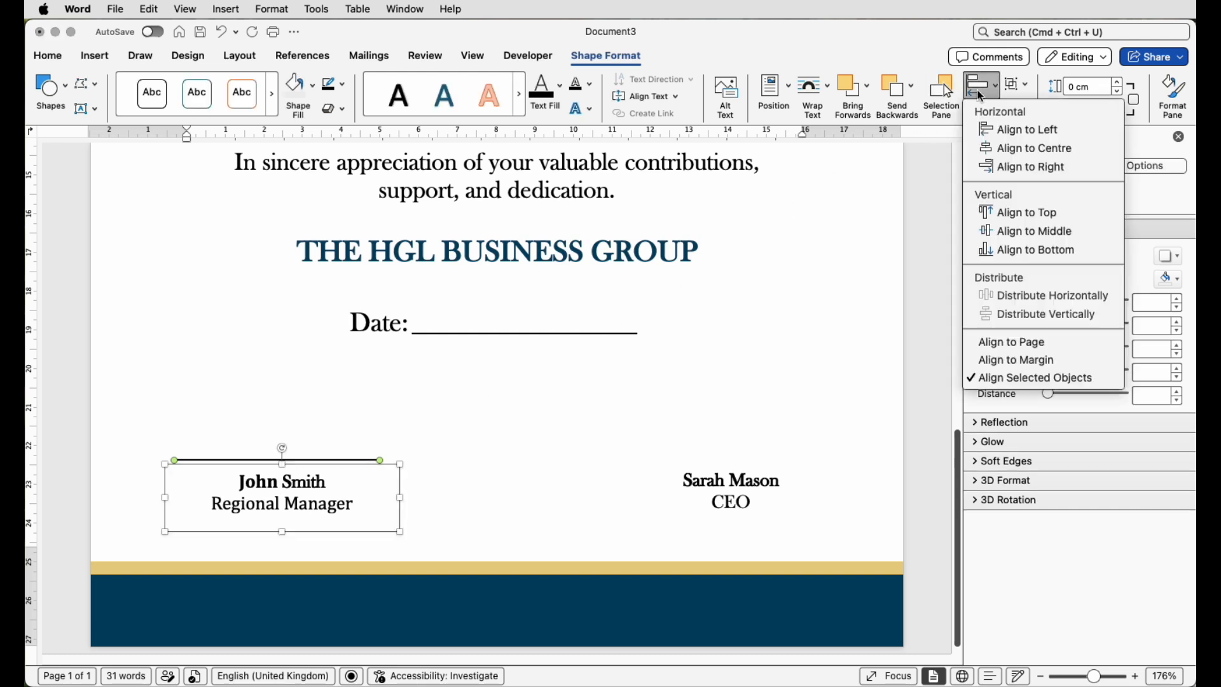
pyautogui.click(995, 150)
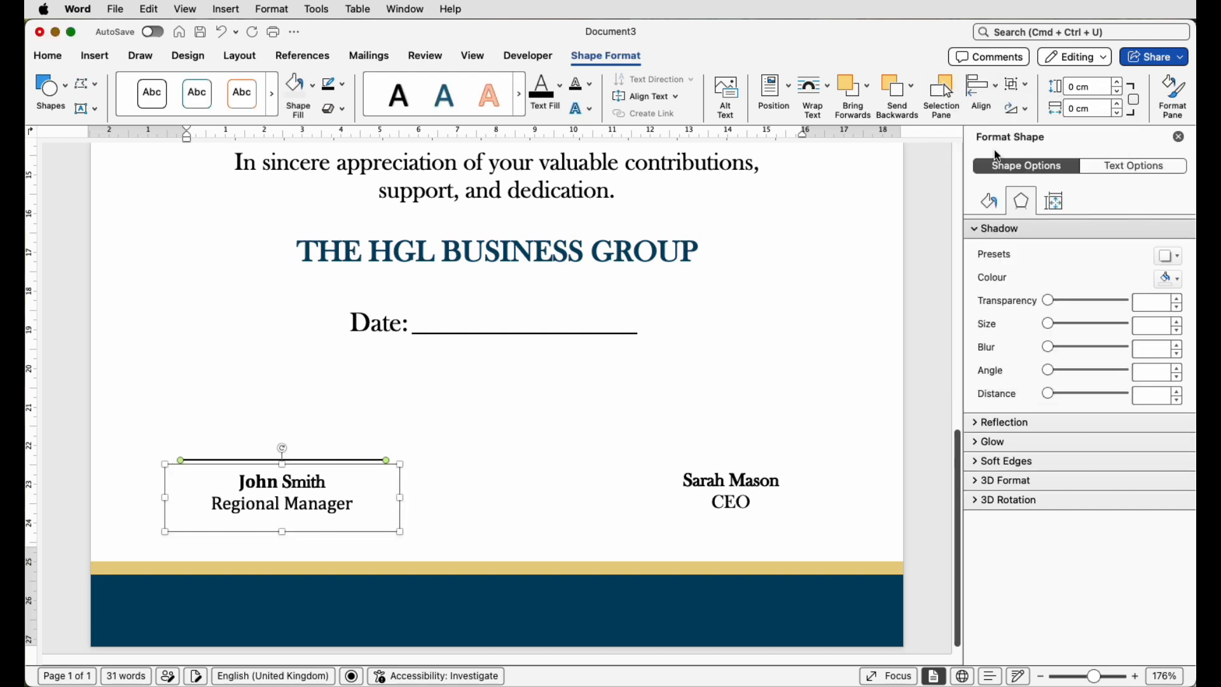
pyautogui.click(525, 497)
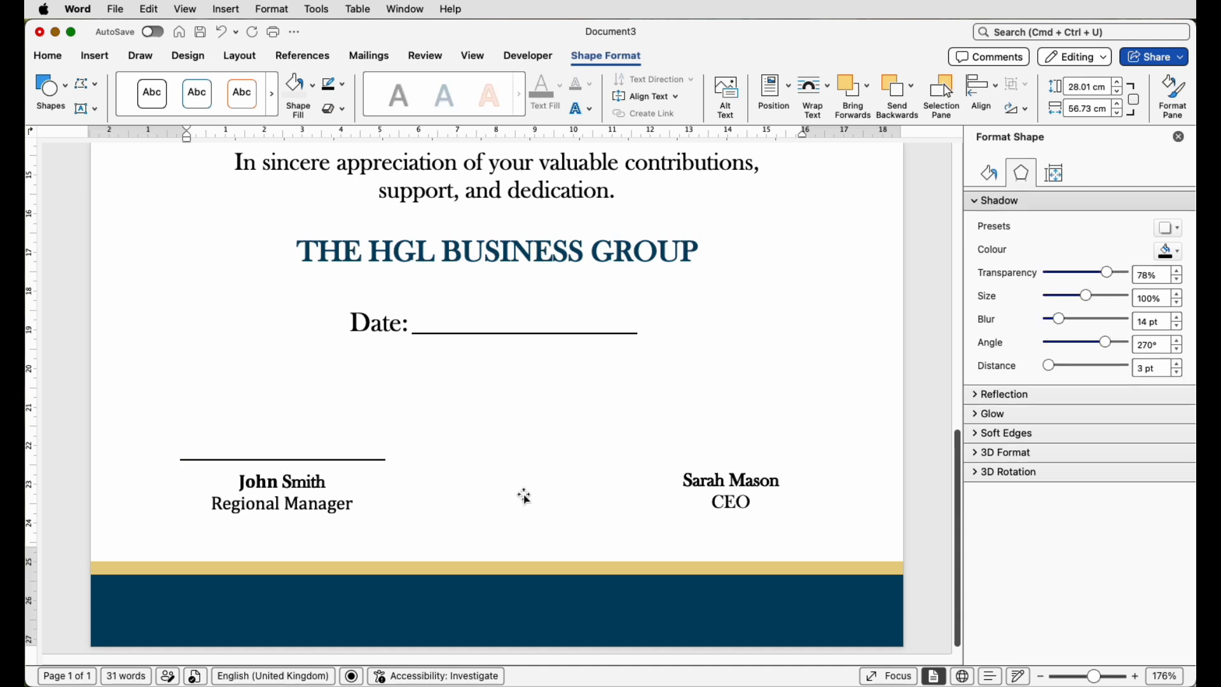
# Step: Duplicate the signature line and place the copy above the CEO's name
pyautogui.click(367, 461)
pyautogui.moveTo(353, 460); pyautogui.dragTo(791, 469)
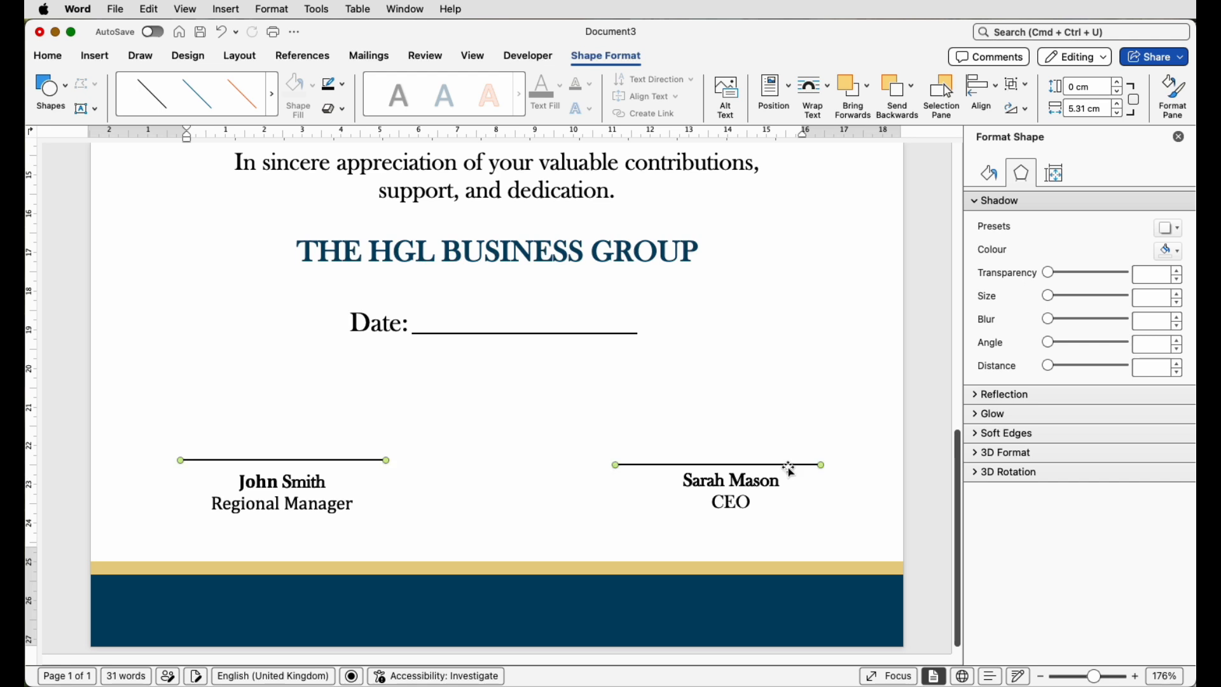
pyautogui.click(562, 520)
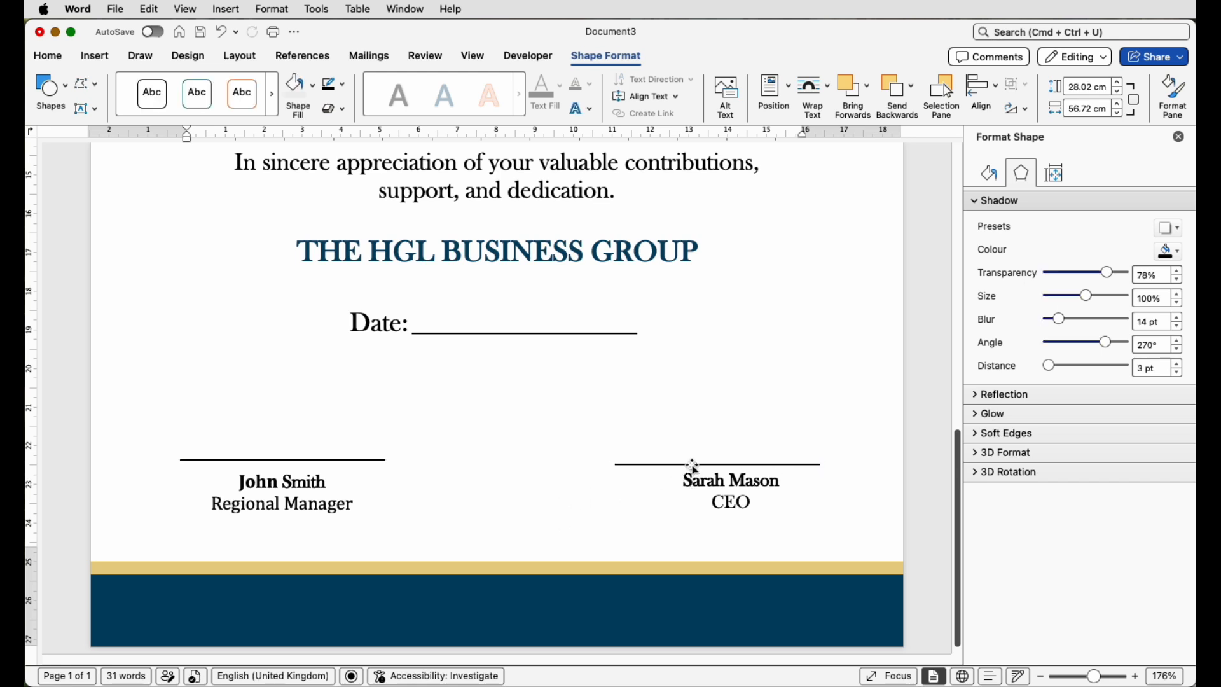
# Step: Align the CEO text box and the signature line above it to a common horizontal centre
pyautogui.click(694, 467)
pyautogui.keyDown('shift'); pyautogui.click(721, 492); pyautogui.keyUp('shift')
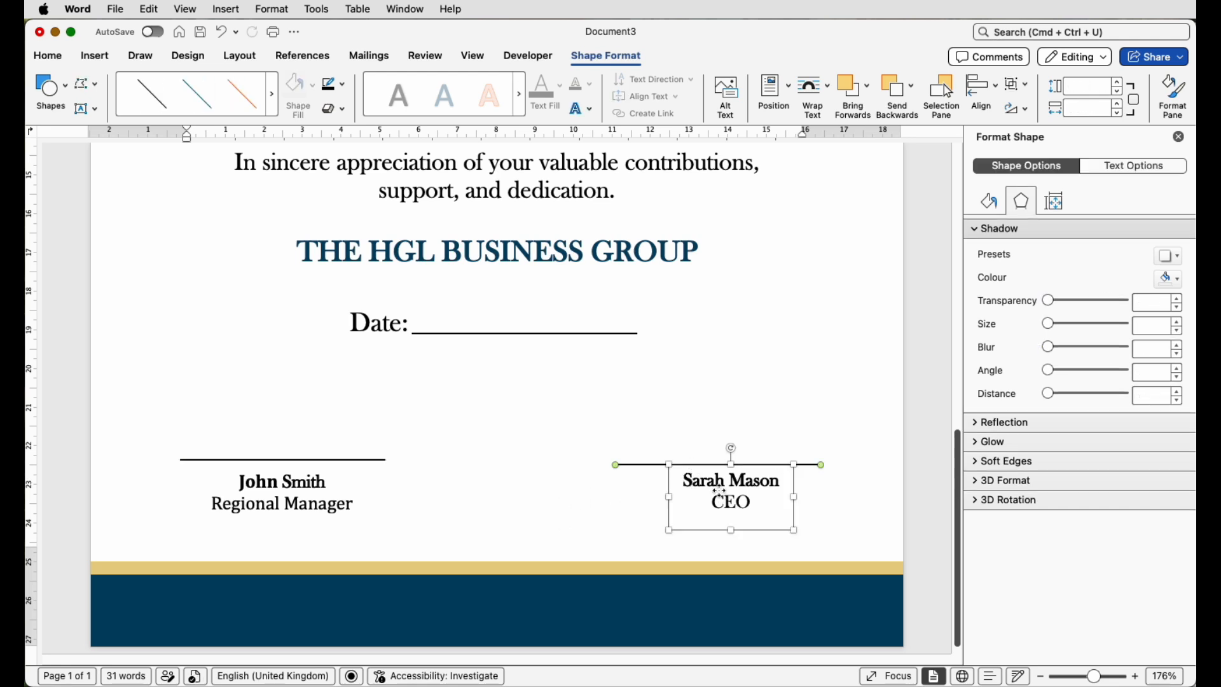
pyautogui.click(988, 92)
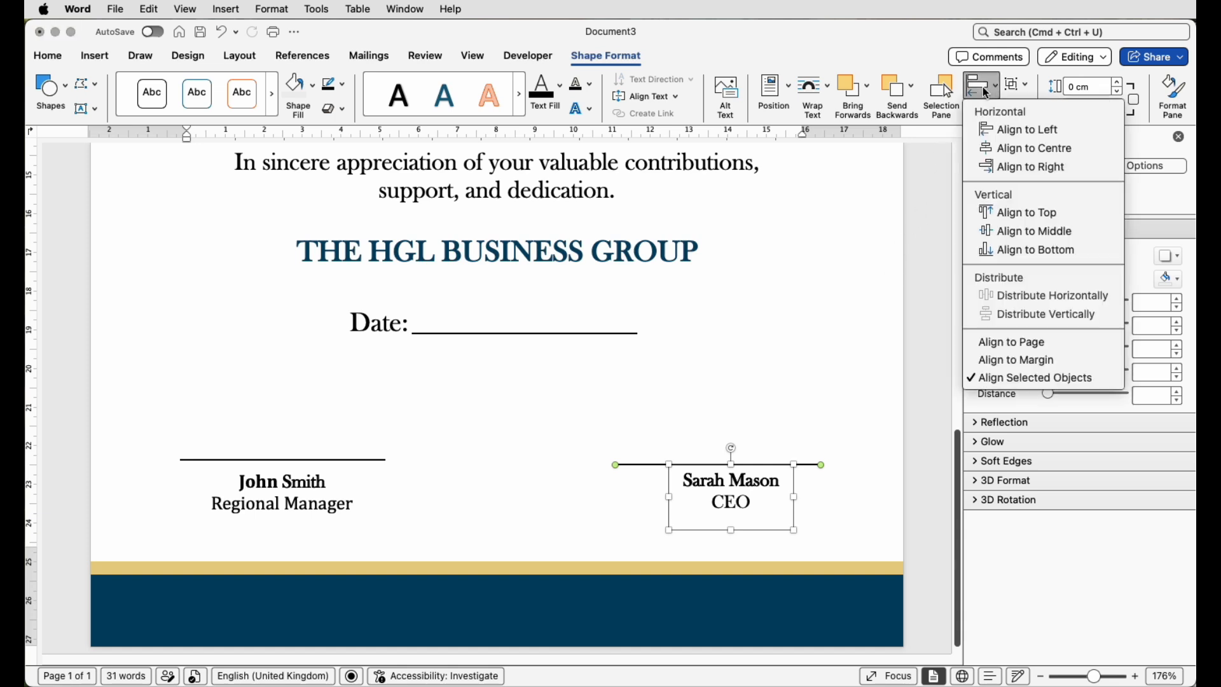
pyautogui.click(998, 157)
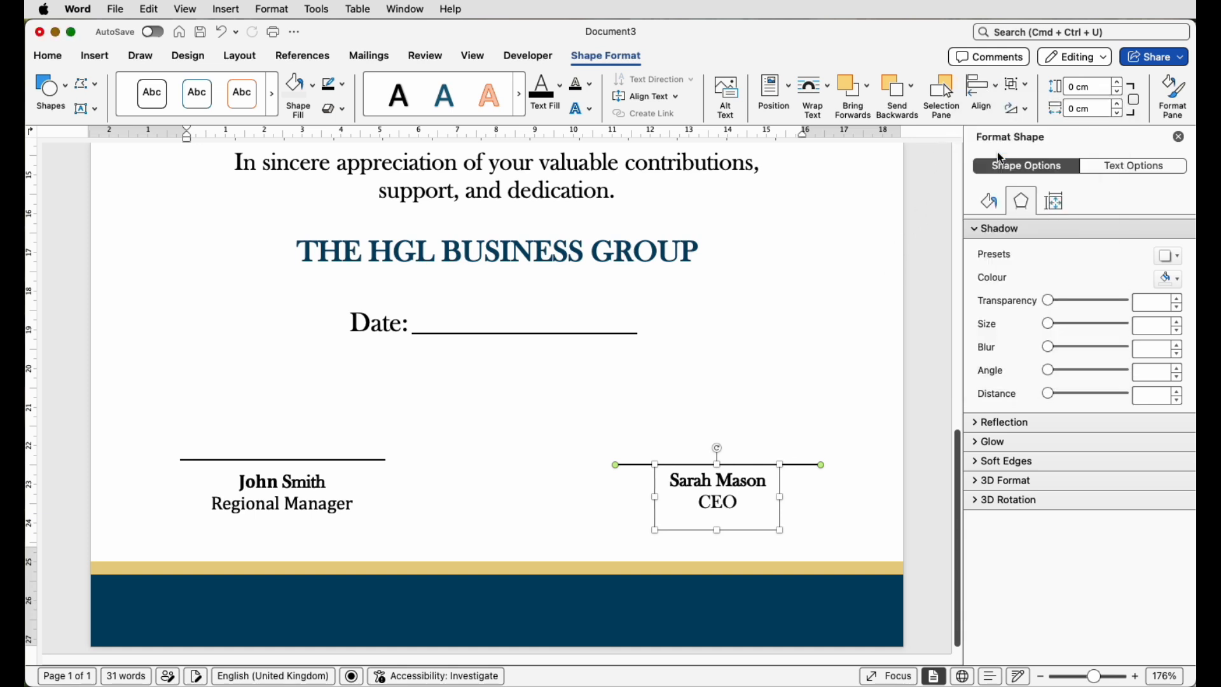
pyautogui.click(598, 500)
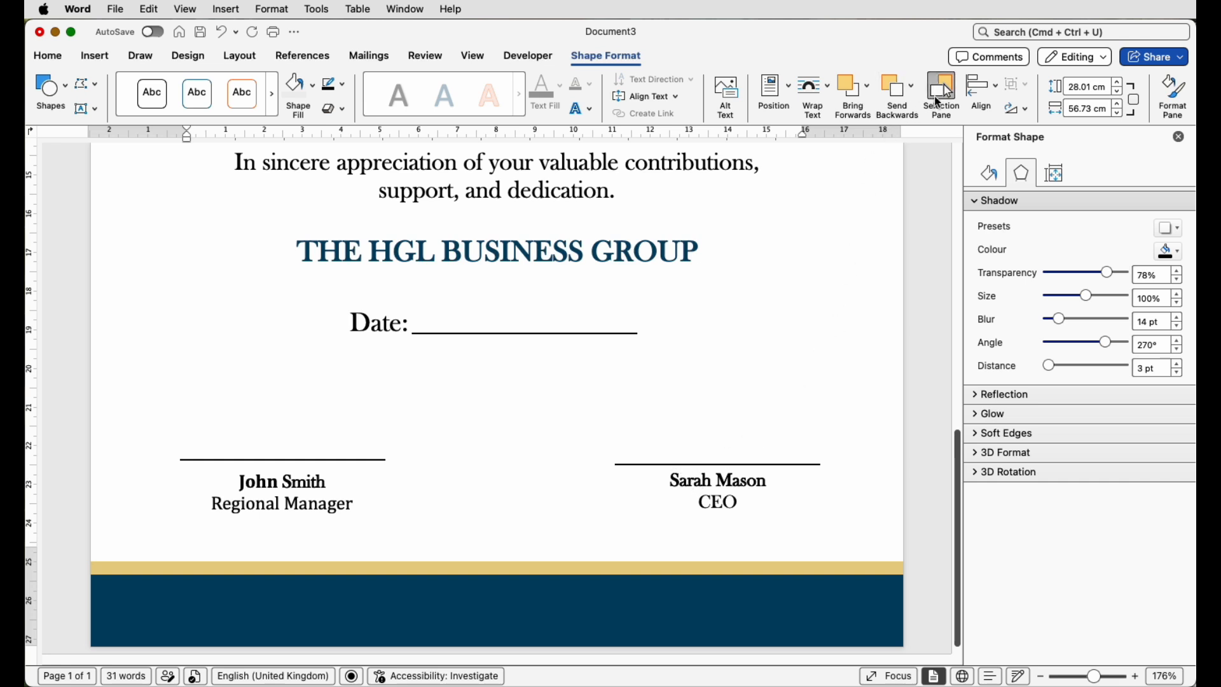
# Step: Align the tops of the Regional Manager's and CEO's signature lines so they sit at the same height
pyautogui.click(941, 96)
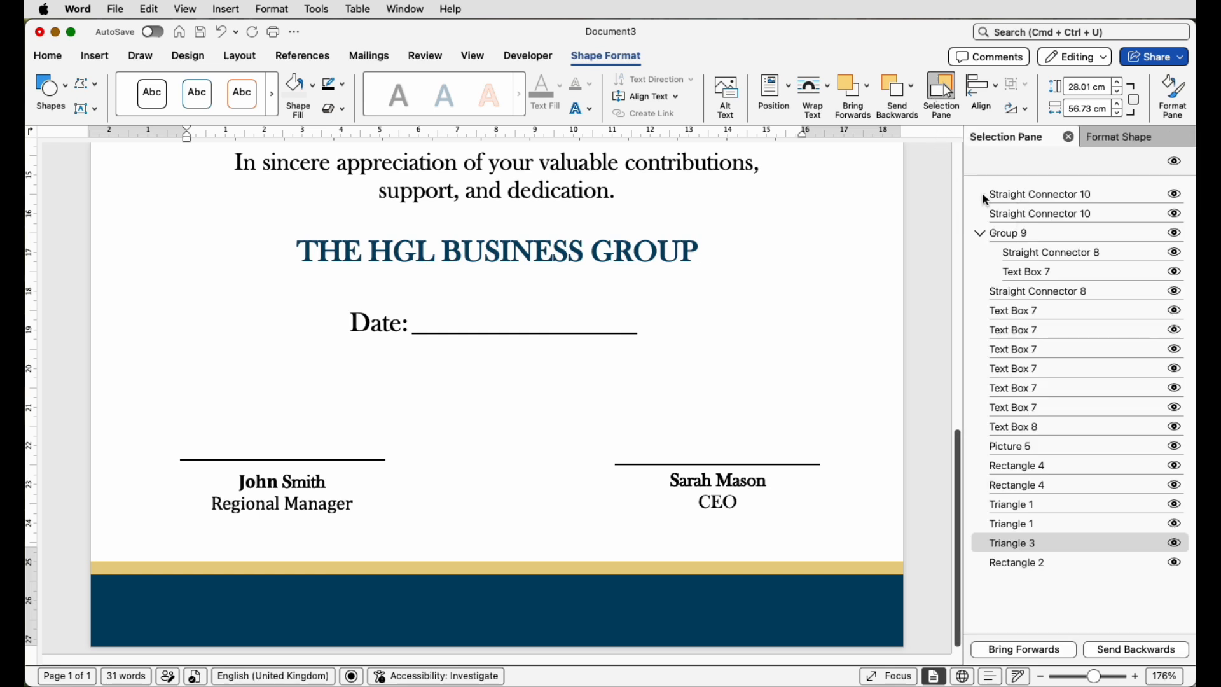
pyautogui.click(999, 196)
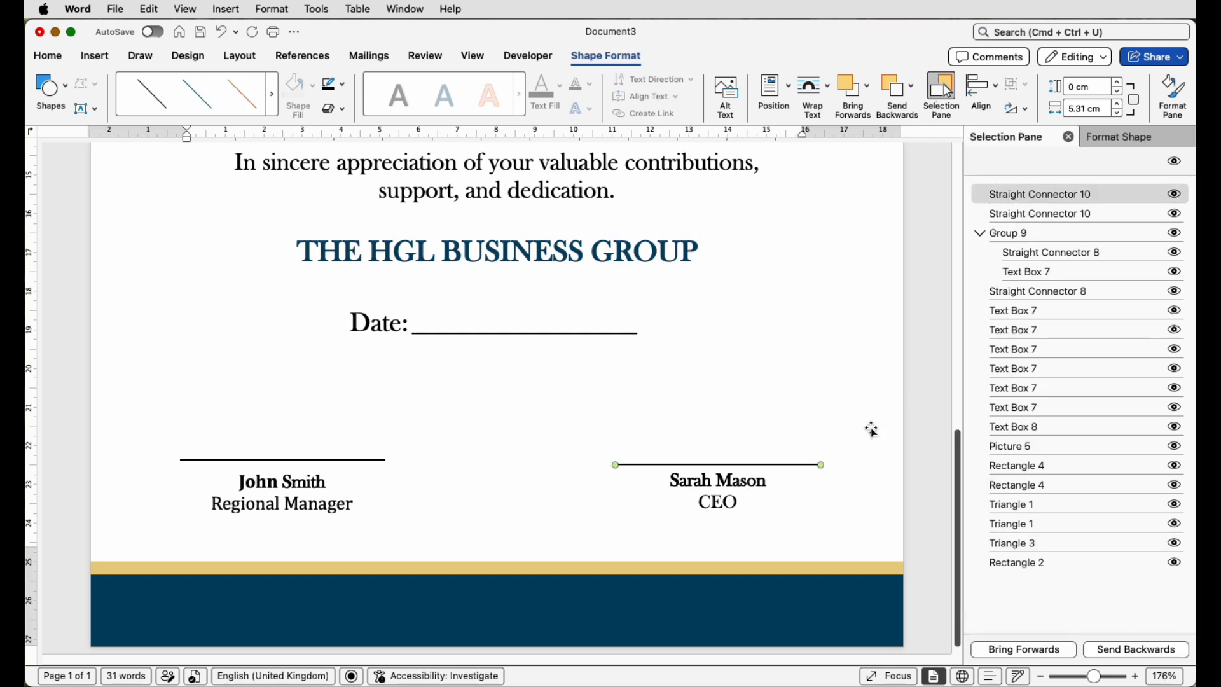
pyautogui.keyDown('shift'); pyautogui.click(999, 215); pyautogui.keyUp('shift')
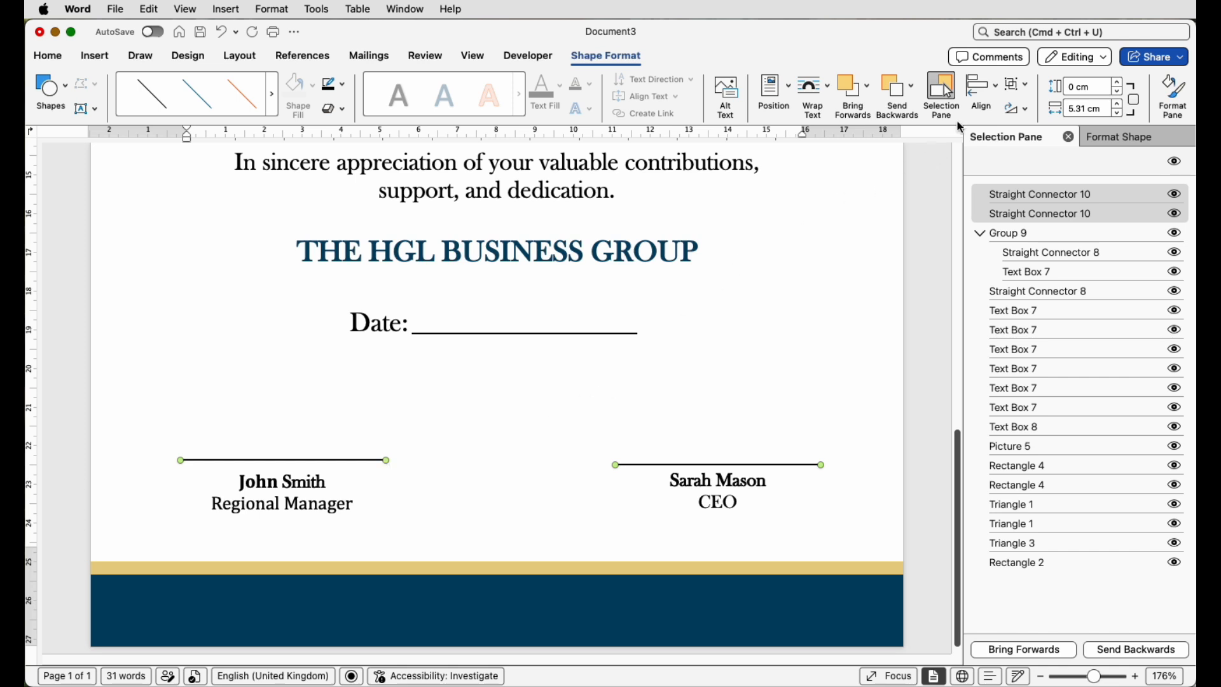
pyautogui.click(983, 94)
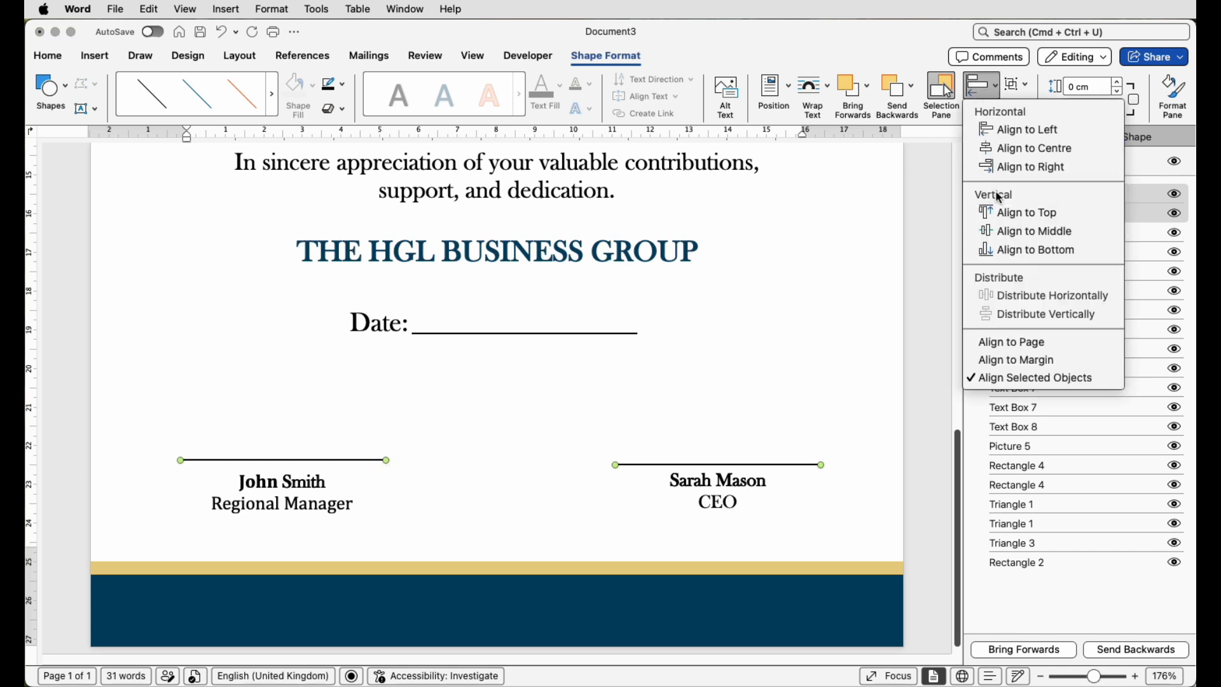
pyautogui.click(1001, 213)
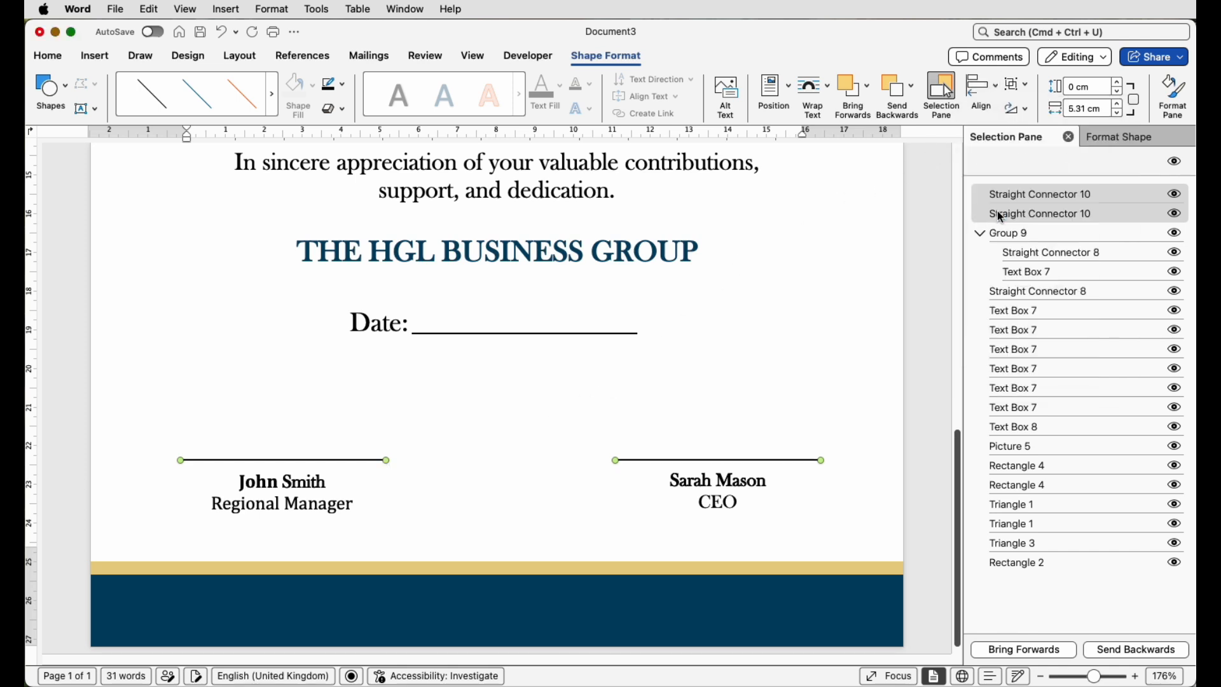
pyautogui.click(930, 543)
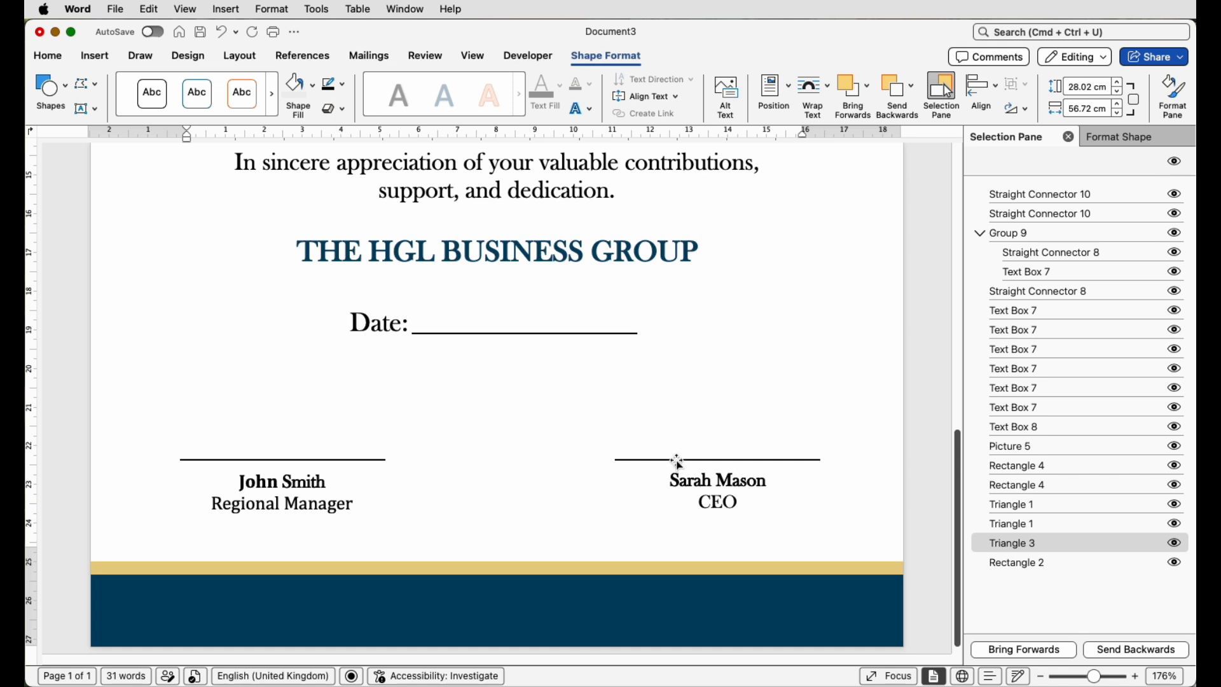
# Step: Group the two signature lines to centre them horizontally relative to the margins, and ungroup them
pyautogui.click(1005, 204)
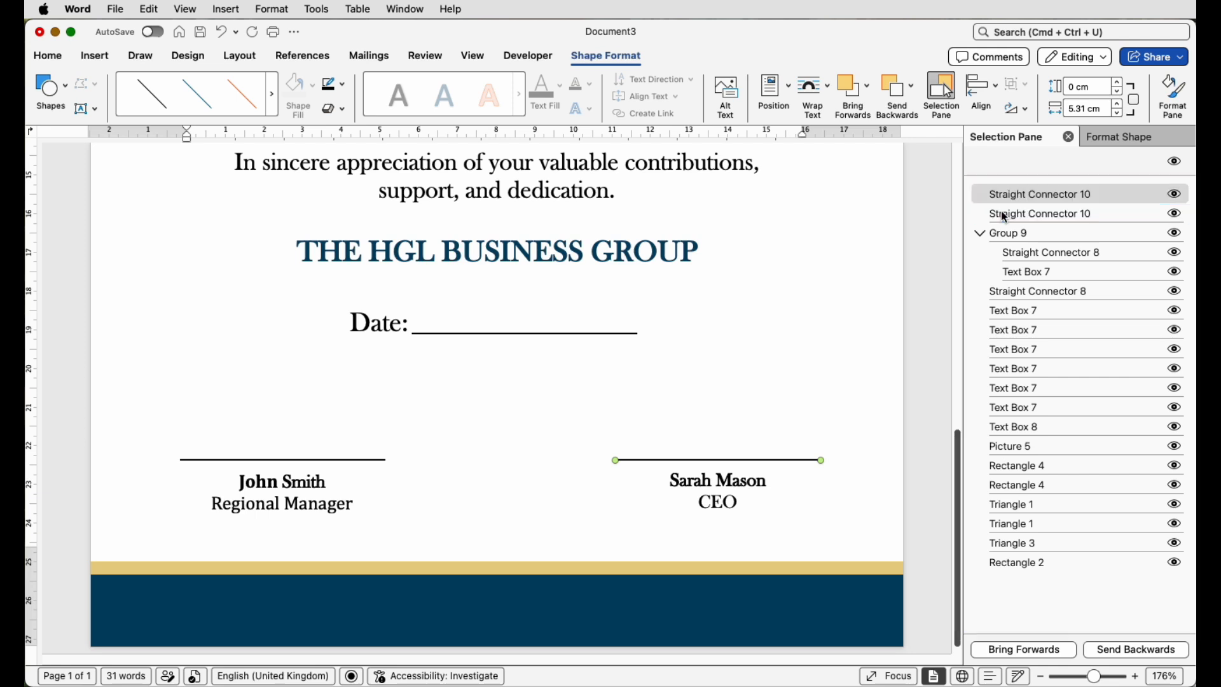
pyautogui.keyDown('shift'); pyautogui.click(1005, 215); pyautogui.keyUp('shift')
pyautogui.click(1016, 108)
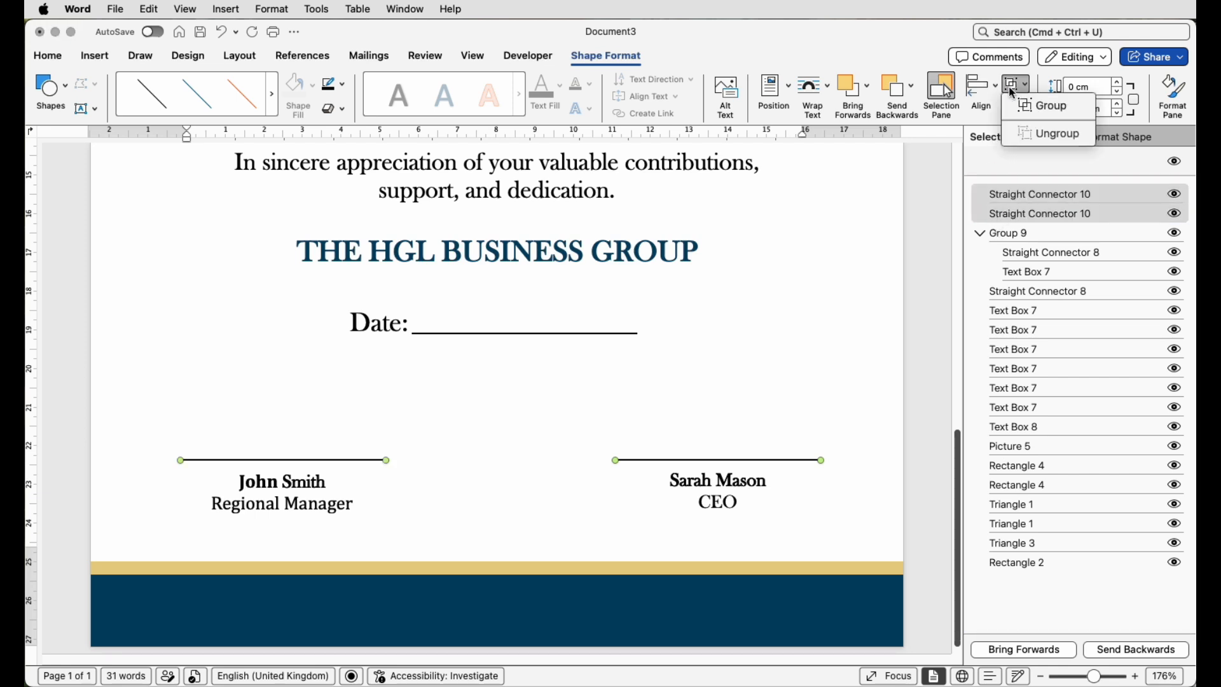
pyautogui.click(1025, 104)
pyautogui.click(983, 93)
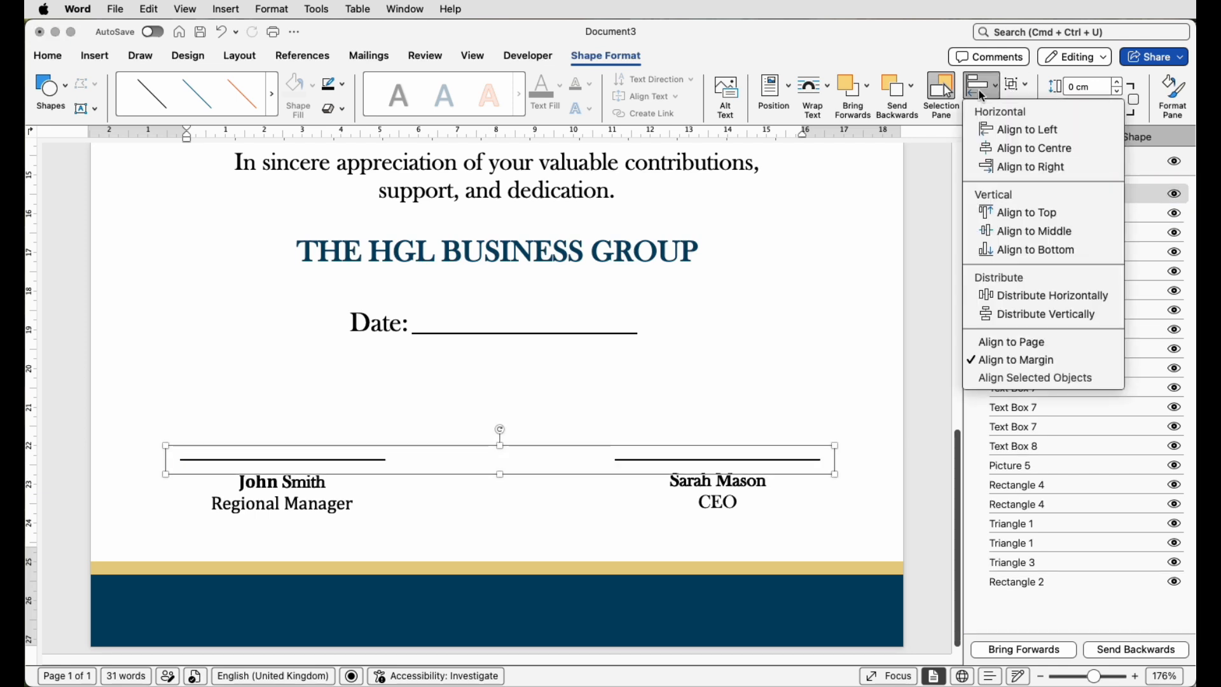
pyautogui.click(989, 149)
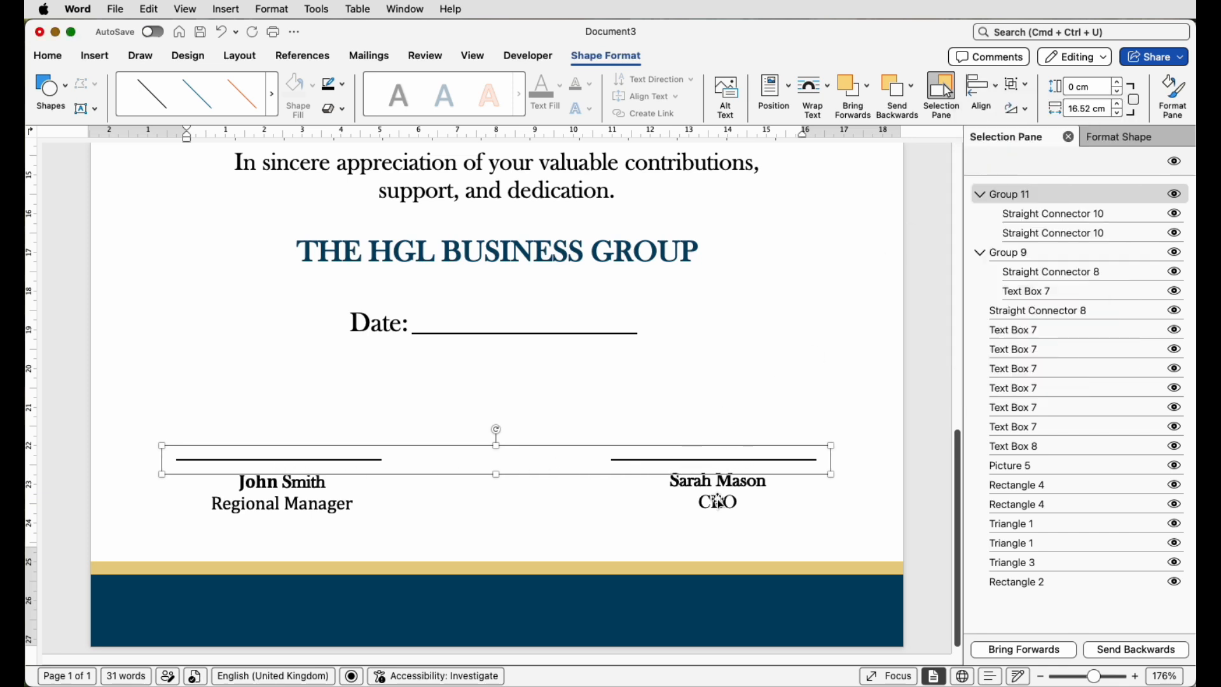
pyautogui.click(1017, 84)
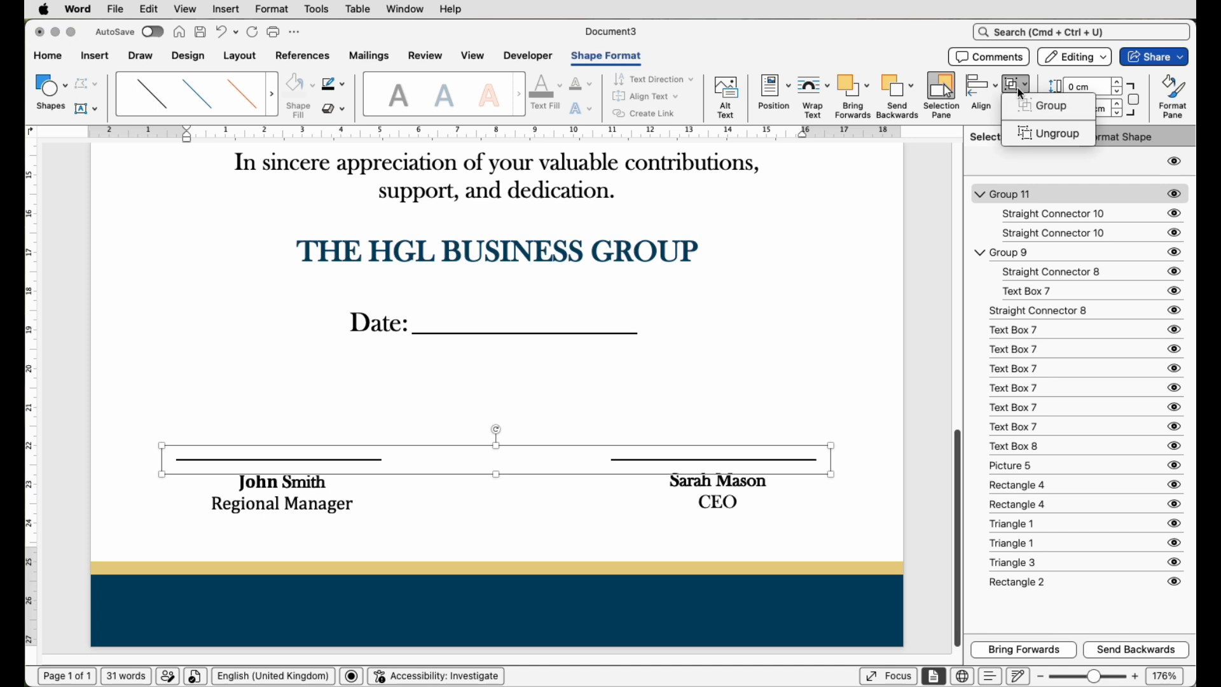
pyautogui.click(1030, 134)
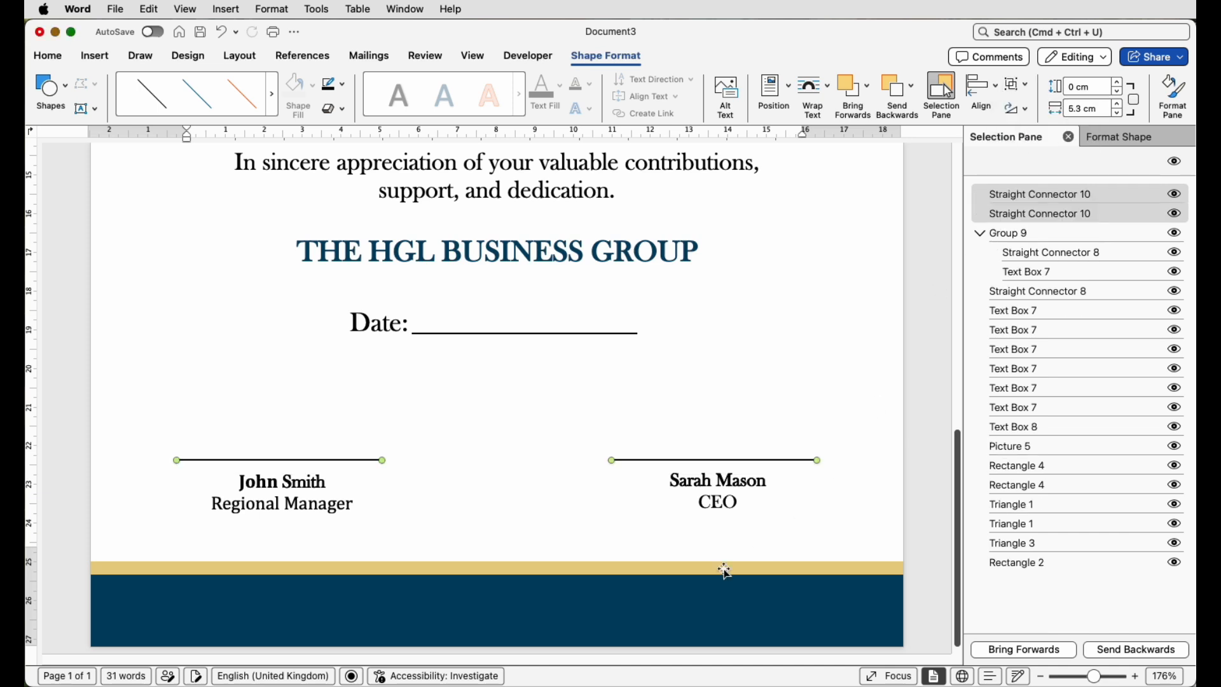
pyautogui.click(705, 502)
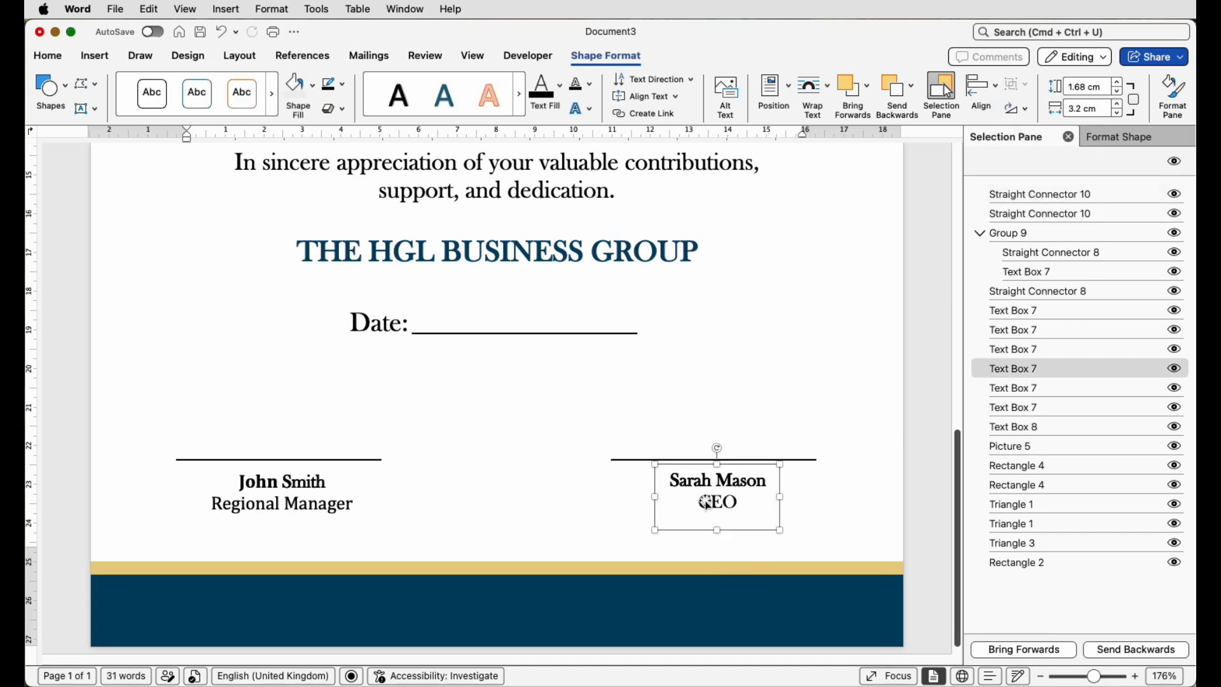
pyautogui.keyDown('shift'); pyautogui.click(748, 458); pyautogui.keyUp('shift')
pyautogui.keyDown('shift'); pyautogui.click(749, 463); pyautogui.keyUp('shift')
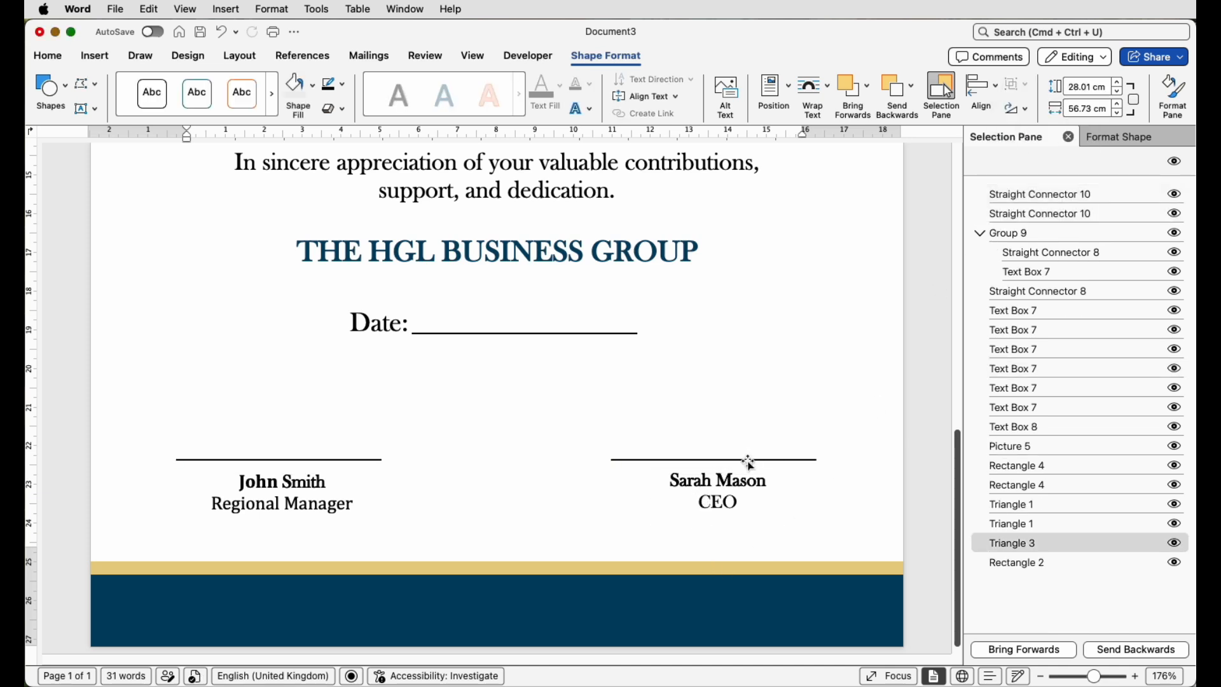
# Step: Try to align the Regional Manager's text box and signature line to a common horizontal centre, and undo it
pyautogui.click(1032, 214)
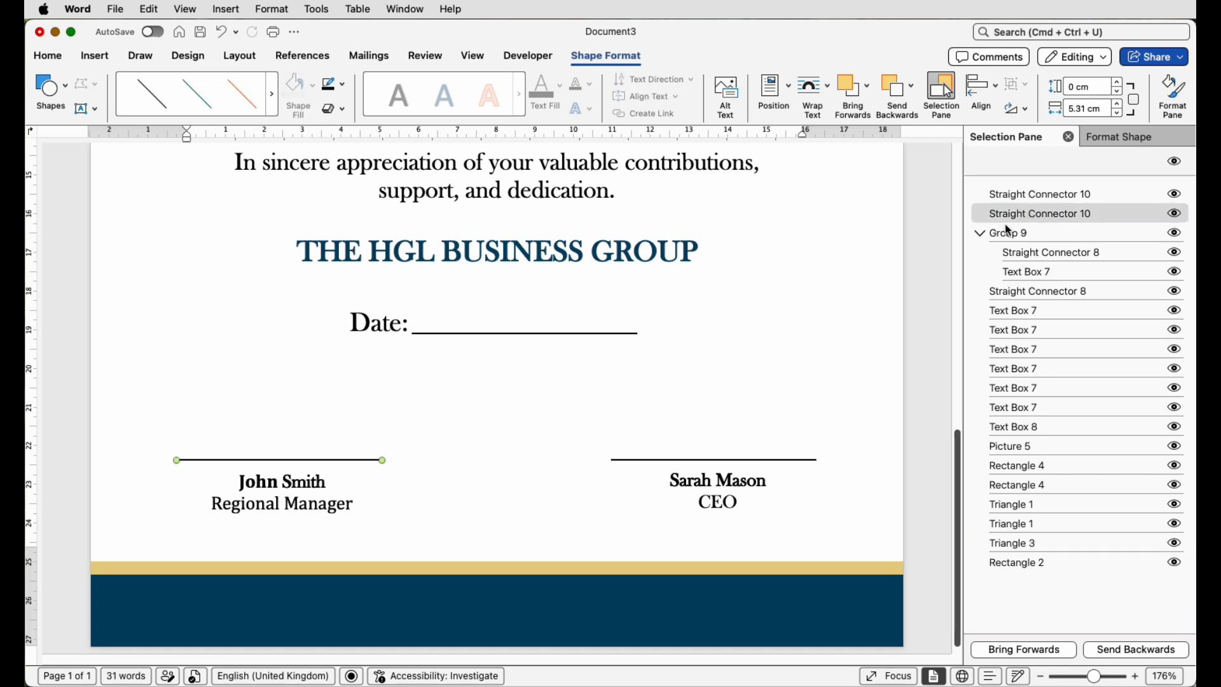
pyautogui.keyDown('shift'); pyautogui.click(294, 506); pyautogui.keyUp('shift')
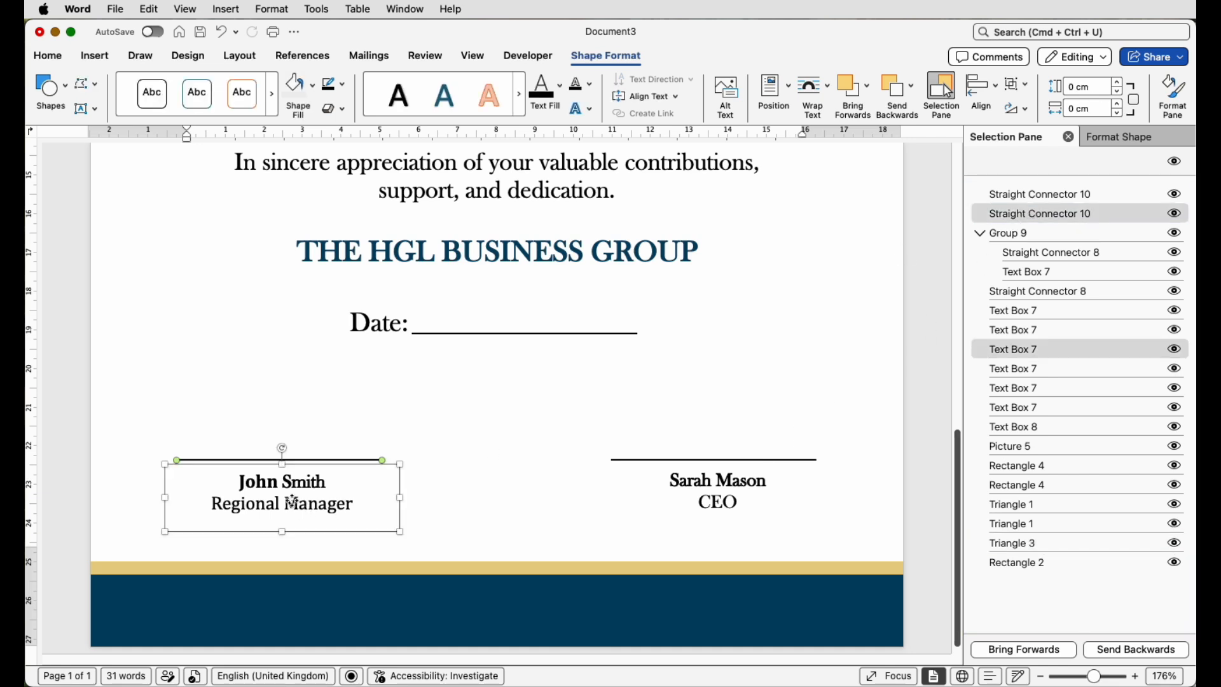
pyautogui.click(991, 92)
pyautogui.click(1001, 149)
pyautogui.press('super+z')
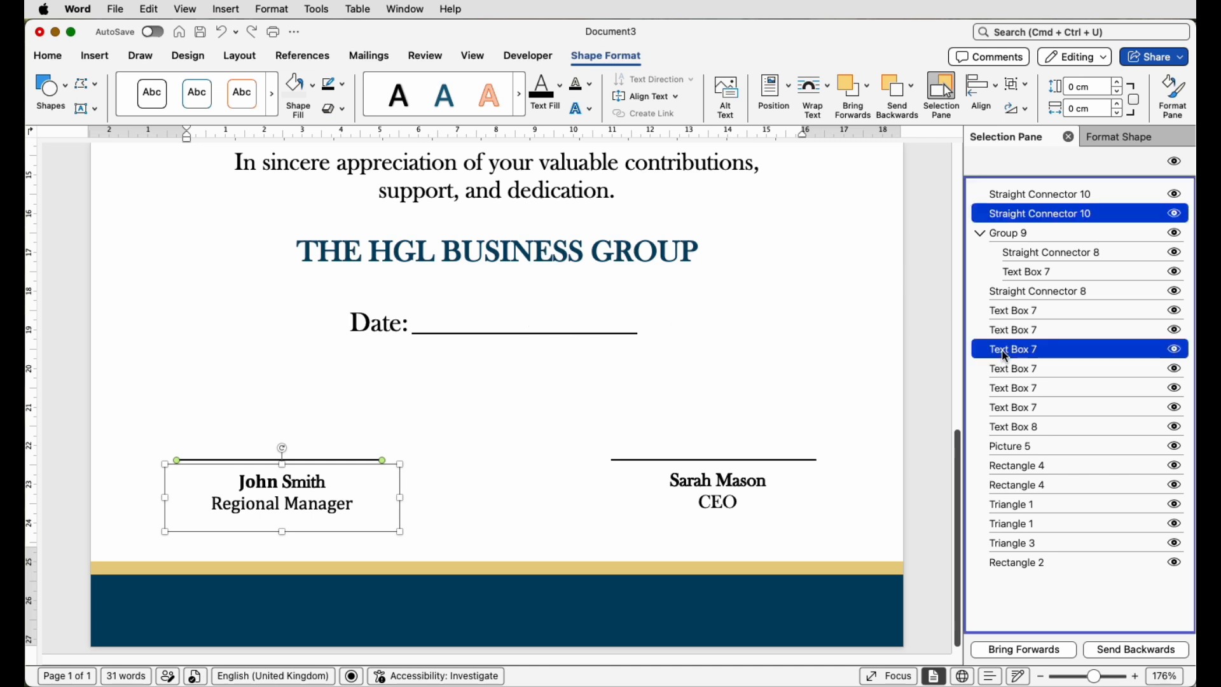
# Step: Try again to centre-align only the Regional Manager's text box and its signature line, leaving the CEO's line unselected
pyautogui.click(1051, 380)
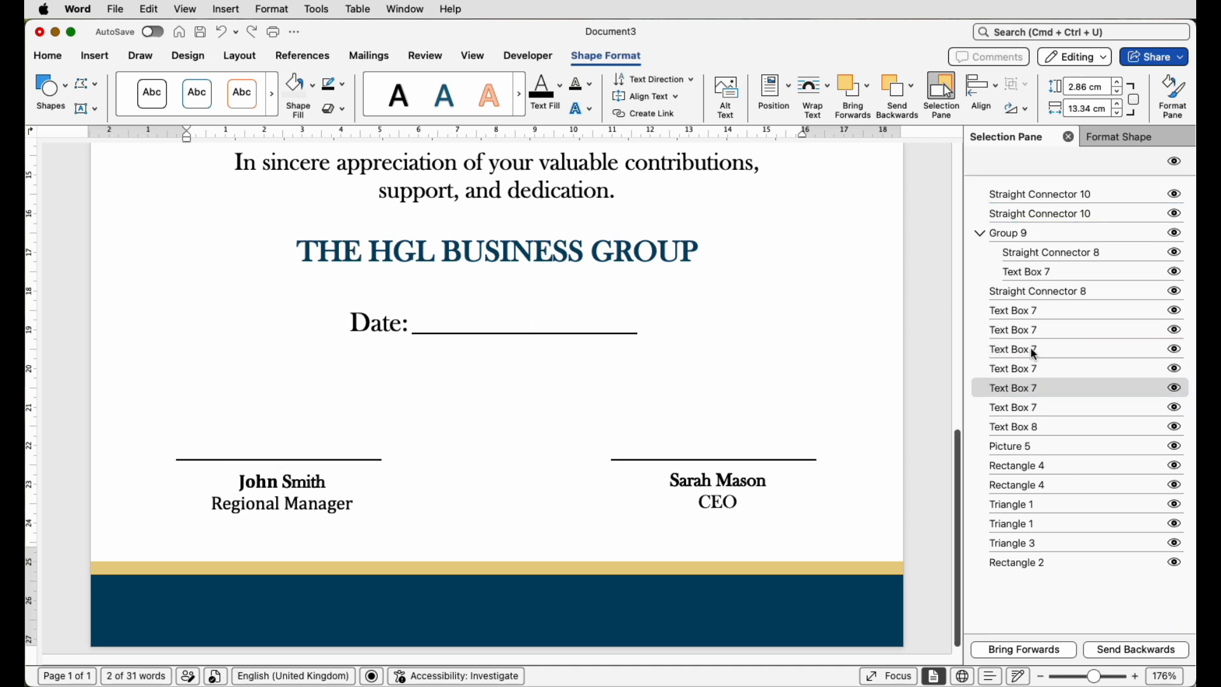
pyautogui.click(1034, 349)
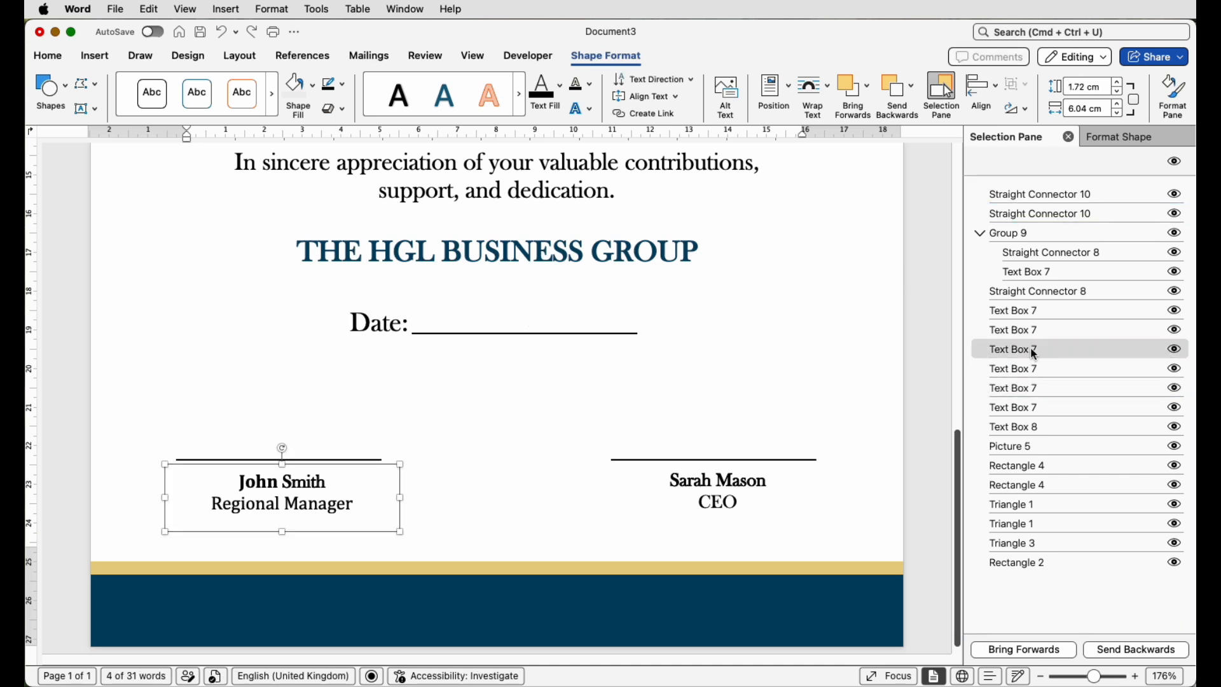
pyautogui.keyDown('super'); pyautogui.click(1016, 194); pyautogui.keyUp('super')
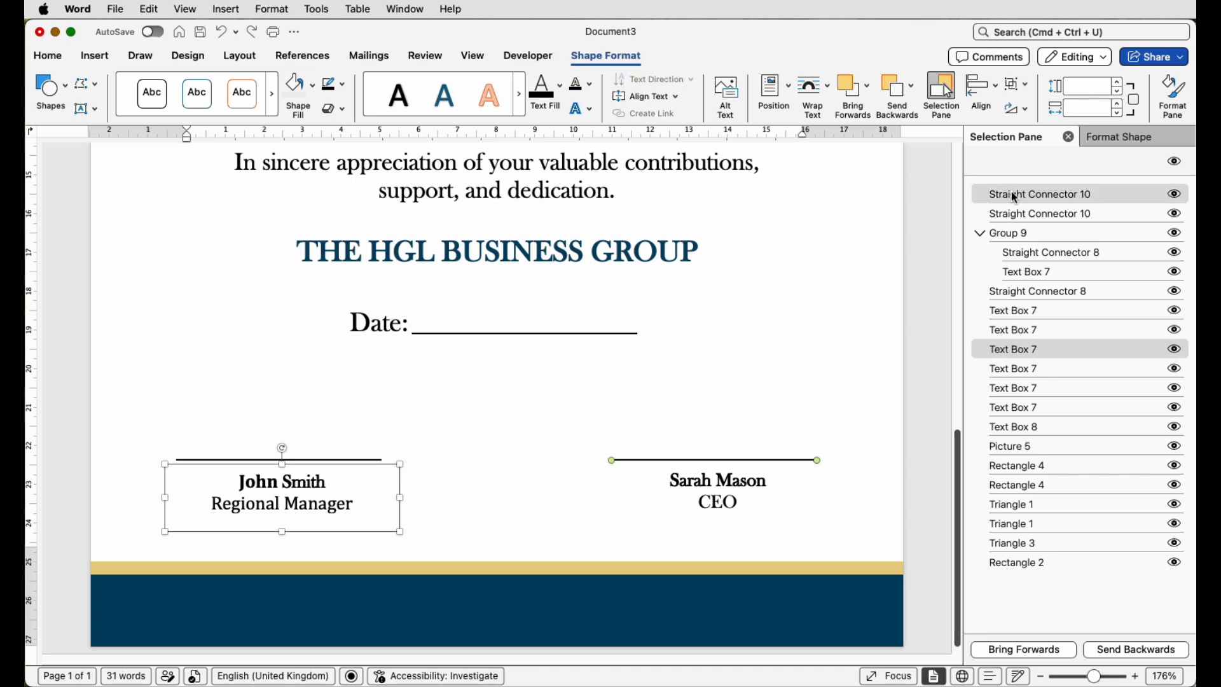
pyautogui.keyDown('super'); pyautogui.click(1016, 214); pyautogui.keyUp('super')
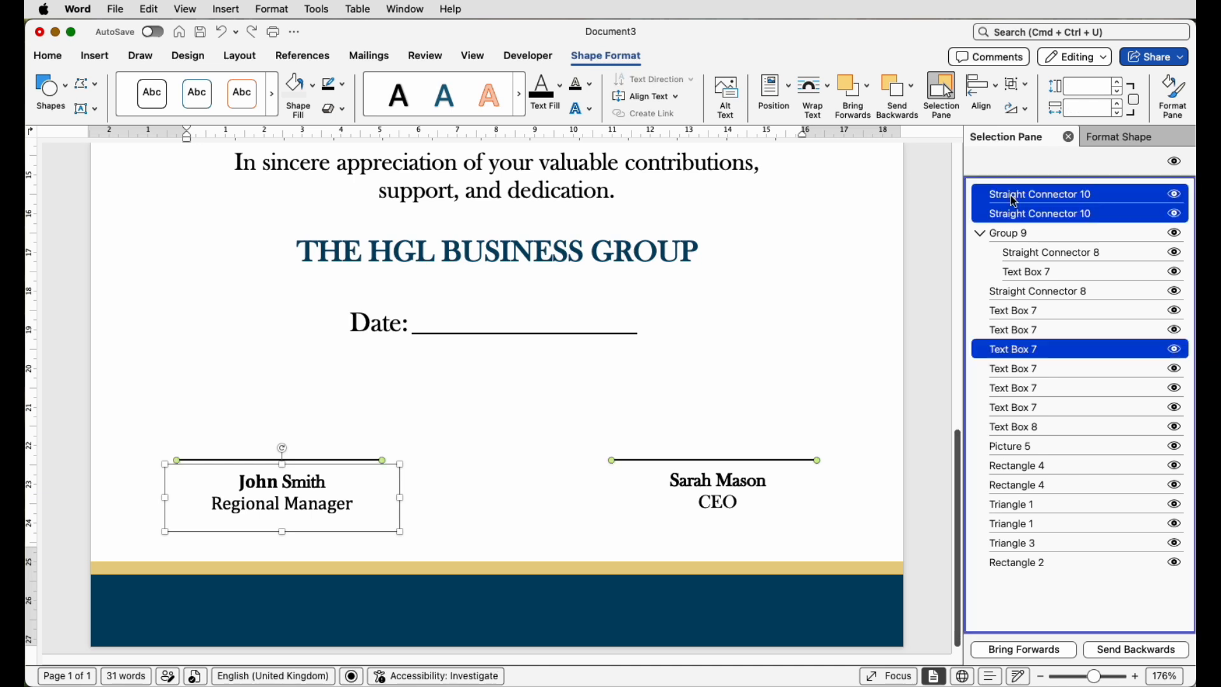
pyautogui.keyDown('super'); pyautogui.click(1012, 195); pyautogui.keyUp('super')
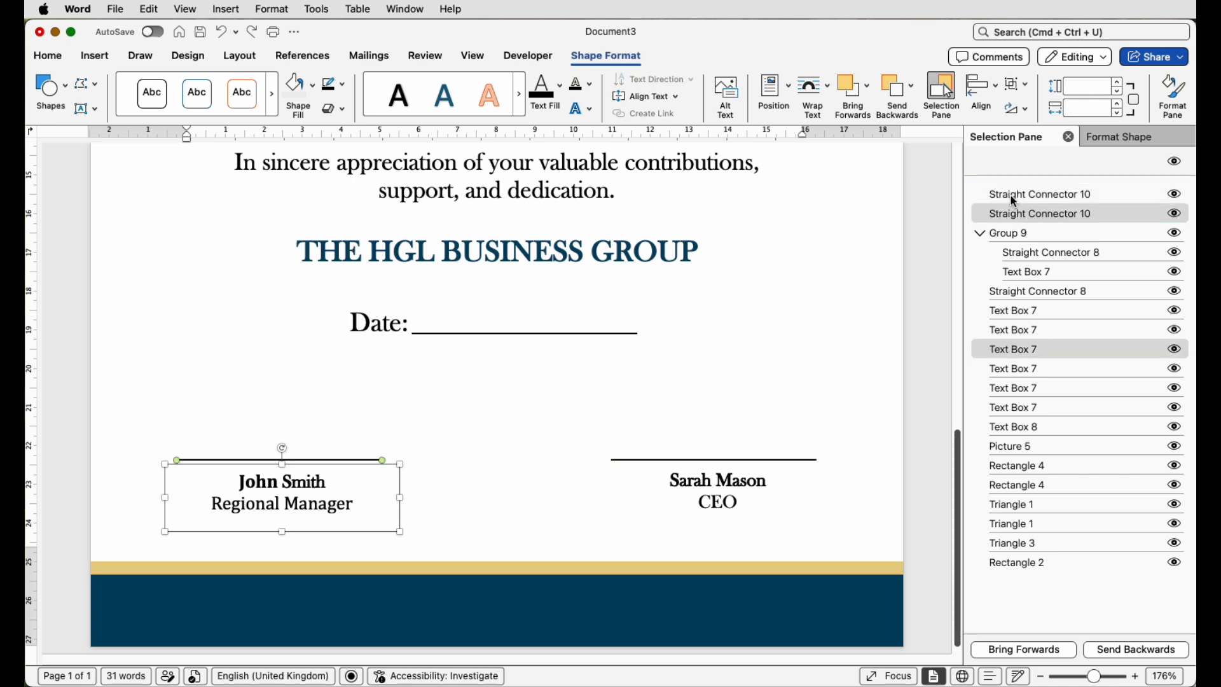
pyautogui.click(992, 96)
pyautogui.click(996, 150)
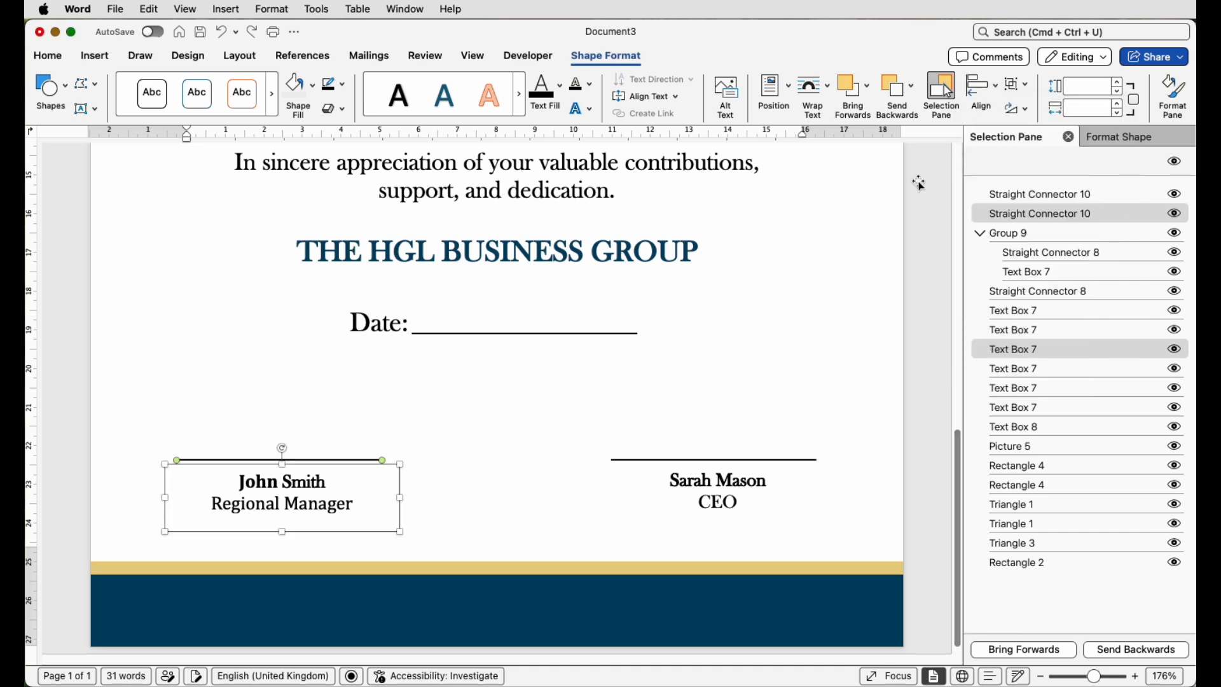
pyautogui.click(506, 501)
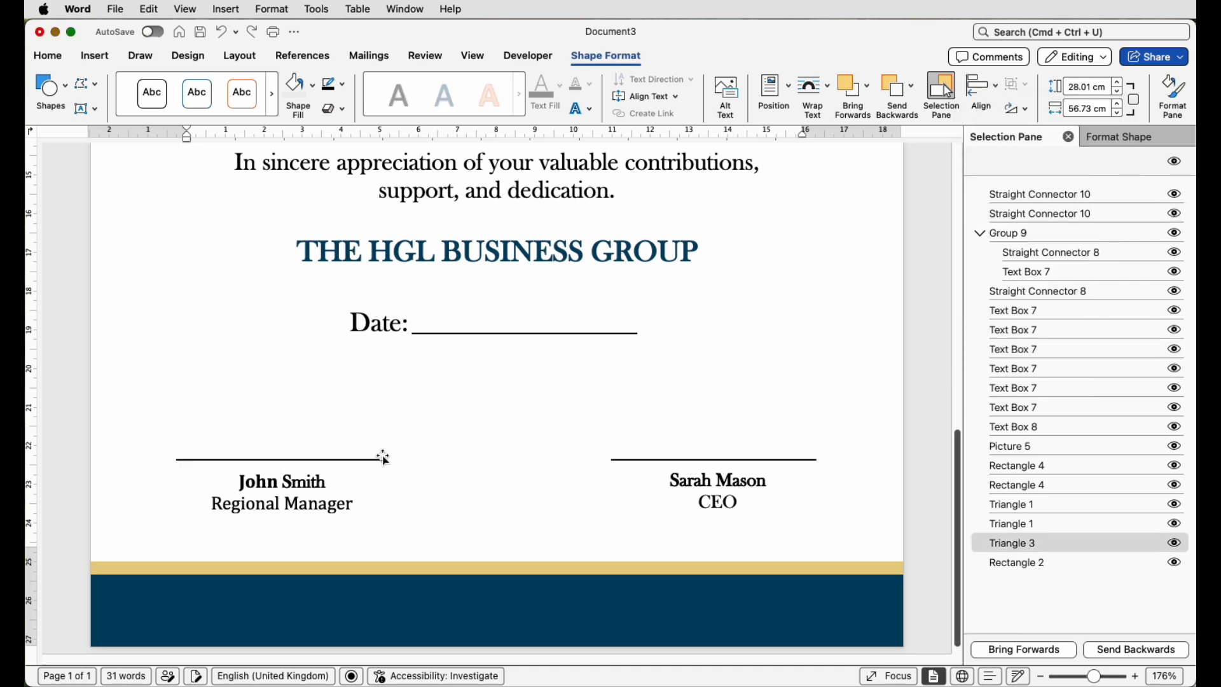
# Step: Nudge the Regional Manager text box slightly to the left to centre it under its signature line
pyautogui.click(292, 502)
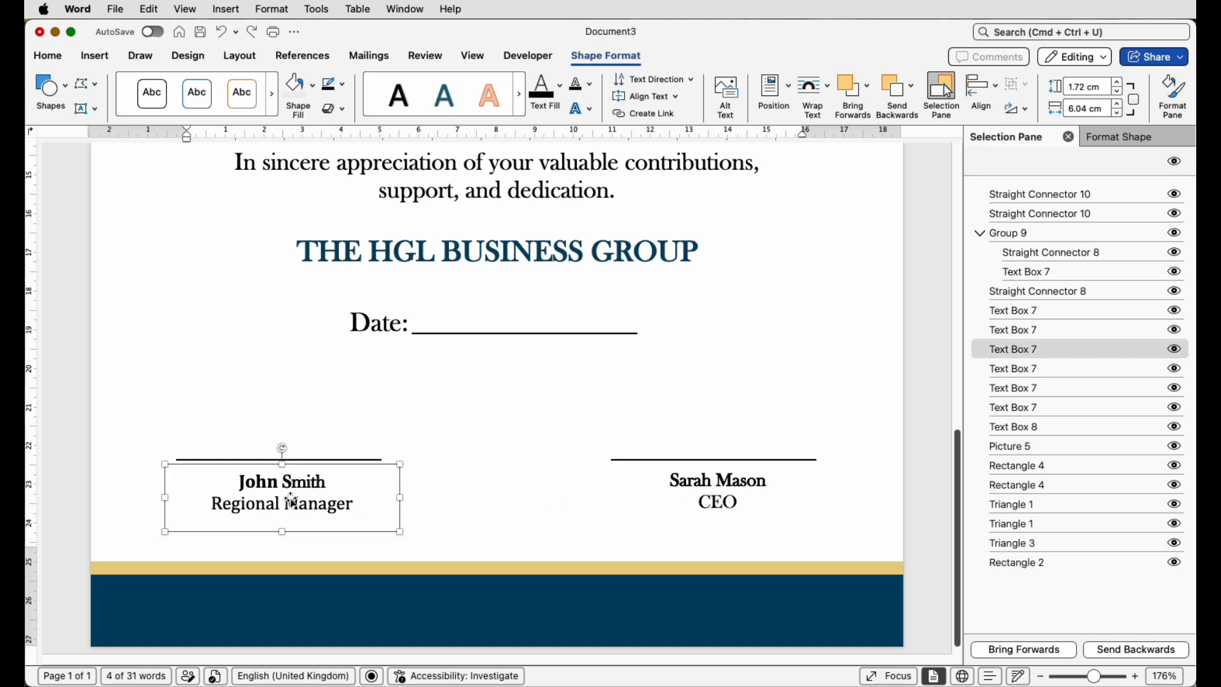
pyautogui.press('Left')
pyautogui.press('Left')
pyautogui.press('Left')
pyautogui.press('Left')
pyautogui.press('Left')
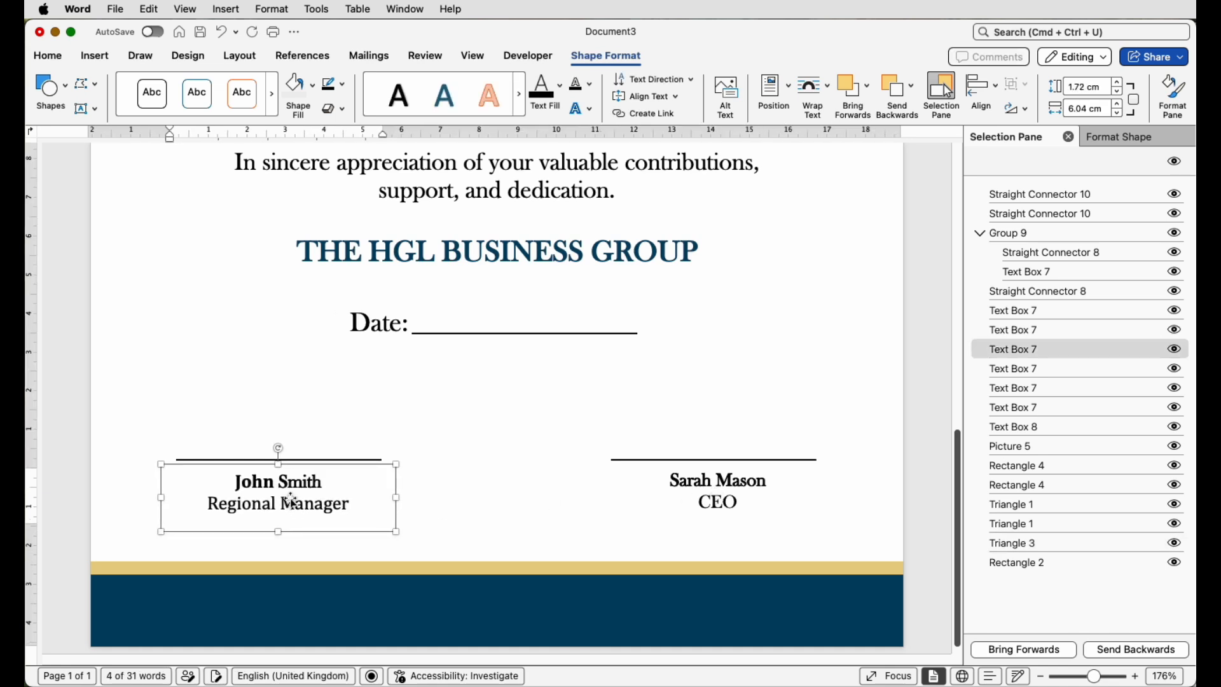
pyautogui.press('Left')
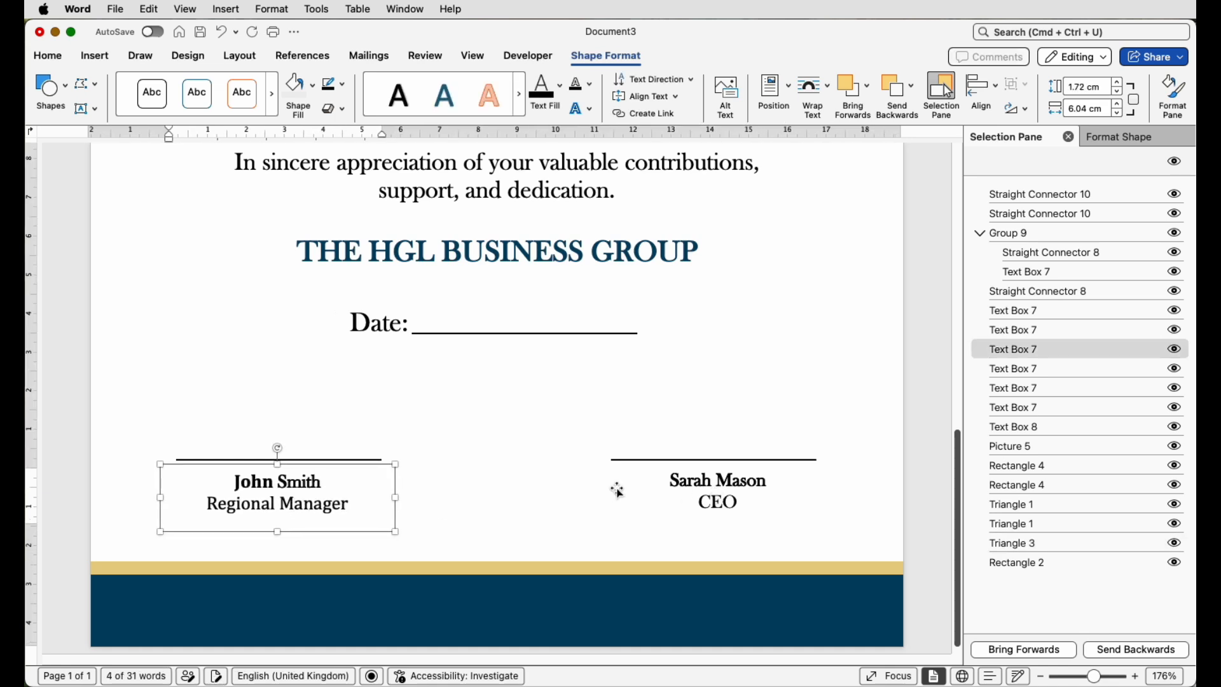
# Step: Nudge the CEO text box very slightly to the right under its signature line, and deselect everything
pyautogui.click(736, 504)
pyautogui.click(735, 504)
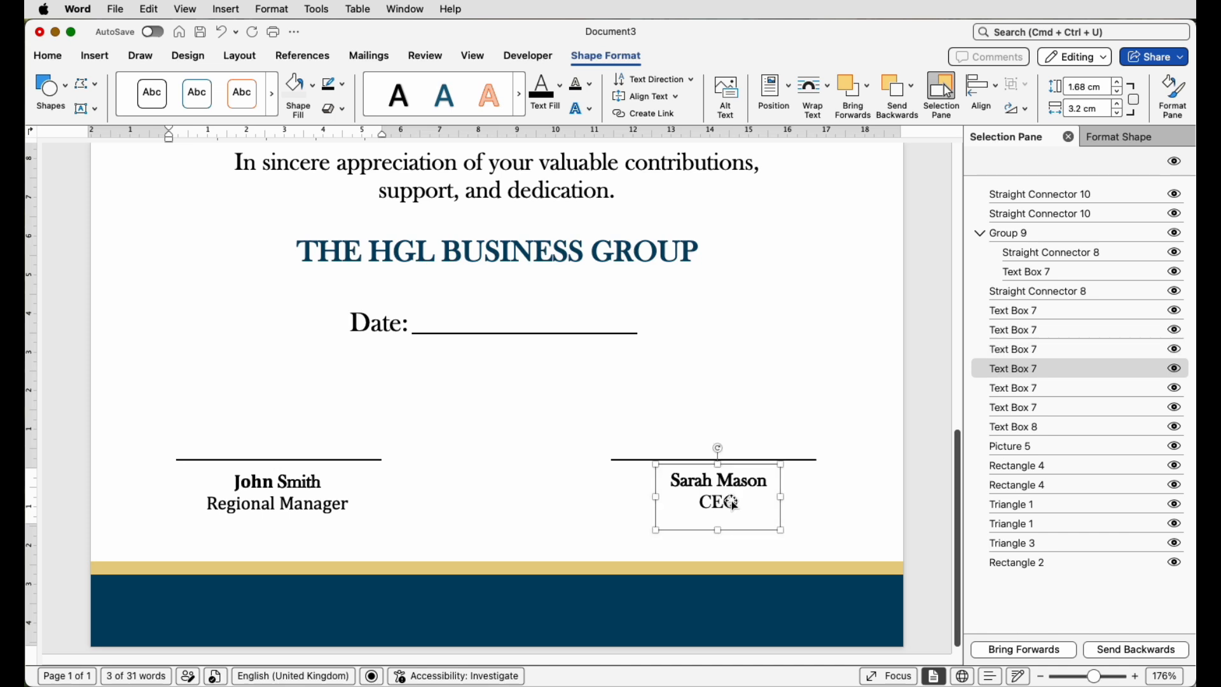
pyautogui.click(924, 498)
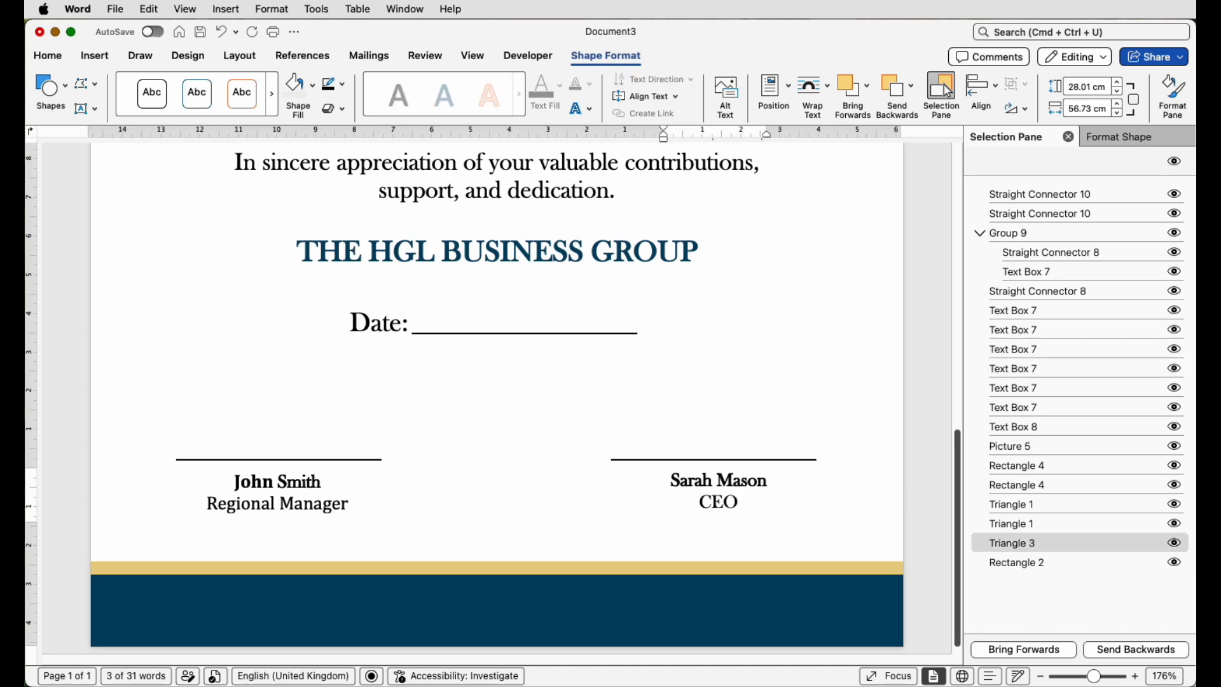
pyautogui.moveTo(1096, 678); pyautogui.dragTo(1079, 680)
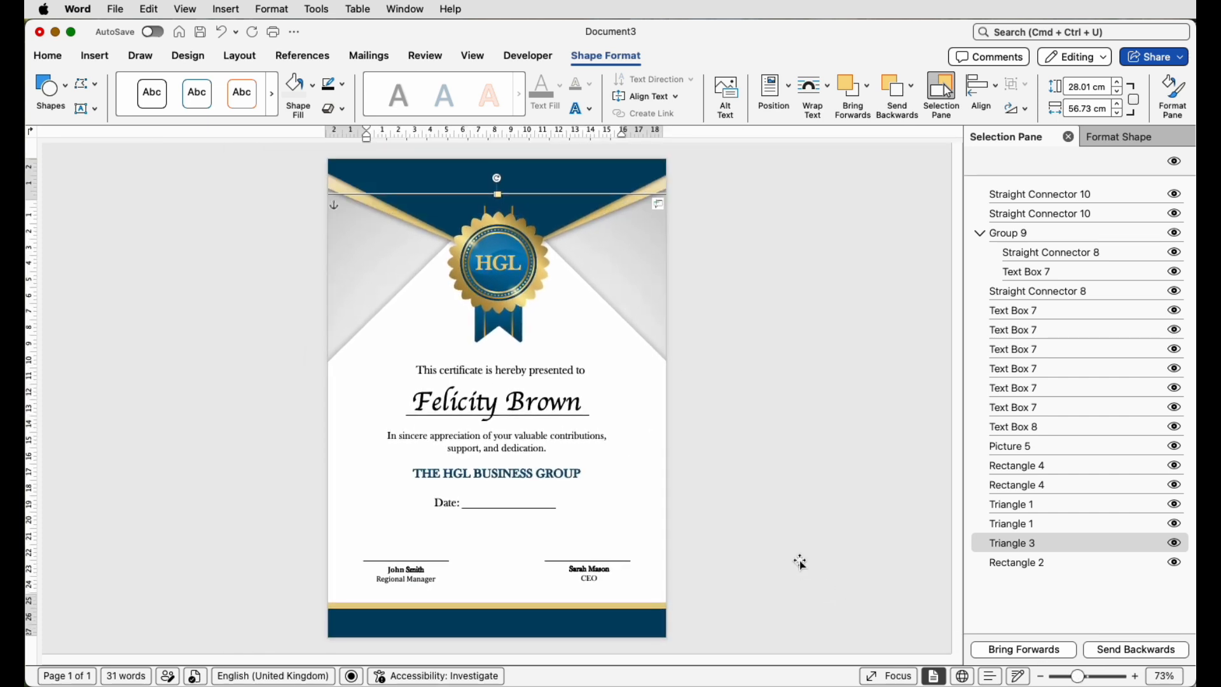
pyautogui.click(859, 547)
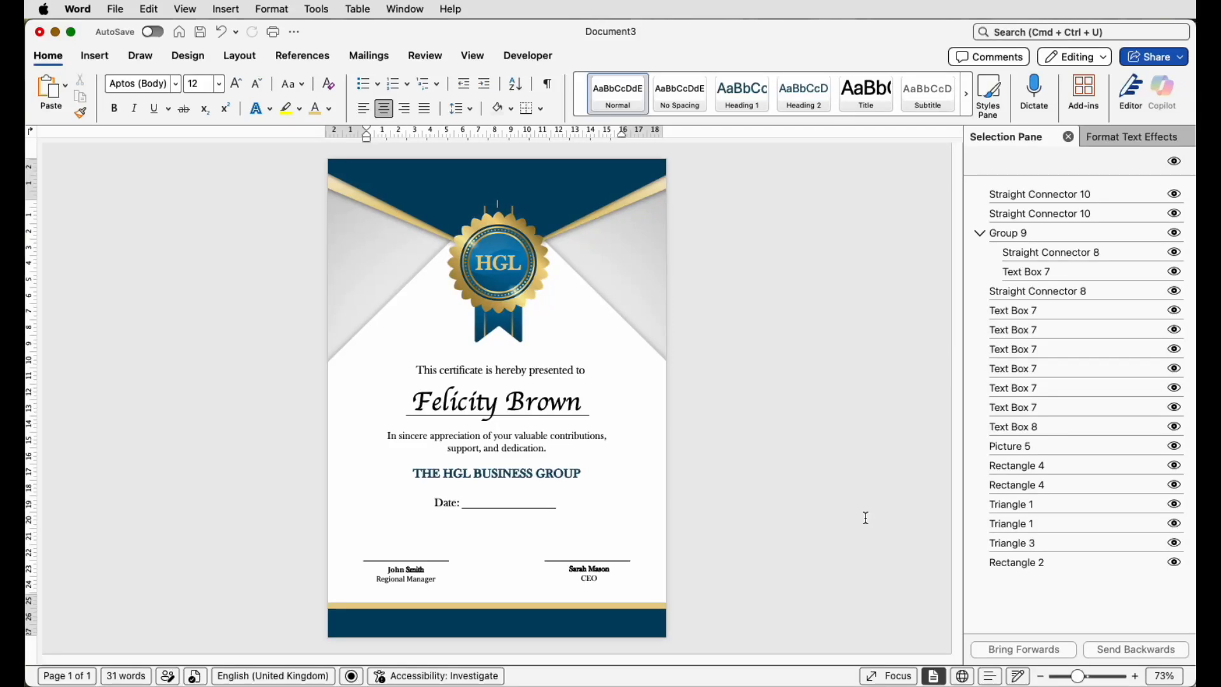
# Step: Select the recipient's name inside its text box, and deselect everything again
pyautogui.click(535, 408)
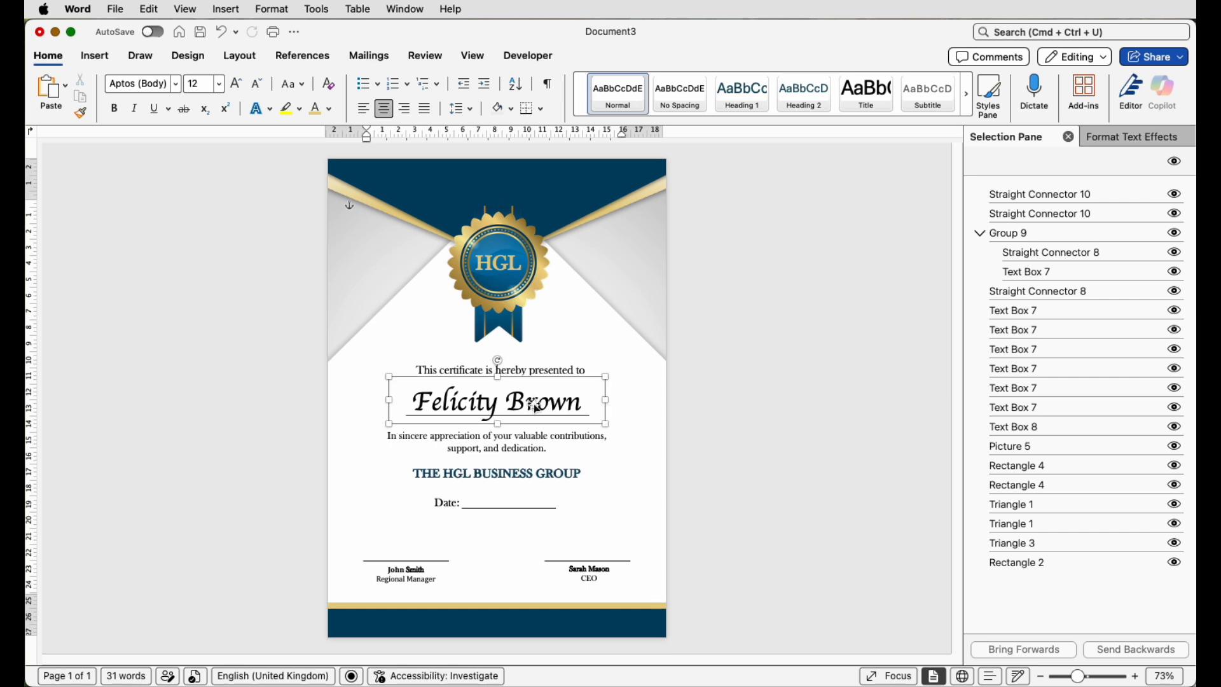
pyautogui.click(563, 404)
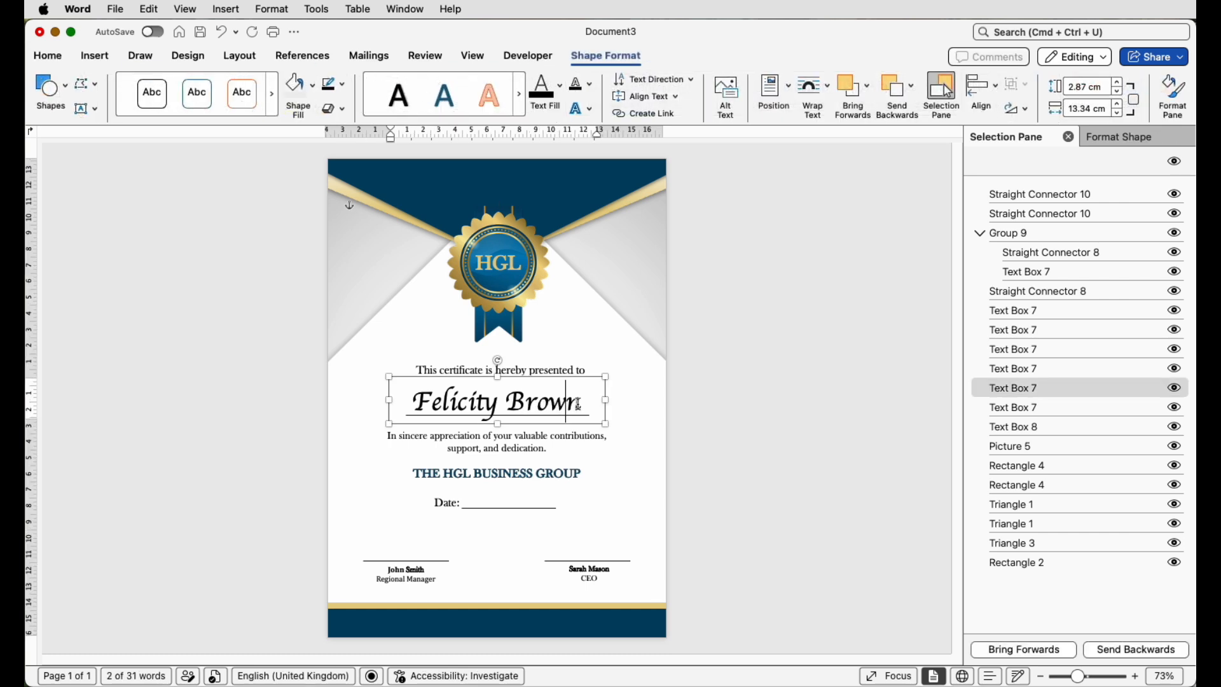
pyautogui.moveTo(578, 404); pyautogui.dragTo(447, 399)
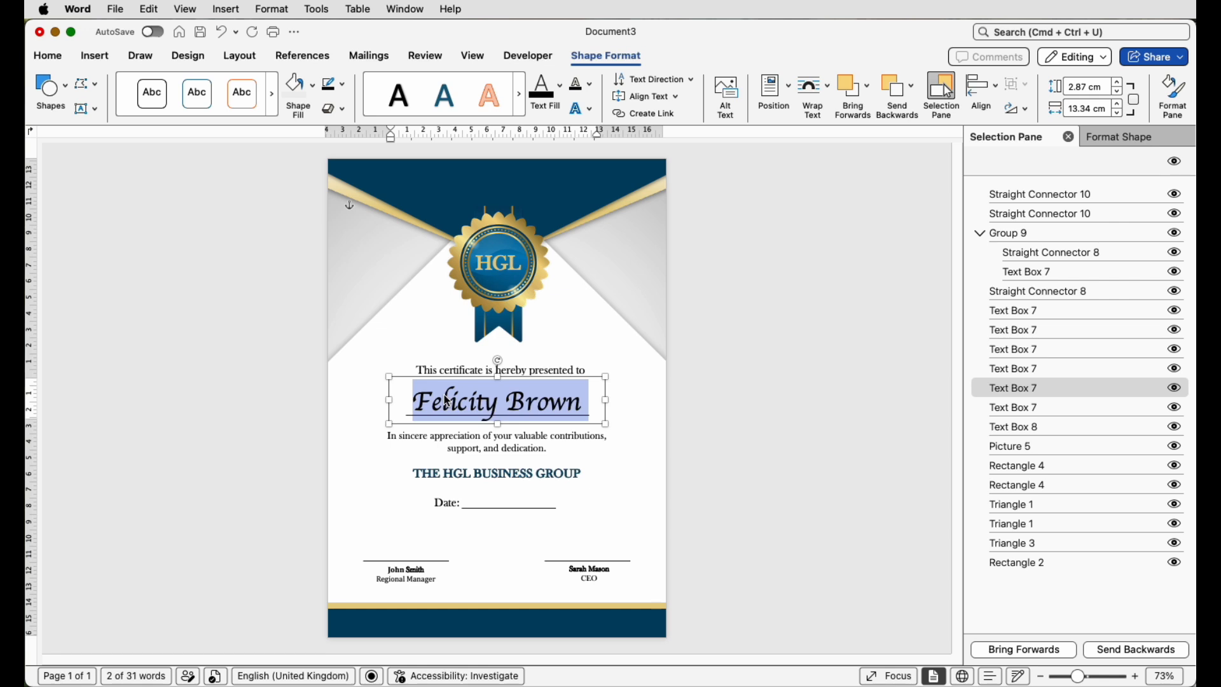
pyautogui.click(742, 455)
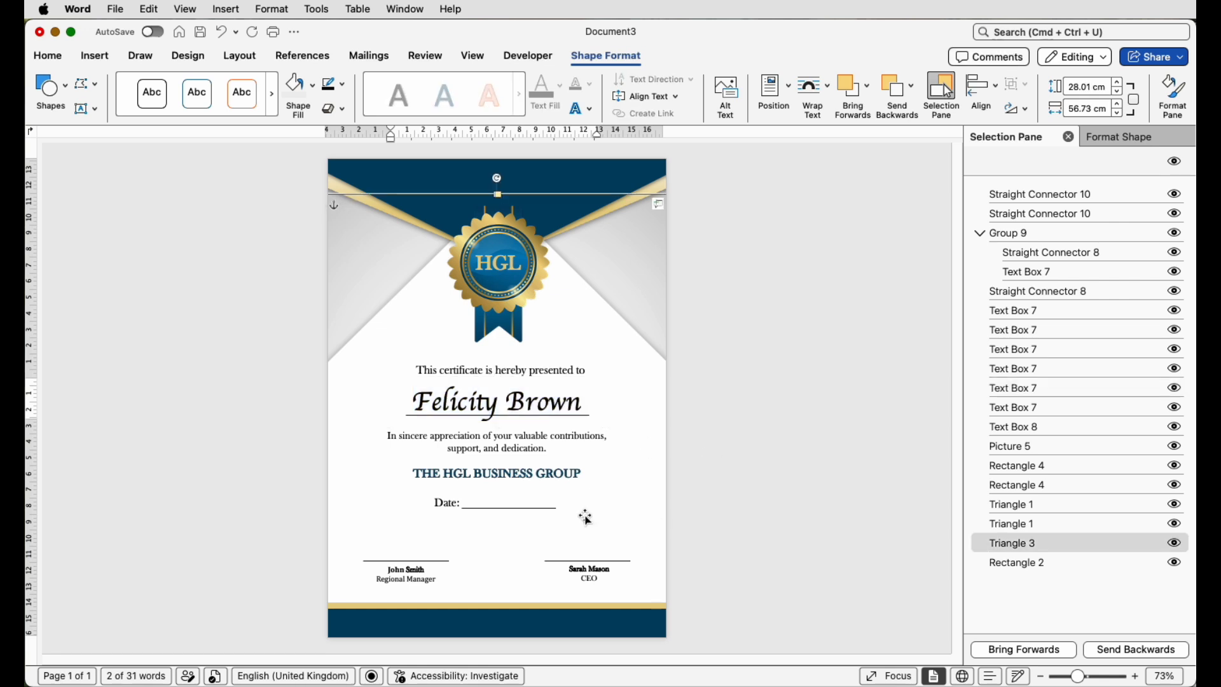
pyautogui.click(910, 354)
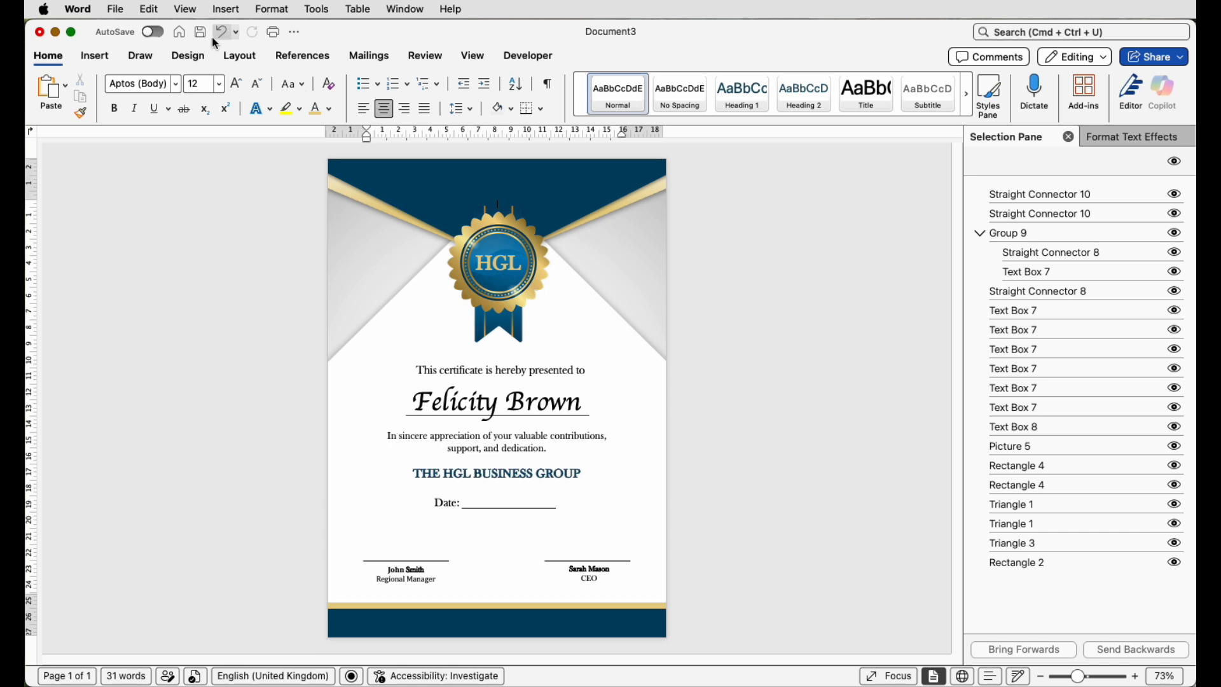
# Step: Save the document as a Microsoft Word template (.dotx) named "Portrait Certificate" in the Templates folder
pyautogui.click(116, 10)
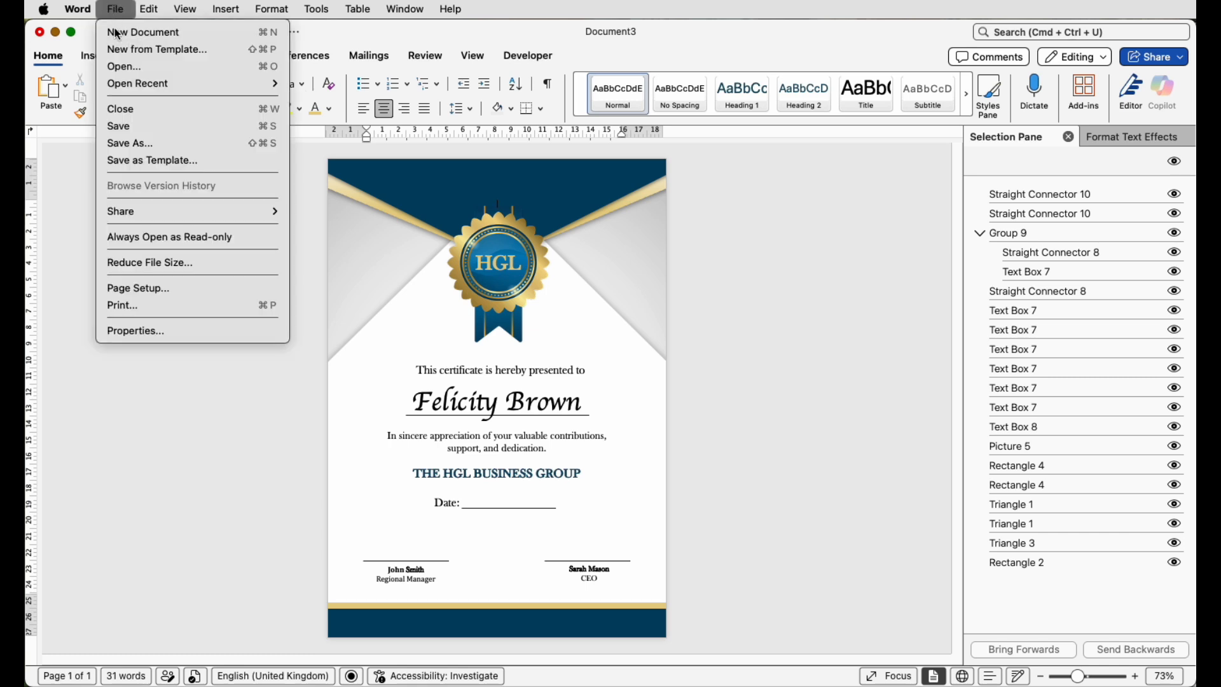
pyautogui.click(127, 162)
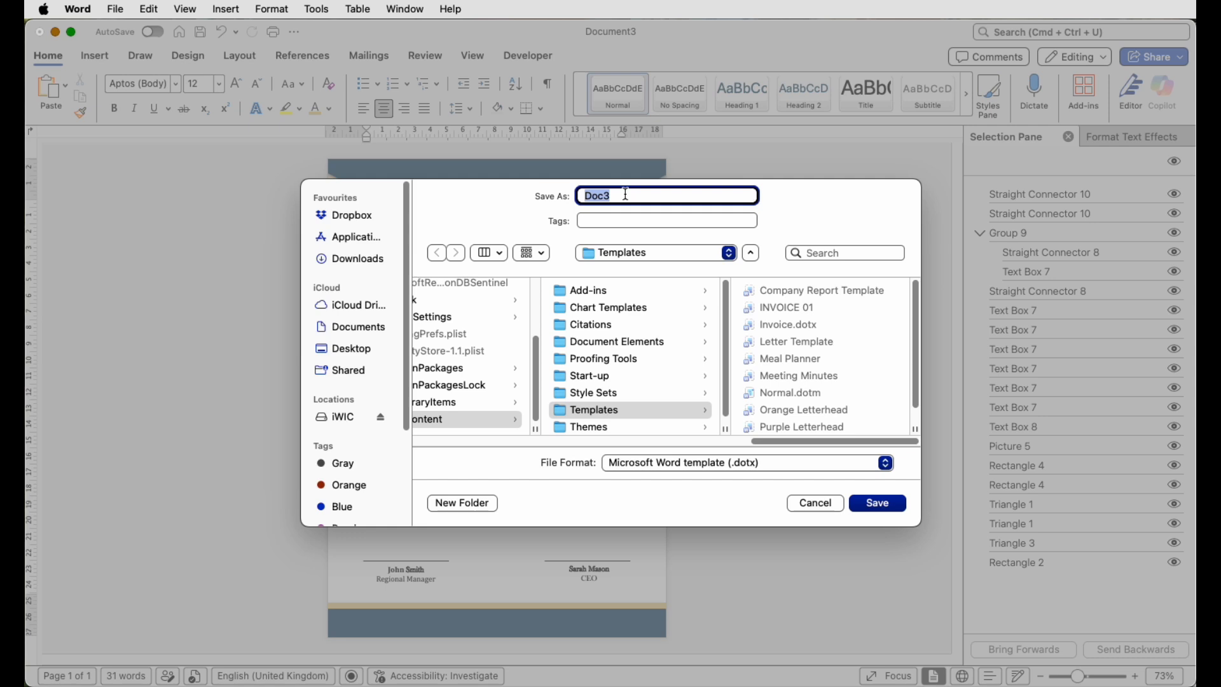
pyautogui.write('Portrait Certificate')
pyautogui.click(644, 253)
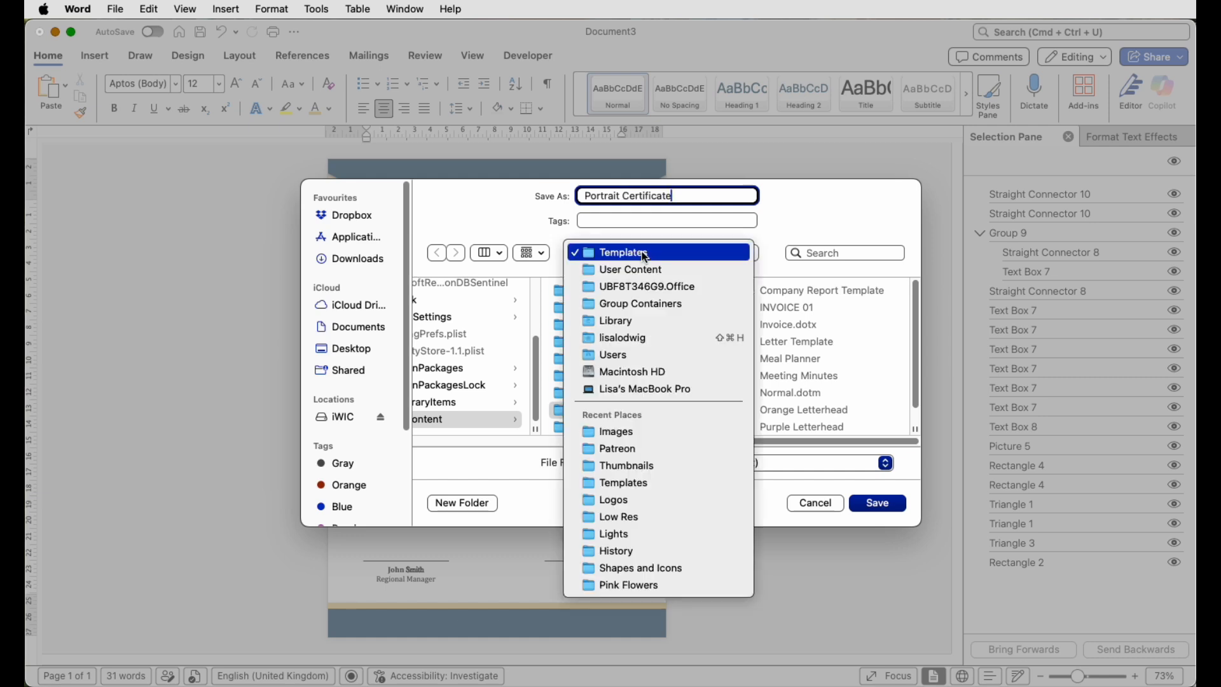
pyautogui.click(646, 257)
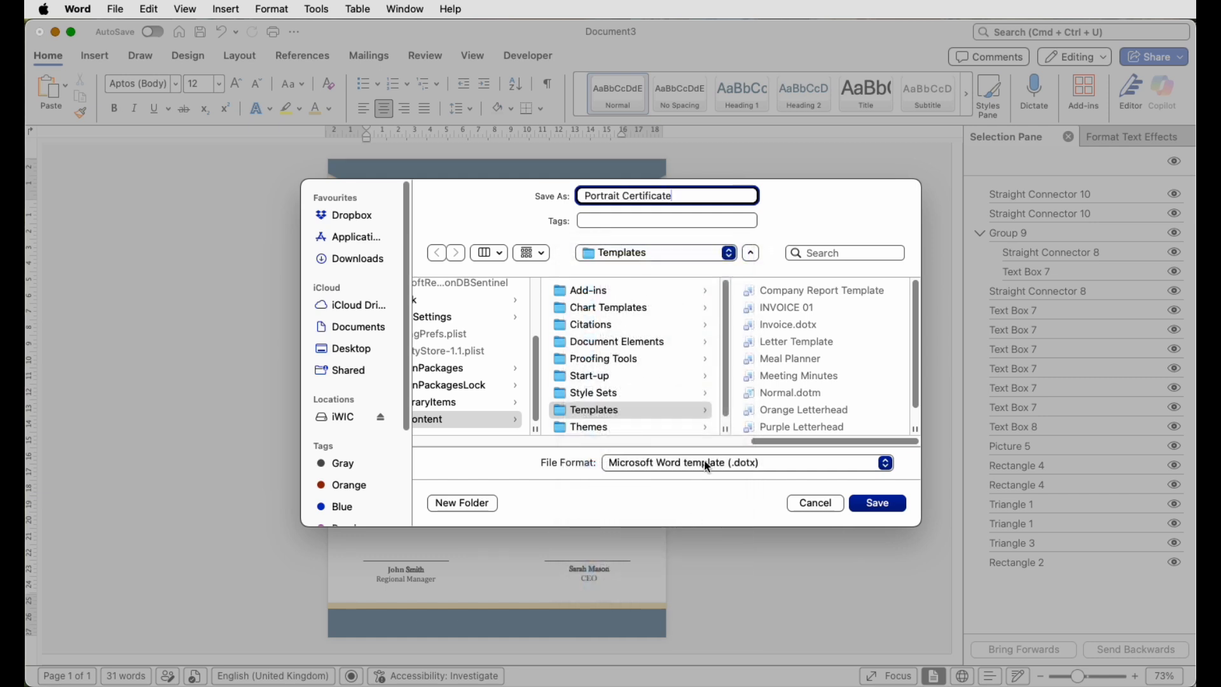
pyautogui.click(885, 463)
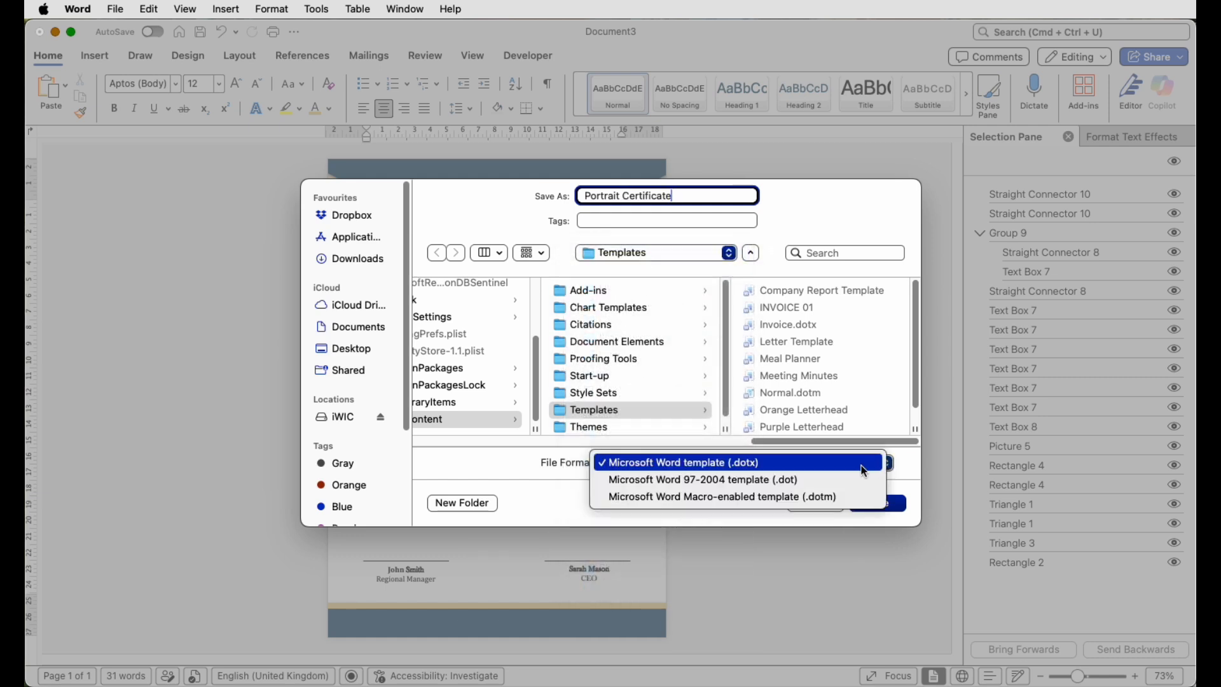
pyautogui.click(860, 463)
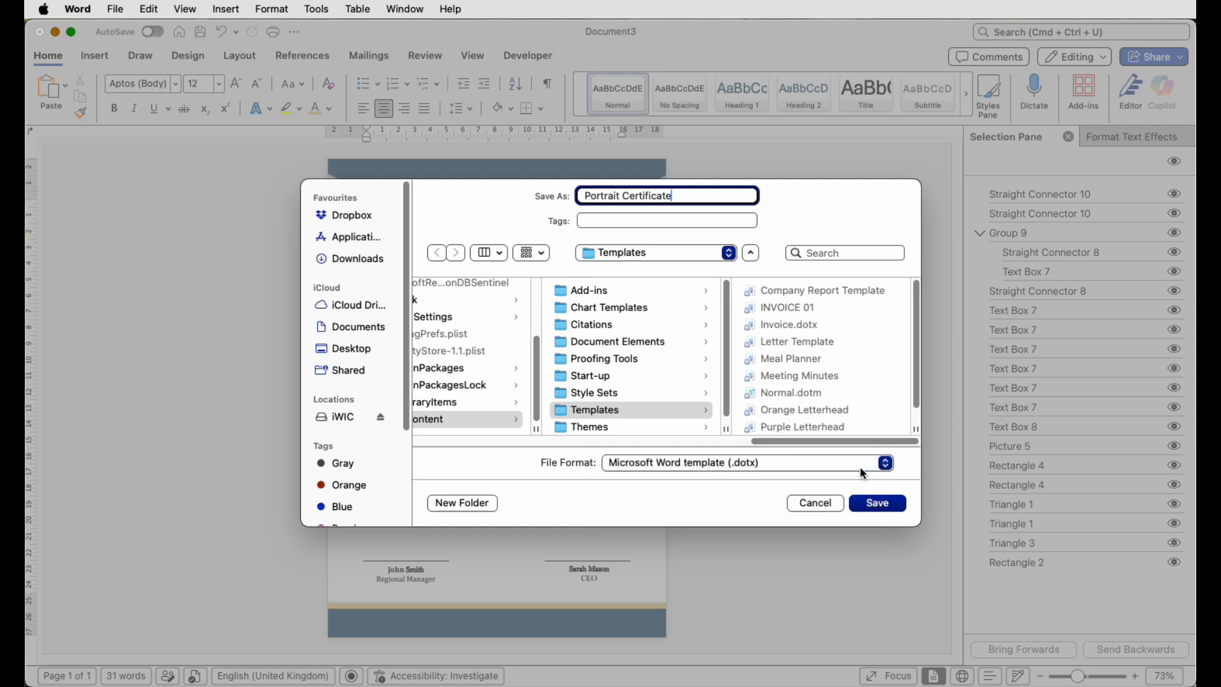
pyautogui.click(863, 504)
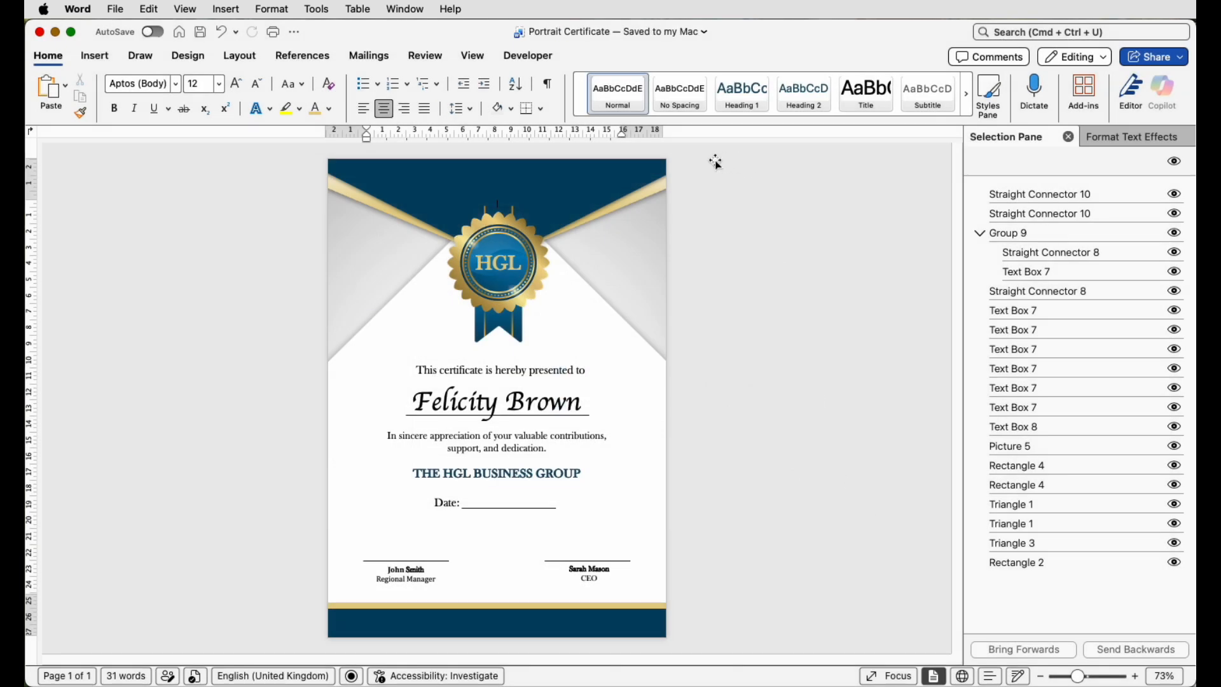
# Step: Look through the personal templates in the full template gallery for Portrait Certificate, and return to the certificate
pyautogui.click(179, 32)
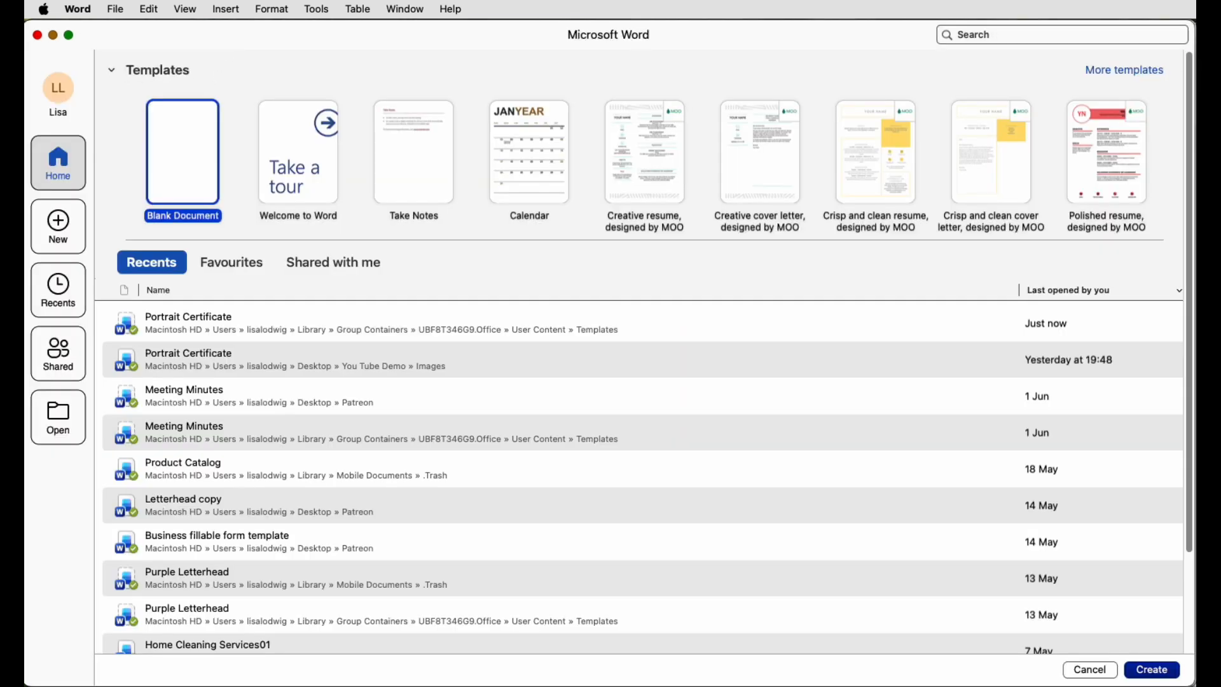
pyautogui.click(1124, 70)
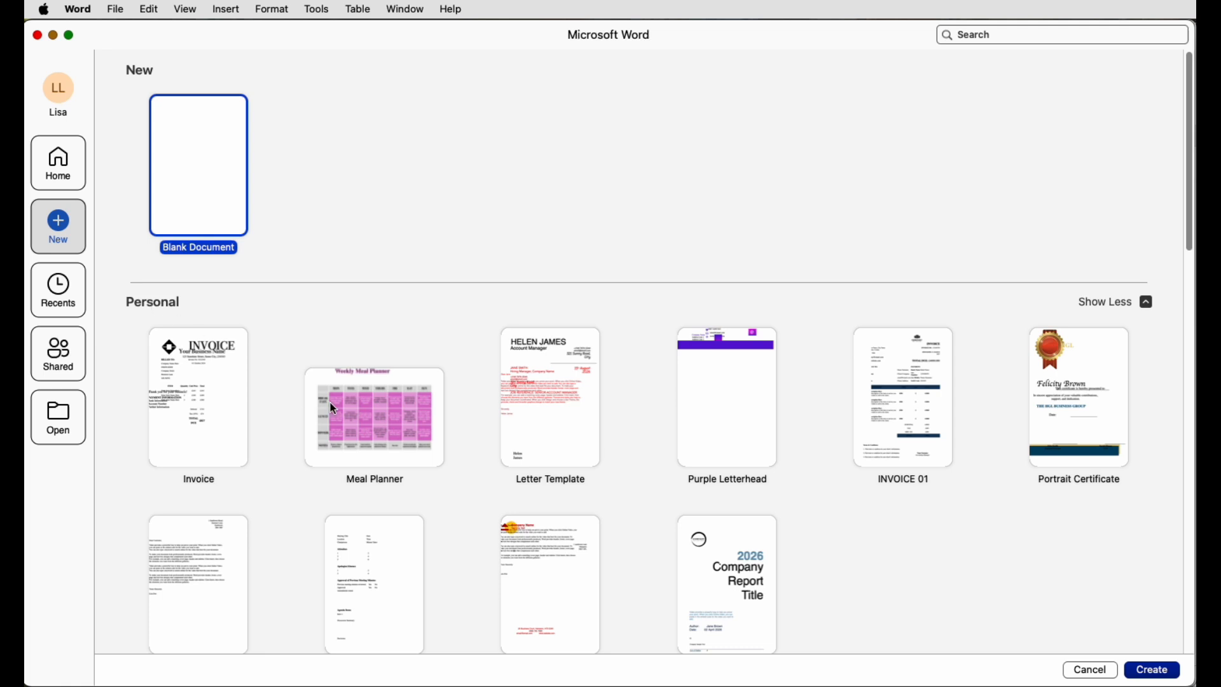
pyautogui.scroll(-2, 334, 409)
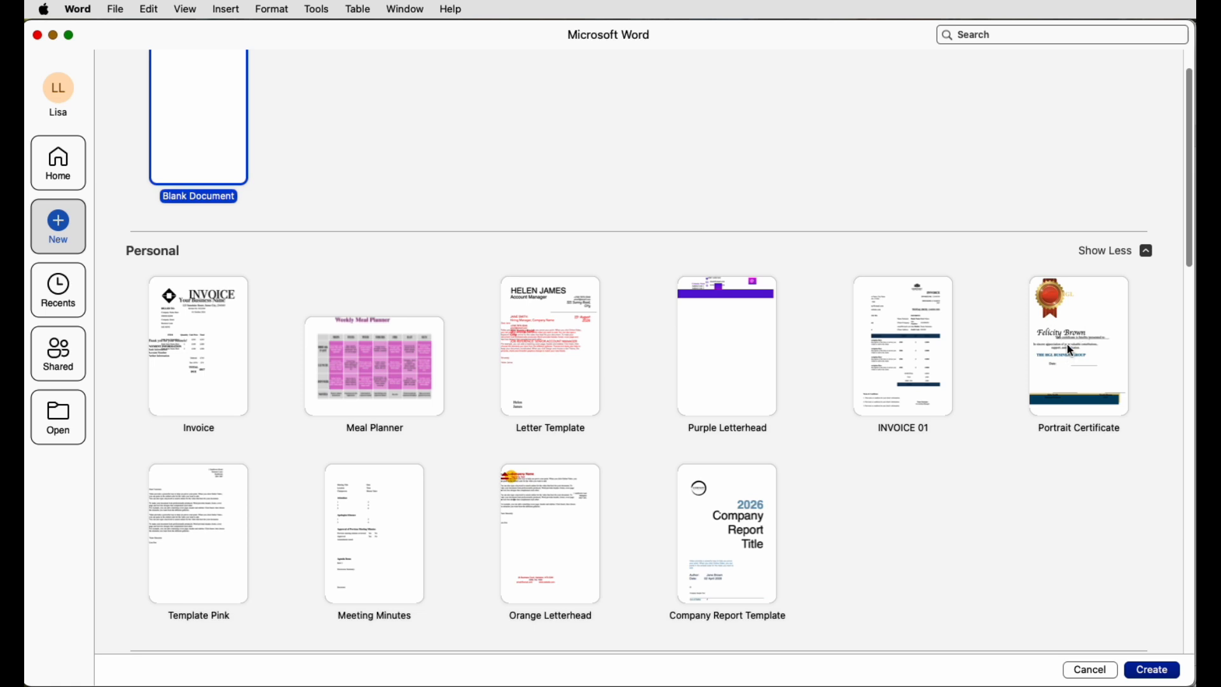
pyautogui.click(53, 35)
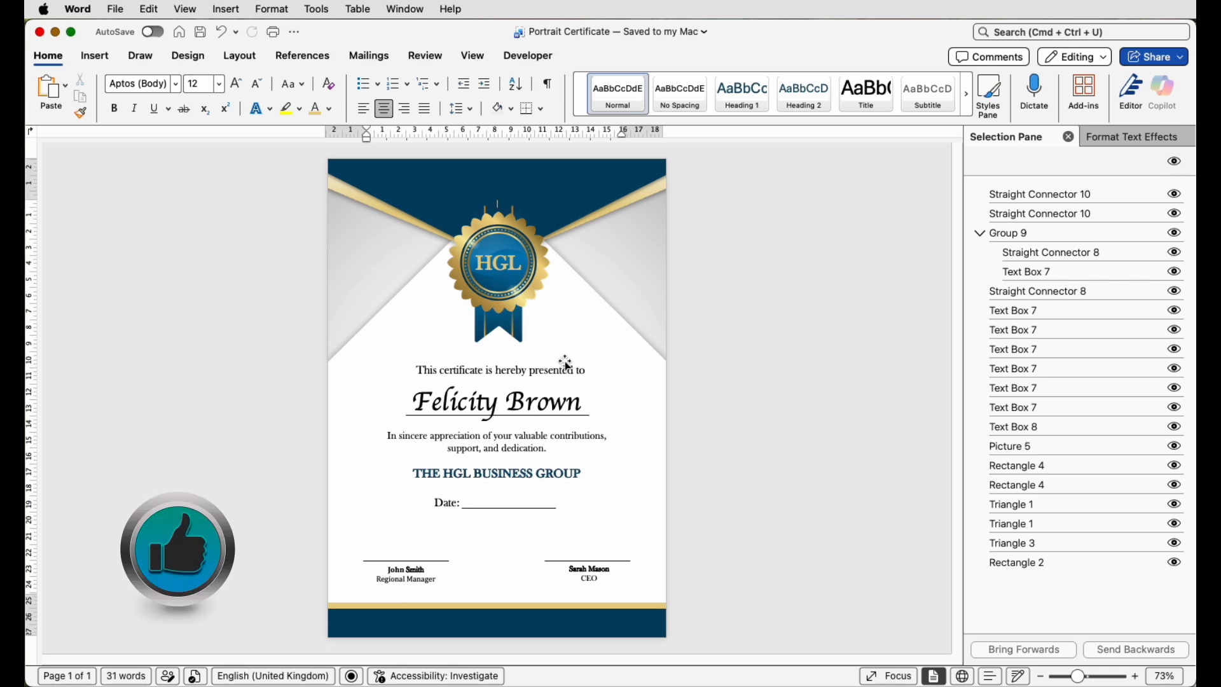
pyautogui.moveTo(72, 31)
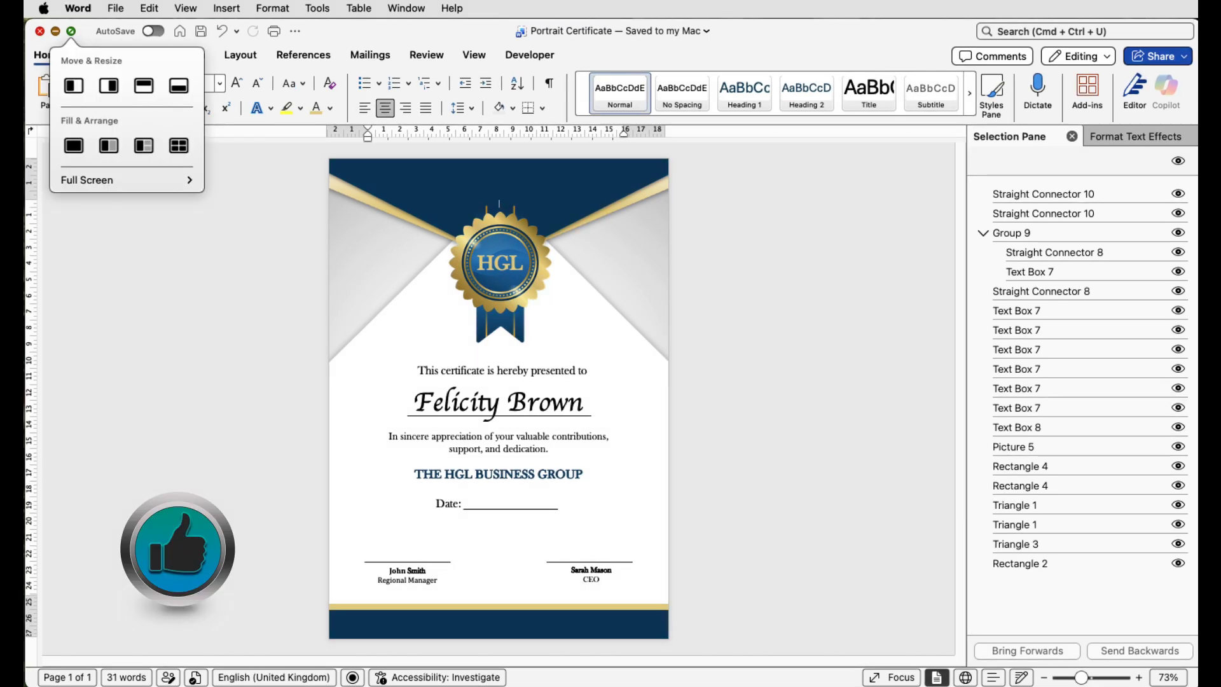